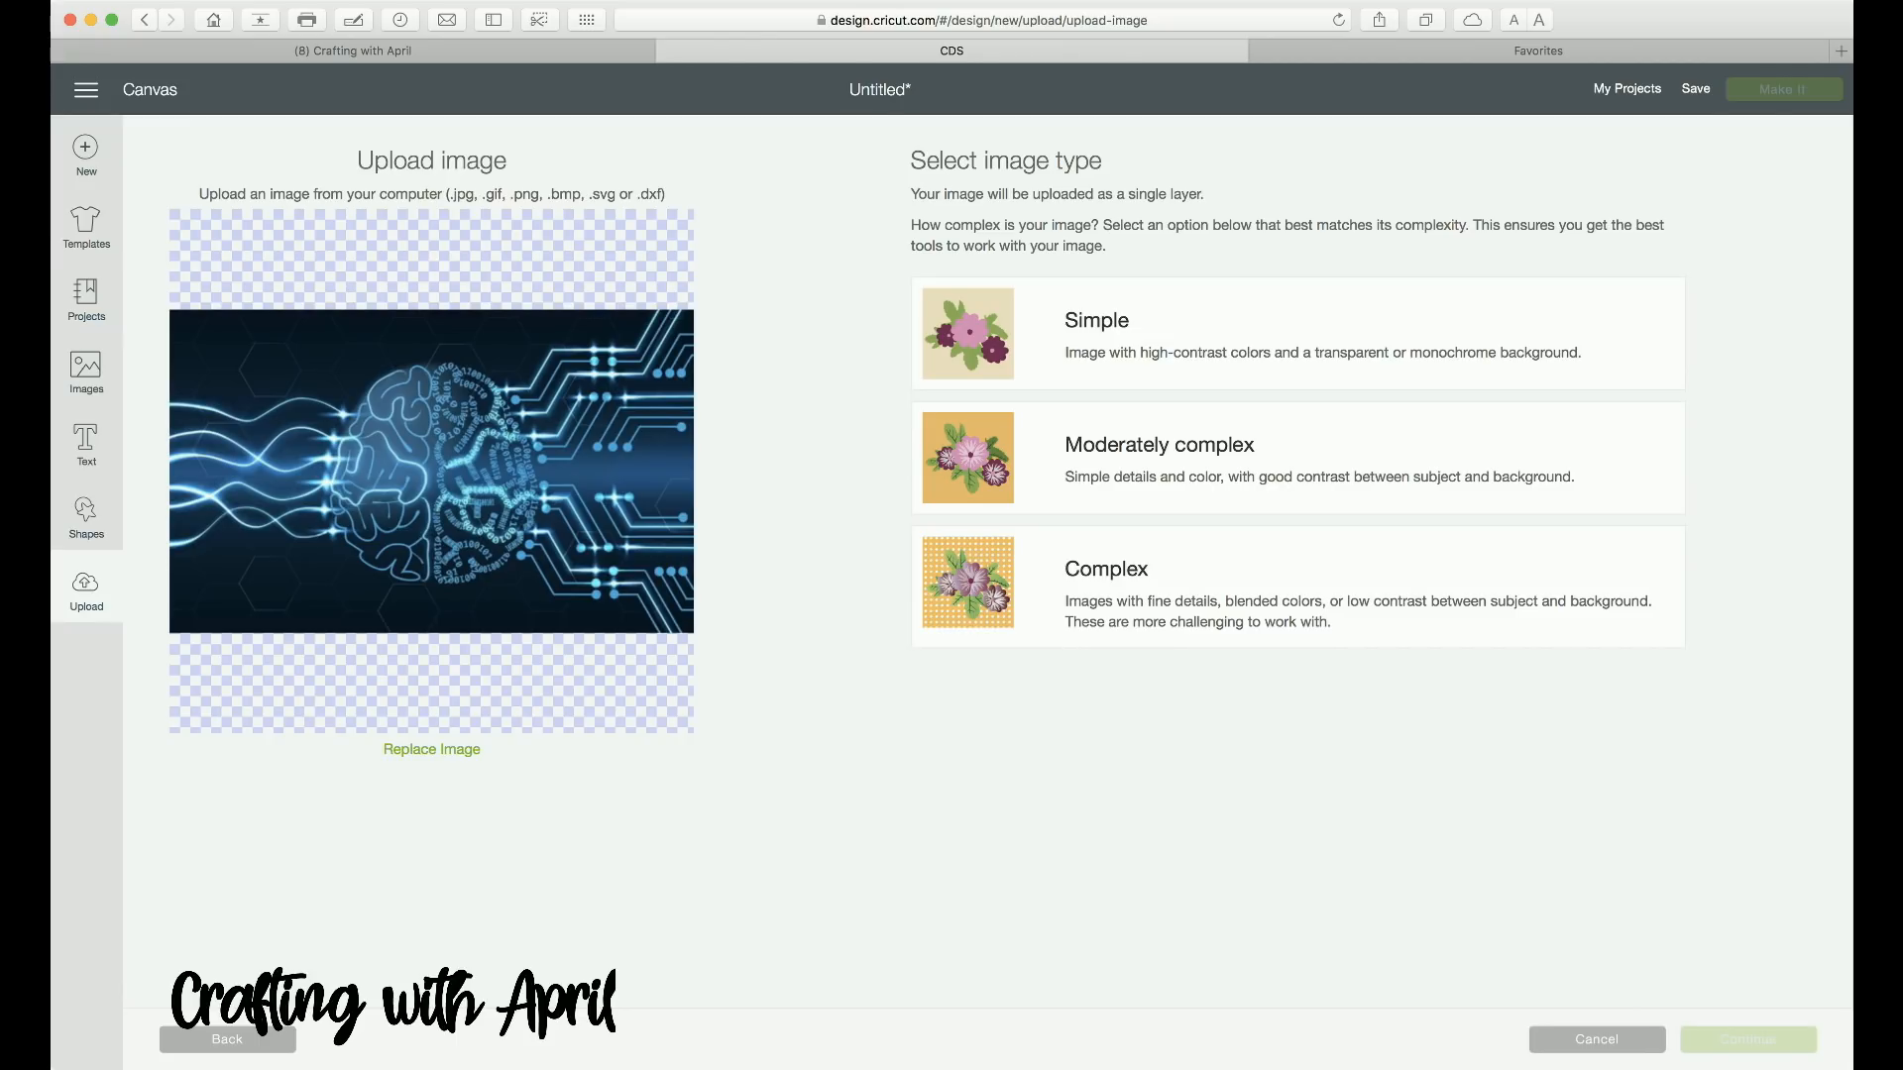
# Step: Set the brain circuit image's type to Complex and compare its cut image version with its print then cut version
pyautogui.click(1297, 587)
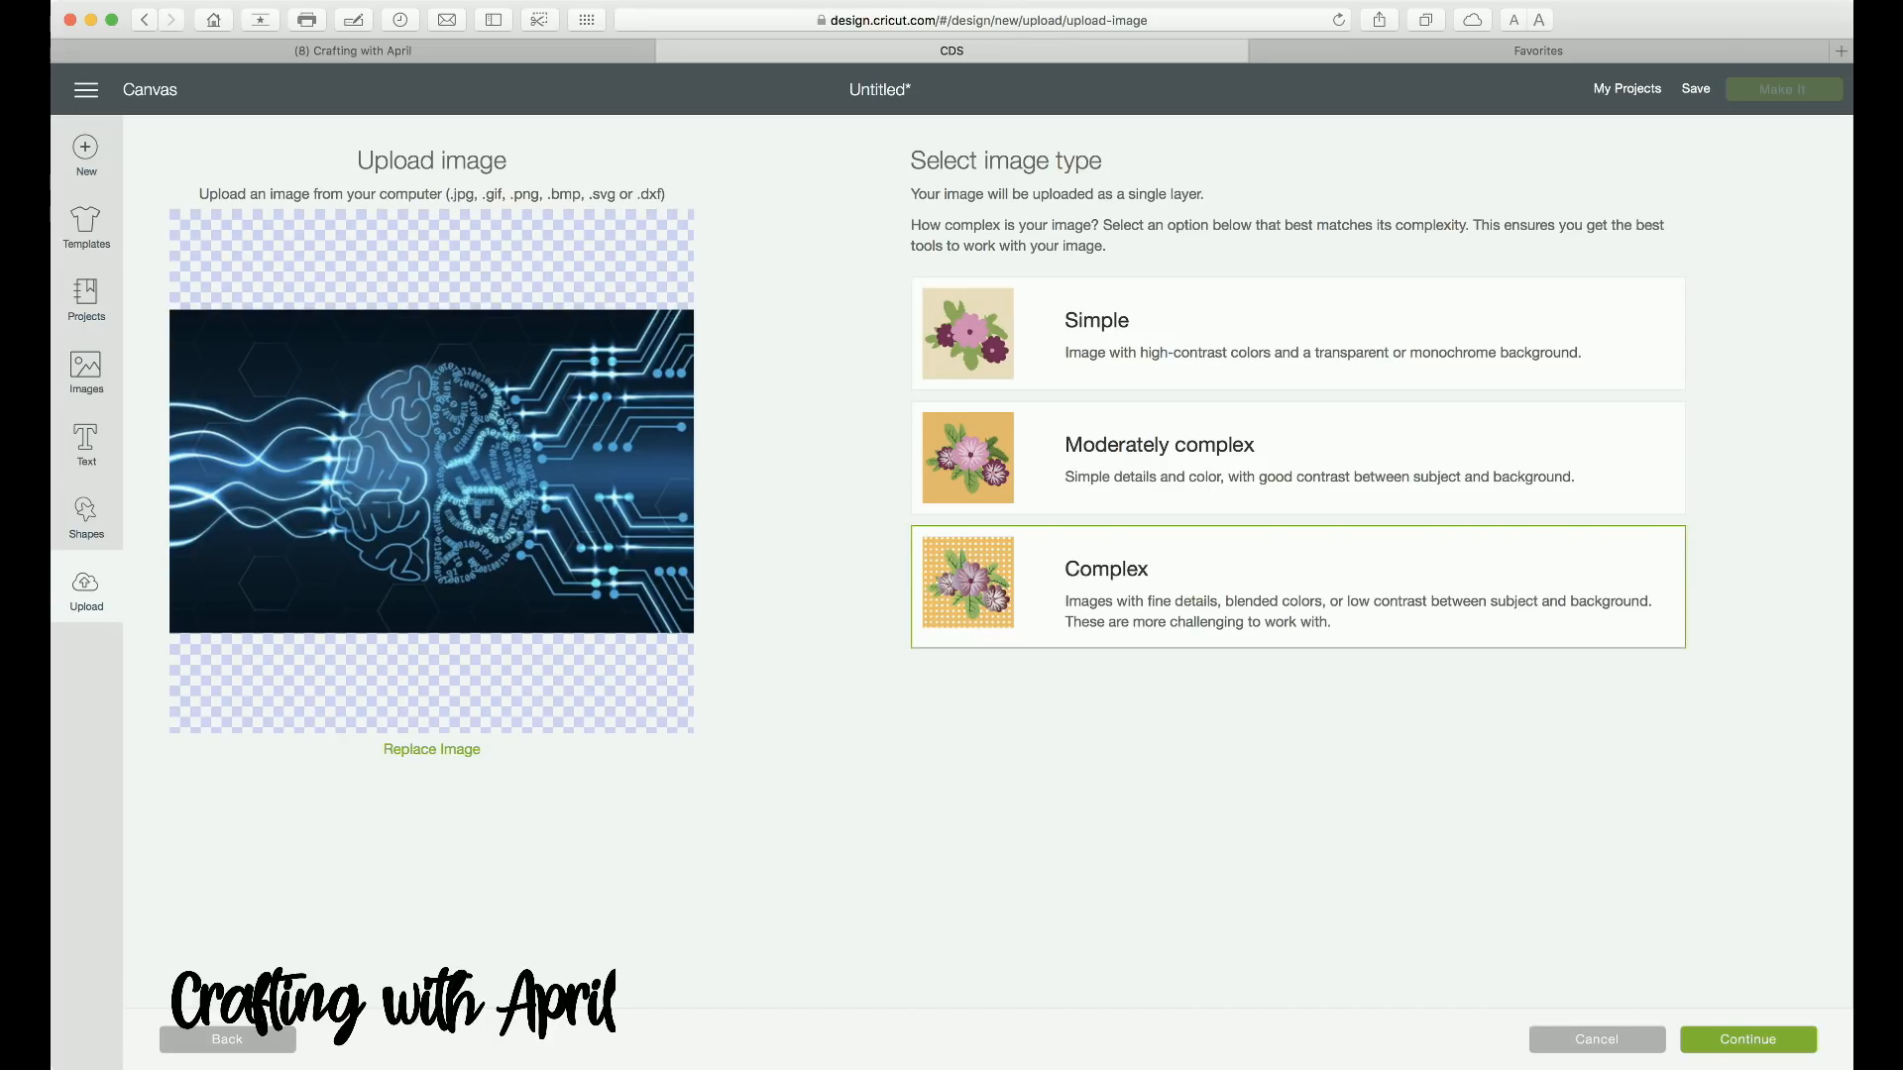
pyautogui.click(1748, 1040)
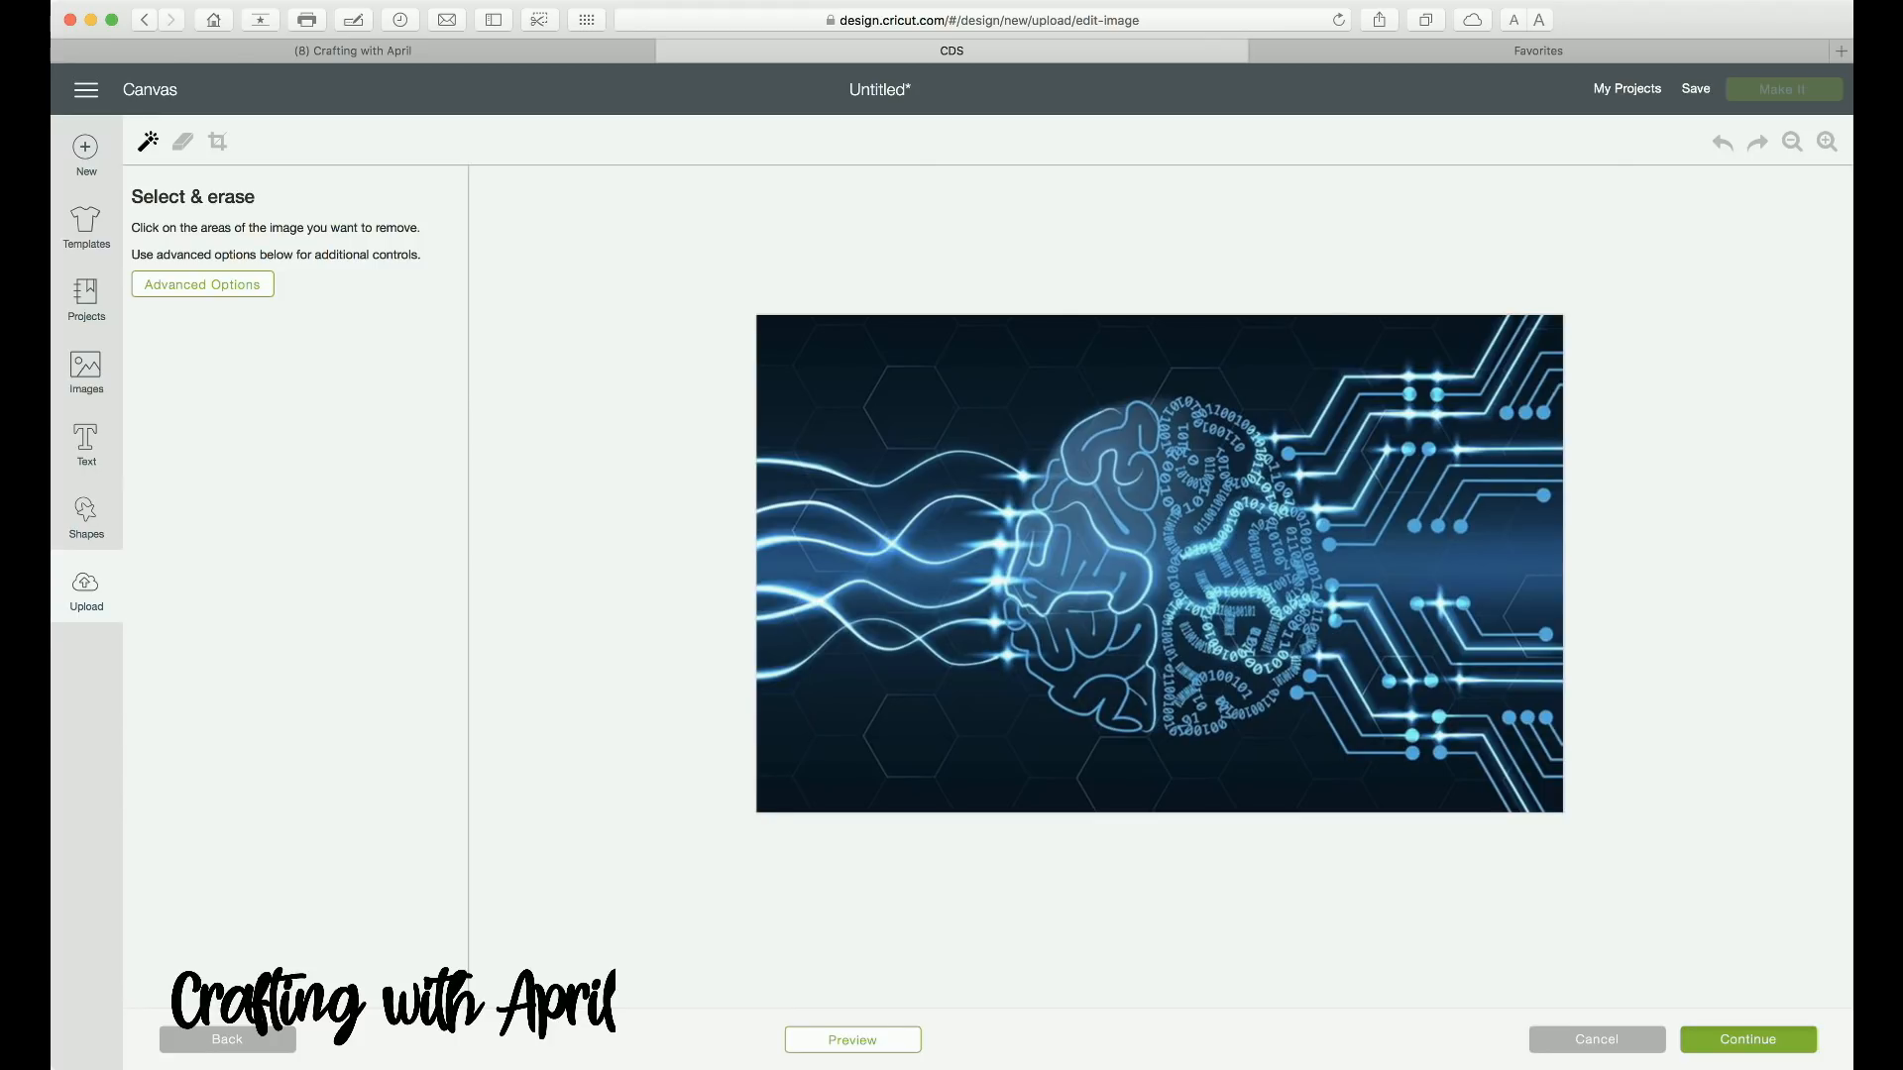
pyautogui.click(1748, 1039)
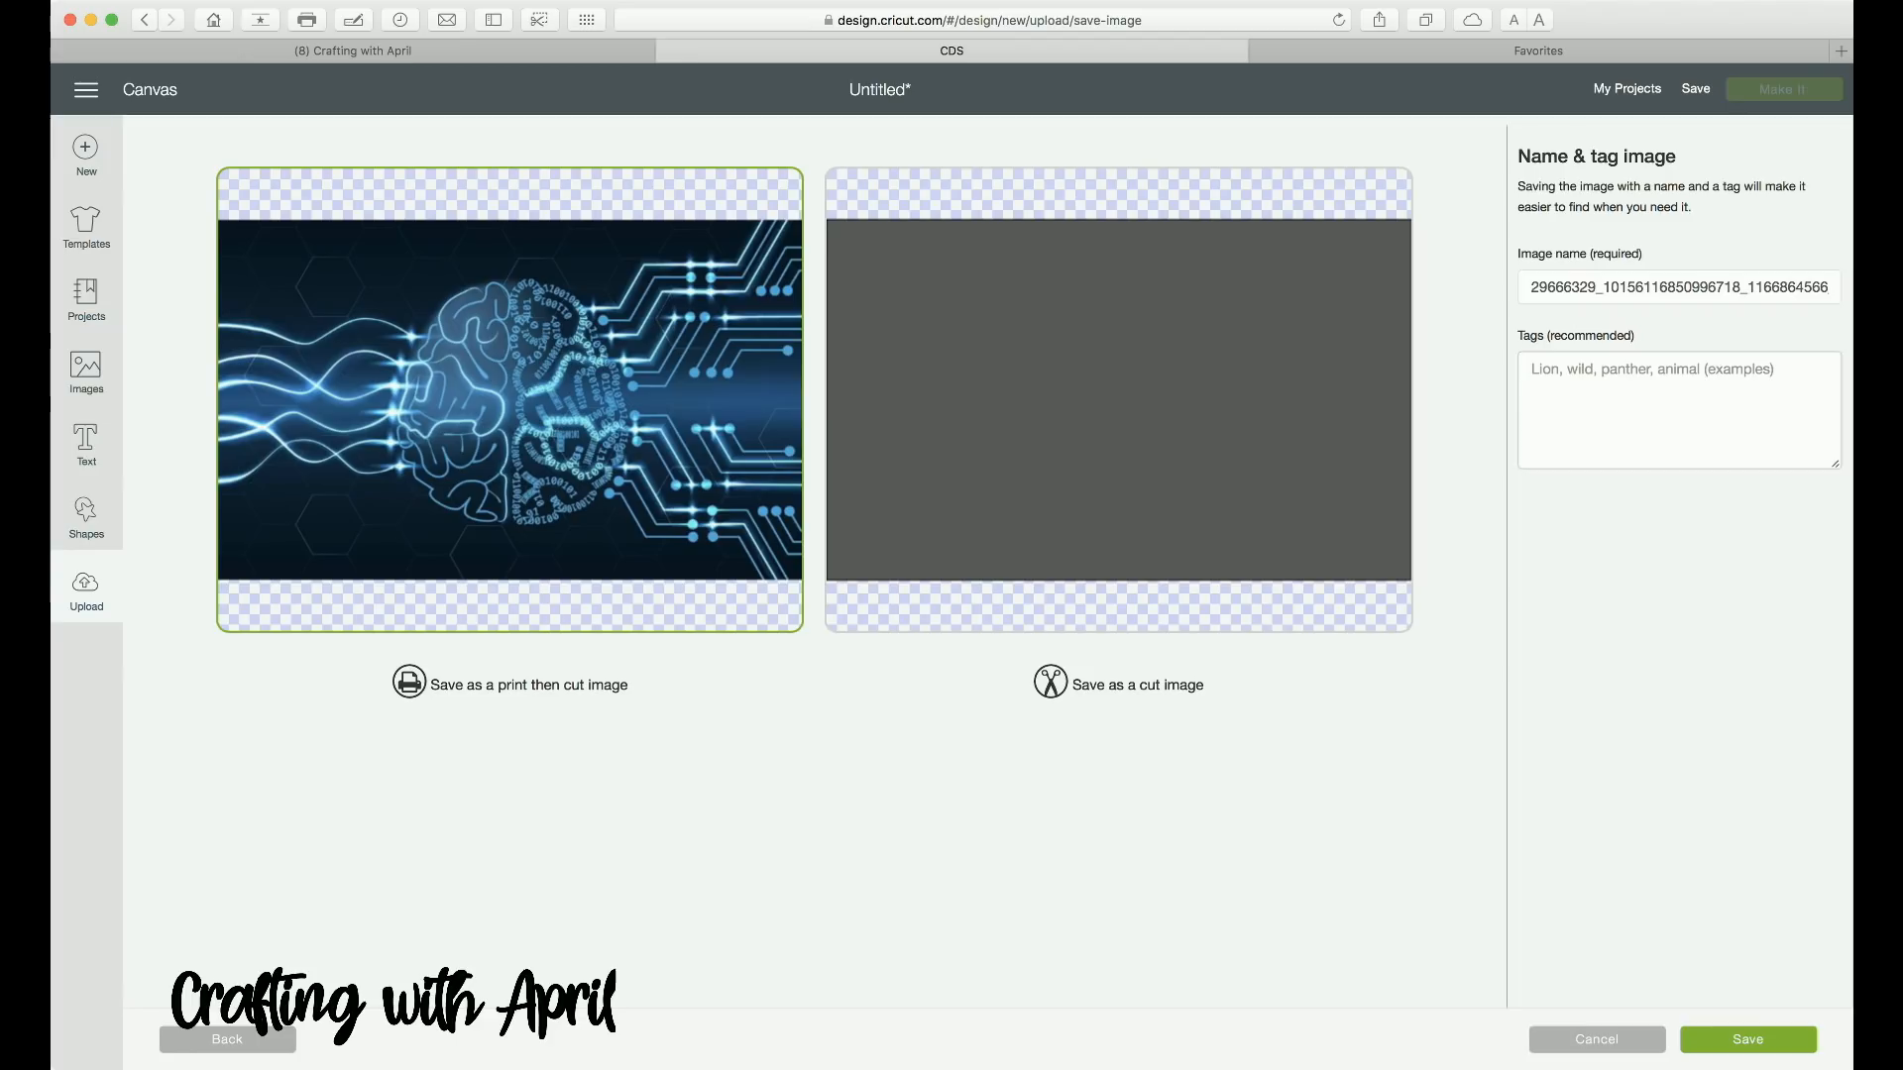
pyautogui.click(1118, 400)
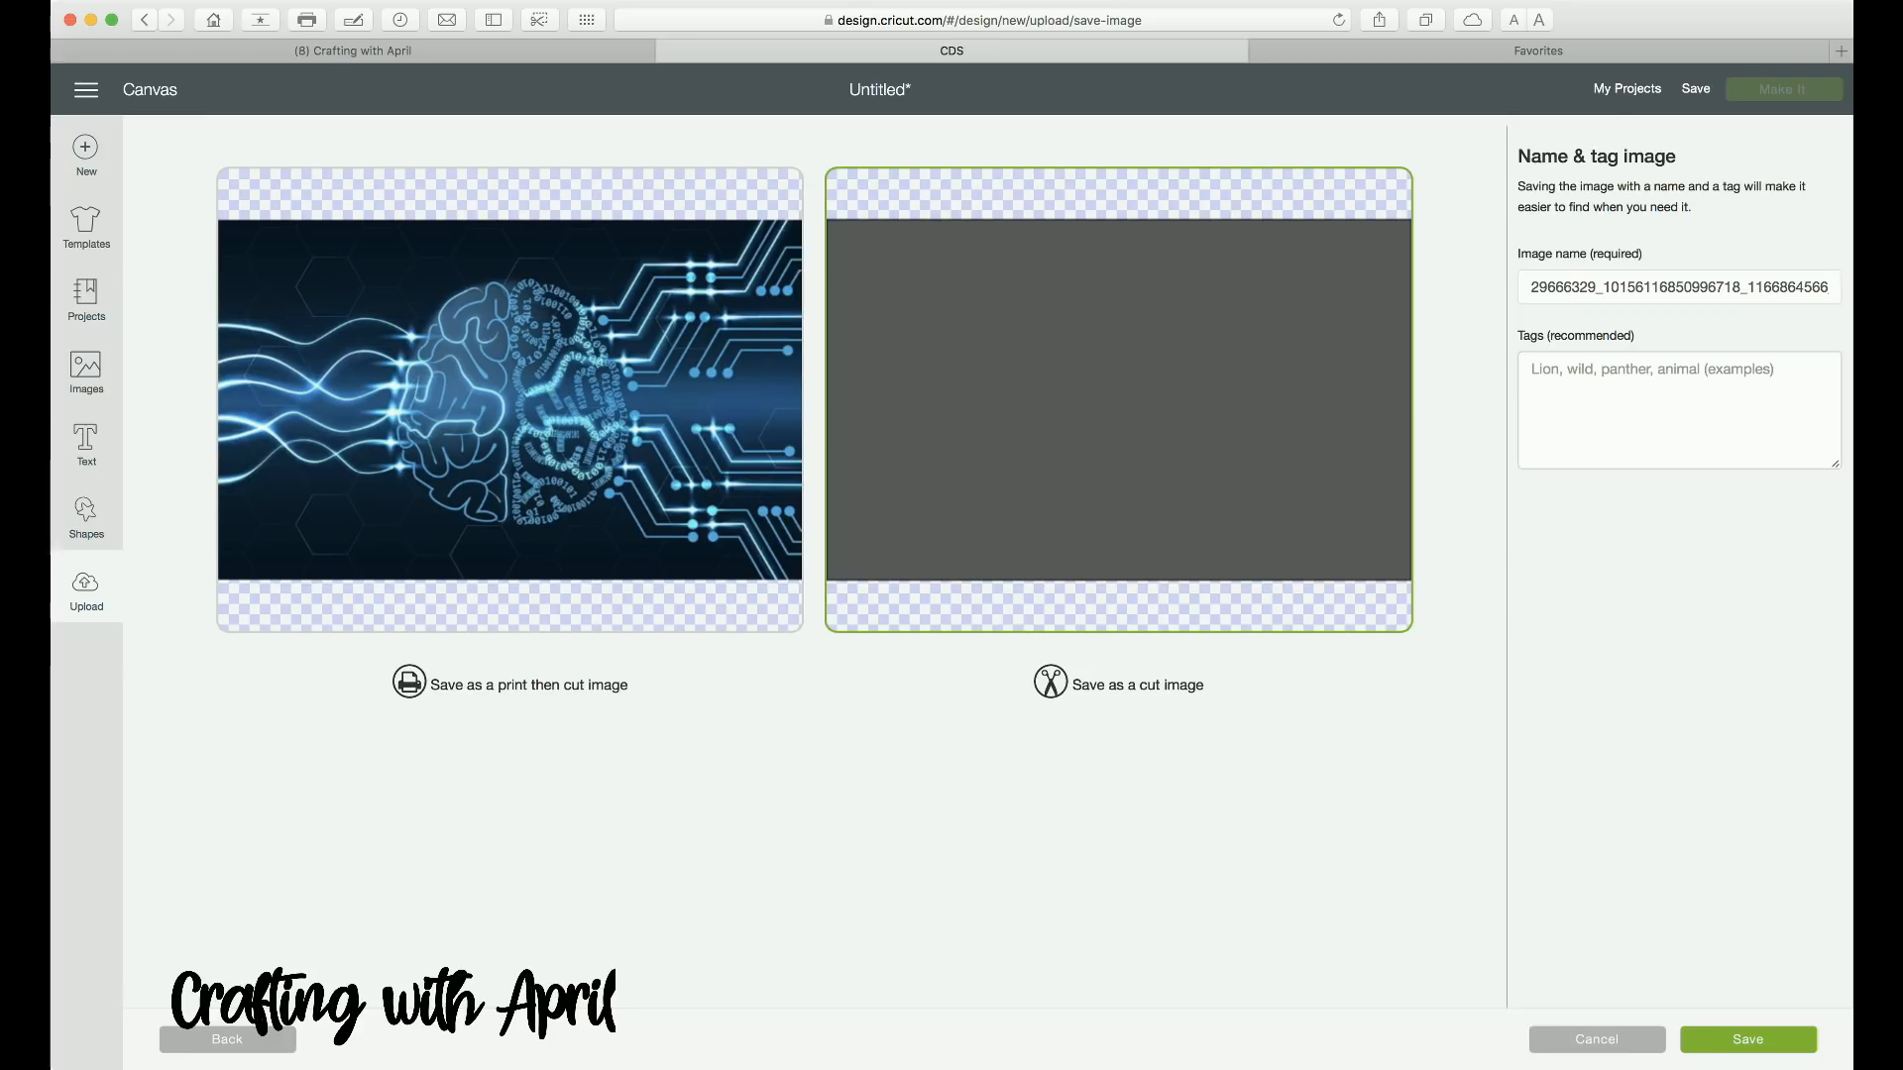
pyautogui.click(509, 400)
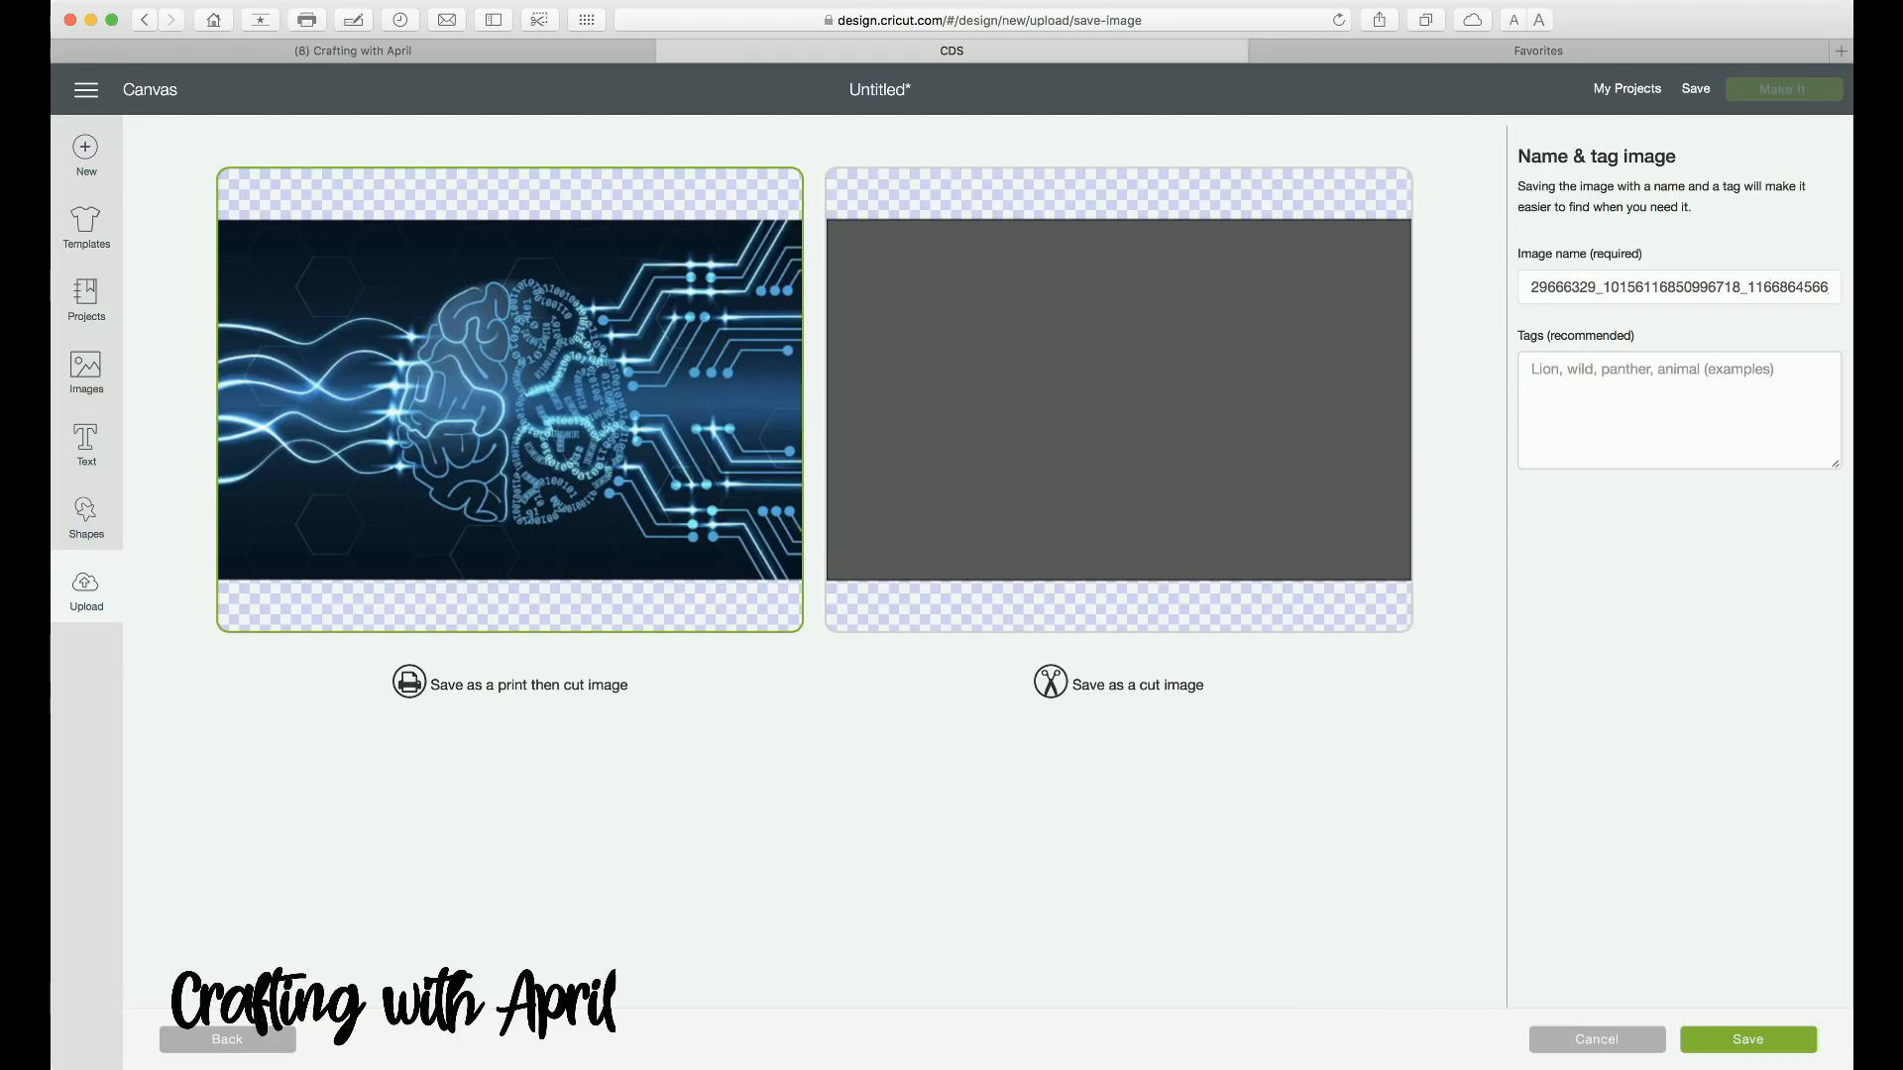
# Step: Return to image editing and remove the dark background above and below the brain and between the circuit lines with Select & erase
pyautogui.click(226, 1038)
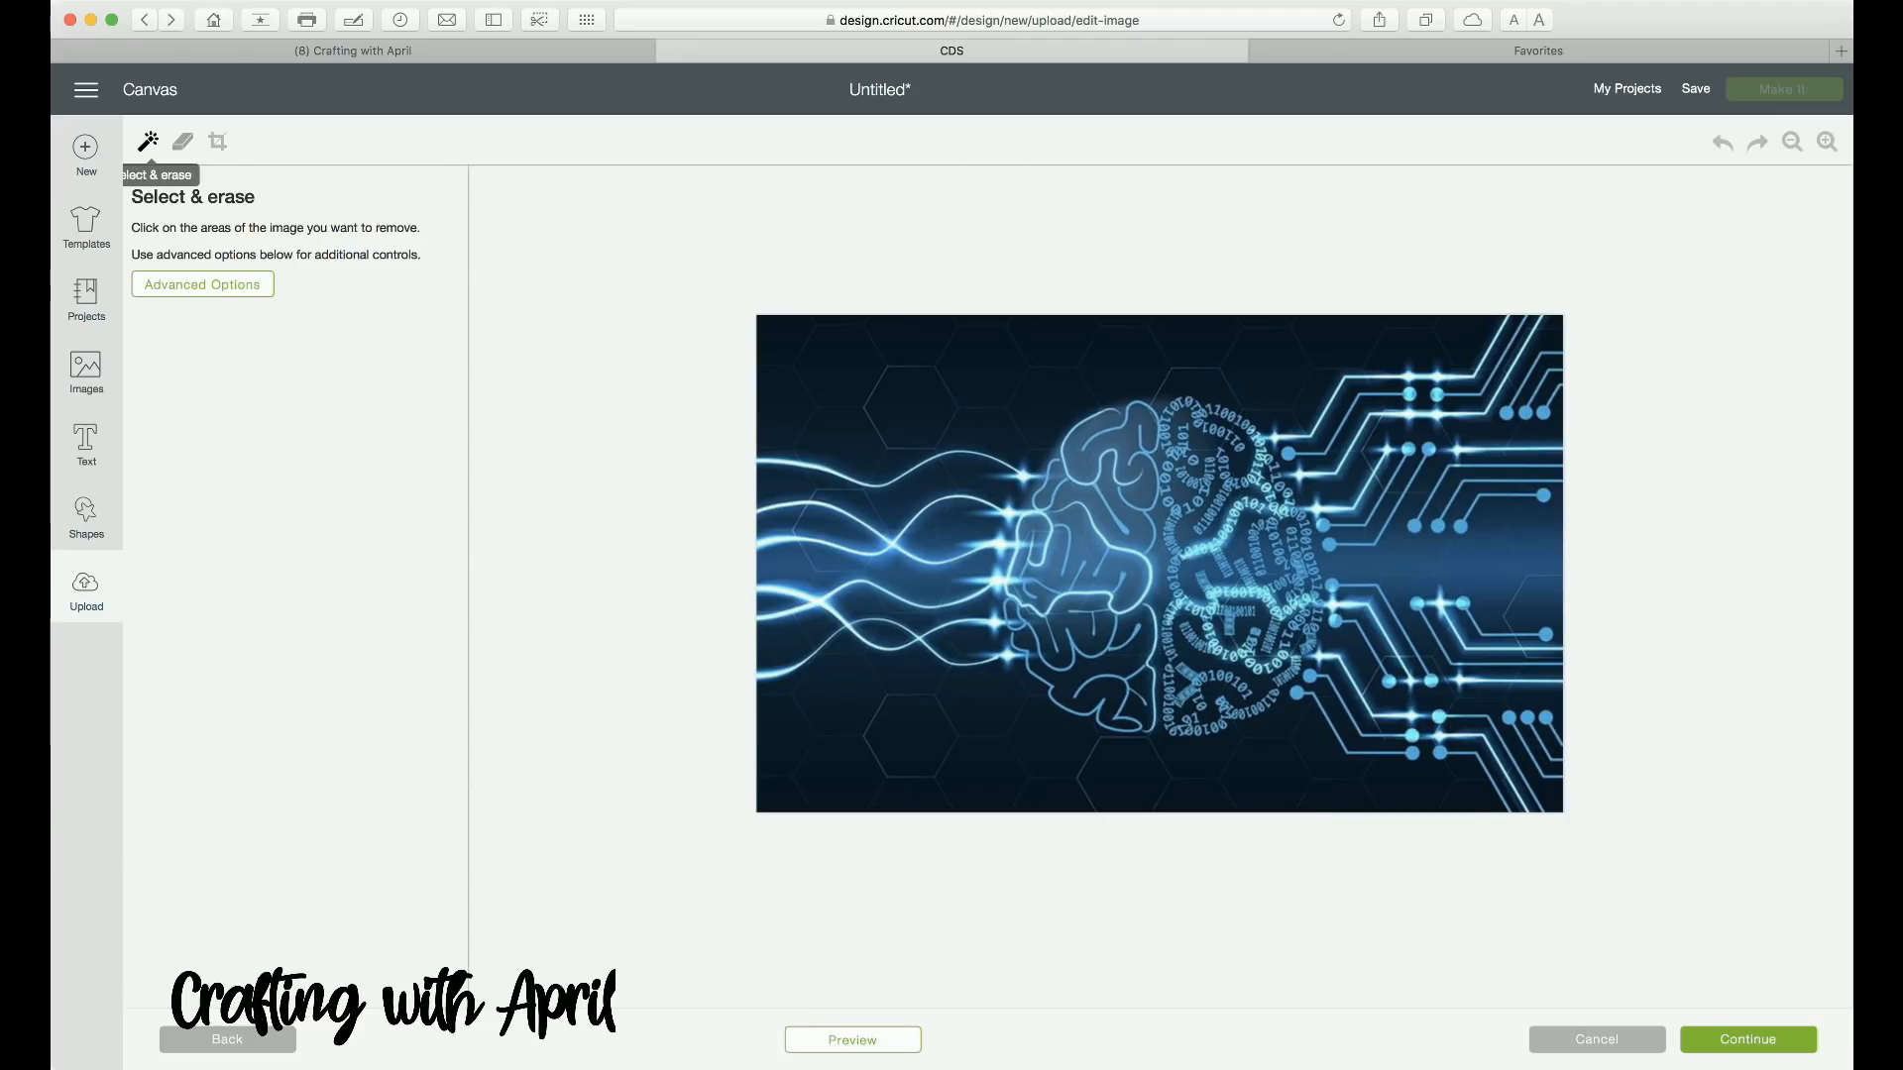
pyautogui.click(1040, 367)
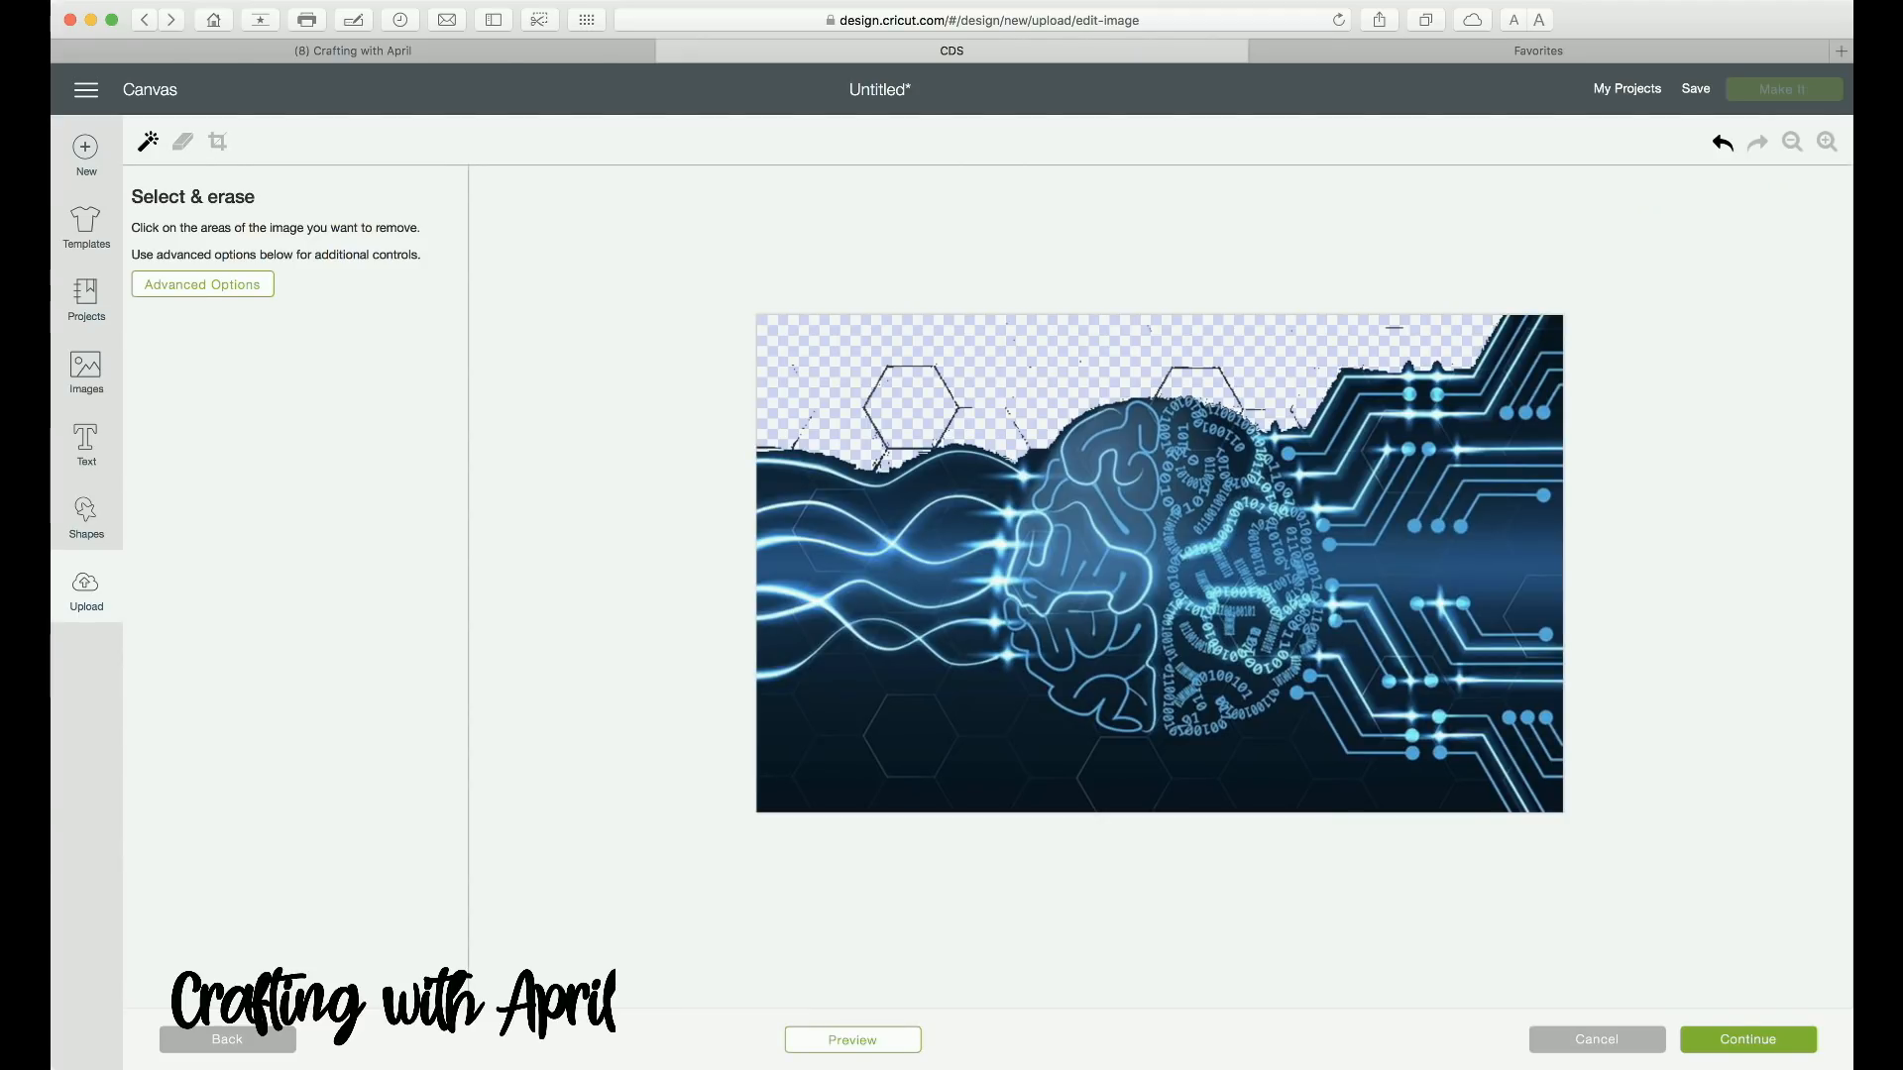
pyautogui.click(1040, 763)
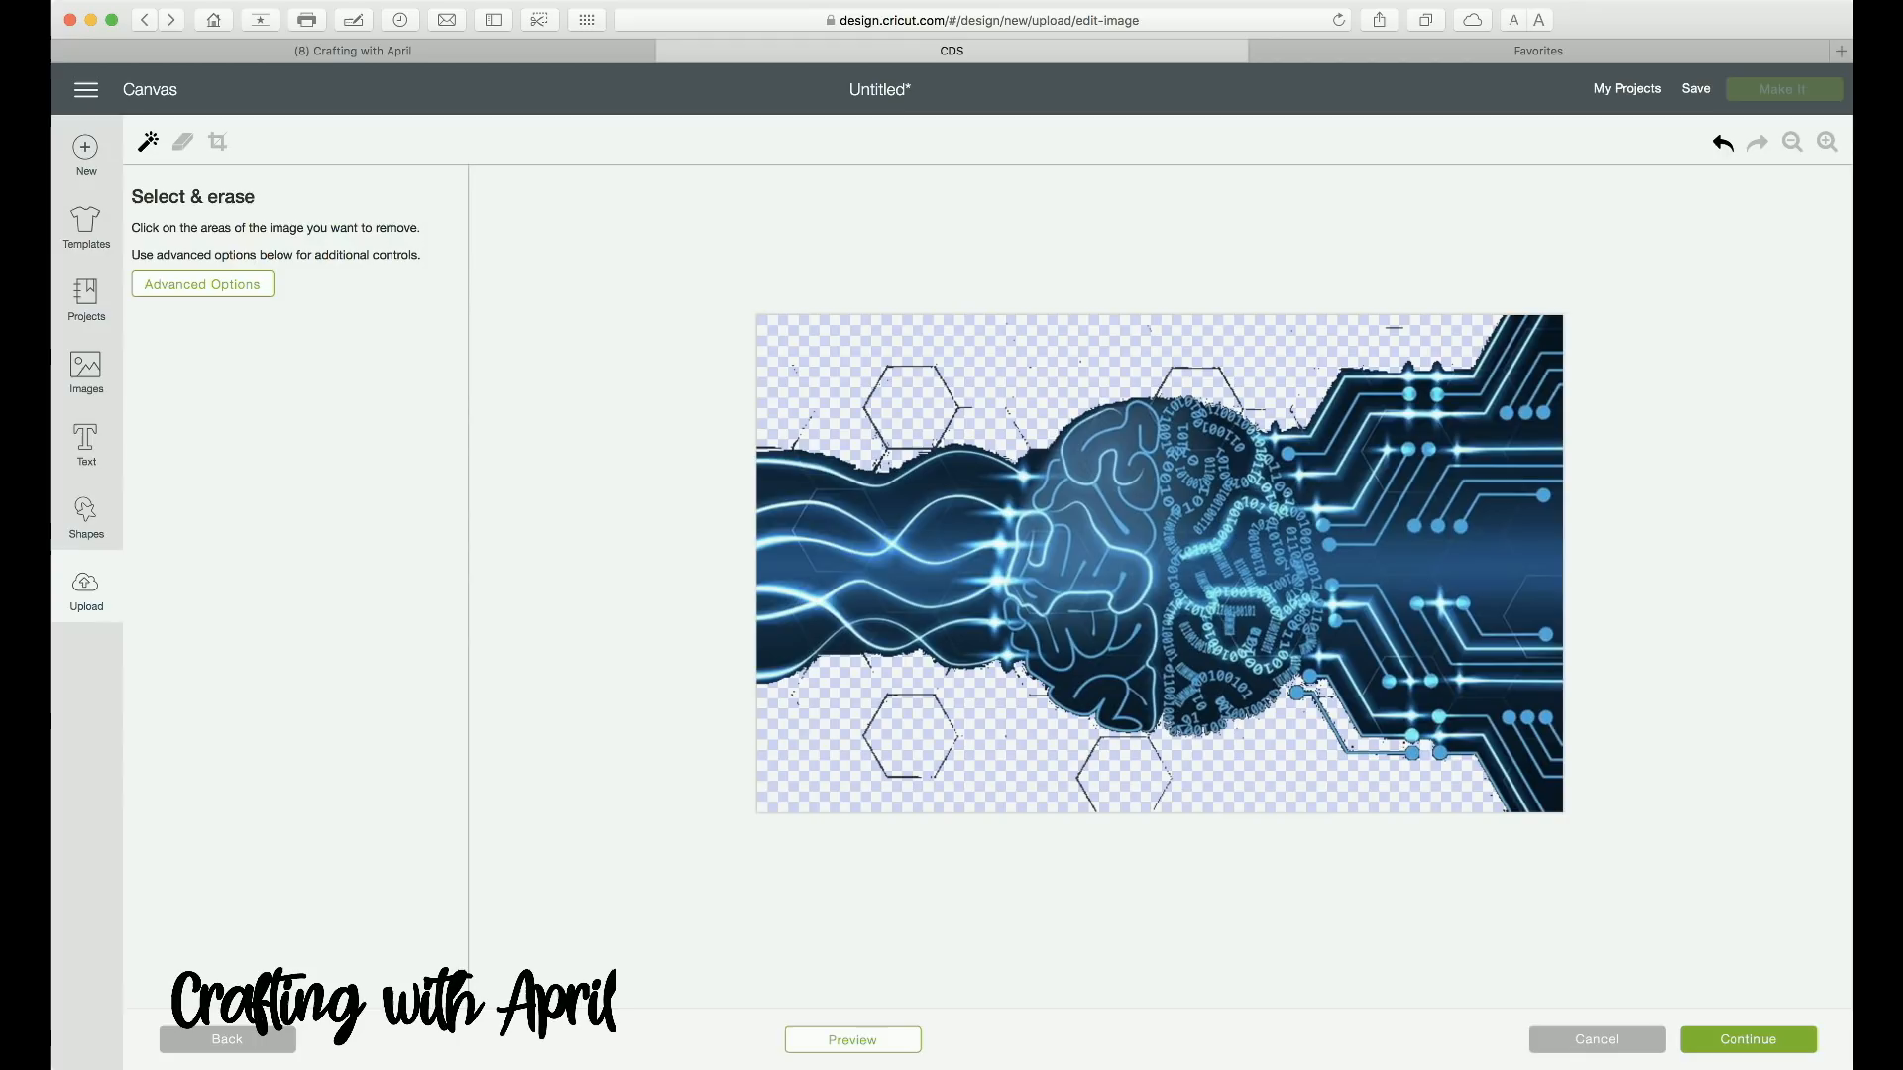
pyautogui.click(1441, 566)
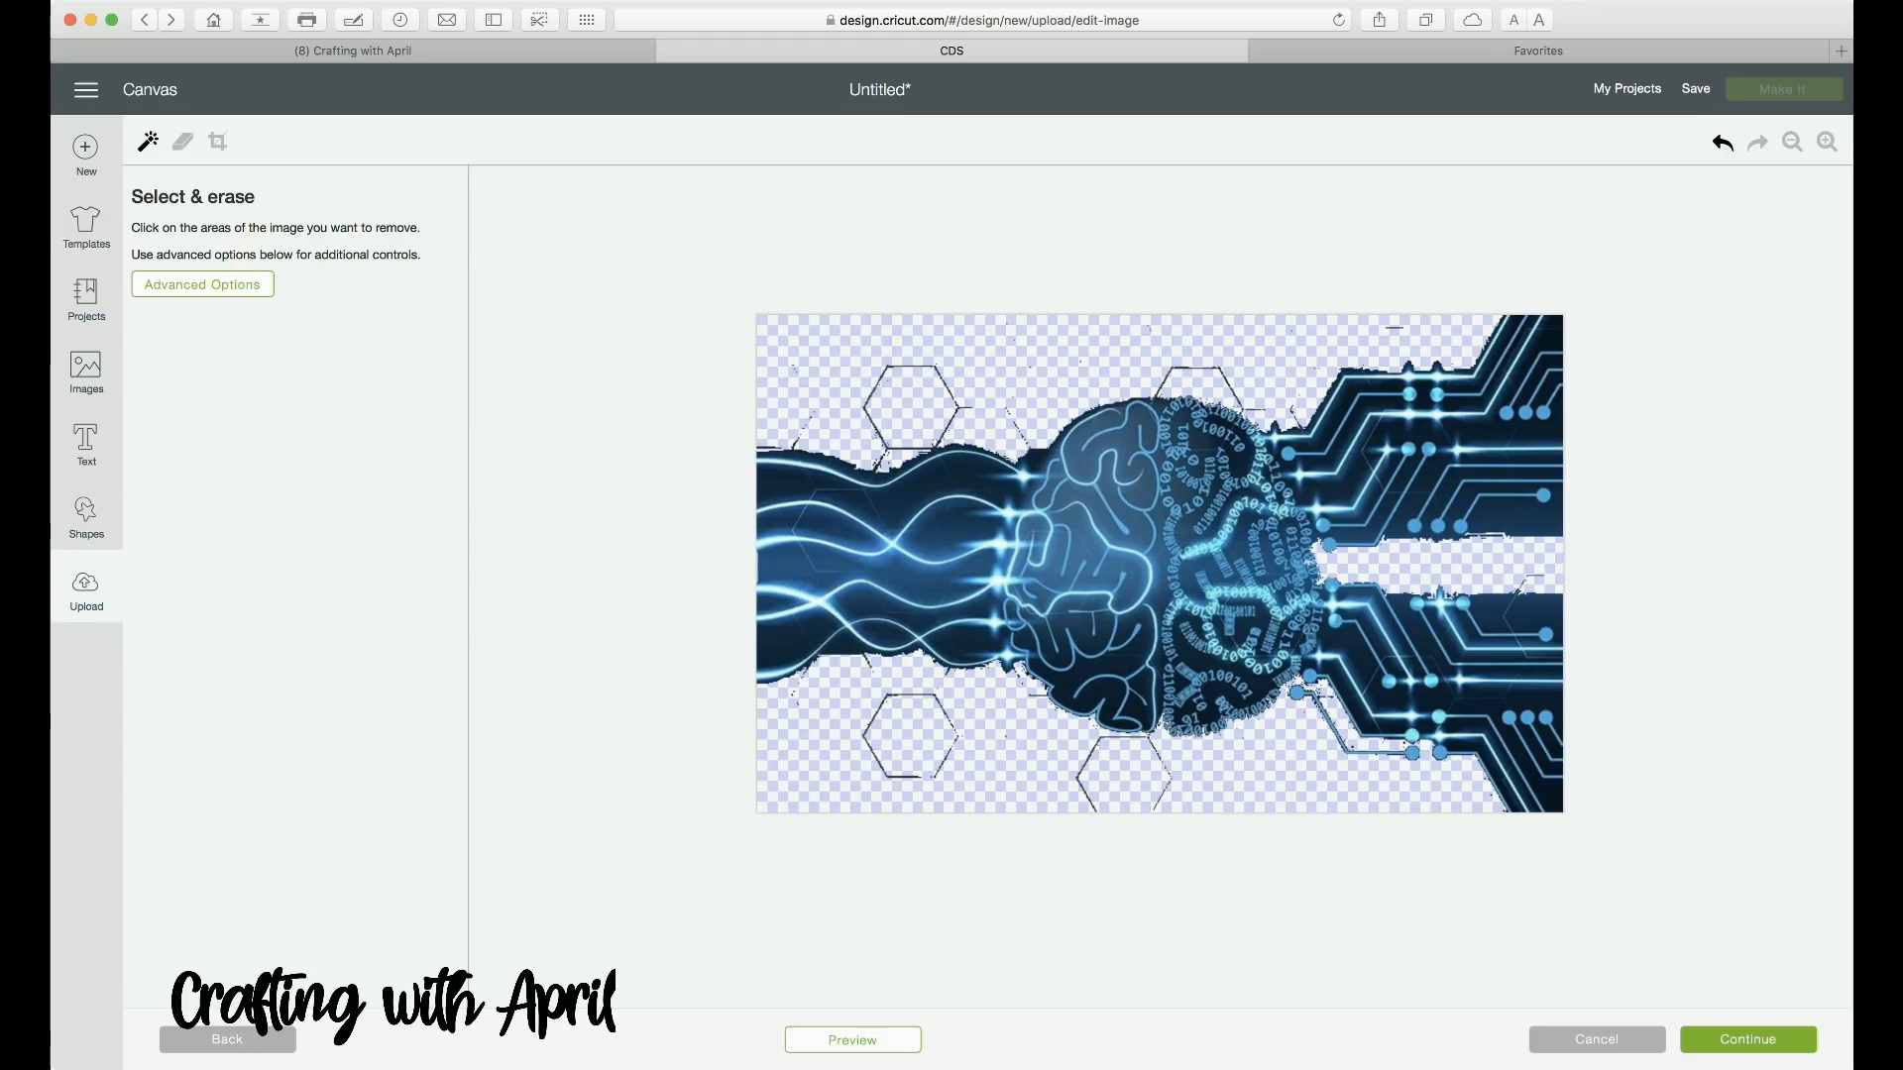
pyautogui.click(1521, 522)
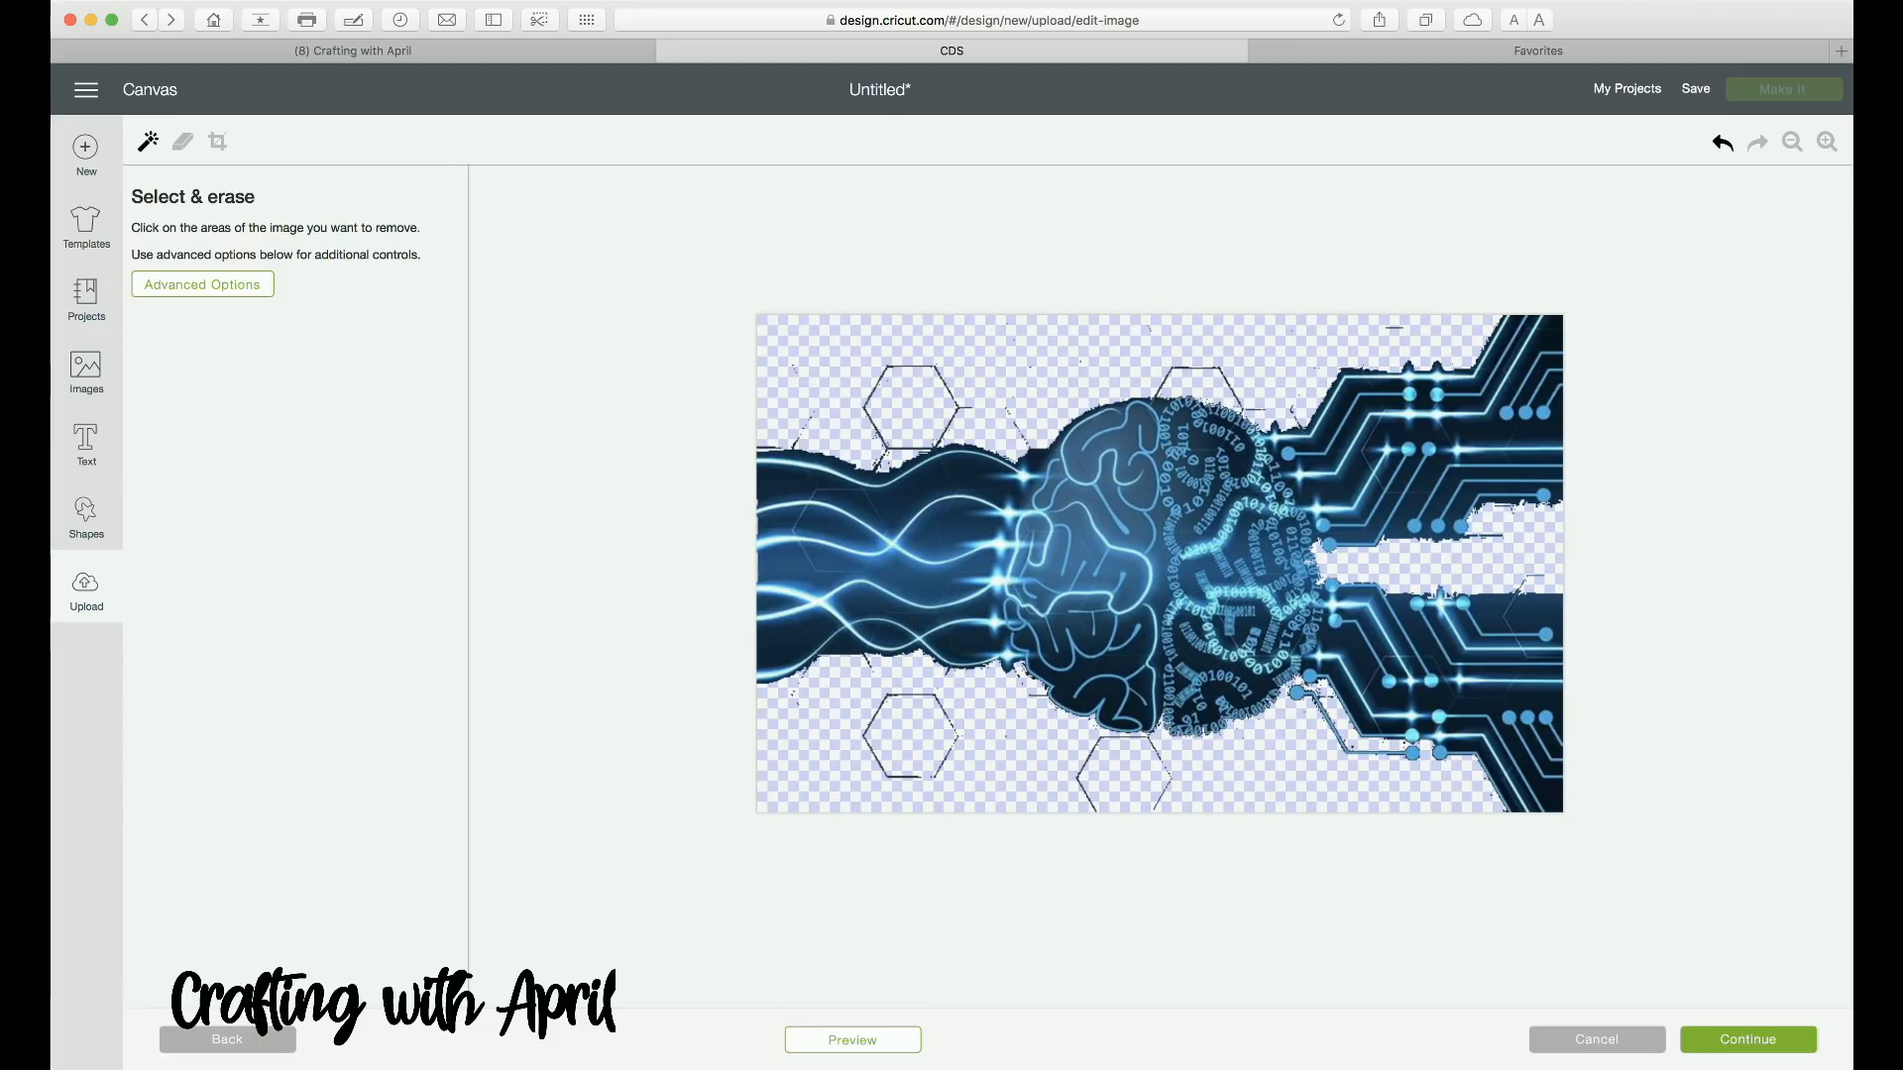
# Step: Erase the dark fringe along the brain's upper-left edge and proceed to the image's save options
pyautogui.click(1827, 142)
pyautogui.click(1826, 142)
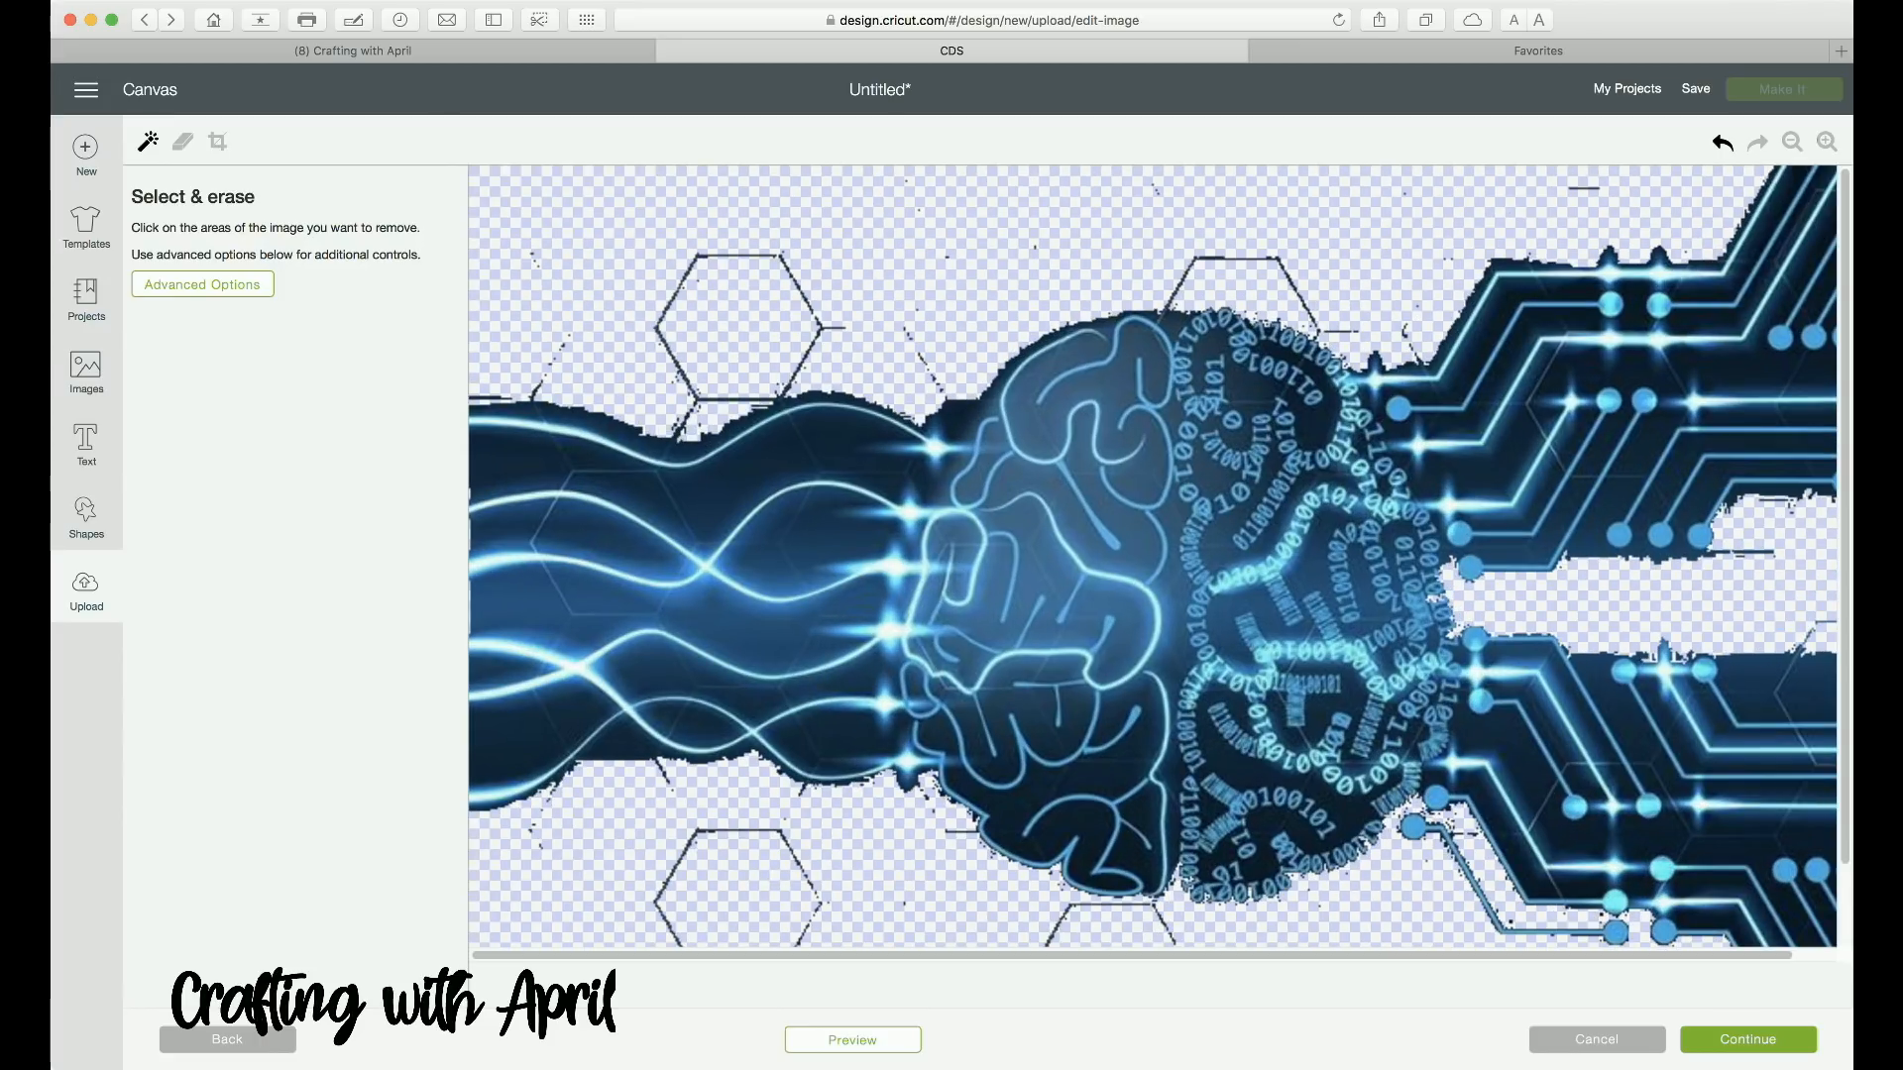
pyautogui.click(183, 141)
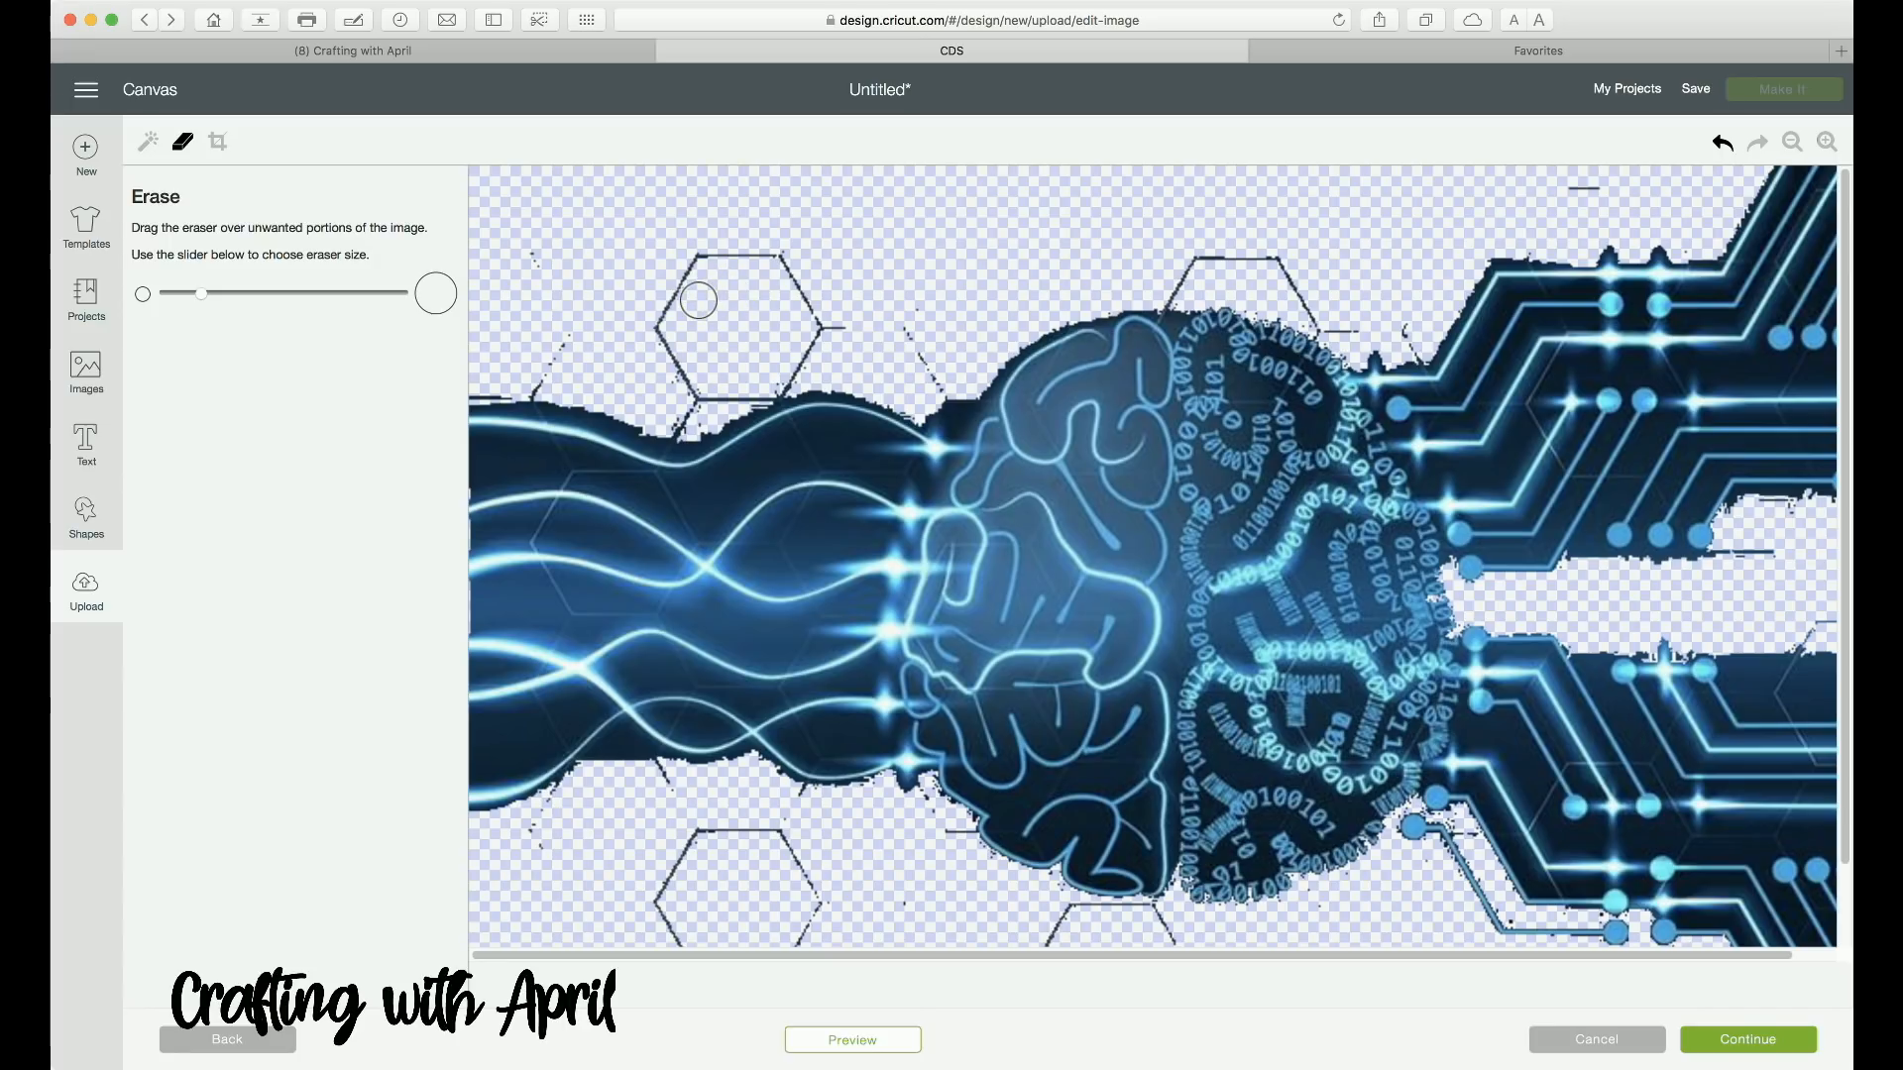
pyautogui.moveTo(928, 361)
pyautogui.mouseDown()
pyautogui.moveTo(956, 405)
pyautogui.moveTo(991, 350)
pyautogui.moveTo(1102, 301)
pyautogui.mouseUp()
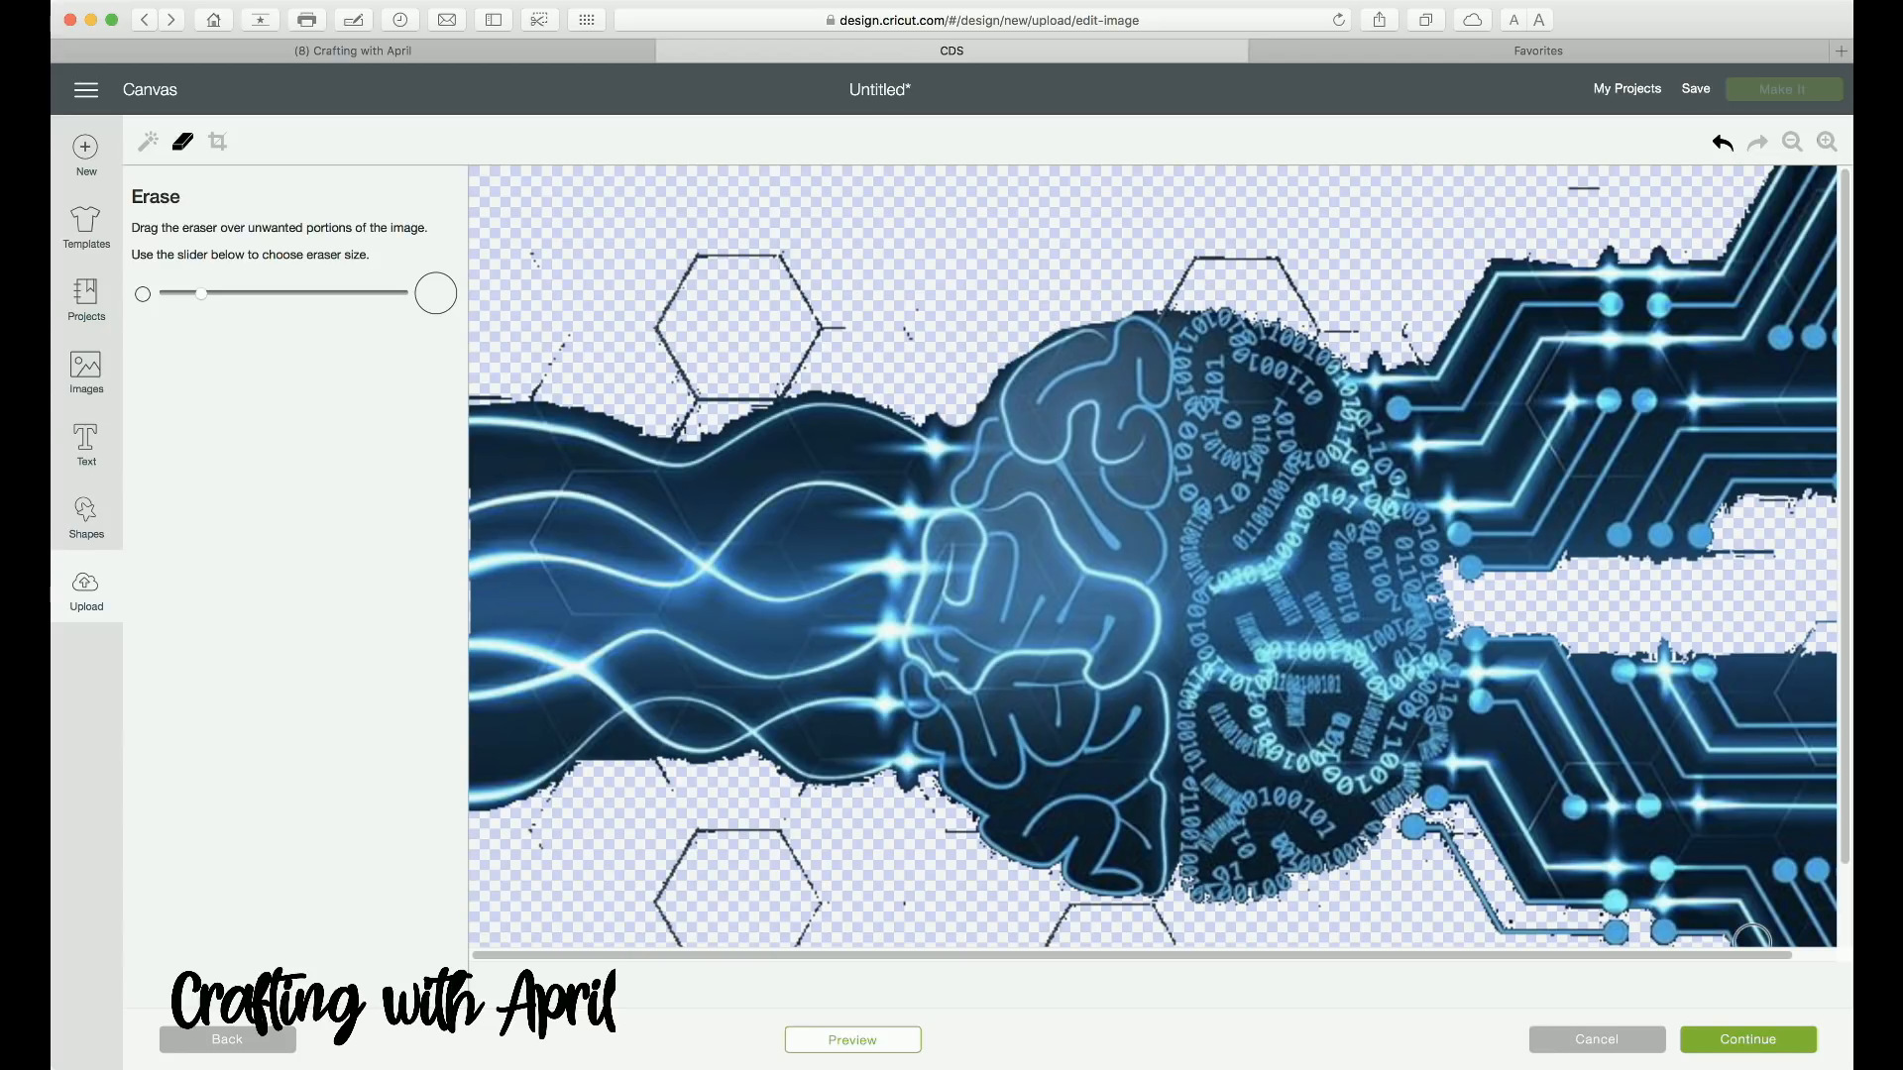
pyautogui.click(1747, 1038)
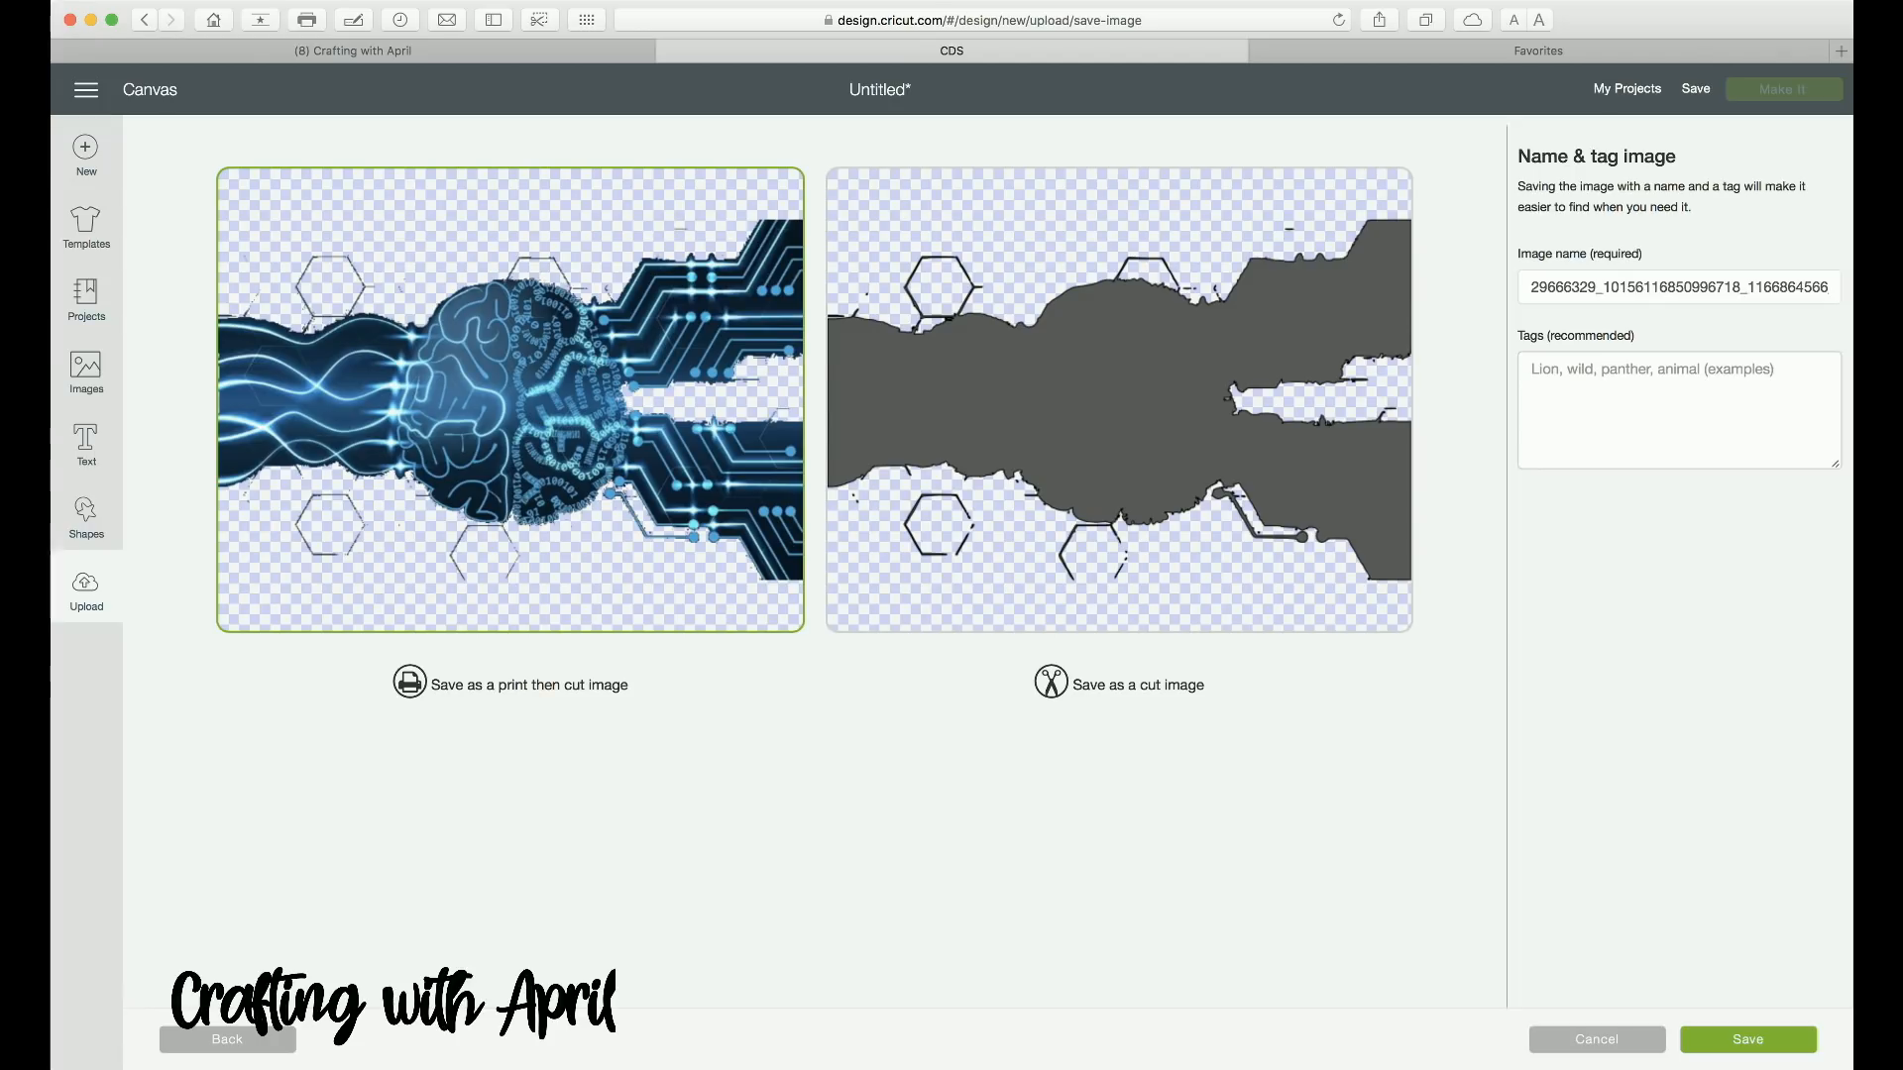
# Step: Search the web for "png clip art" in a separate browser tab and show the image results
pyautogui.click(1538, 51)
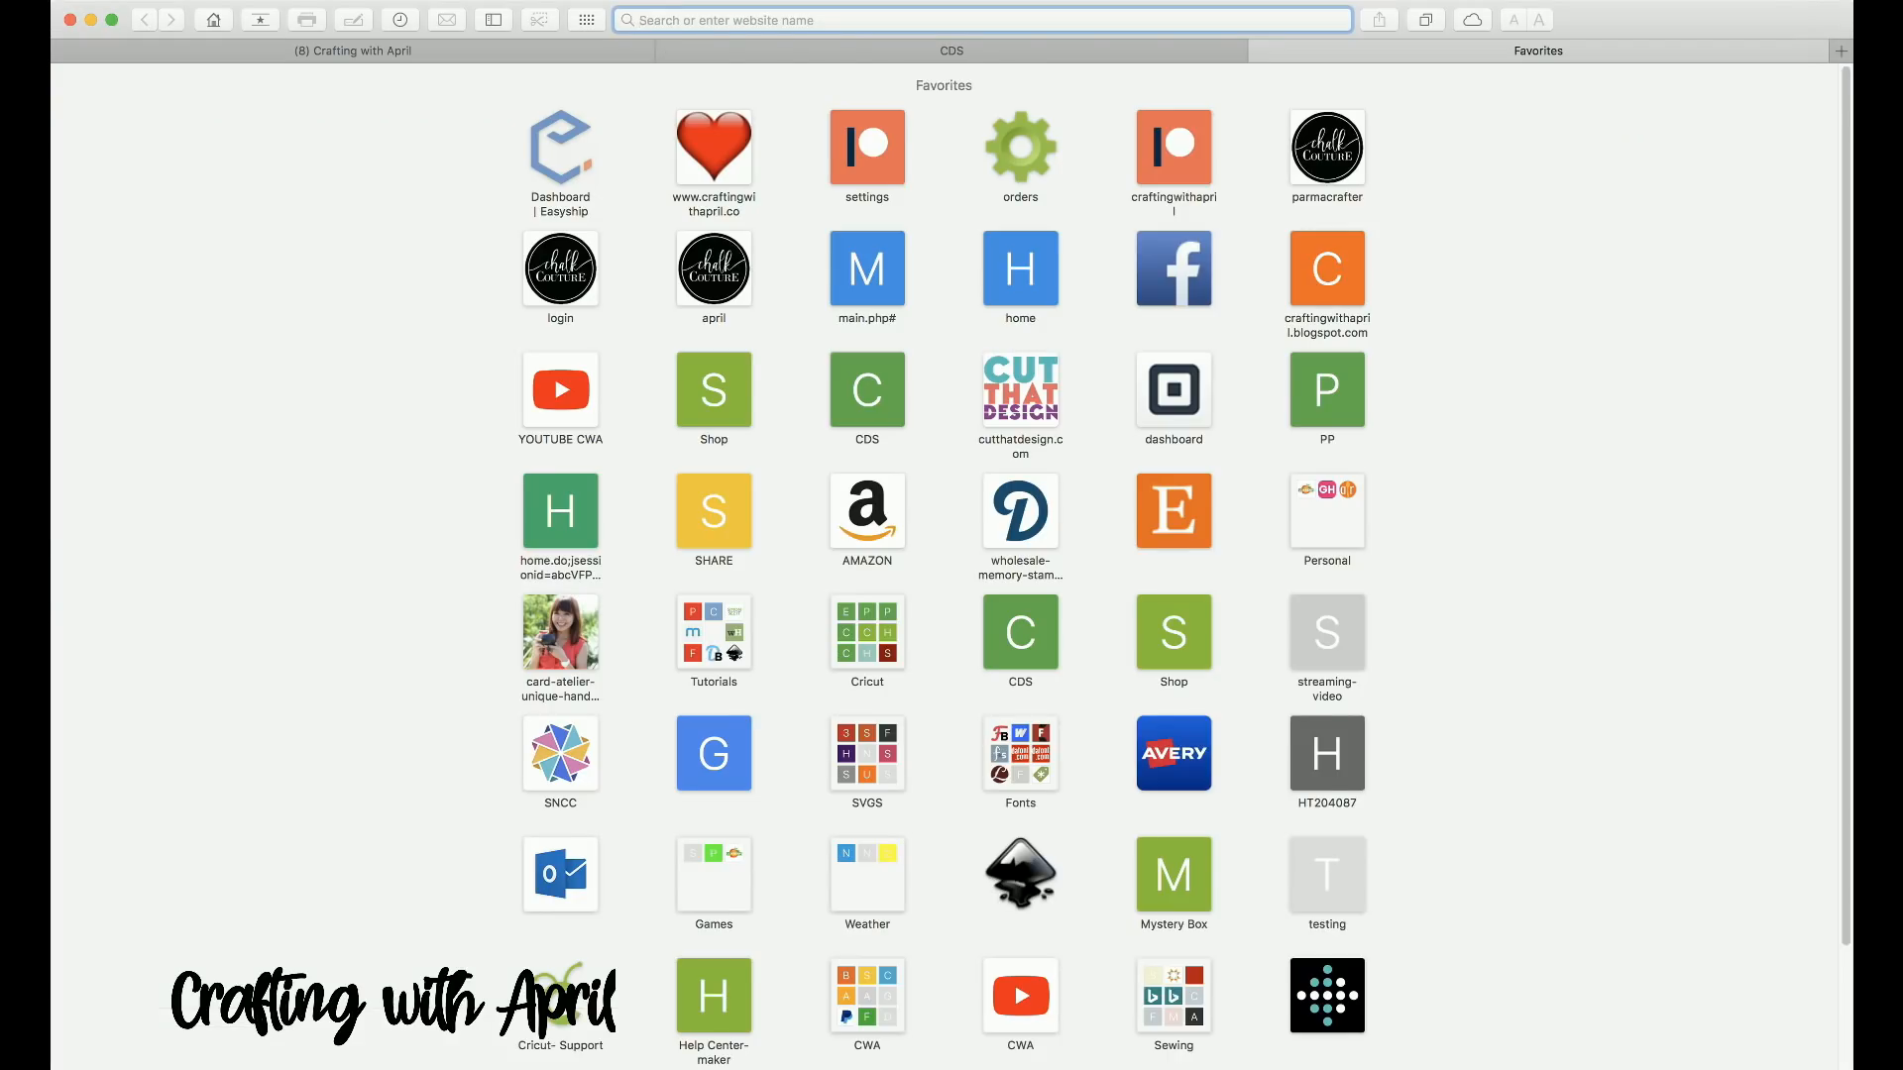
pyautogui.write('png')
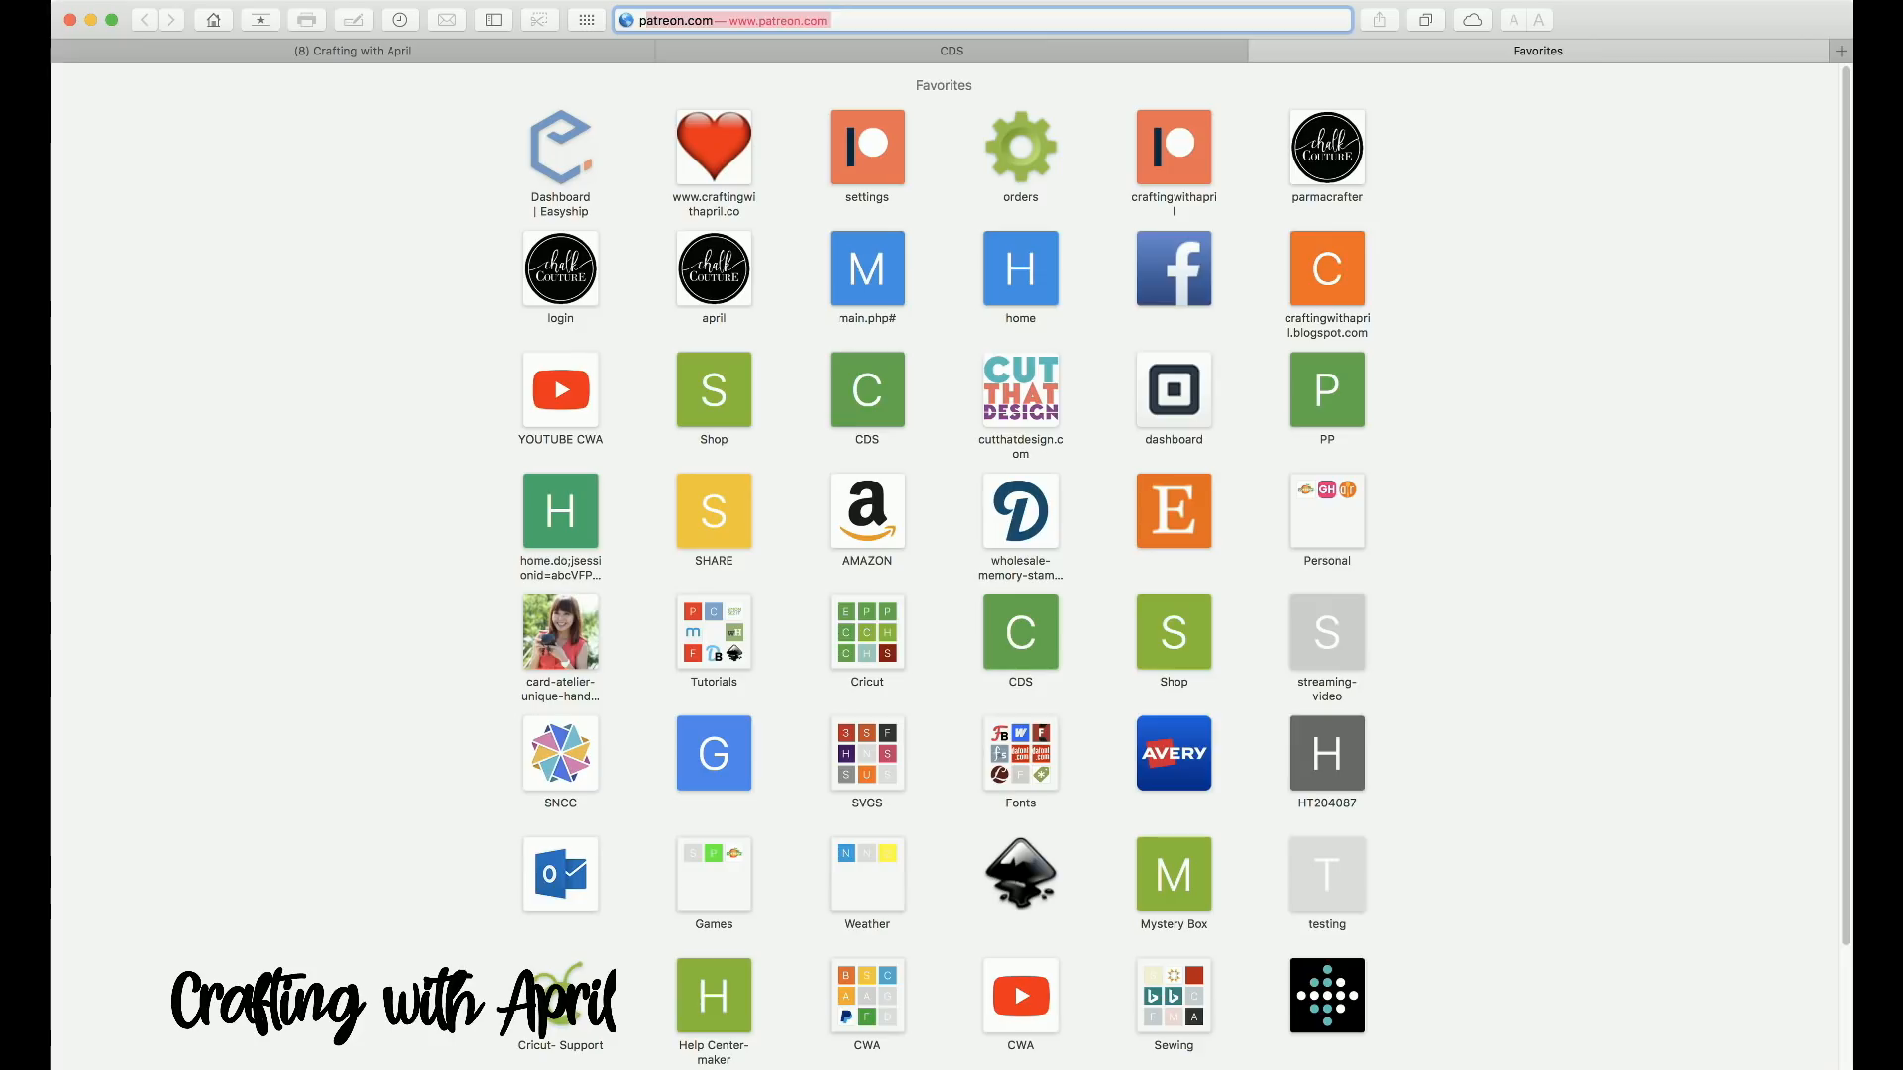
pyautogui.write(' clip art')
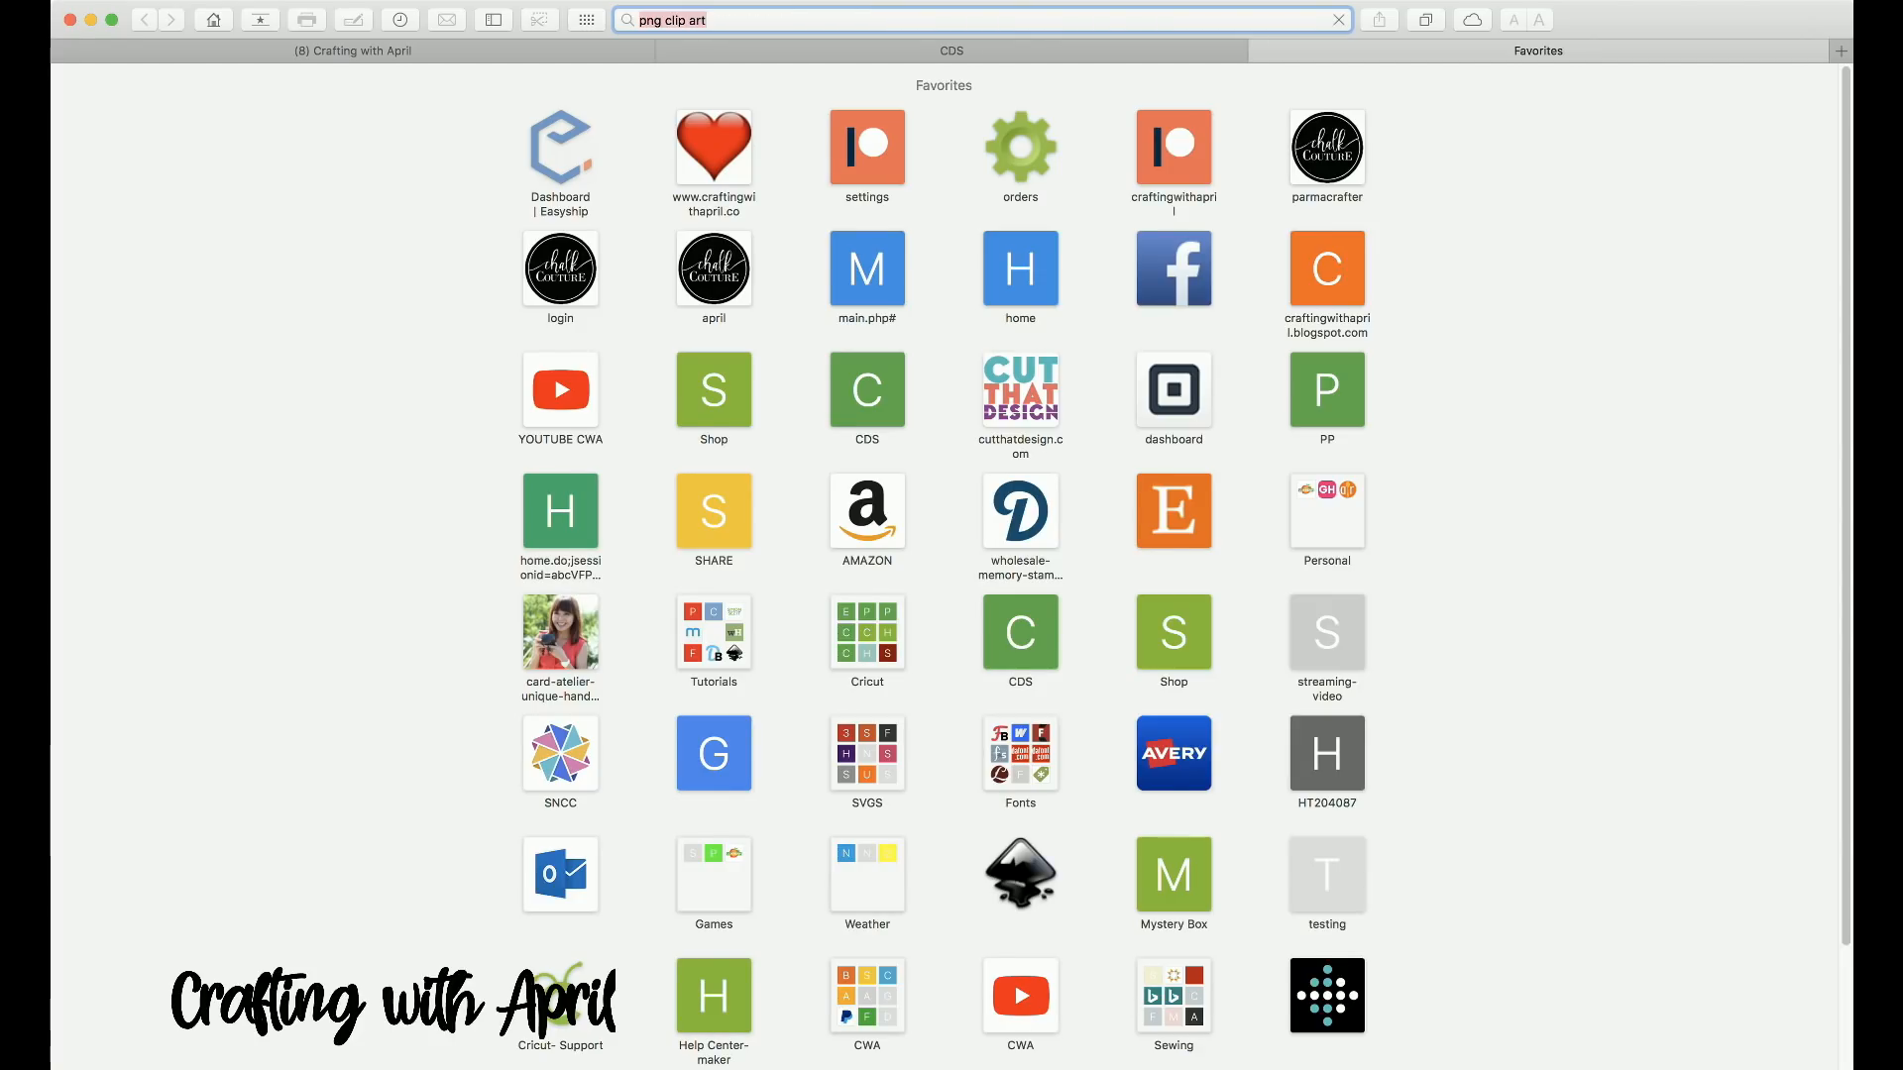
pyautogui.press('Return')
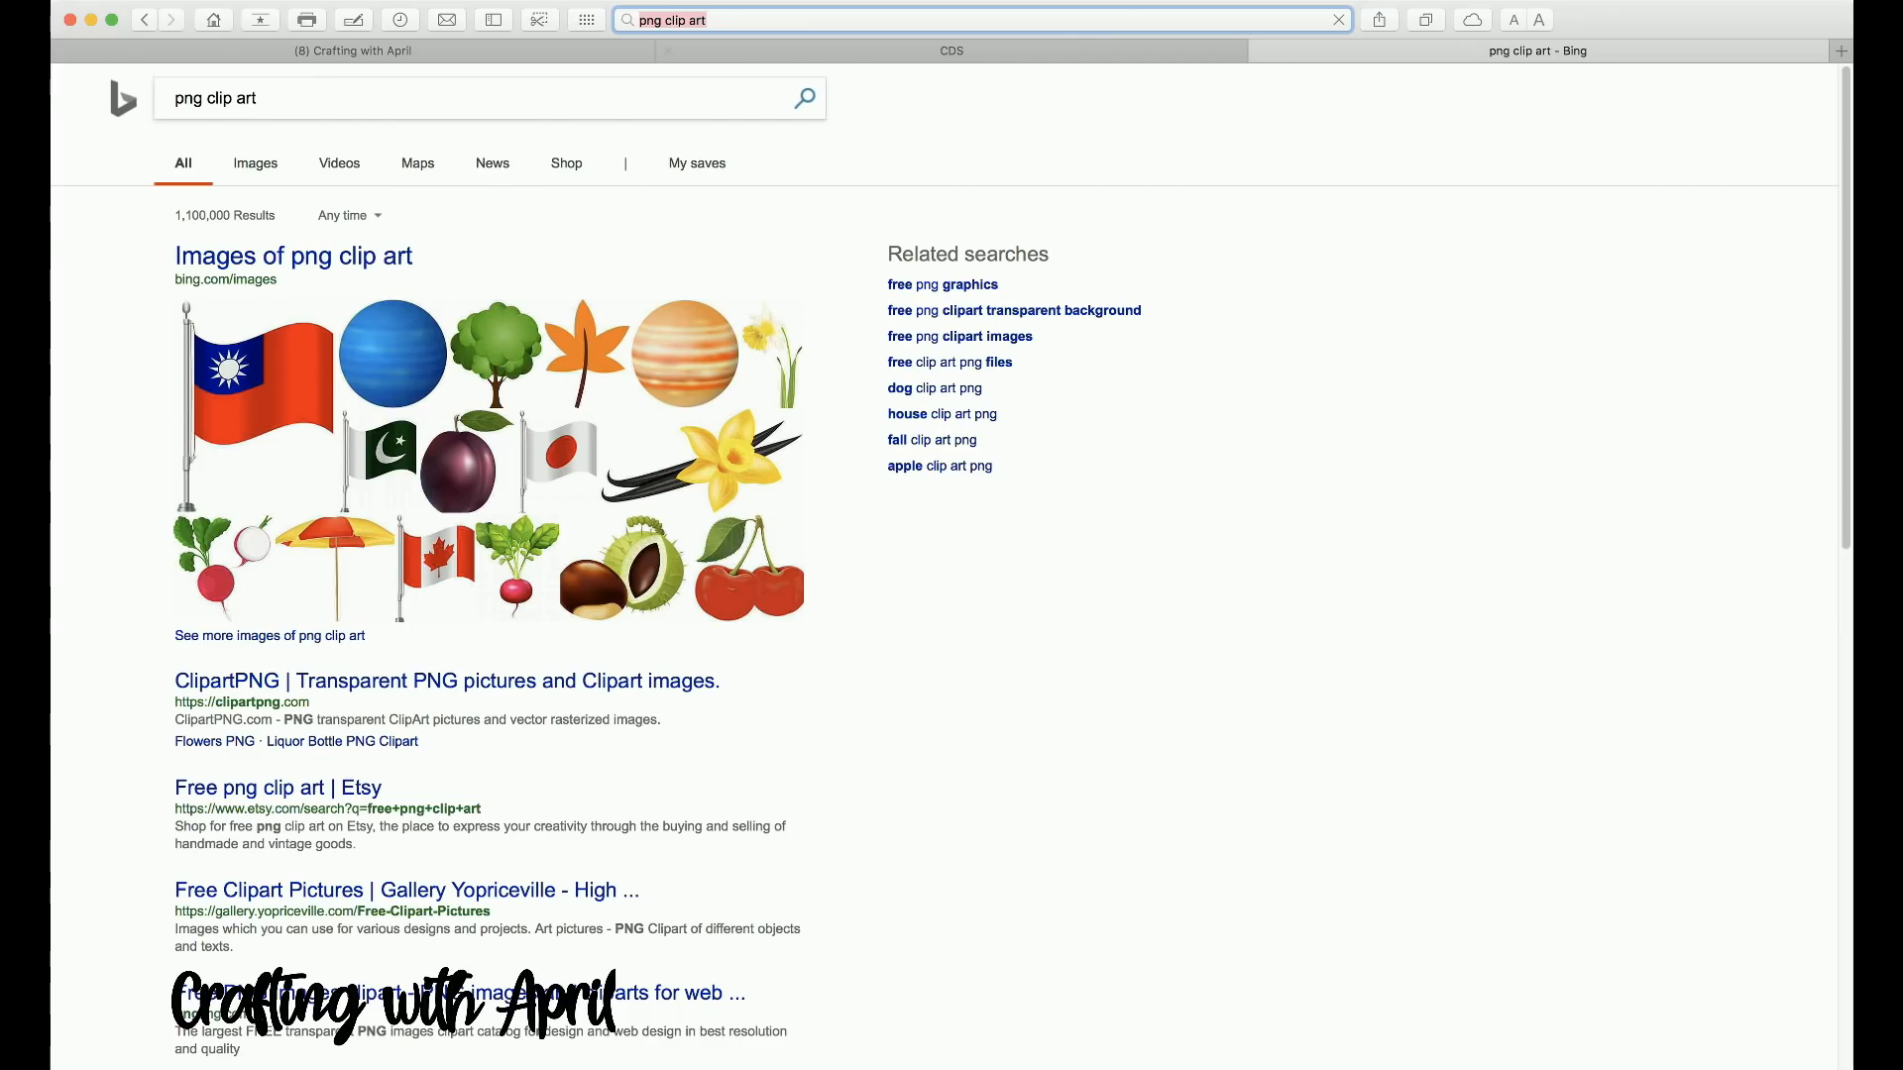
pyautogui.click(254, 163)
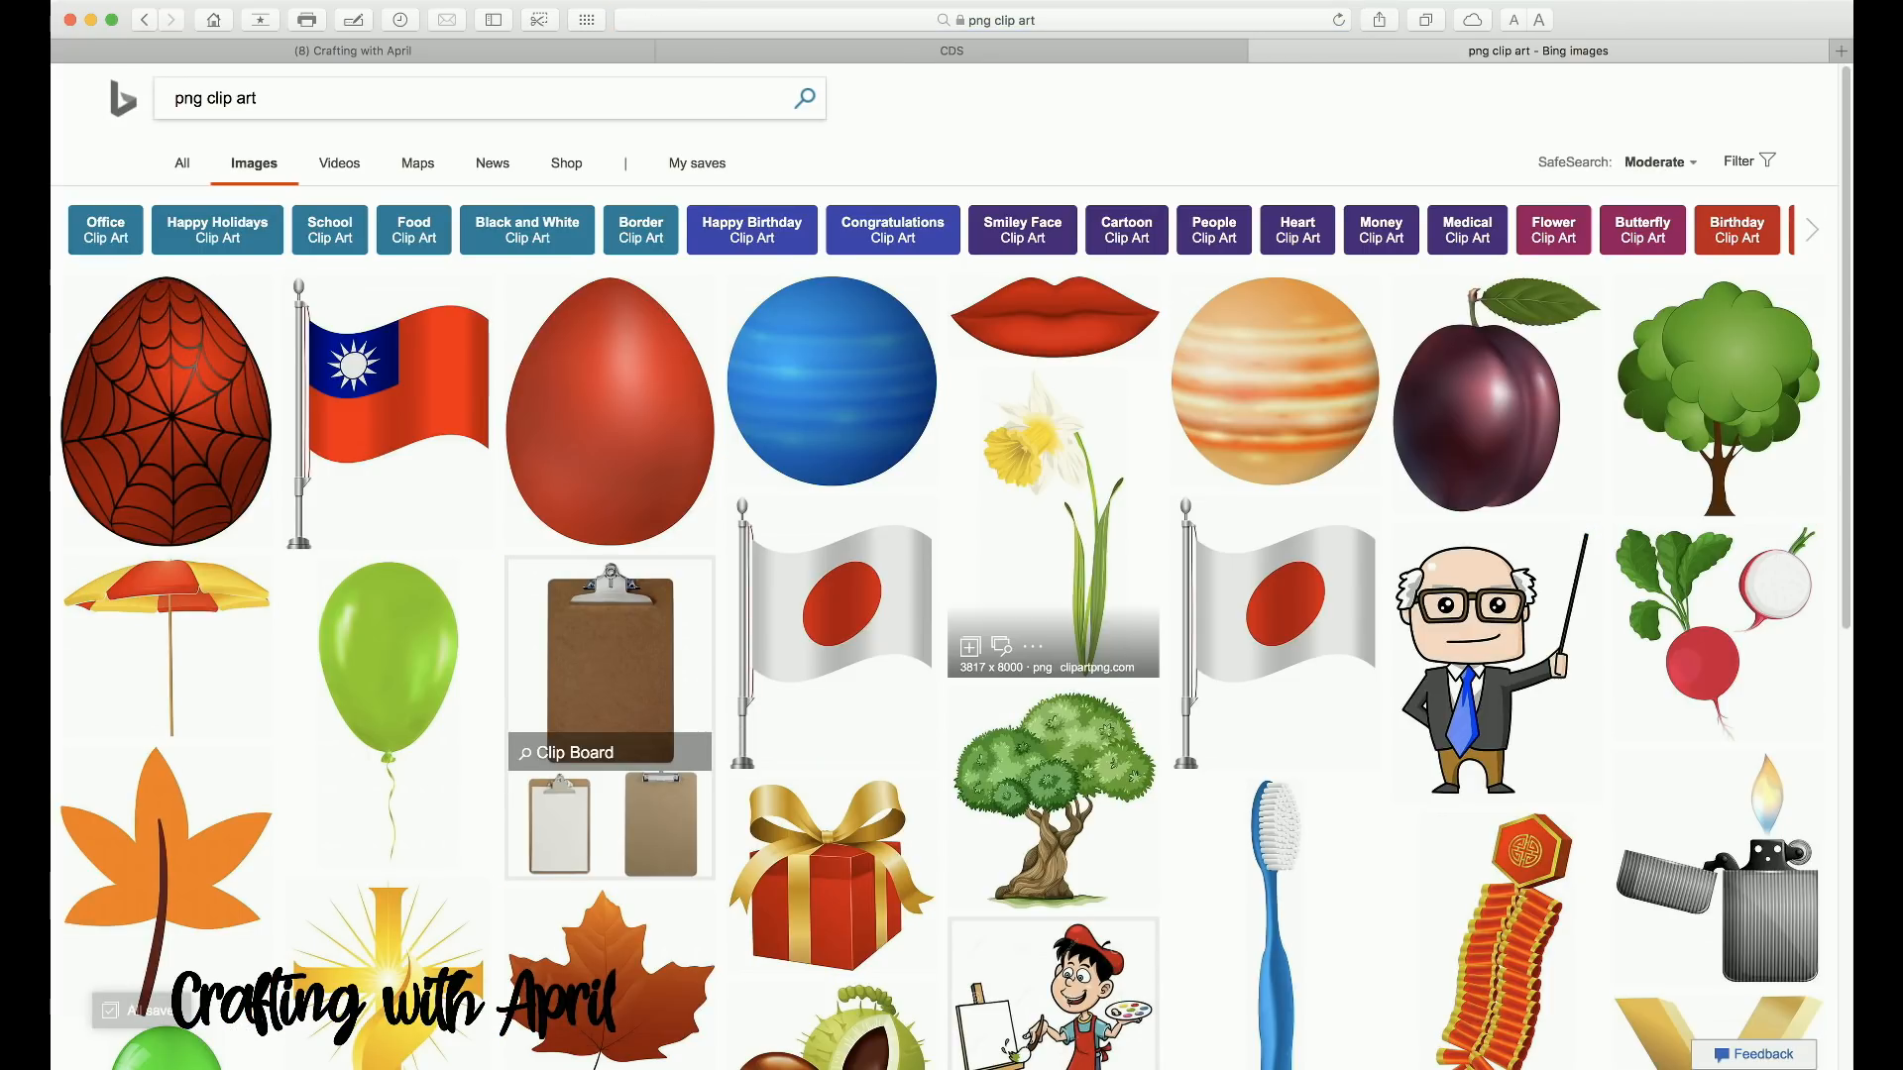
# Step: Examine larger previews of the red egg, the red and blue flag, and the radish clip art
pyautogui.click(604, 436)
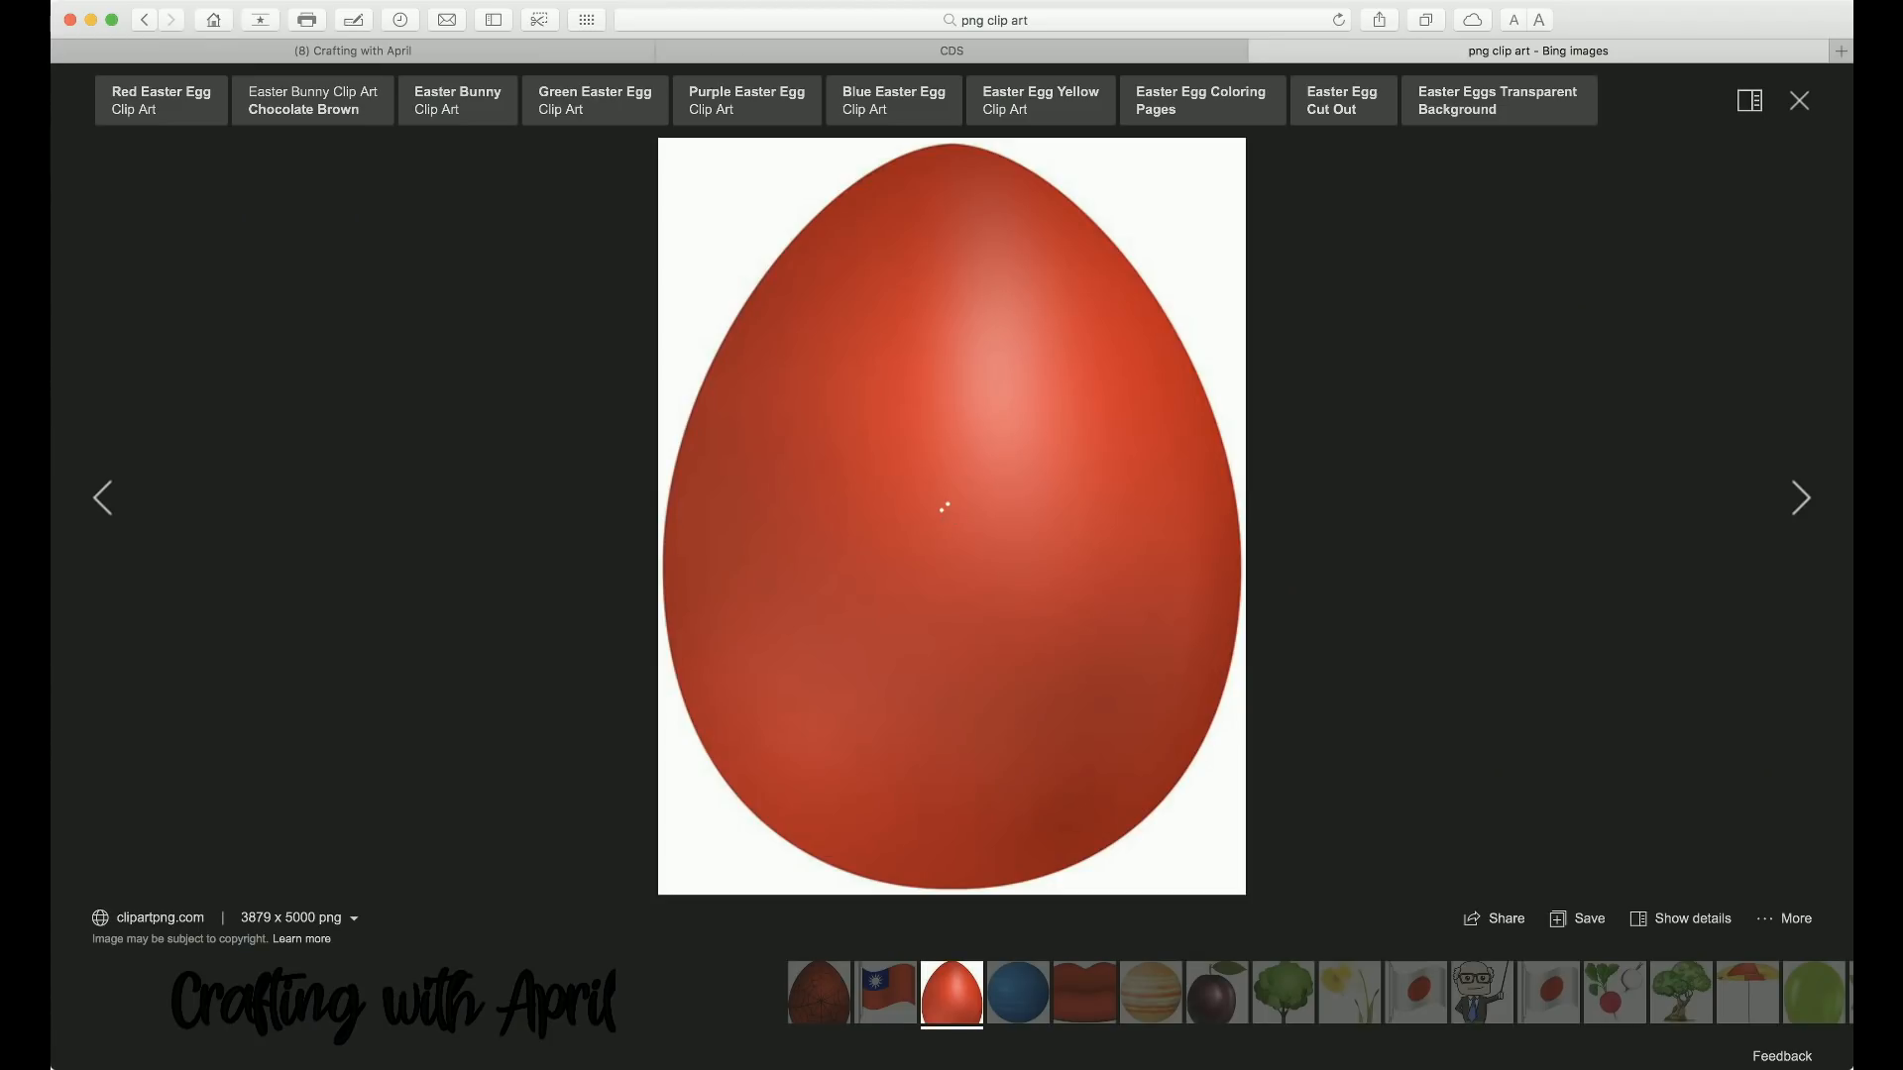
pyautogui.click(102, 497)
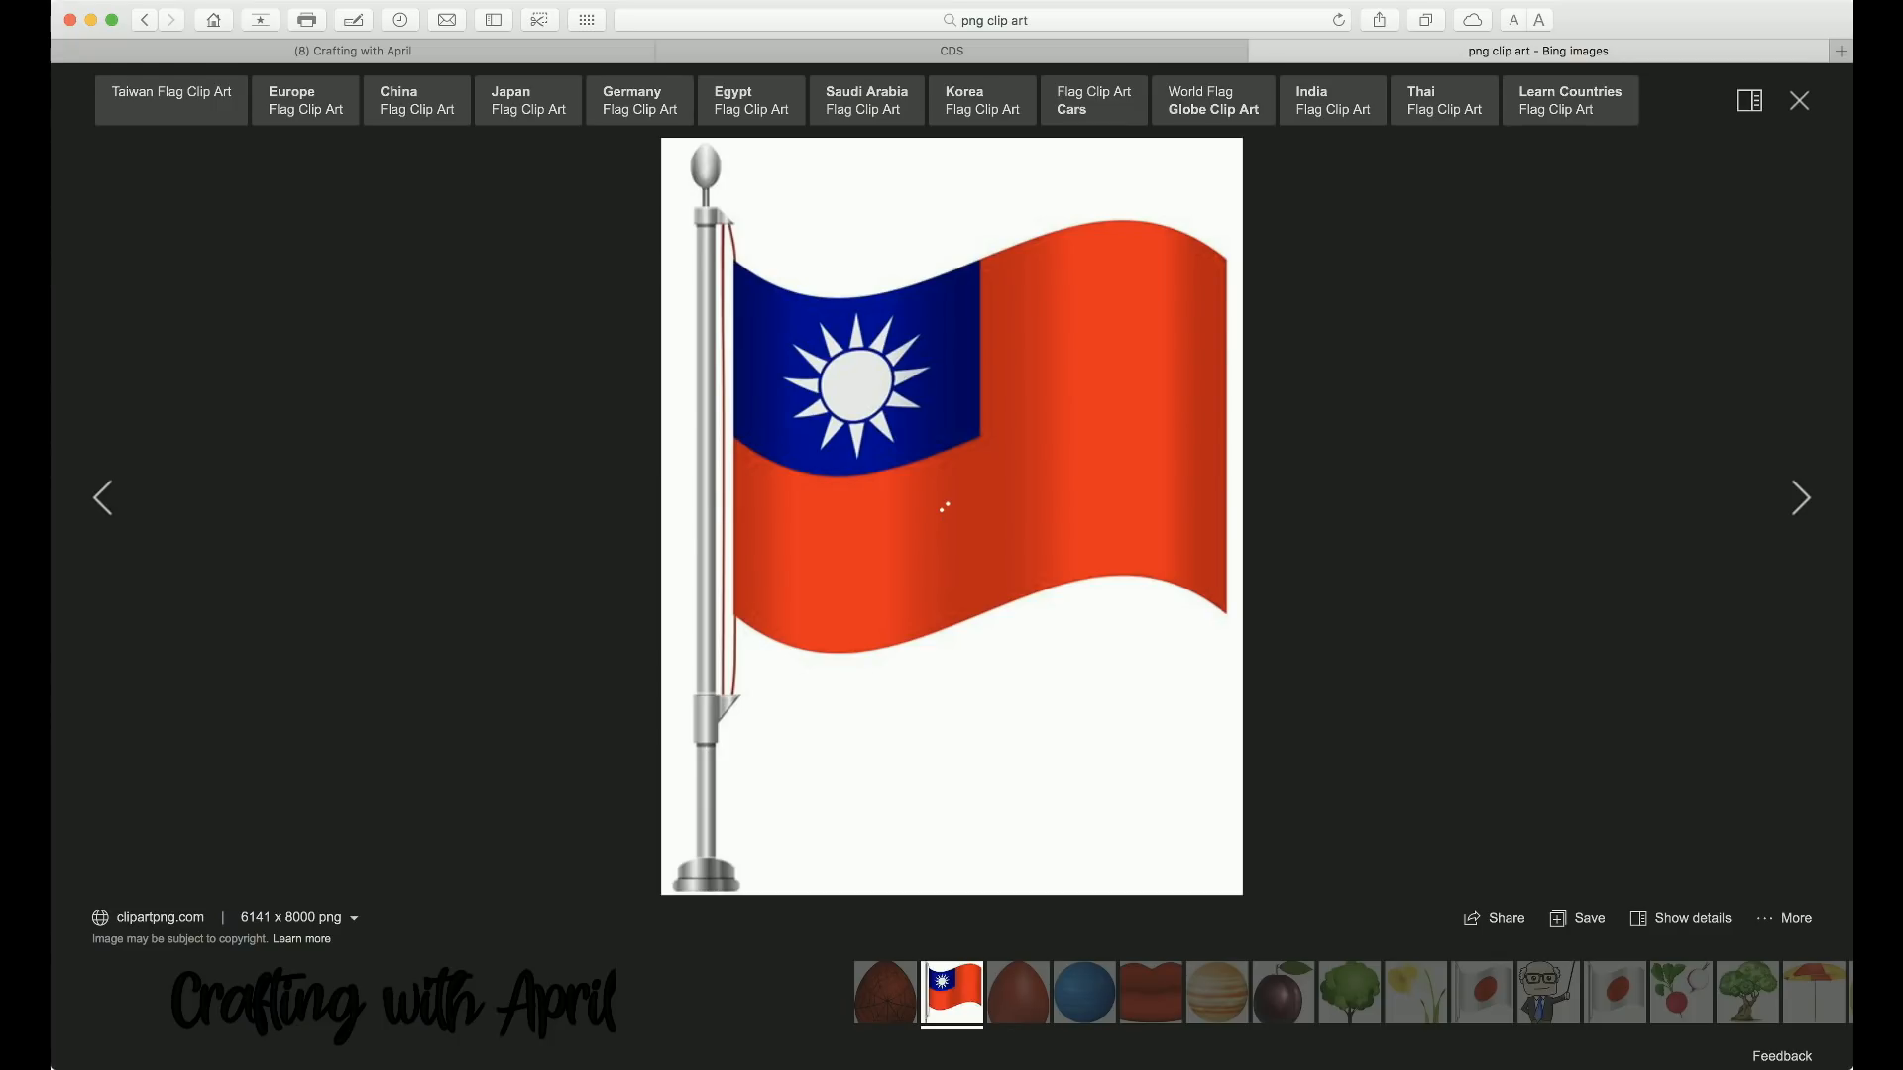
pyautogui.click(1799, 100)
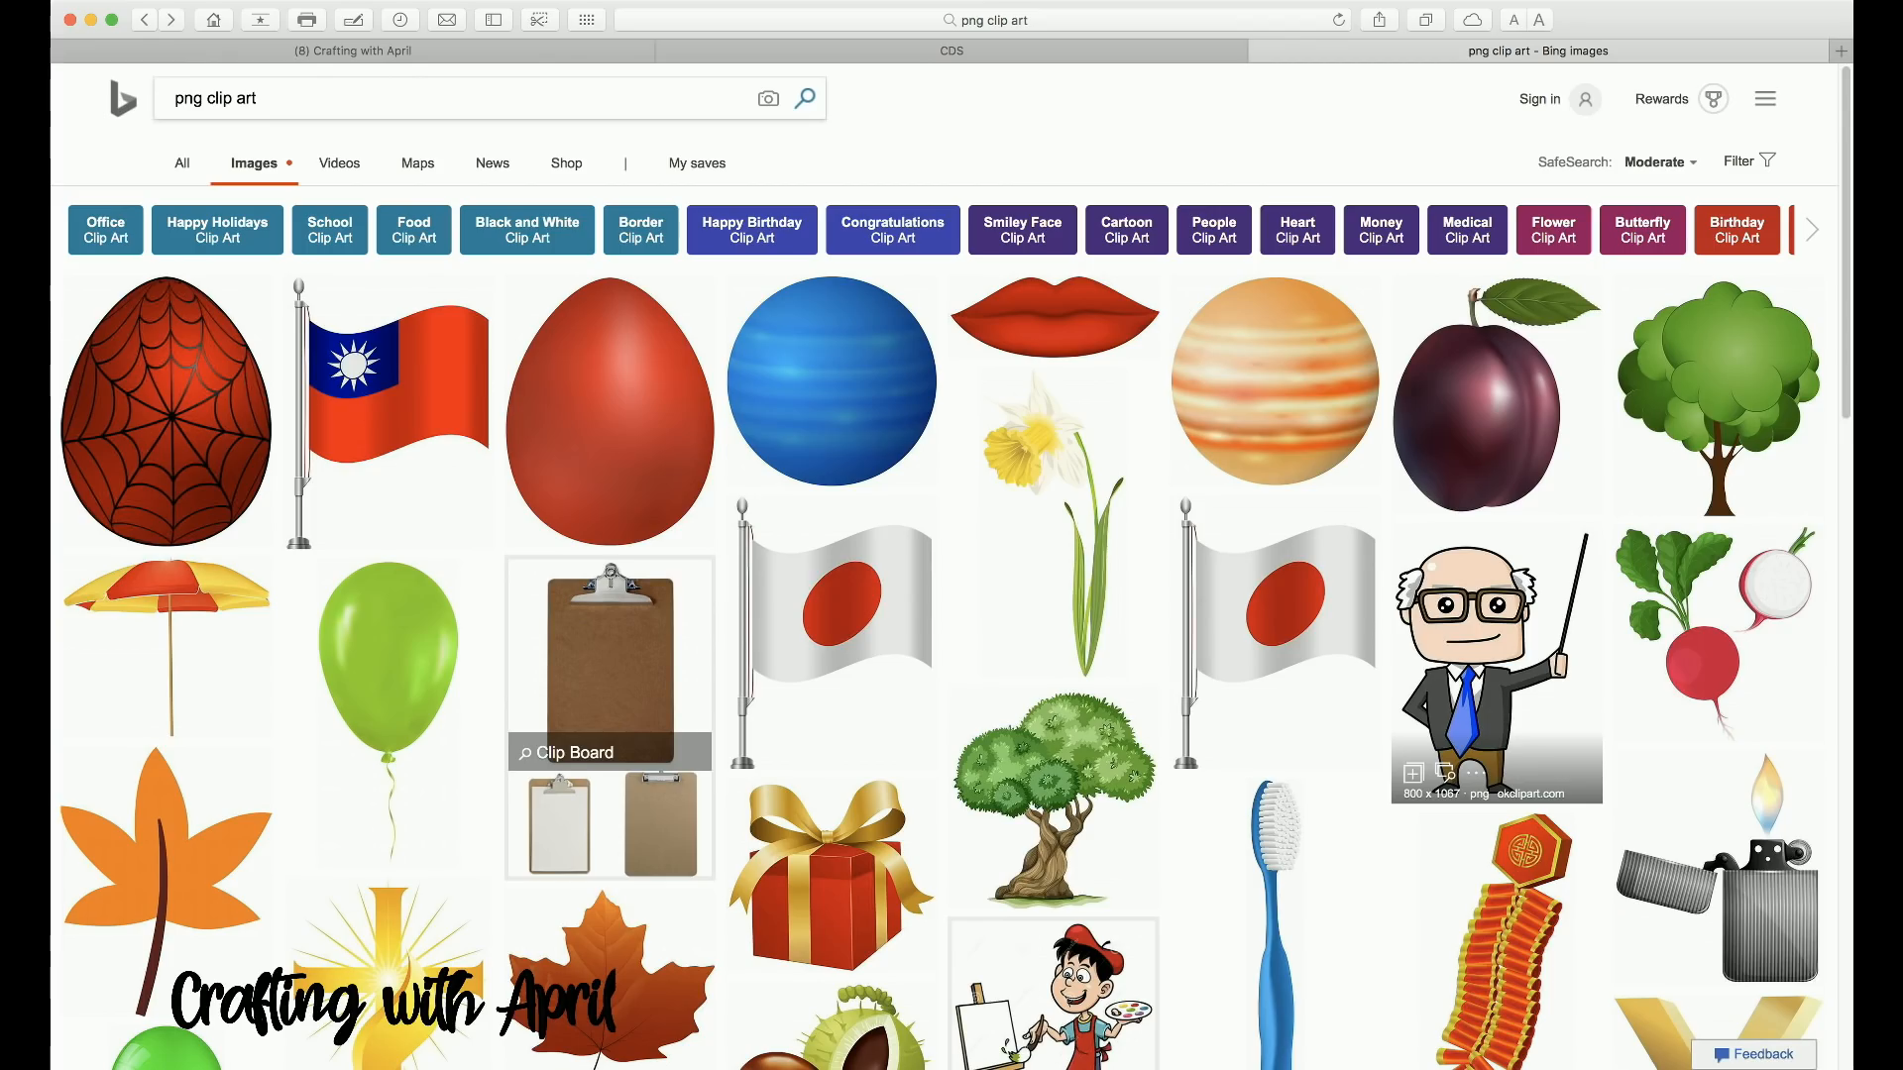
pyautogui.click(1718, 634)
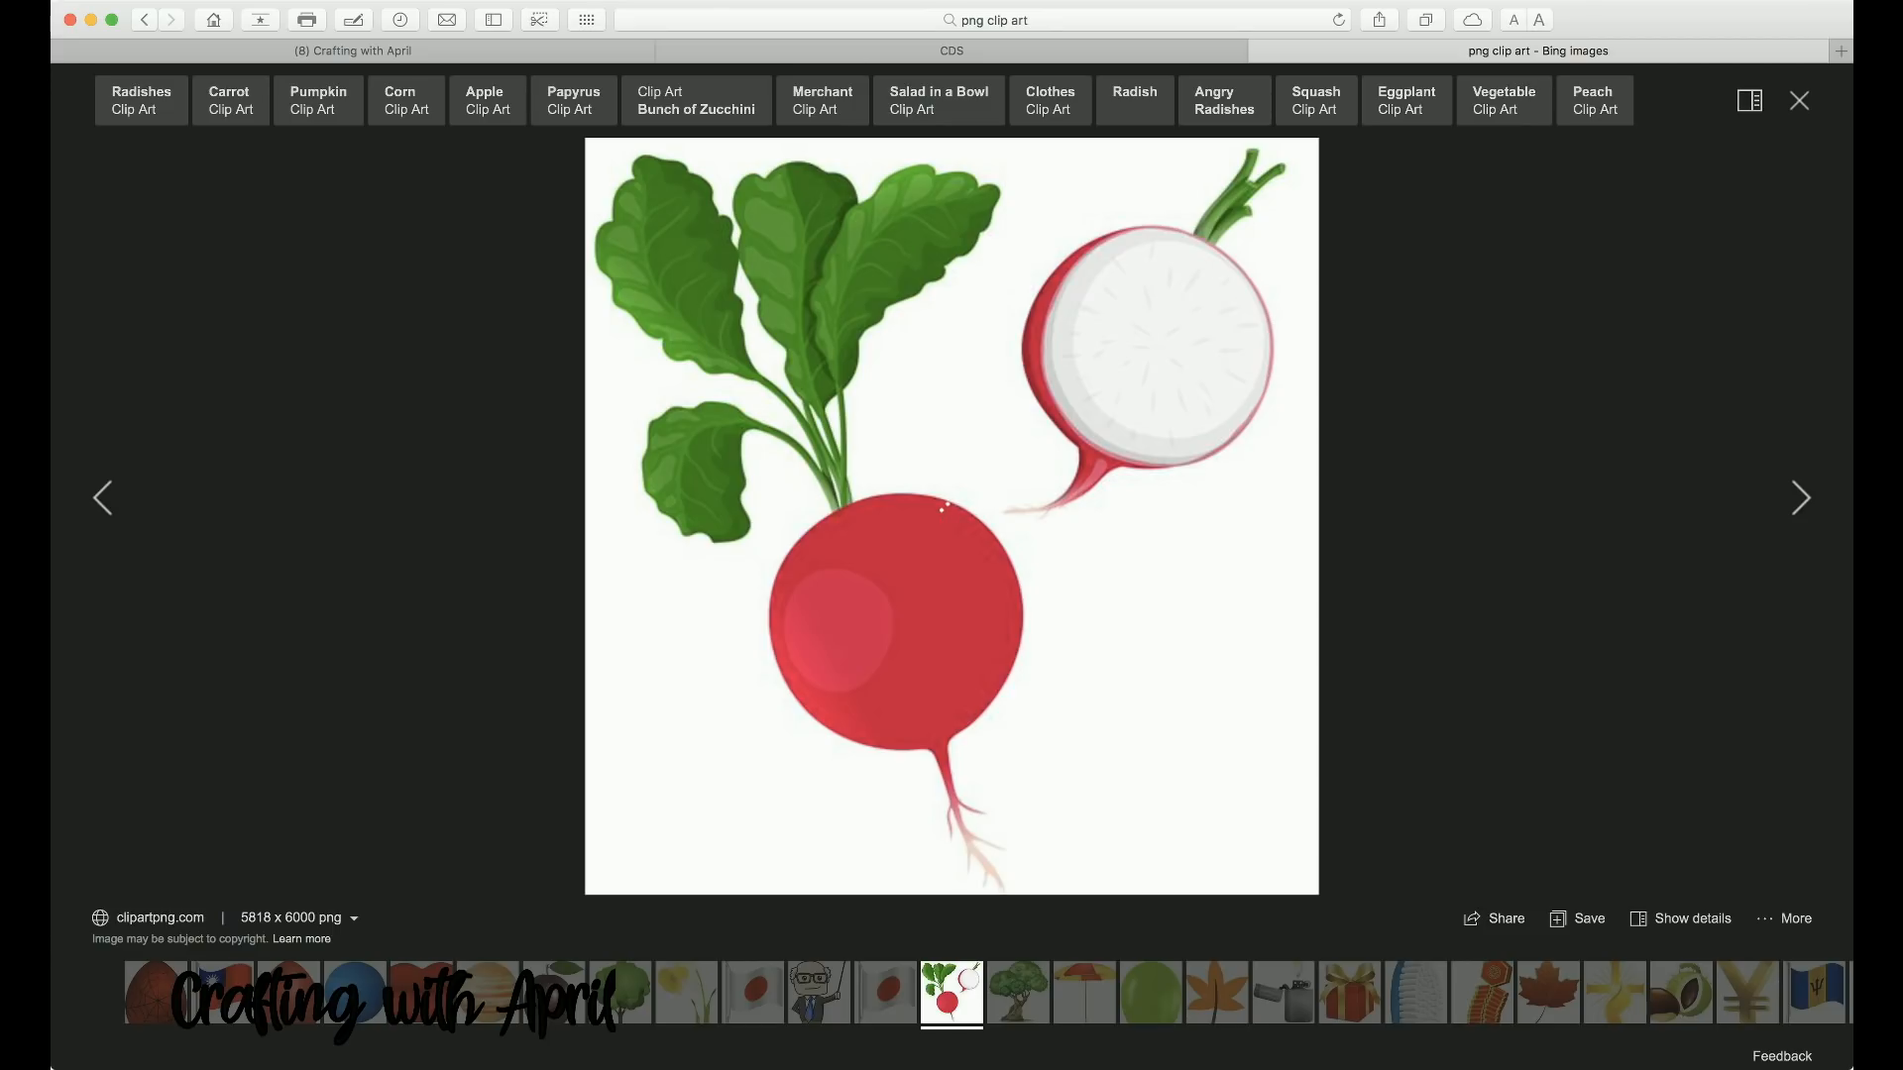
# Step: Search for "png images" and open the Instagram logo with the transparent background from the image results
pyautogui.press('super+l')
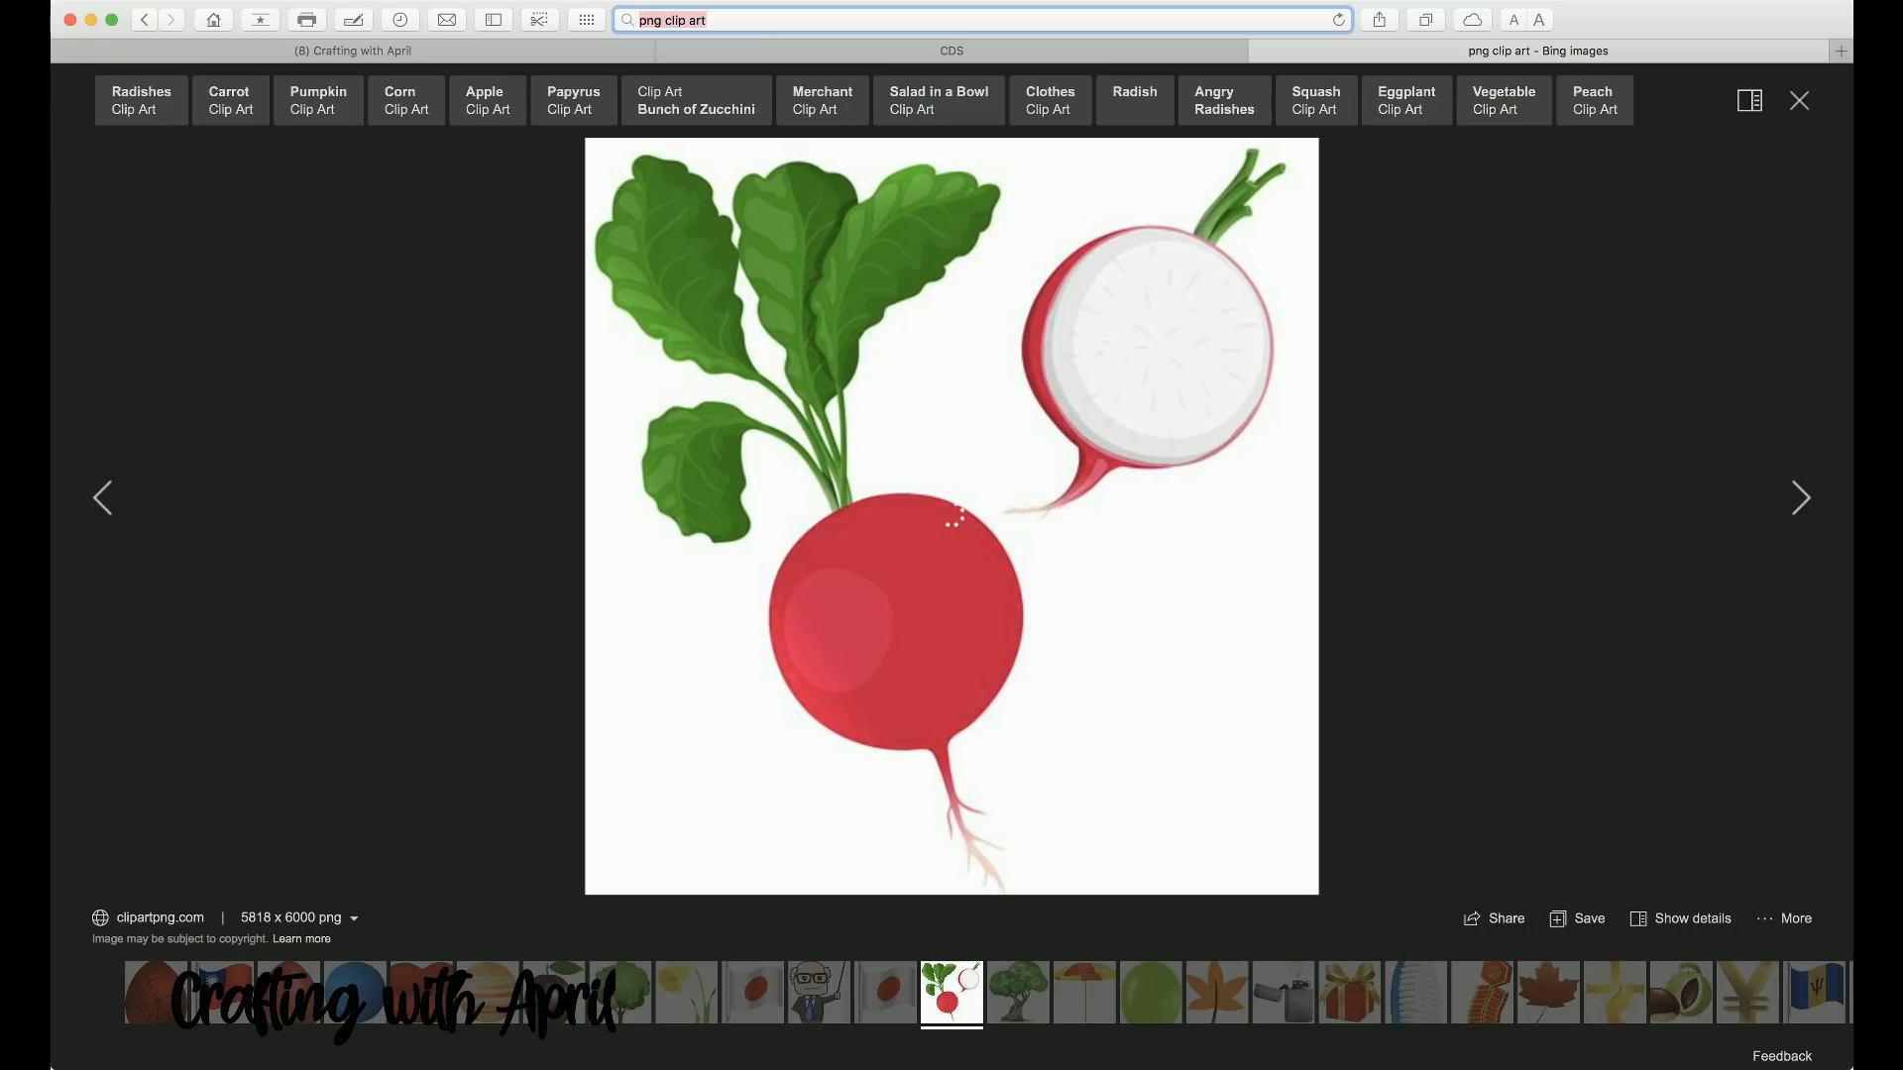
pyautogui.write('png images')
pyautogui.press('Return')
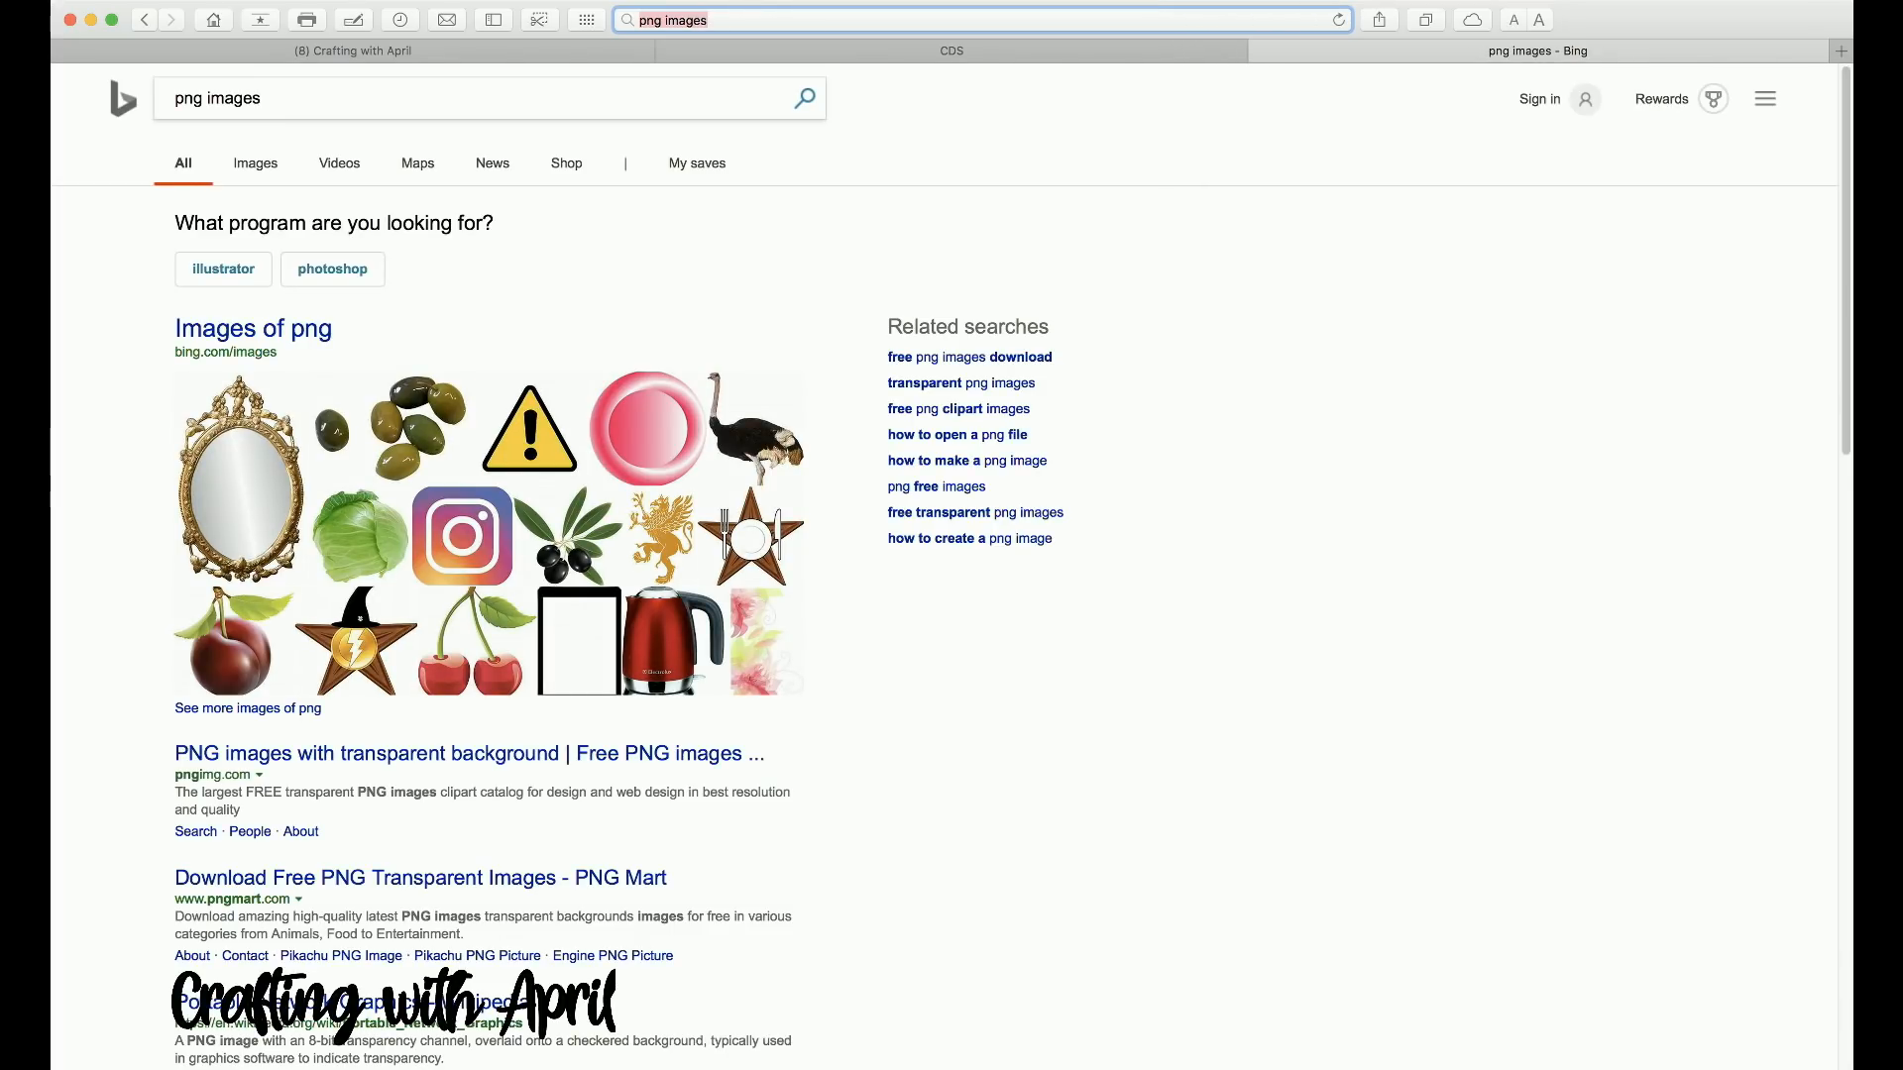
pyautogui.click(255, 164)
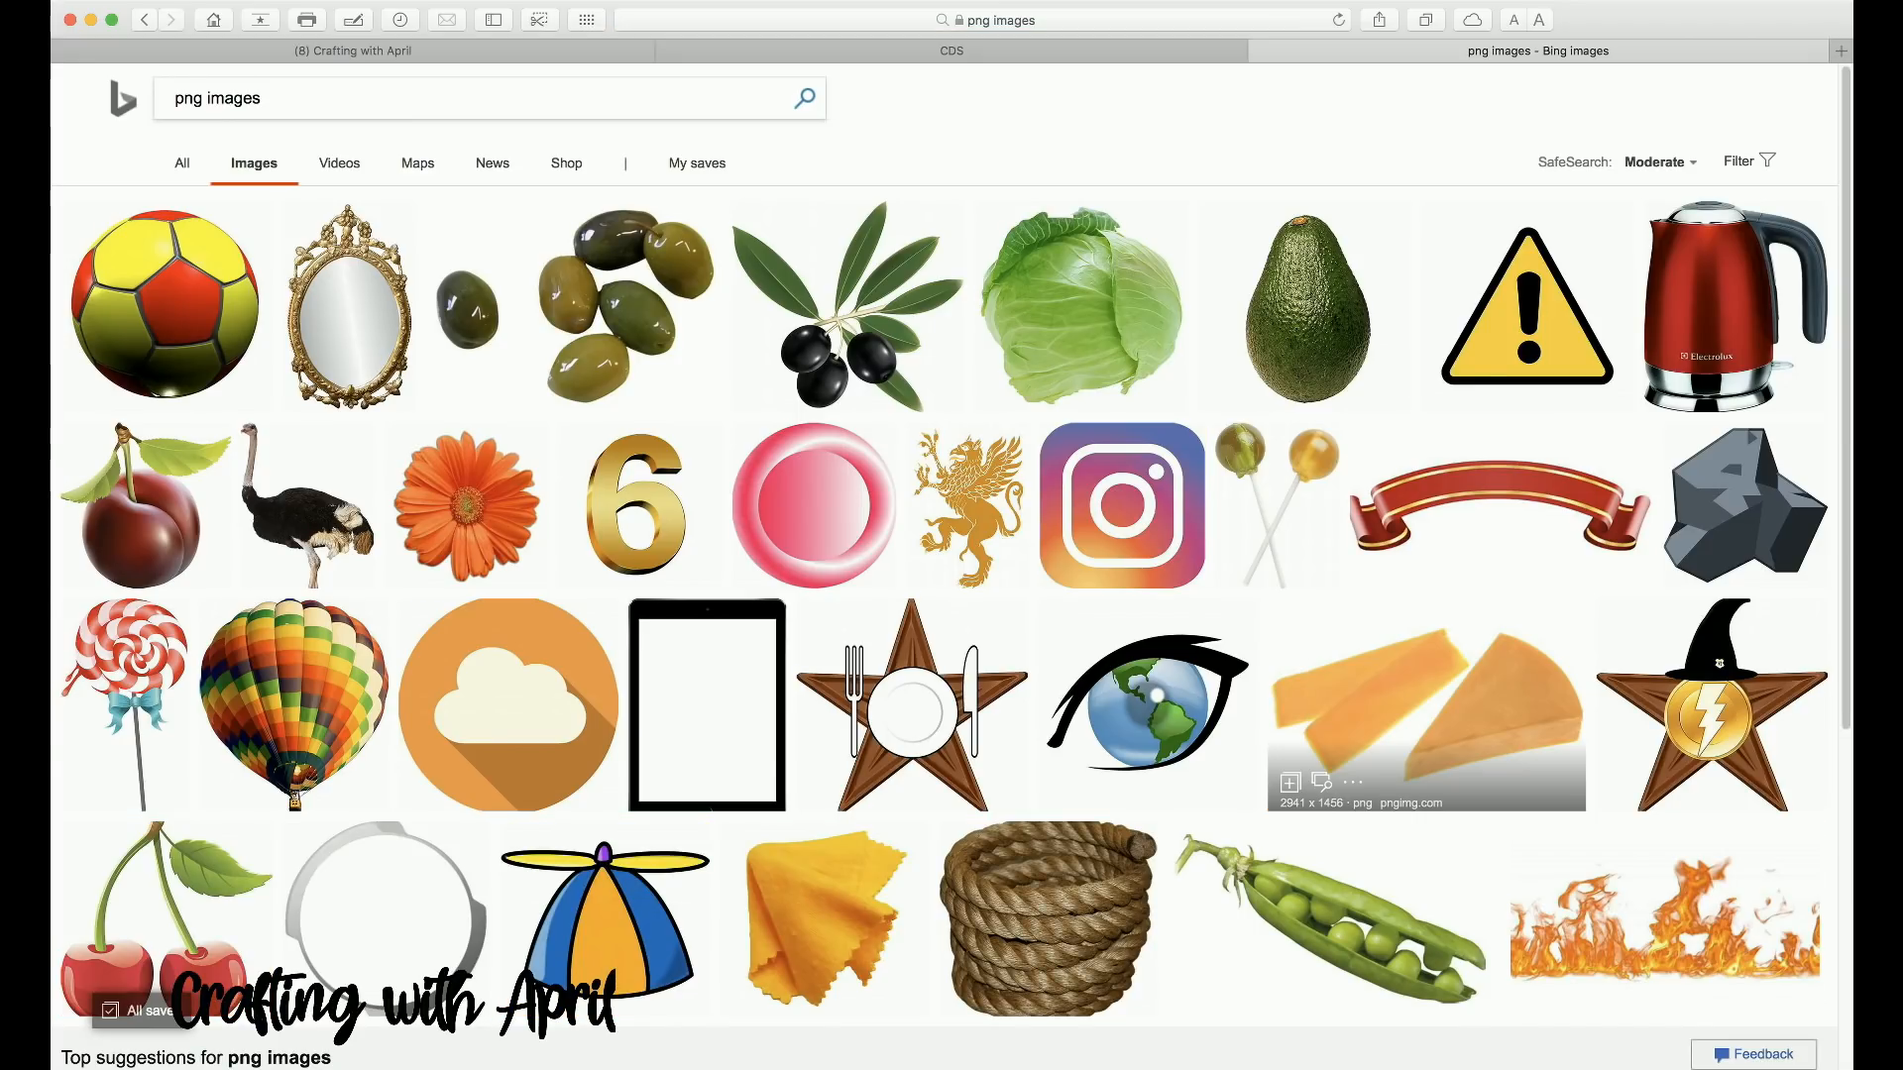
pyautogui.click(1121, 526)
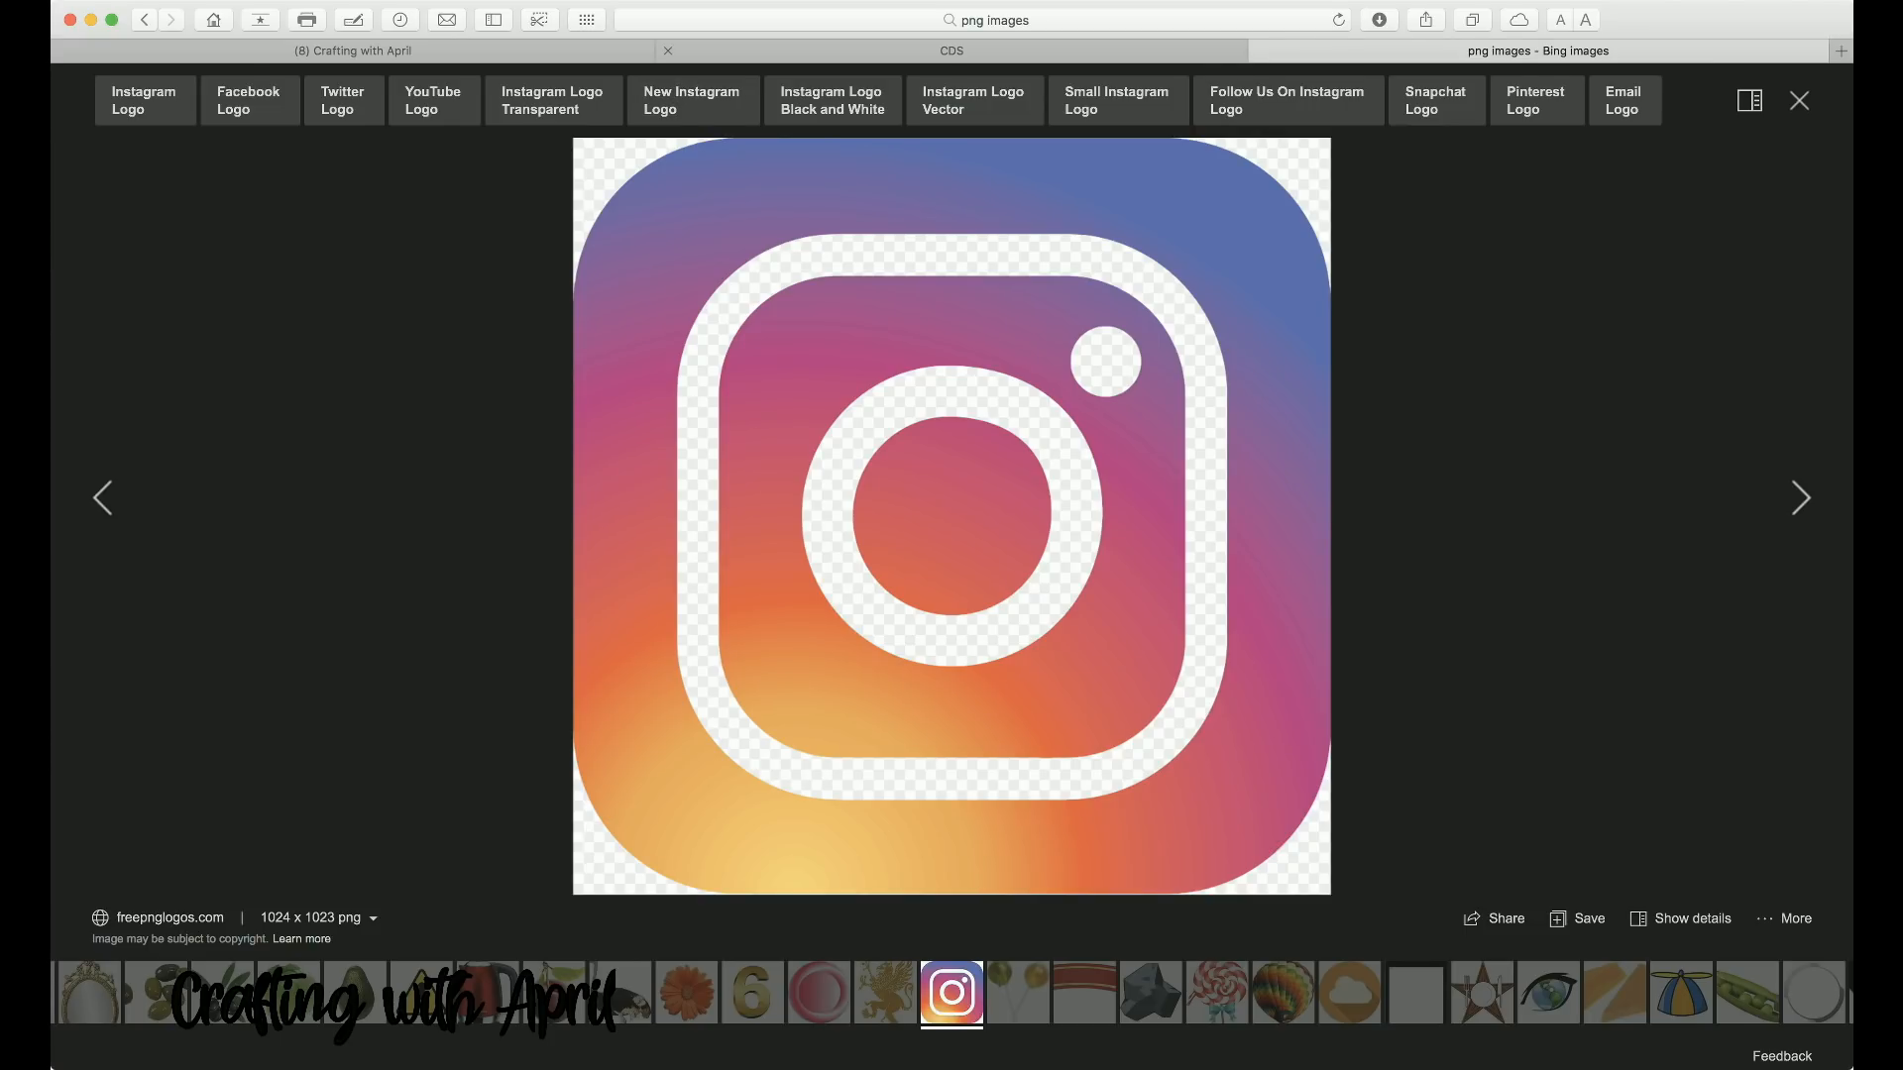
# Step: Switch back to Cricut Design Space and cancel the brain image upload
pyautogui.click(739, 50)
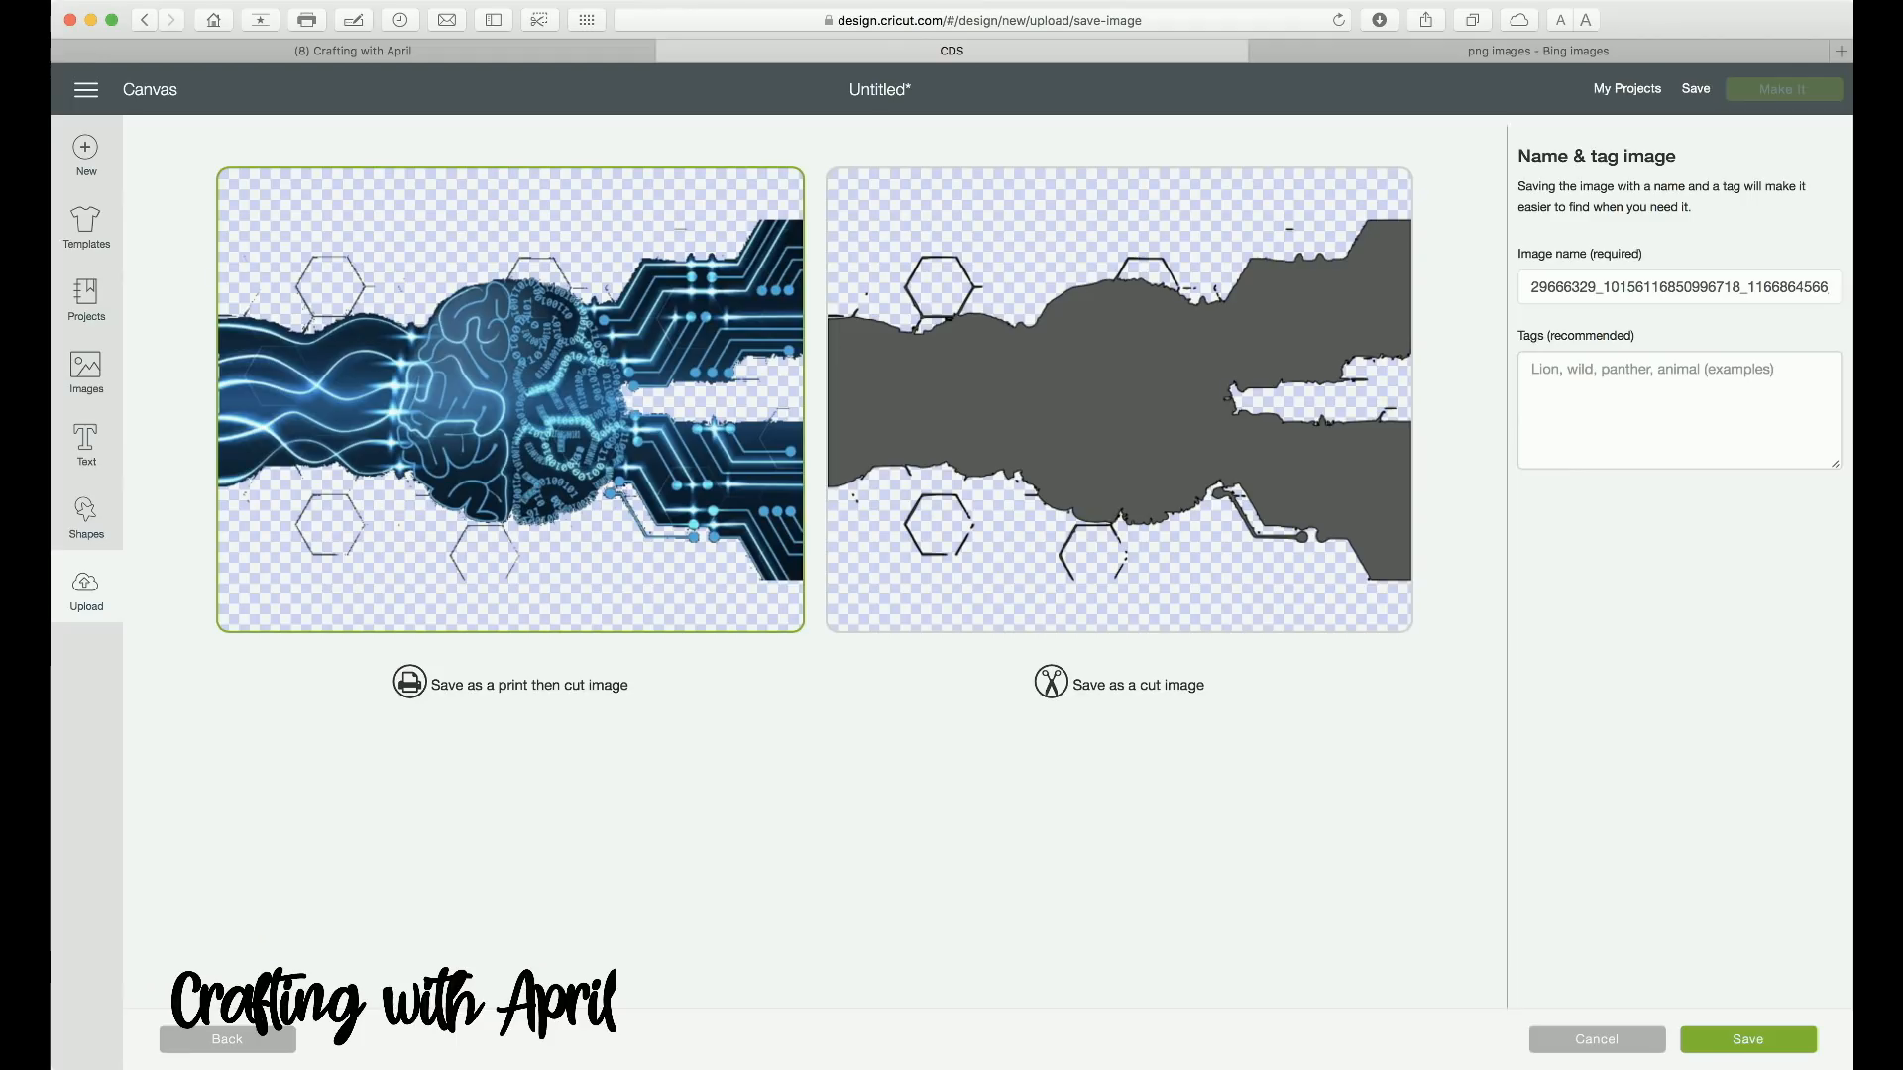
pyautogui.click(144, 20)
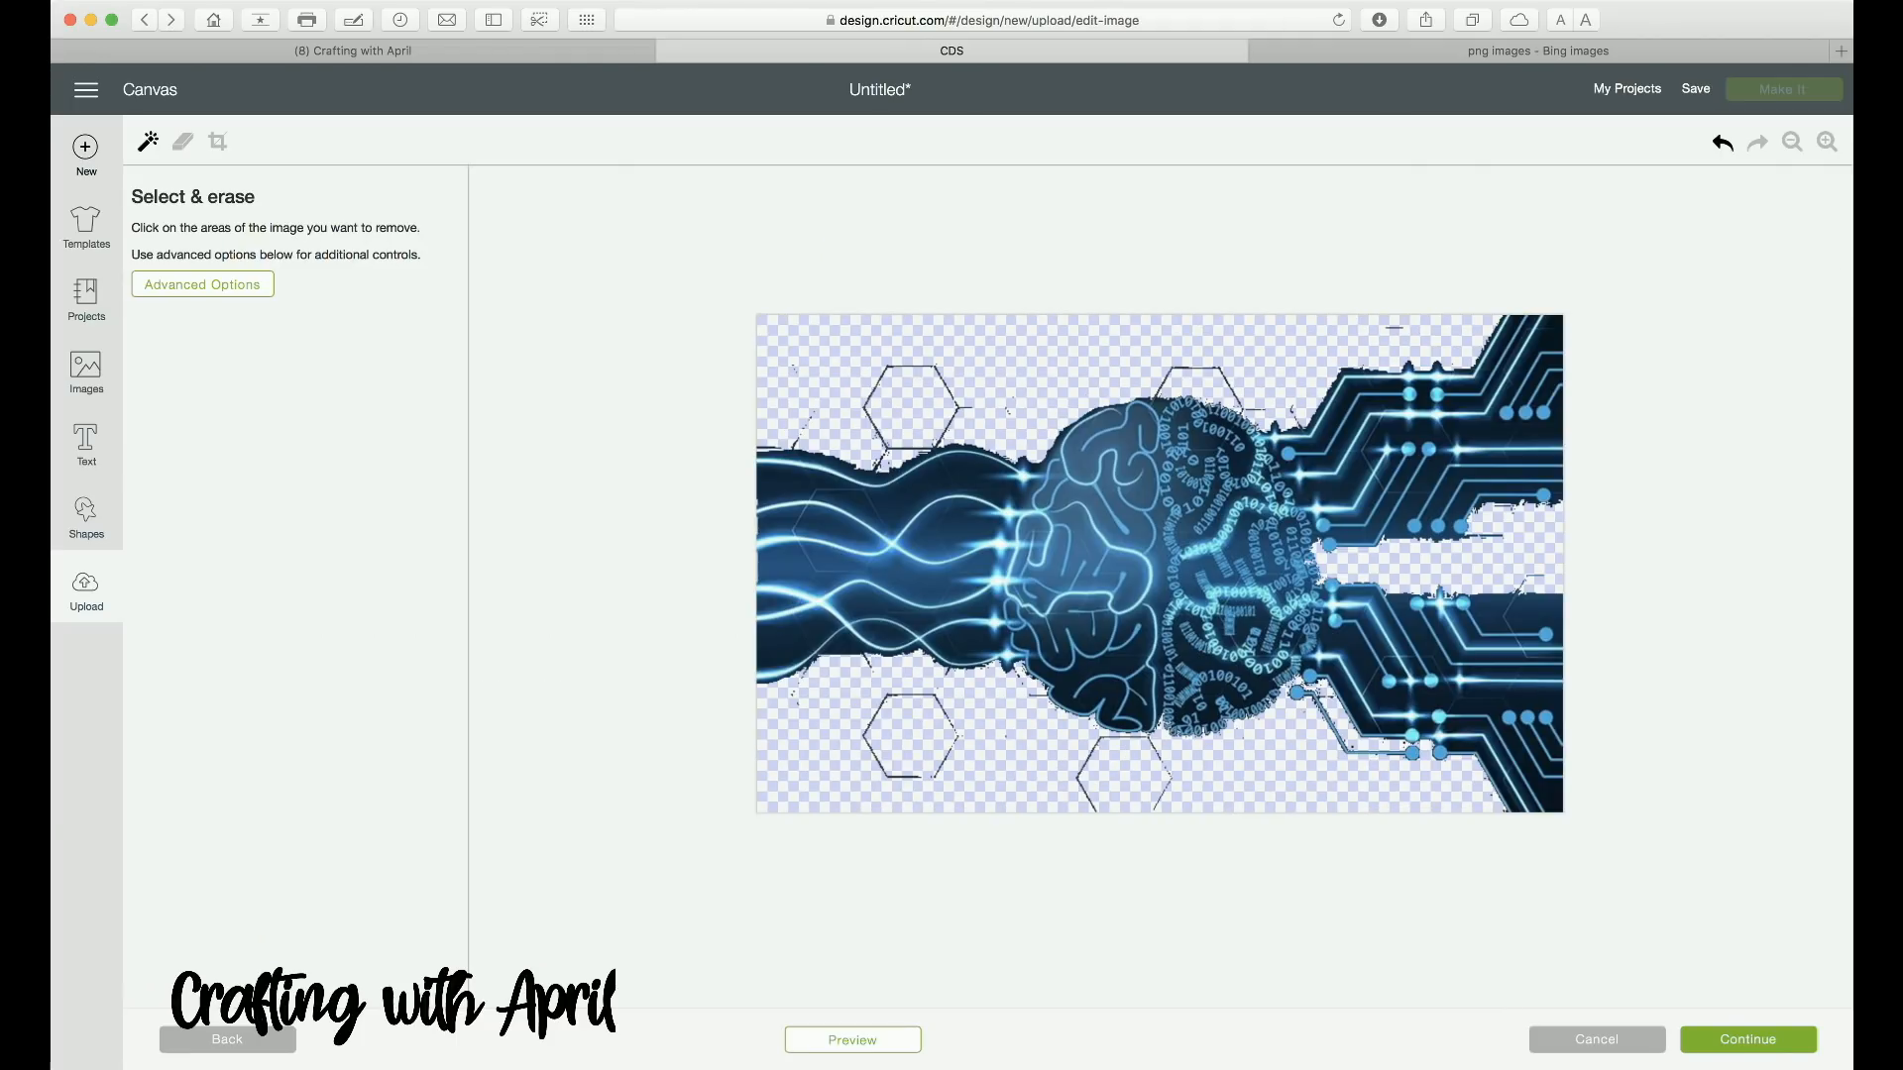
pyautogui.click(1597, 1040)
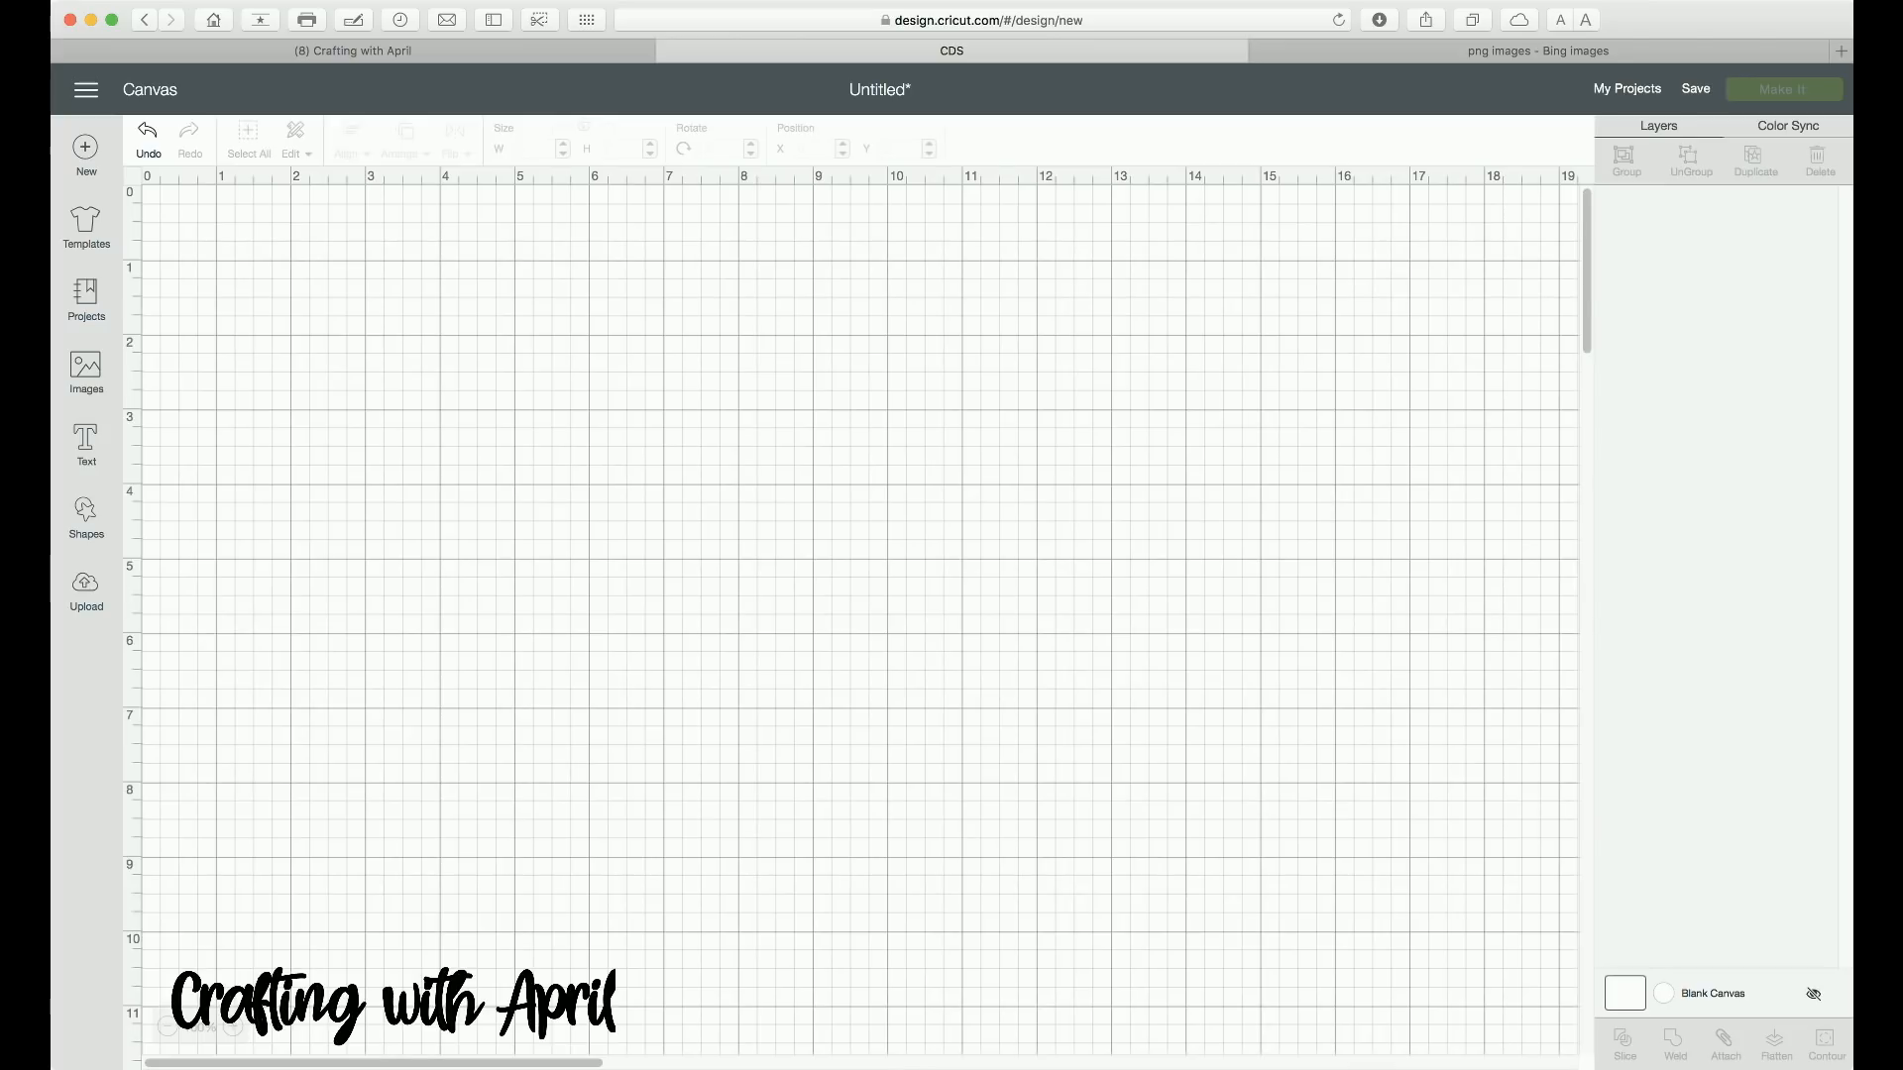
# Step: Start a new image upload and load the Instagram logo PNG from the computer
pyautogui.click(87, 592)
pyautogui.click(536, 511)
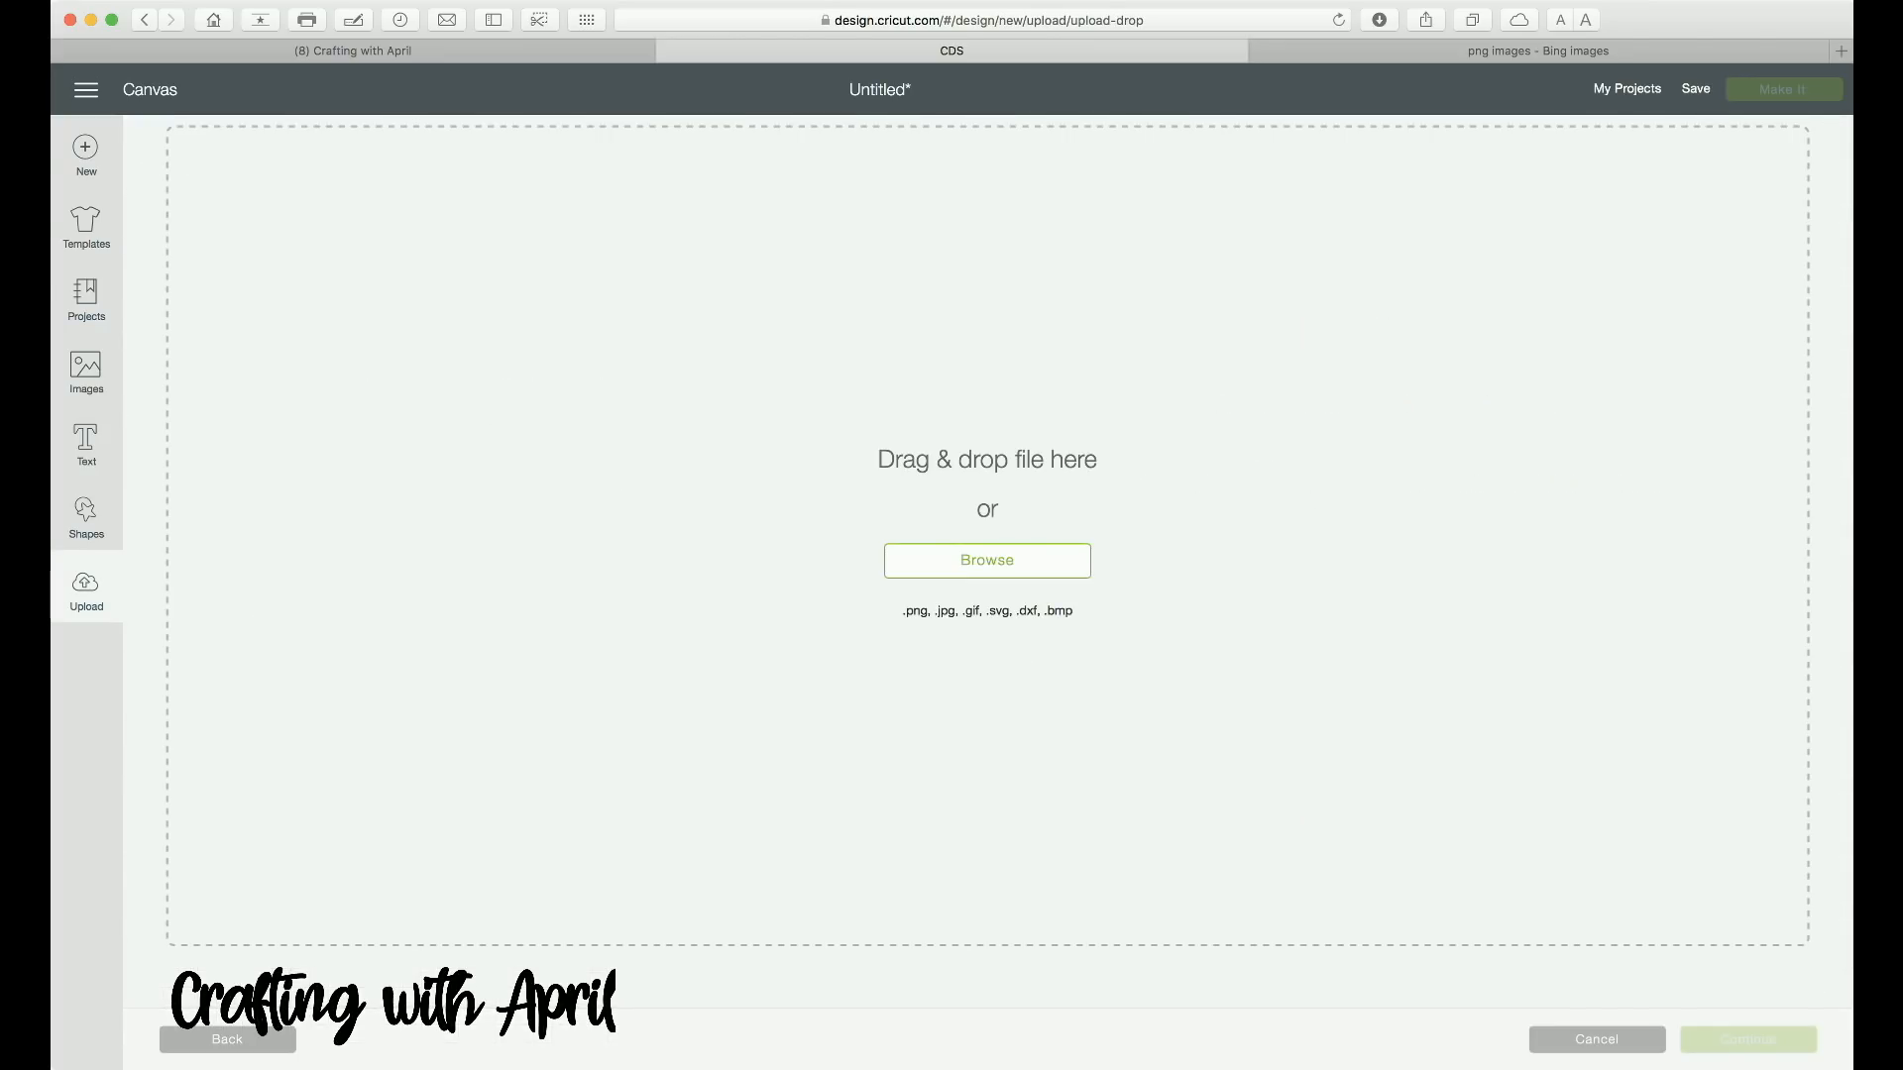
pyautogui.click(987, 560)
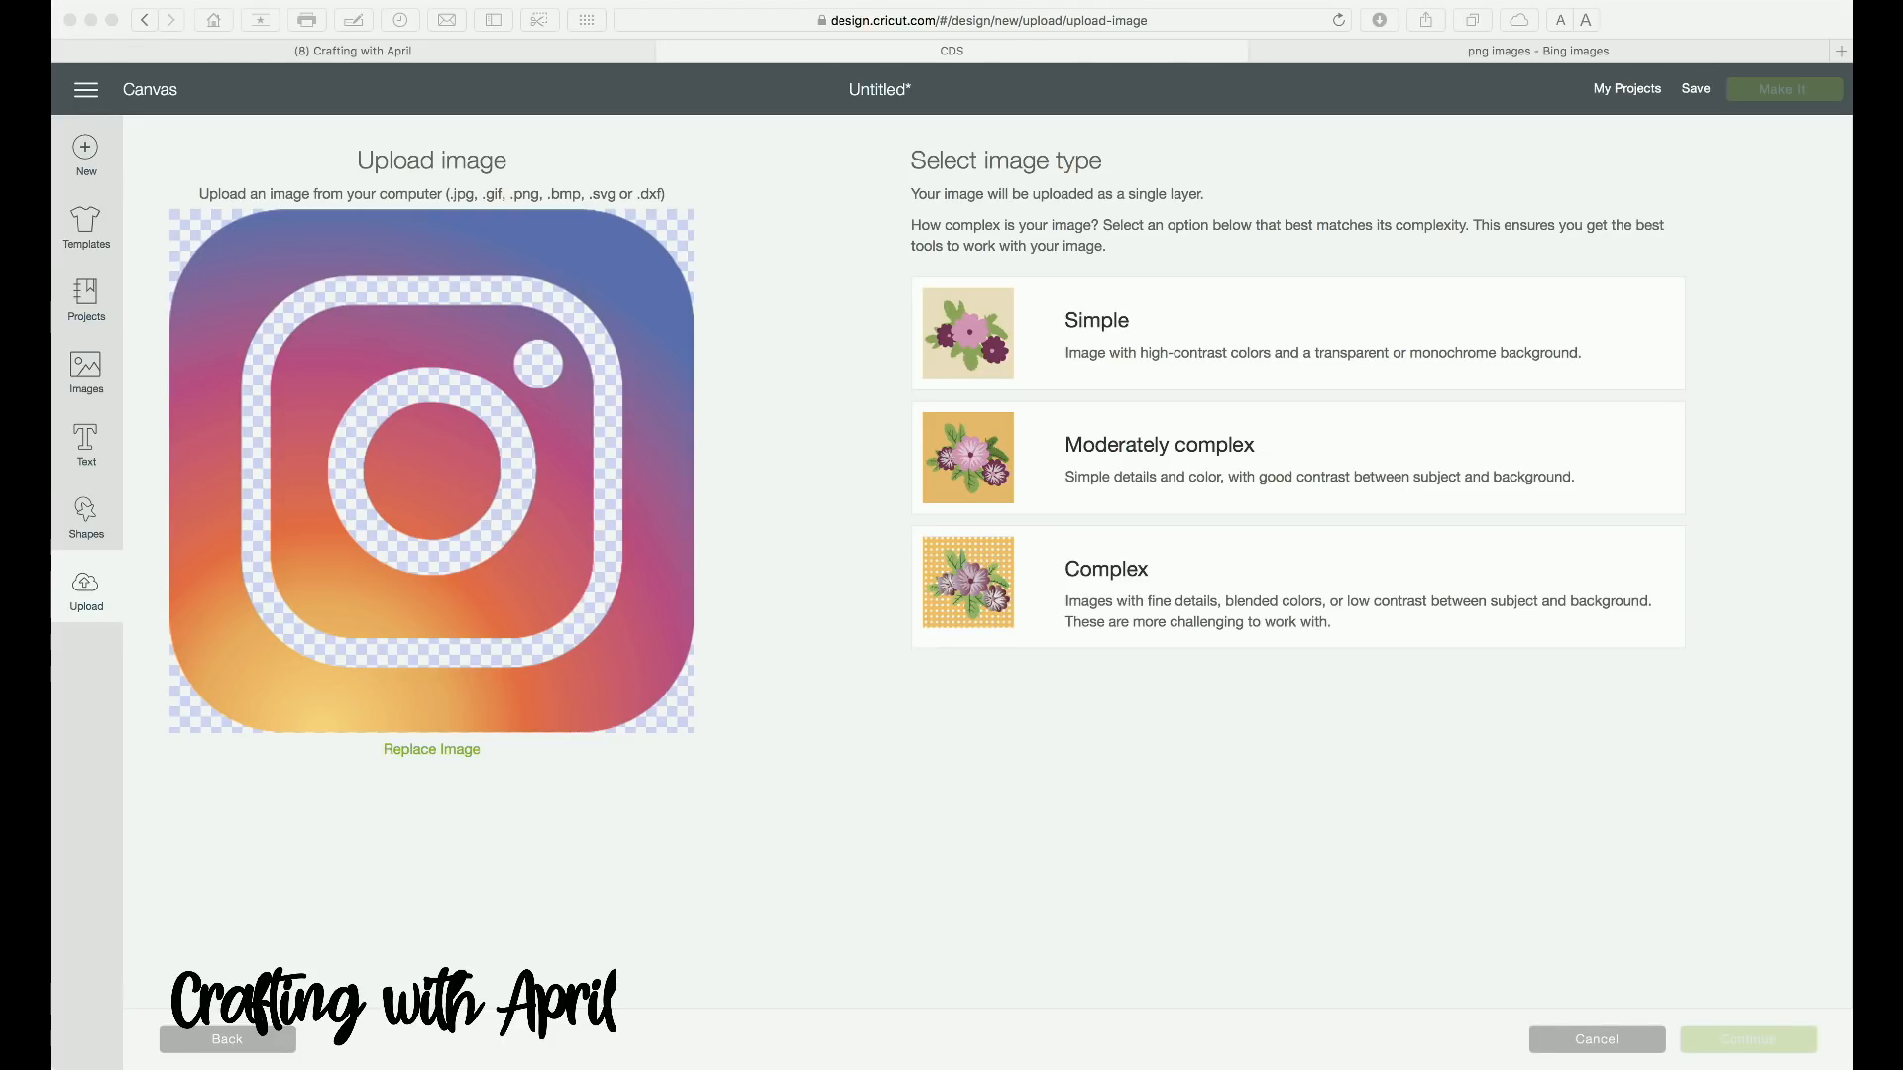
# Step: Set the Instagram logo's image type to Complex and open it in the Select & erase editor, fully in view
pyautogui.click(1297, 586)
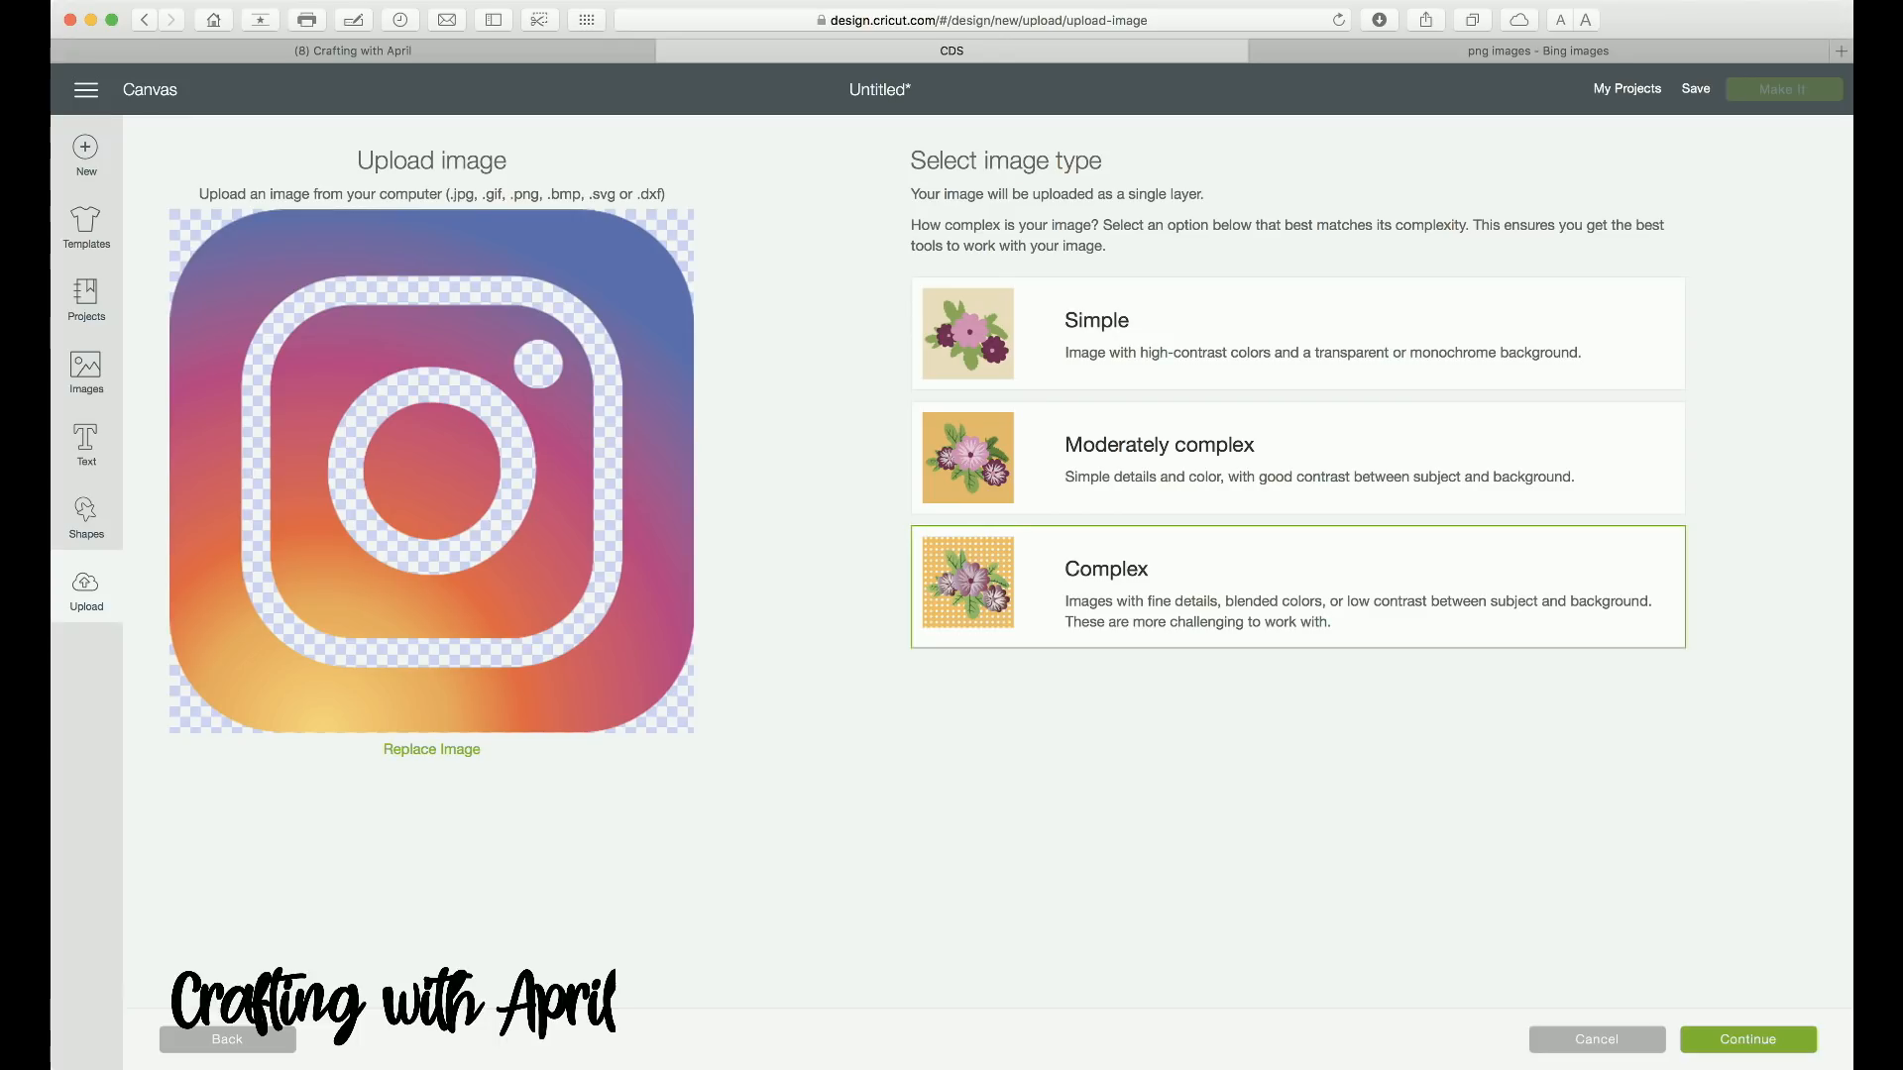
pyautogui.click(1748, 1039)
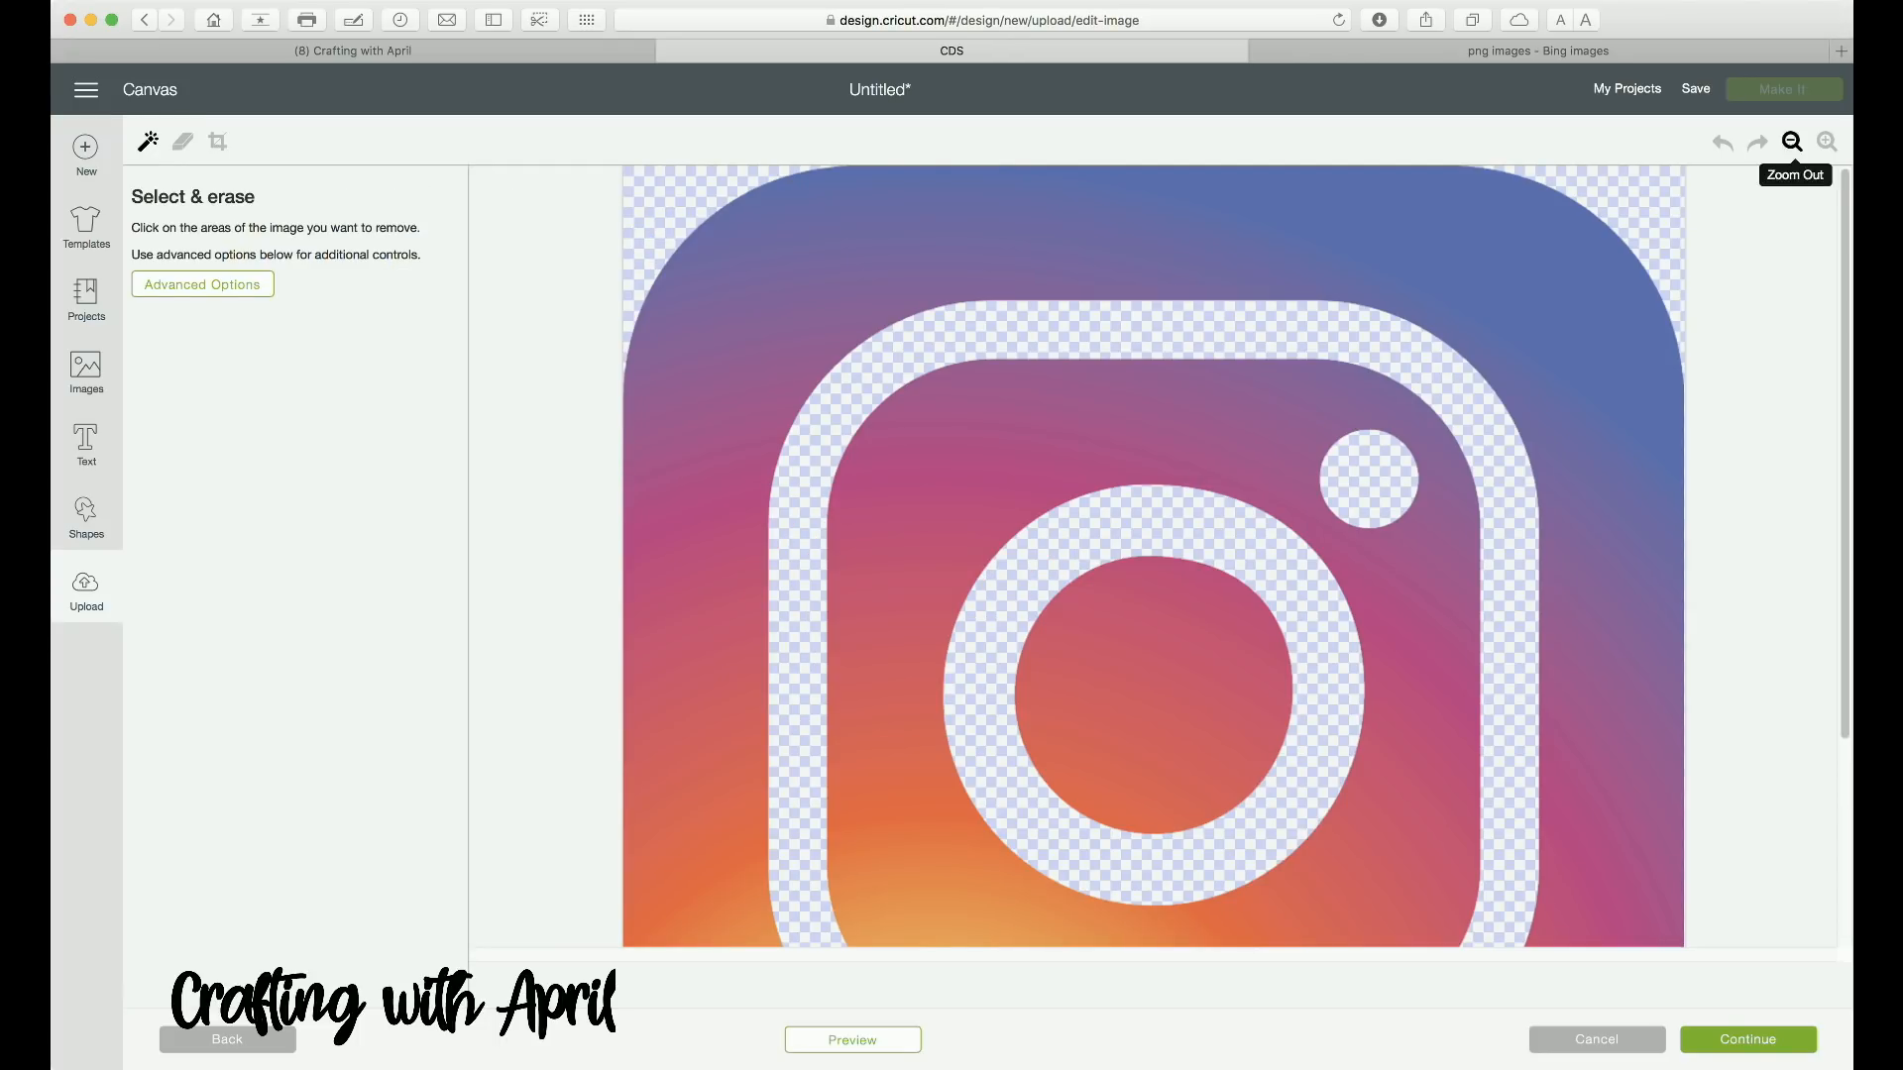
pyautogui.click(1792, 142)
pyautogui.click(1791, 142)
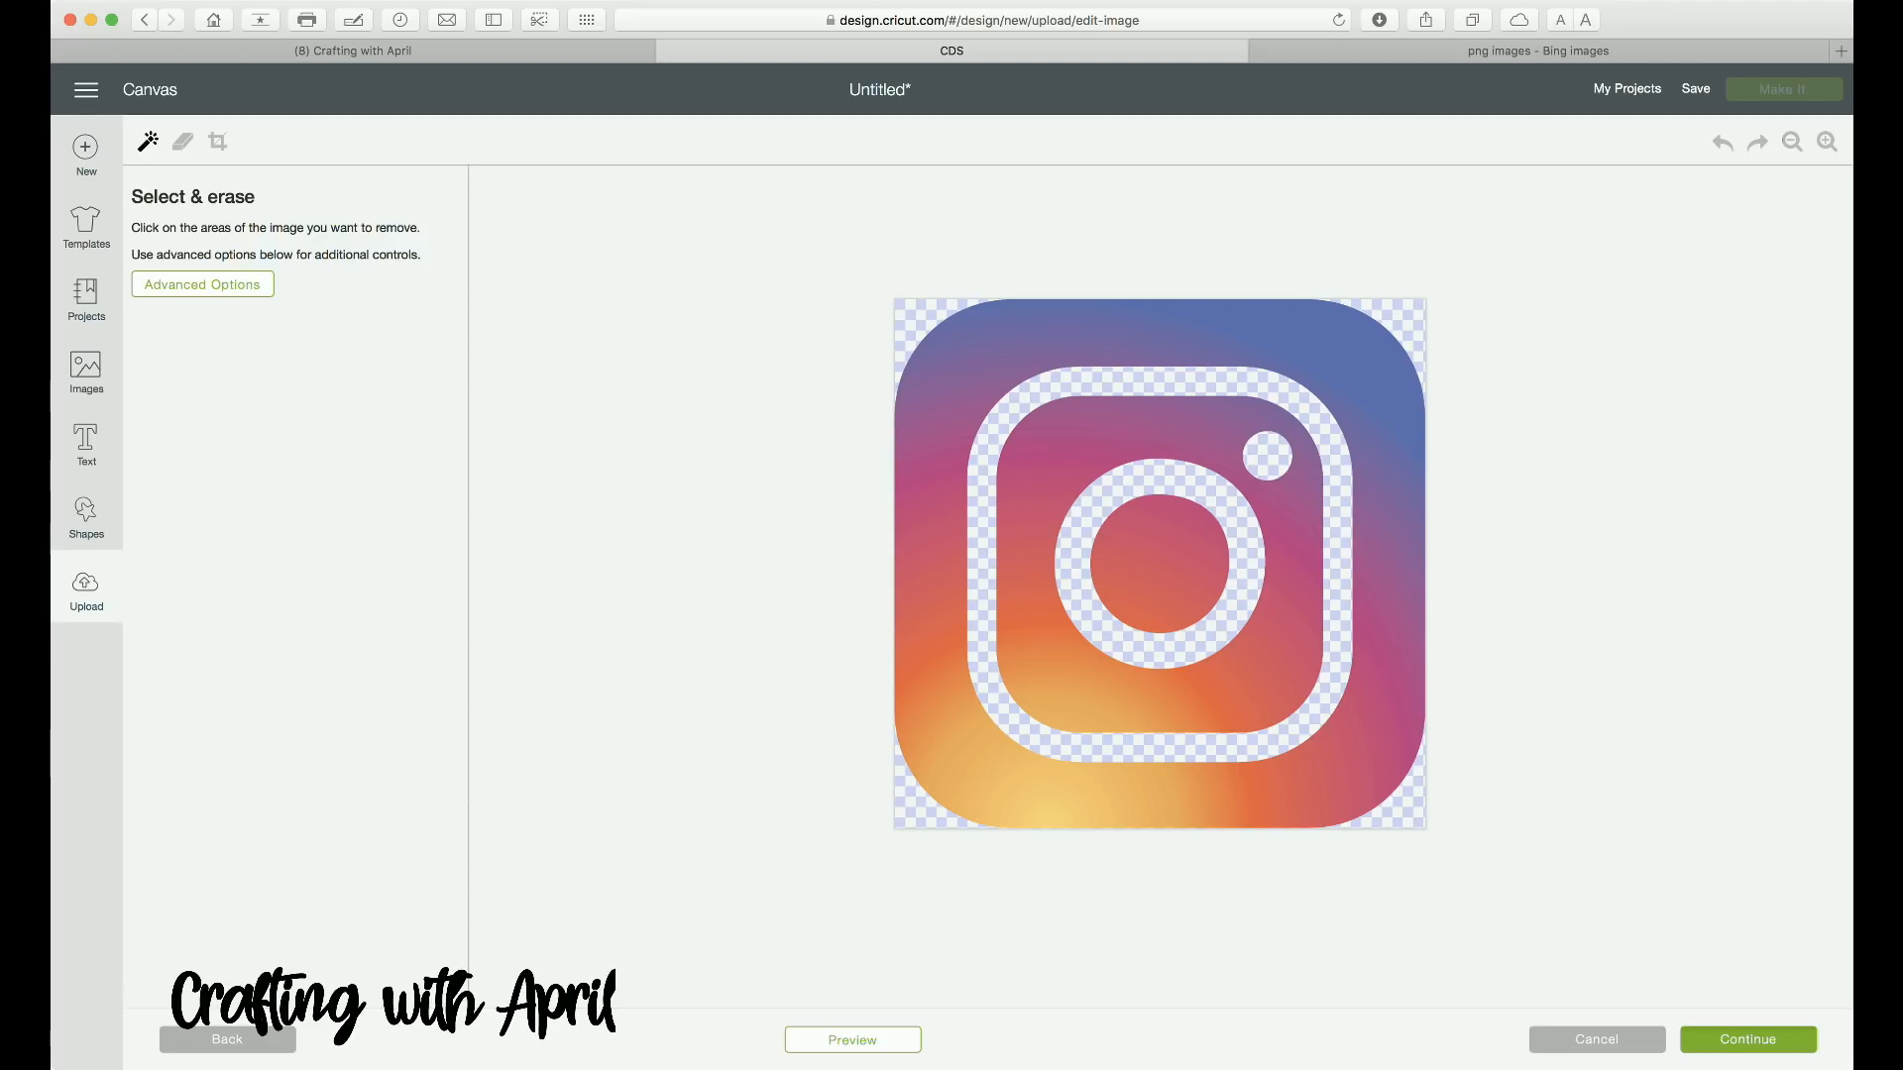
# Step: Save the Instagram logo as a print then cut image and insert it onto the canvas
pyautogui.click(1748, 1039)
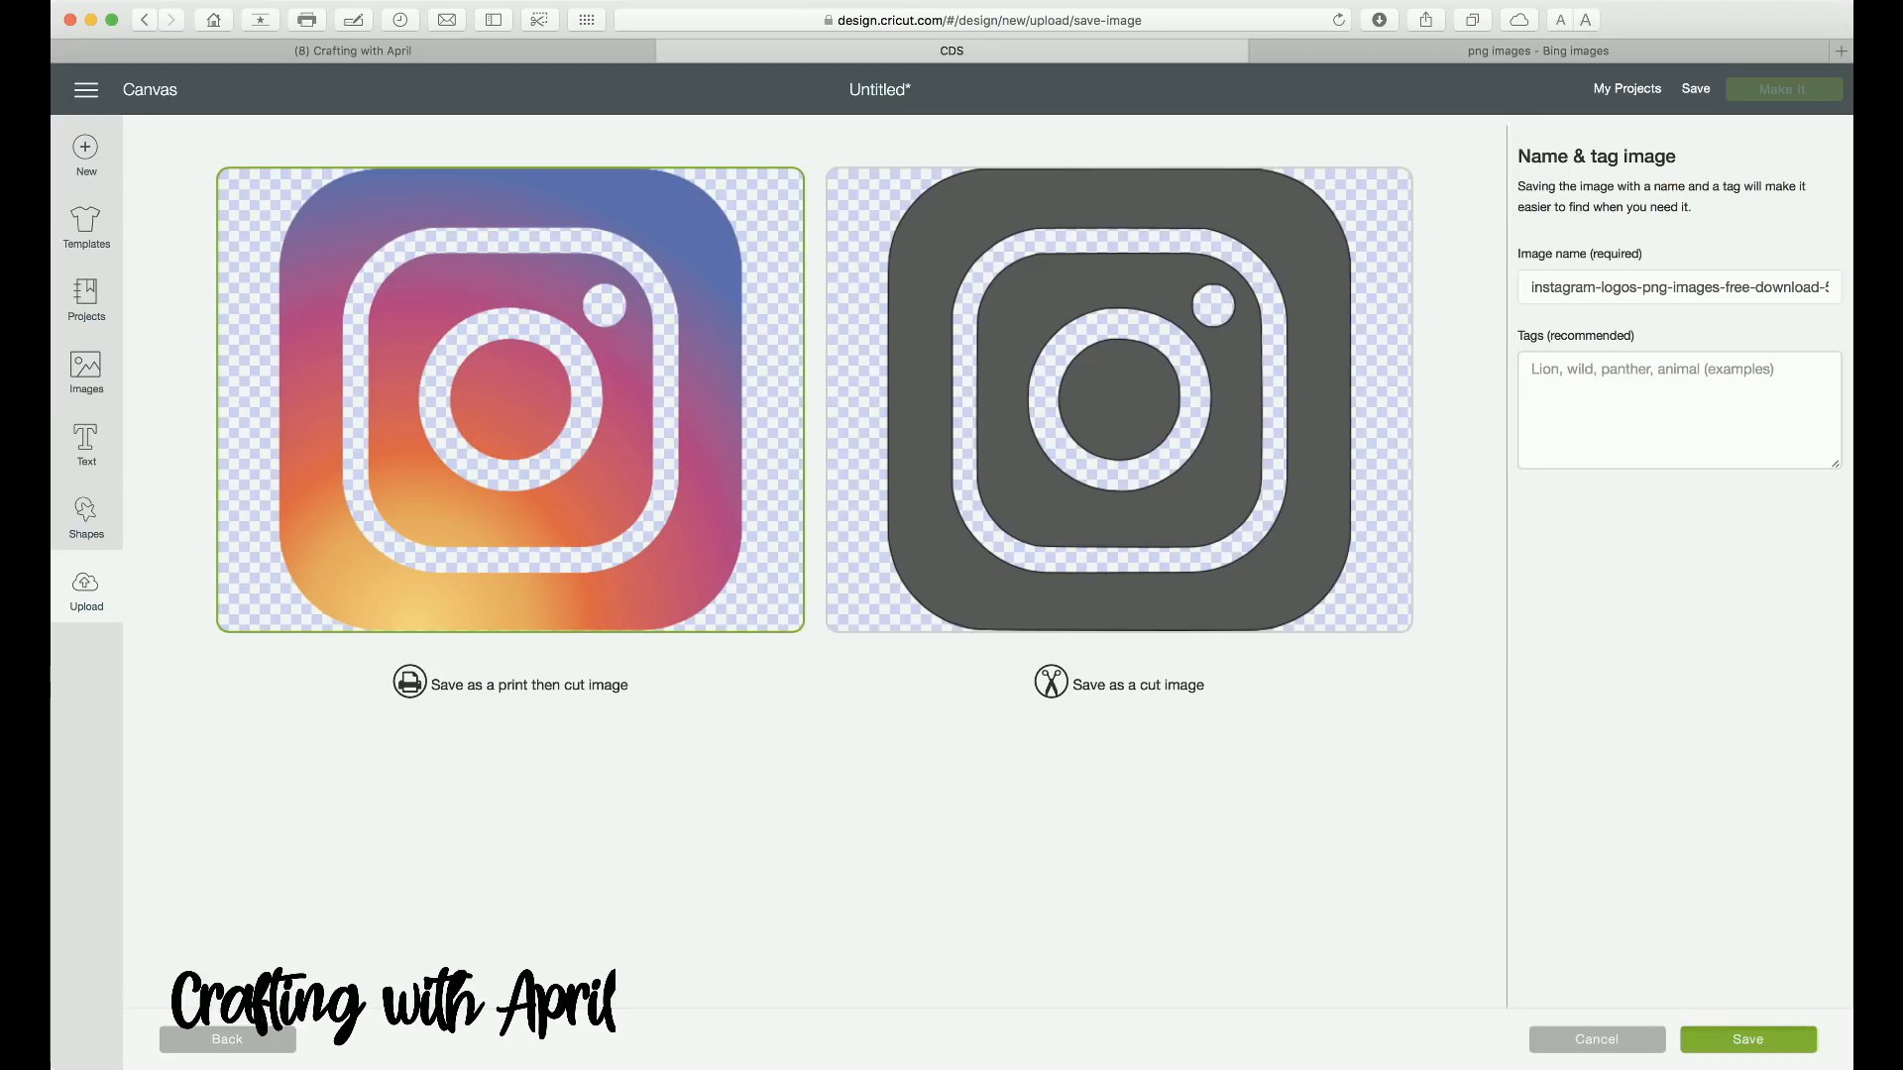
pyautogui.click(1748, 1040)
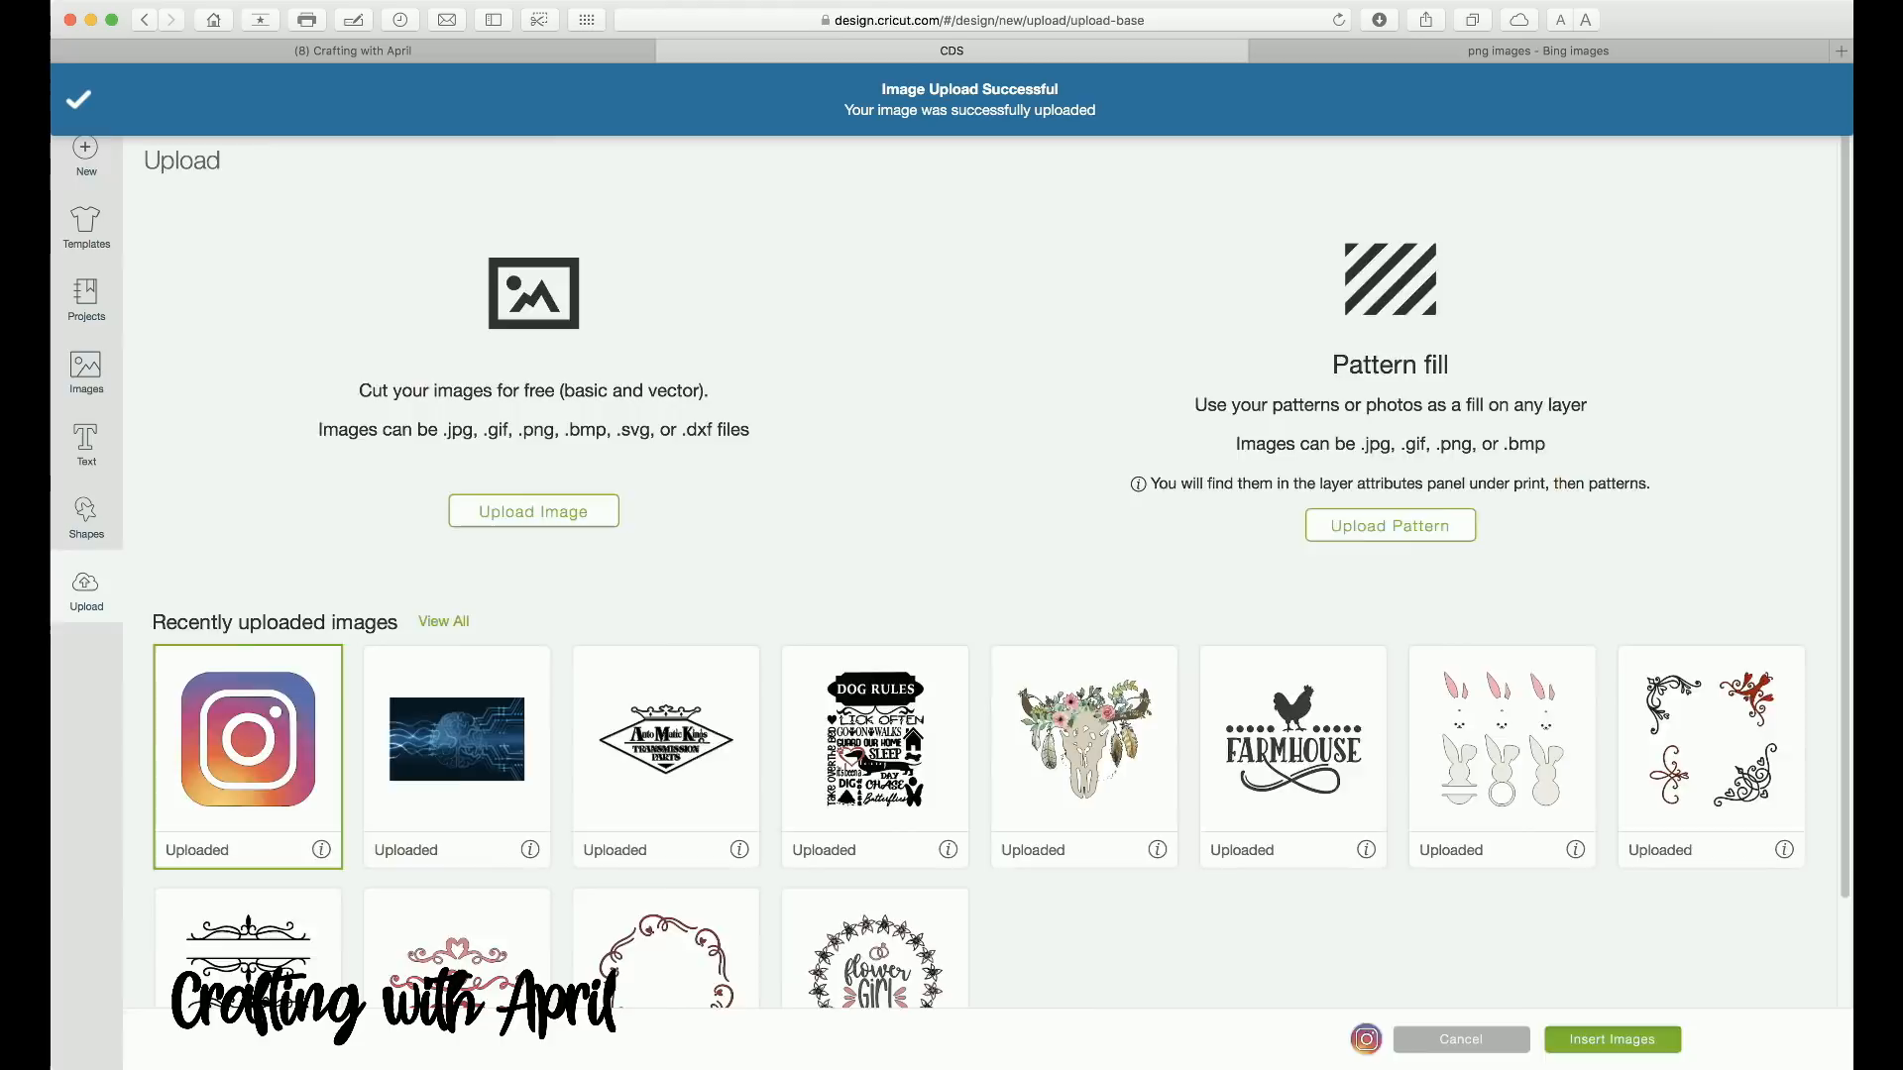
pyautogui.click(1612, 1040)
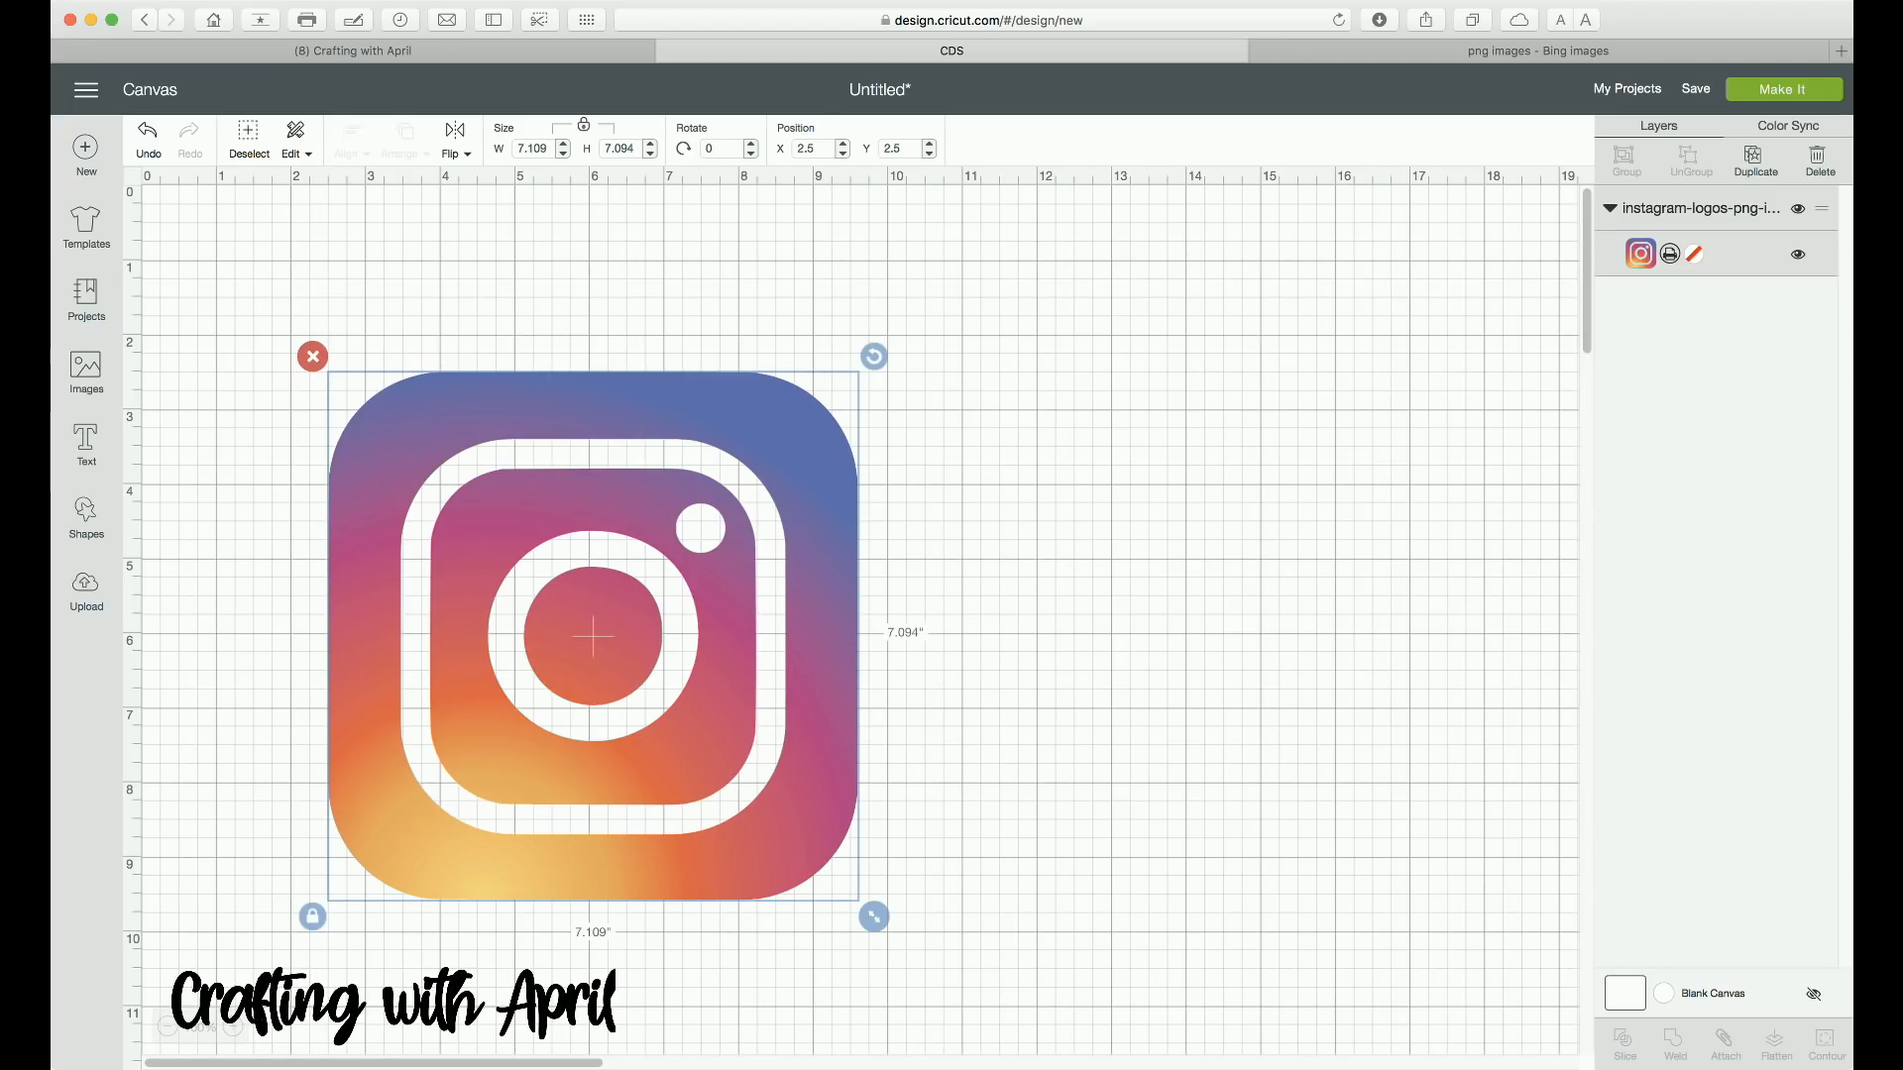
# Step: Try the Instagram logo layer as a Cut layer in the grey project color #9EA1A2, and undo the change
pyautogui.click(1669, 254)
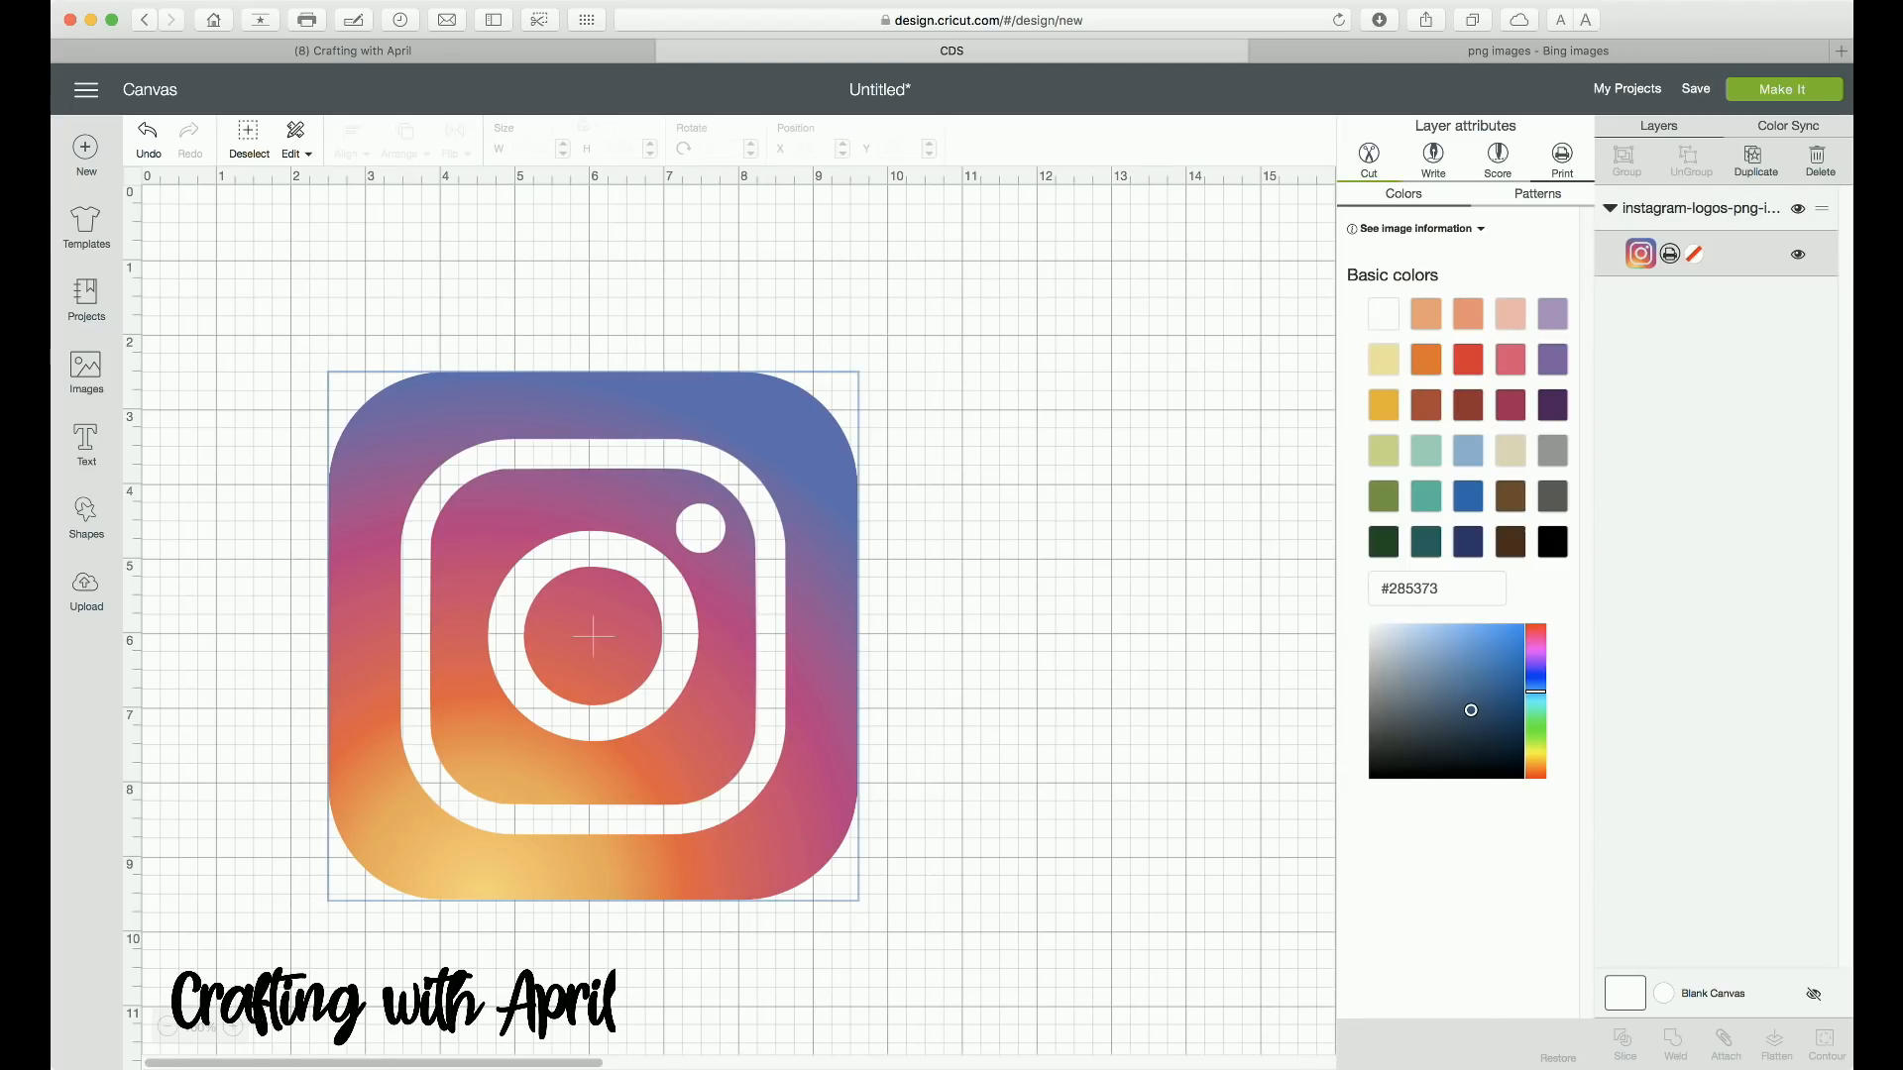
pyautogui.click(1368, 160)
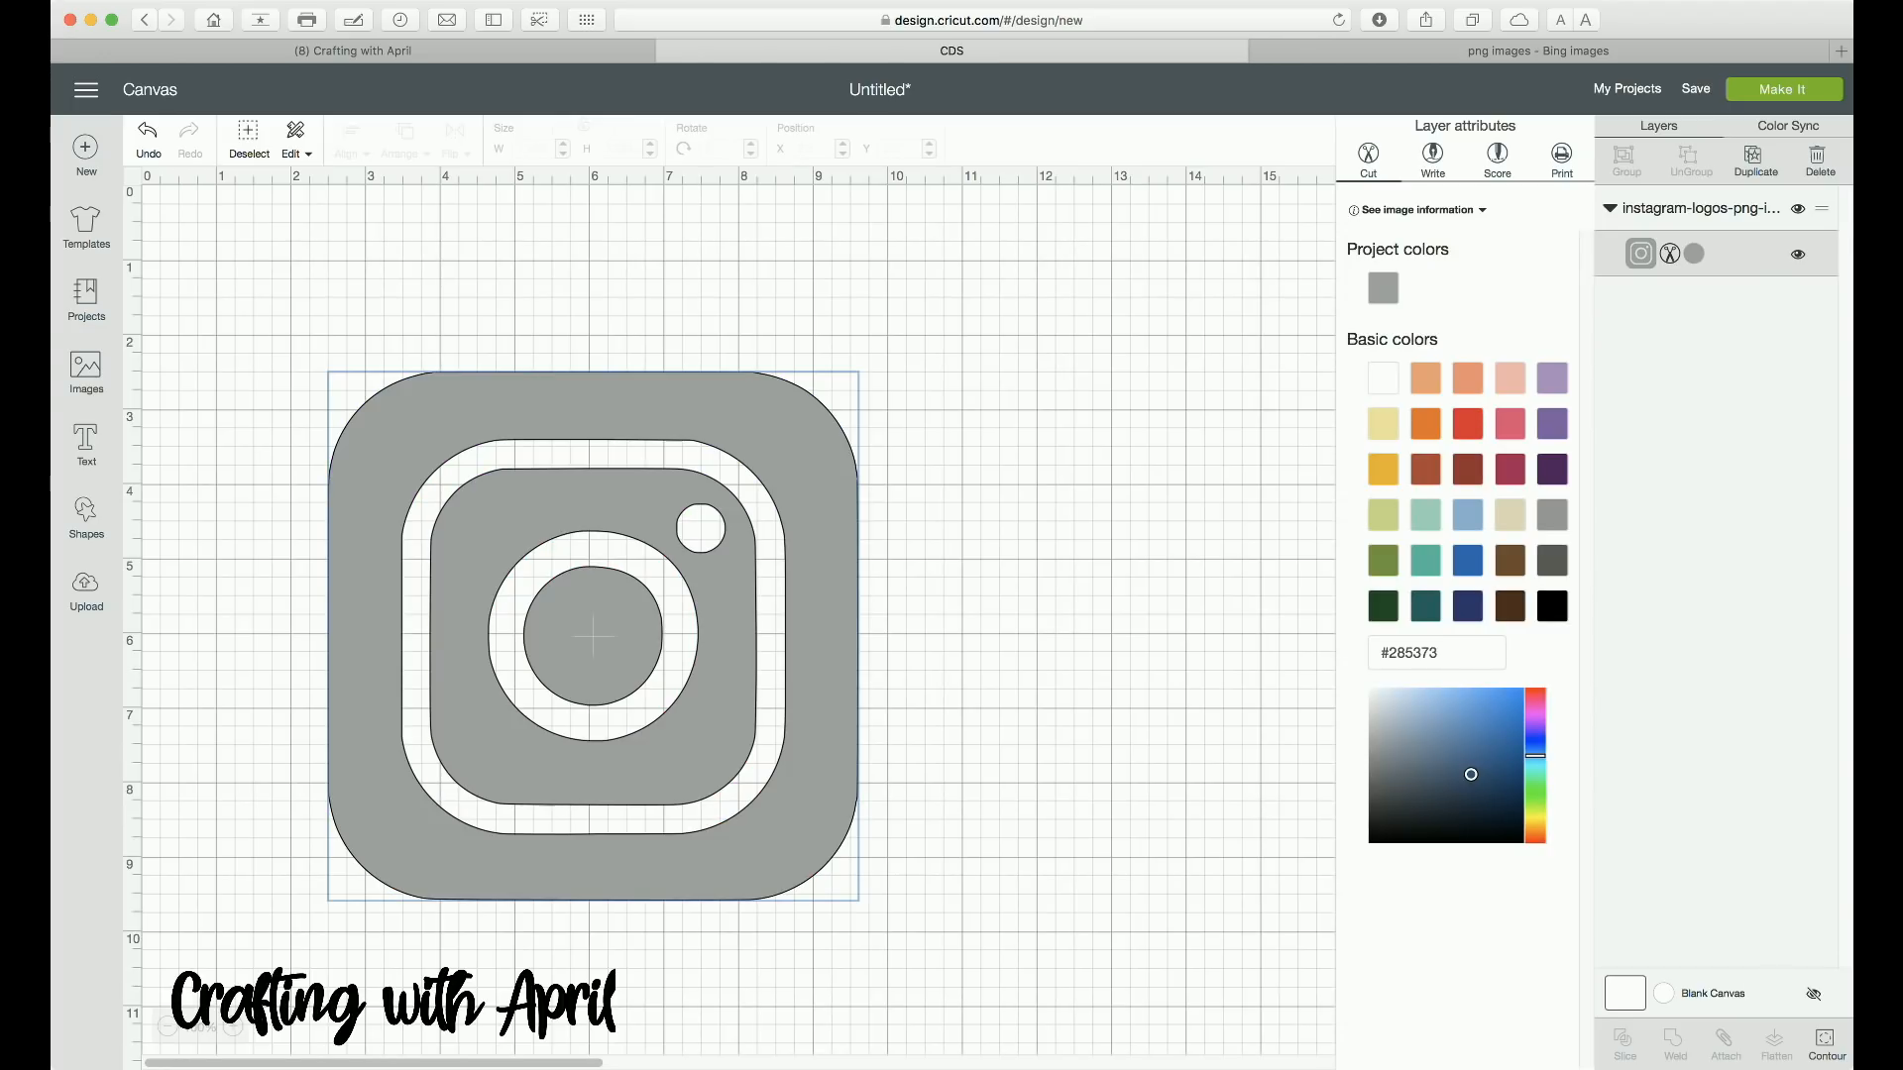
pyautogui.click(1383, 289)
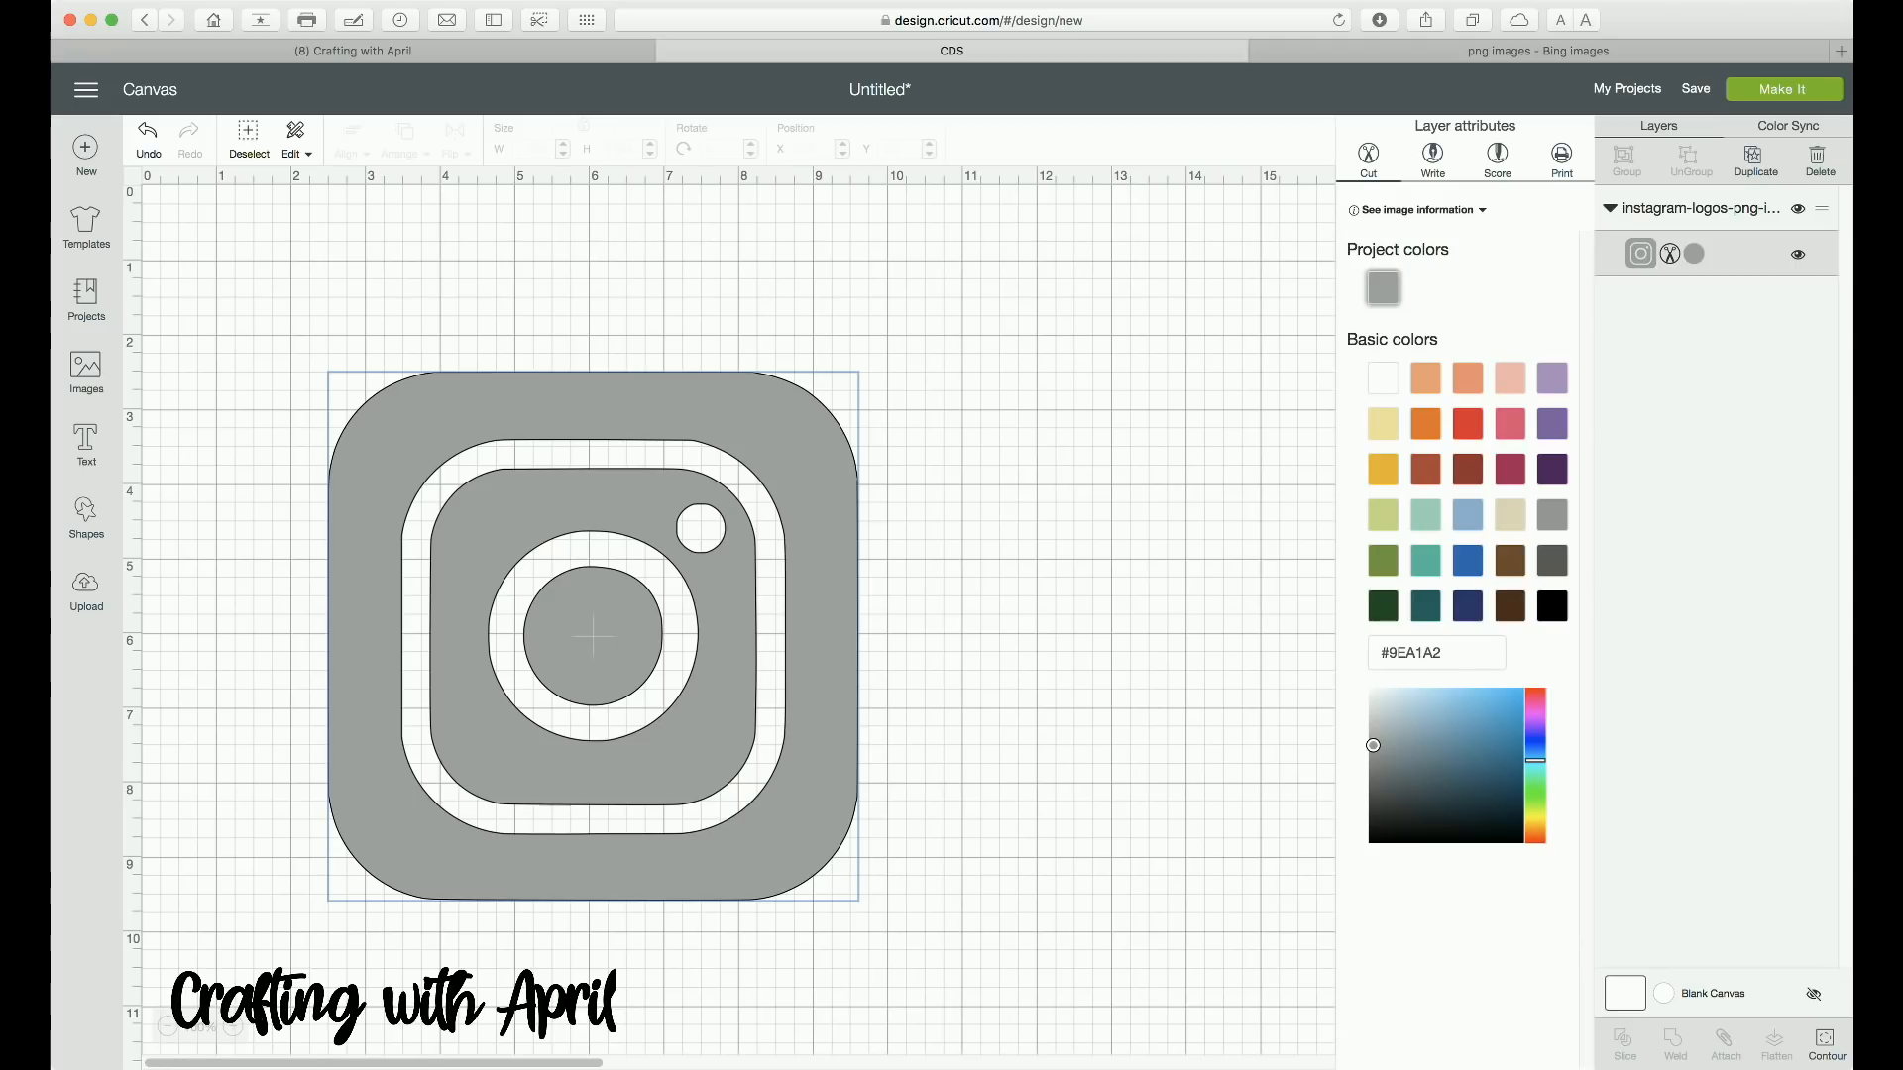
pyautogui.press('super+z')
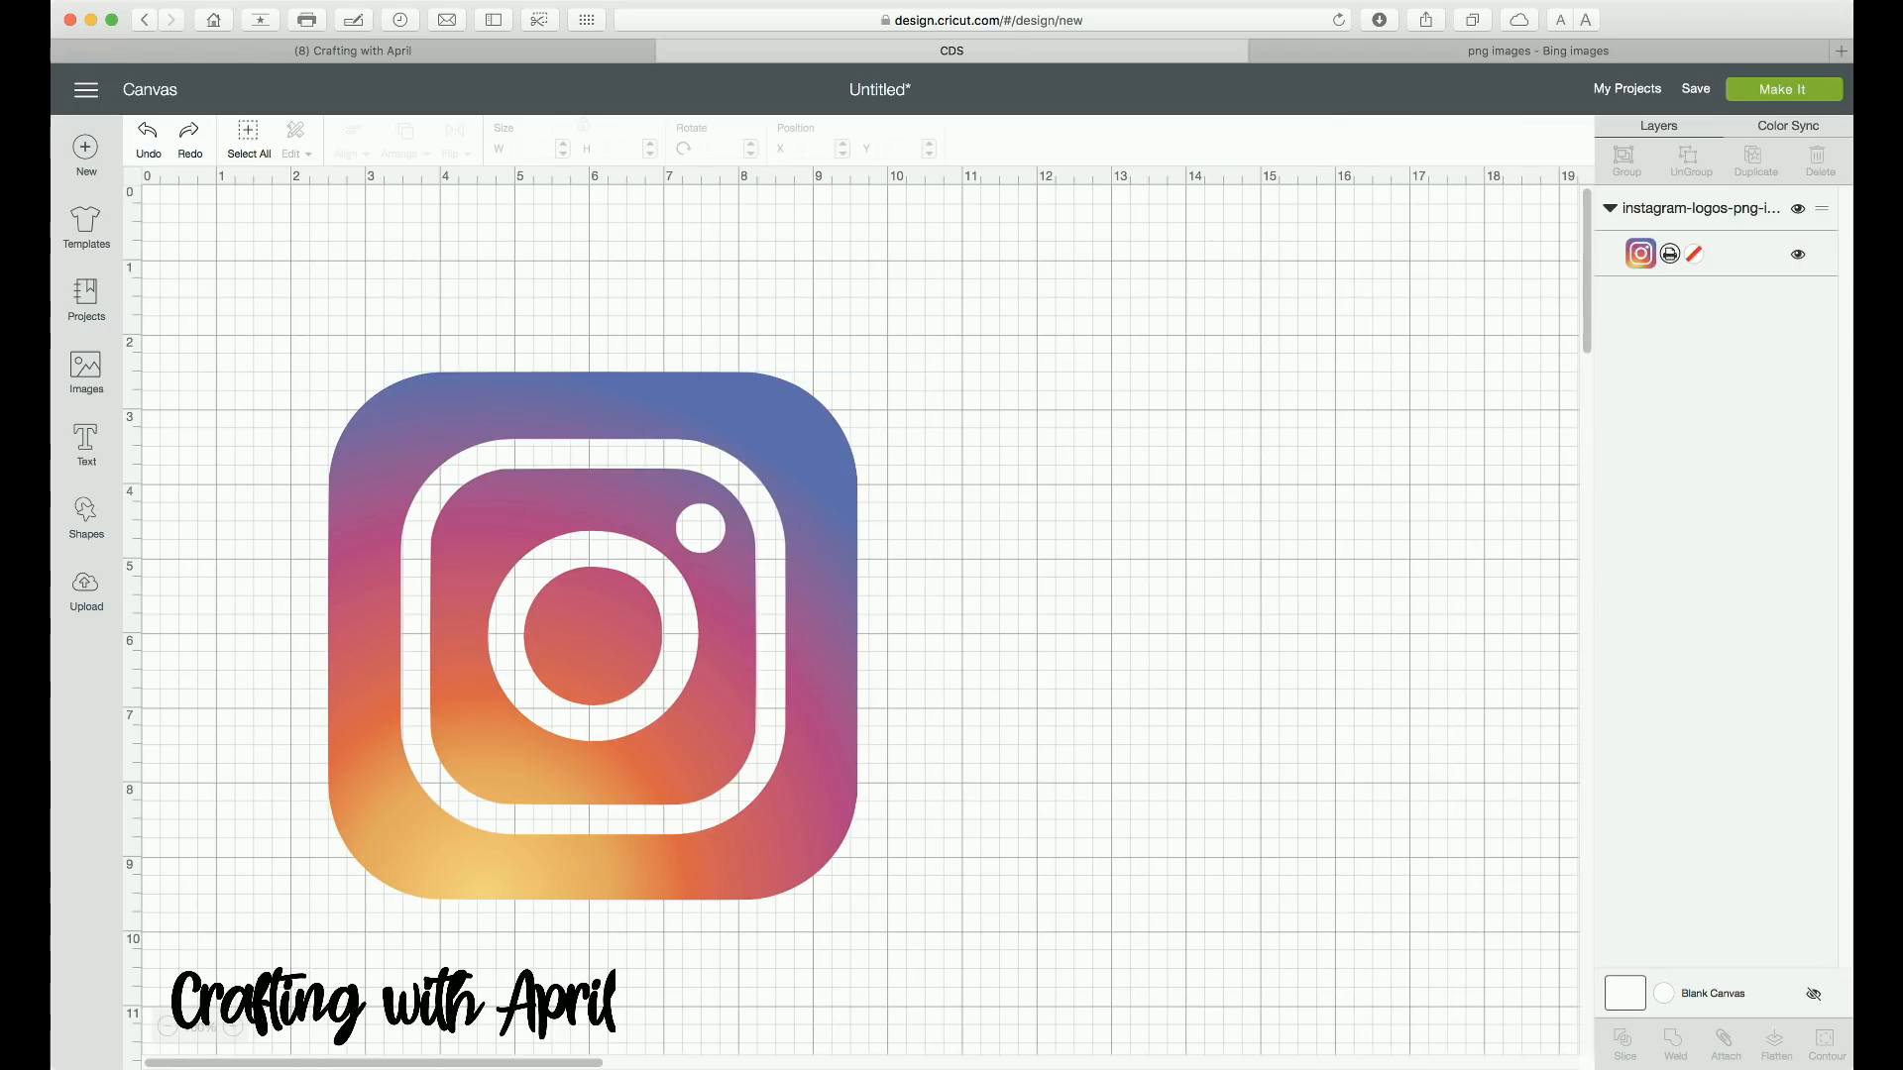
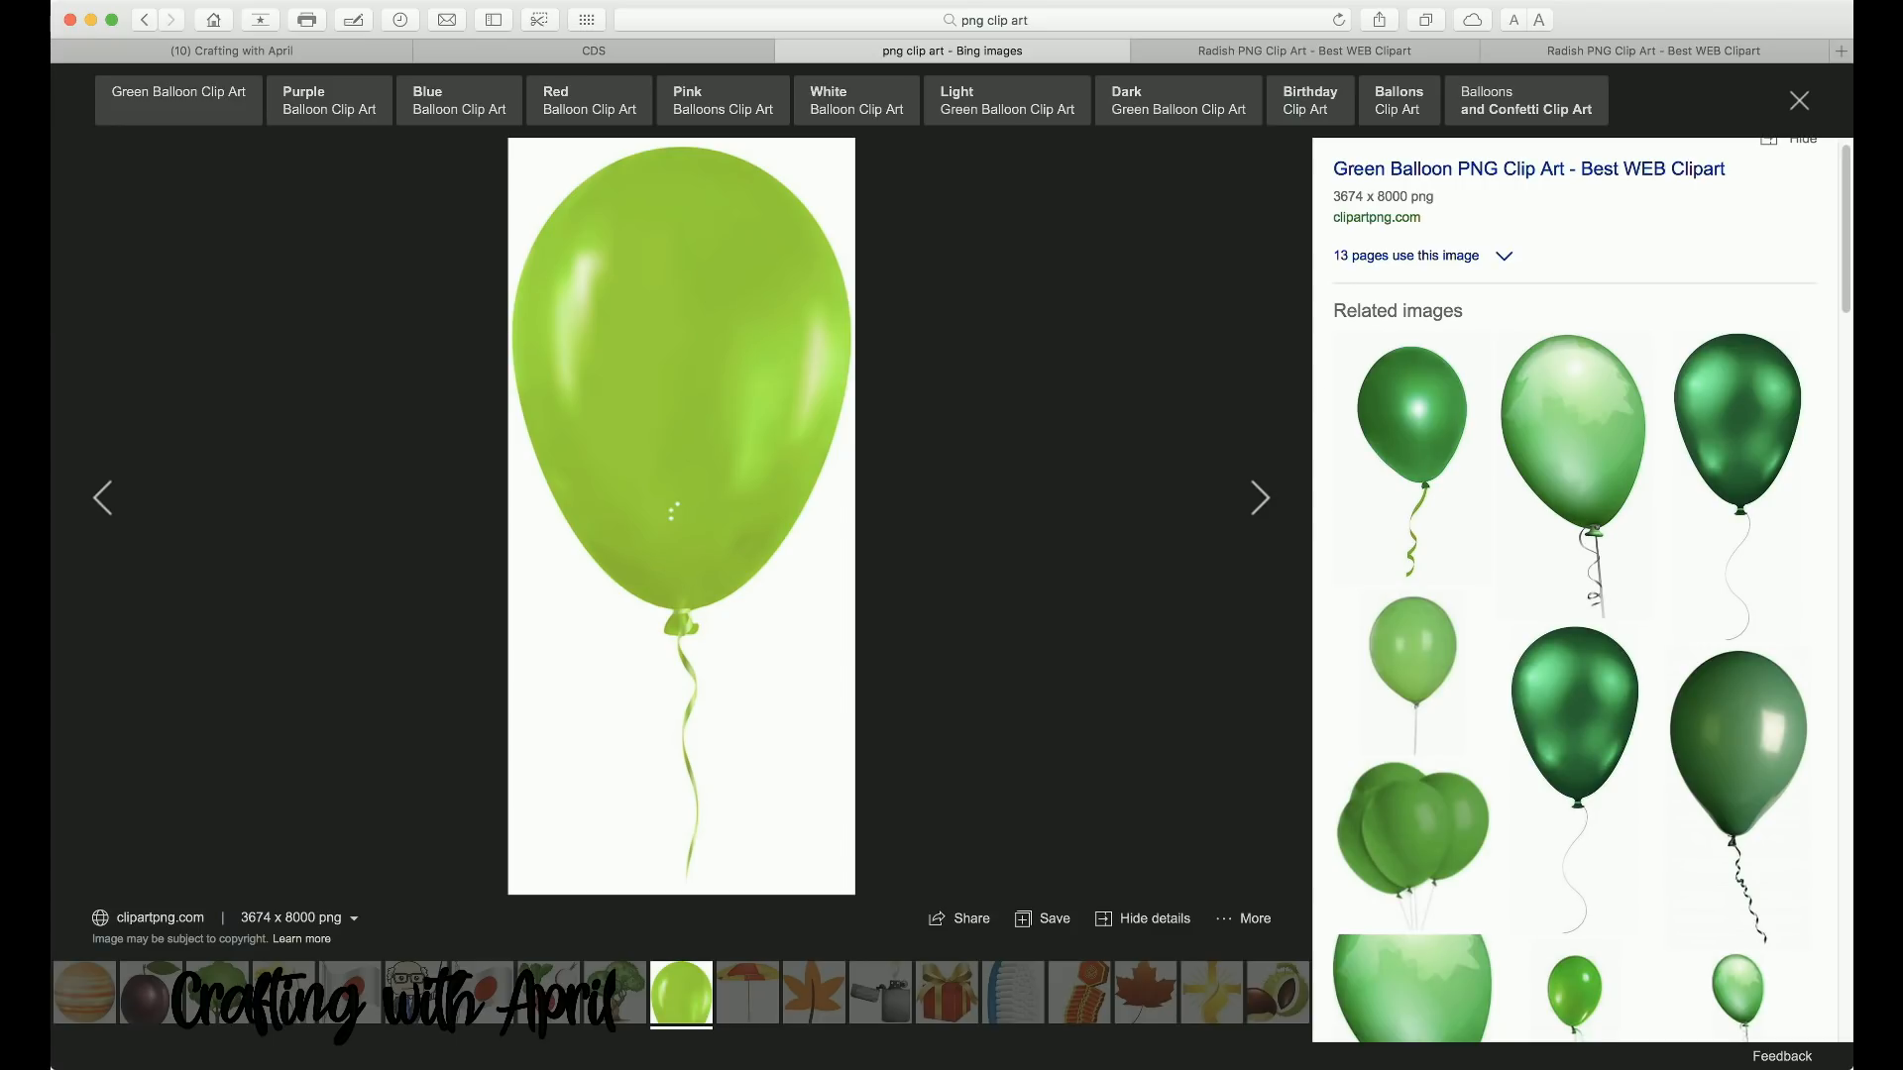
# Step: Open the green balloon's source page on clipartpng.com and examine its file details, download options and related images
pyautogui.scroll(1, 1574, 590)
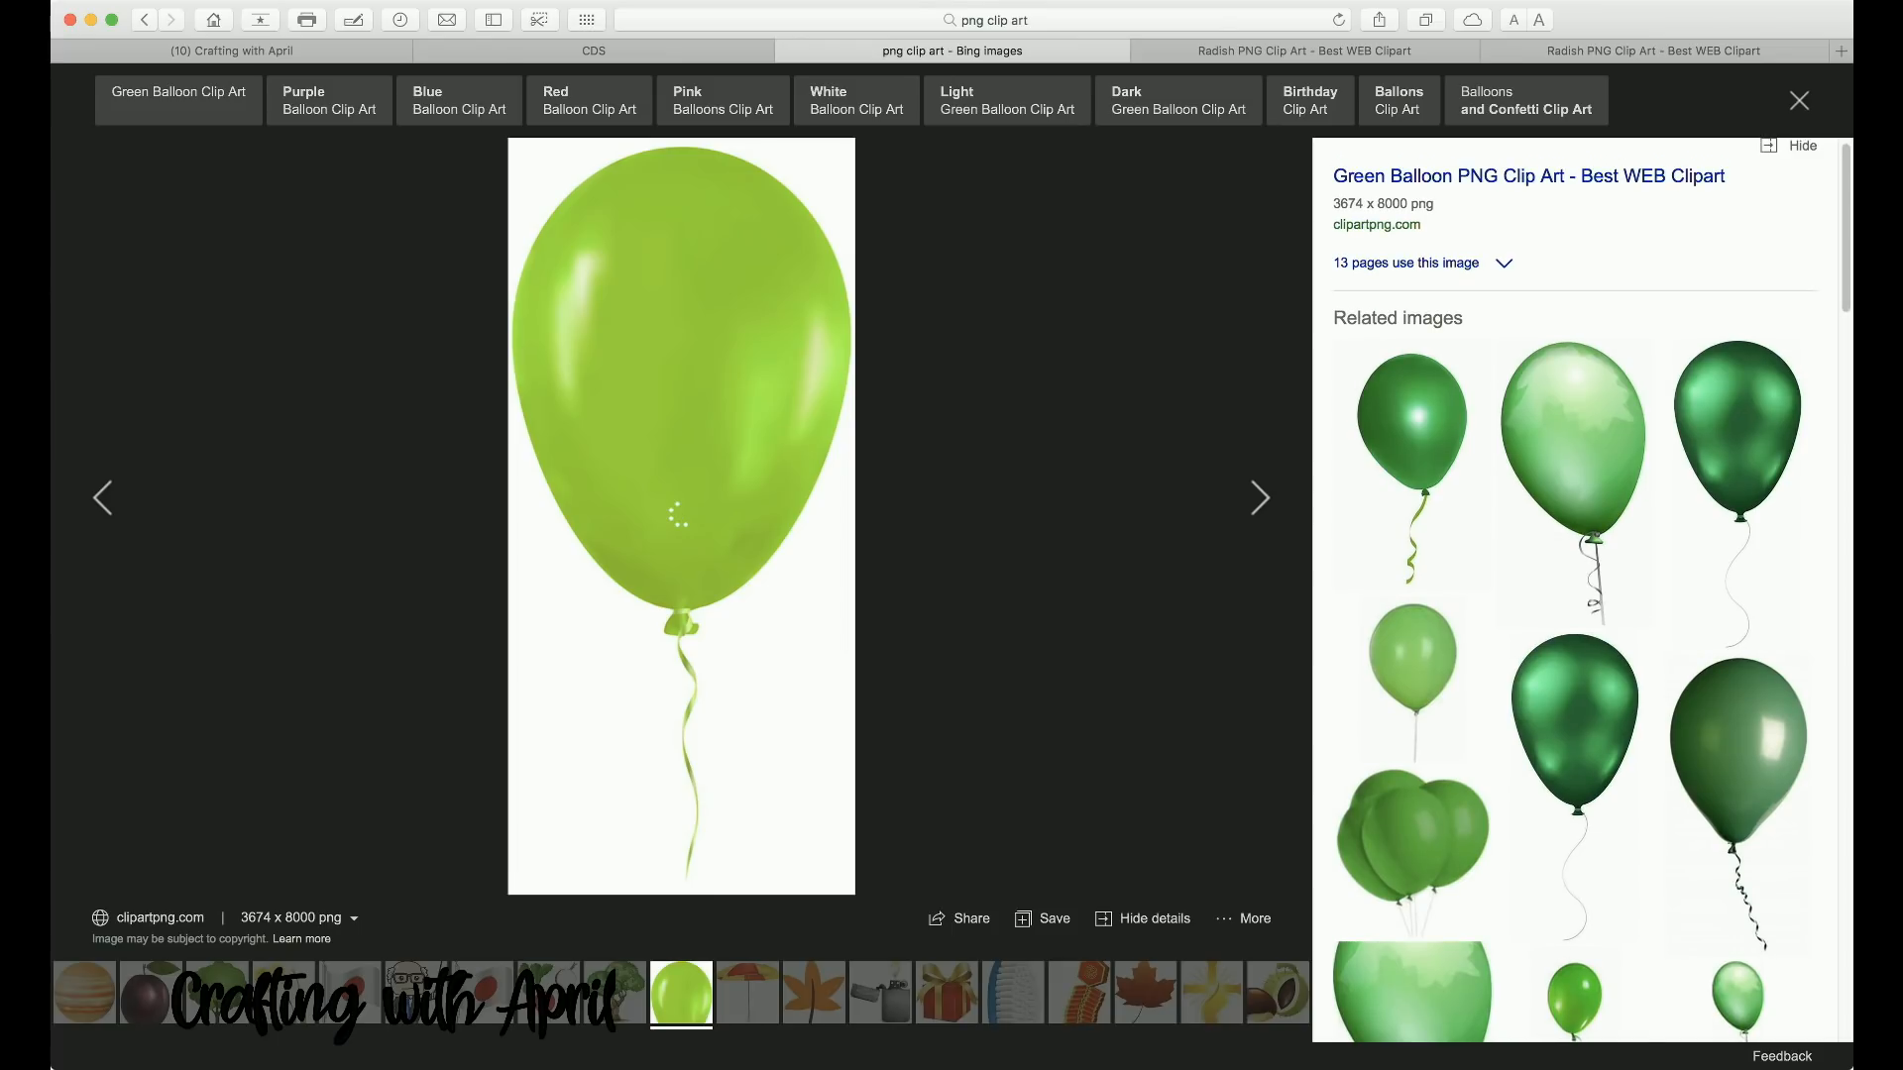
pyautogui.click(681, 515)
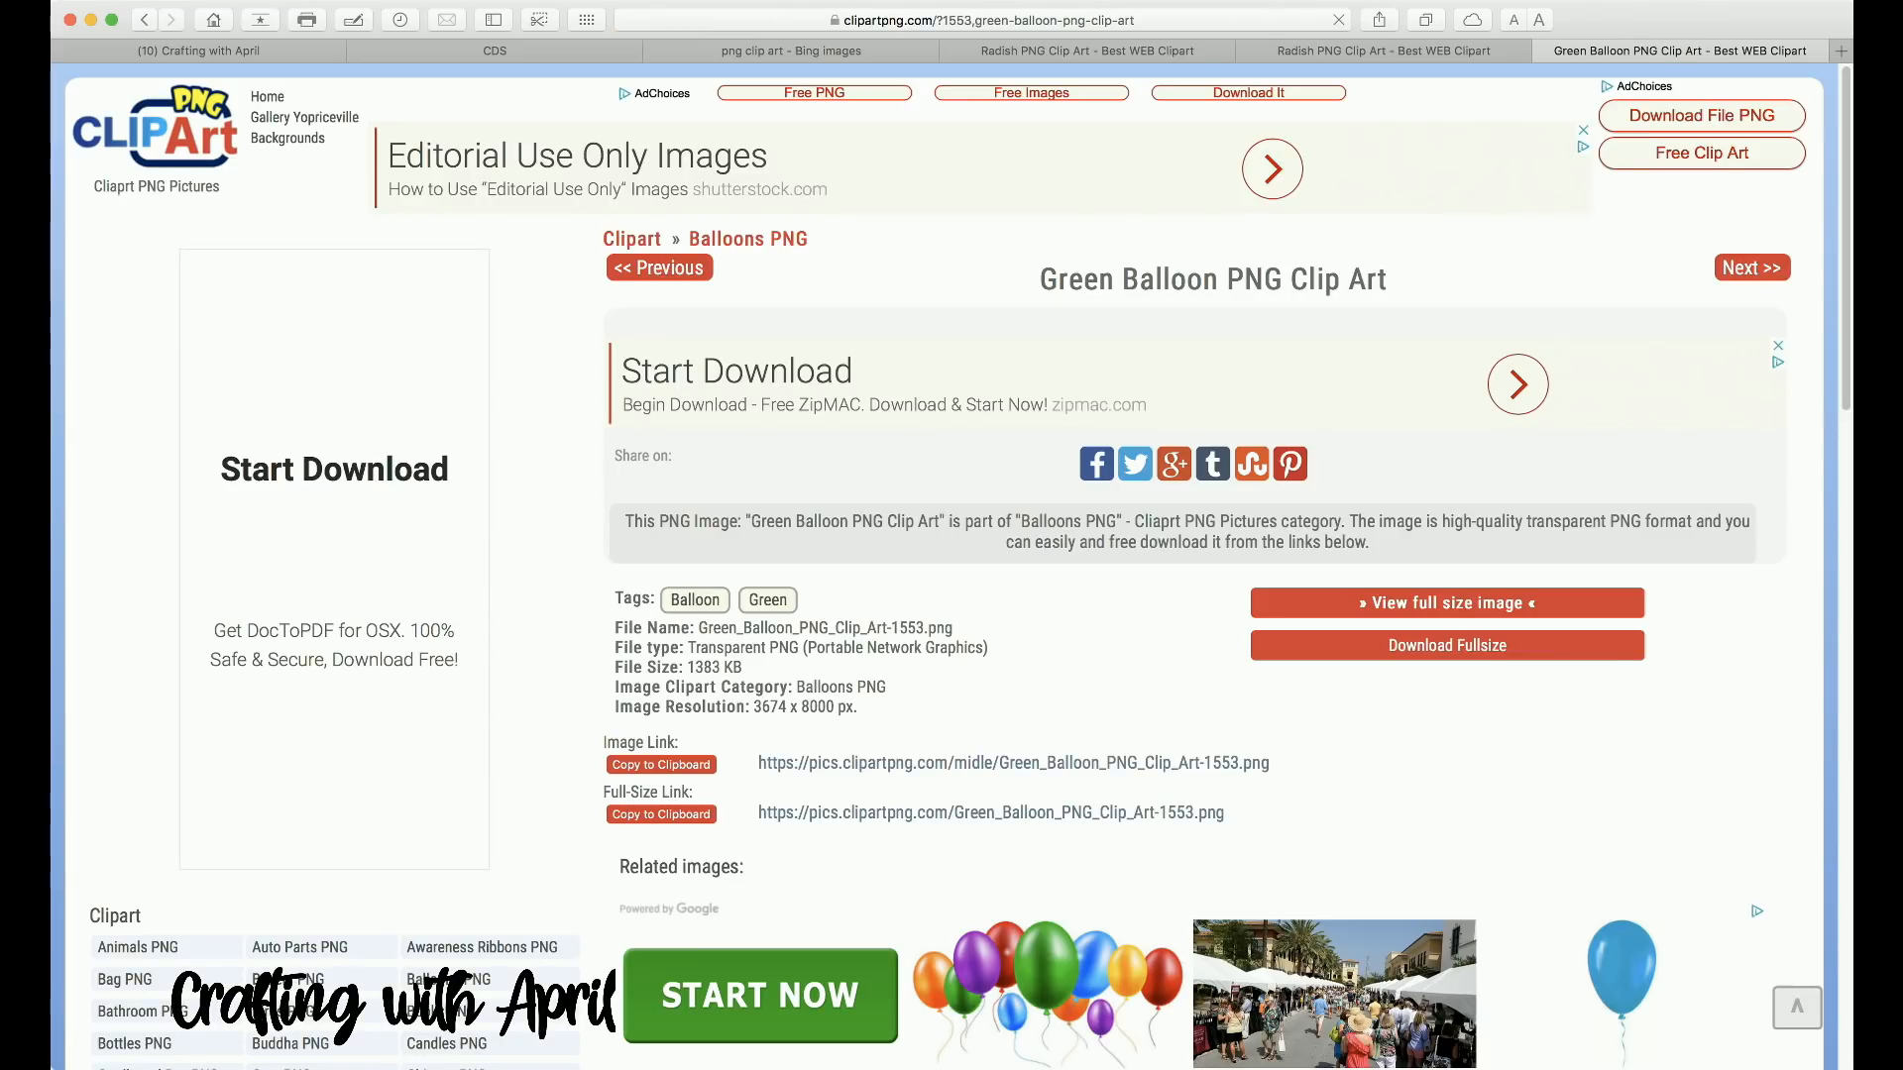
pyautogui.scroll(-5, 952, 565)
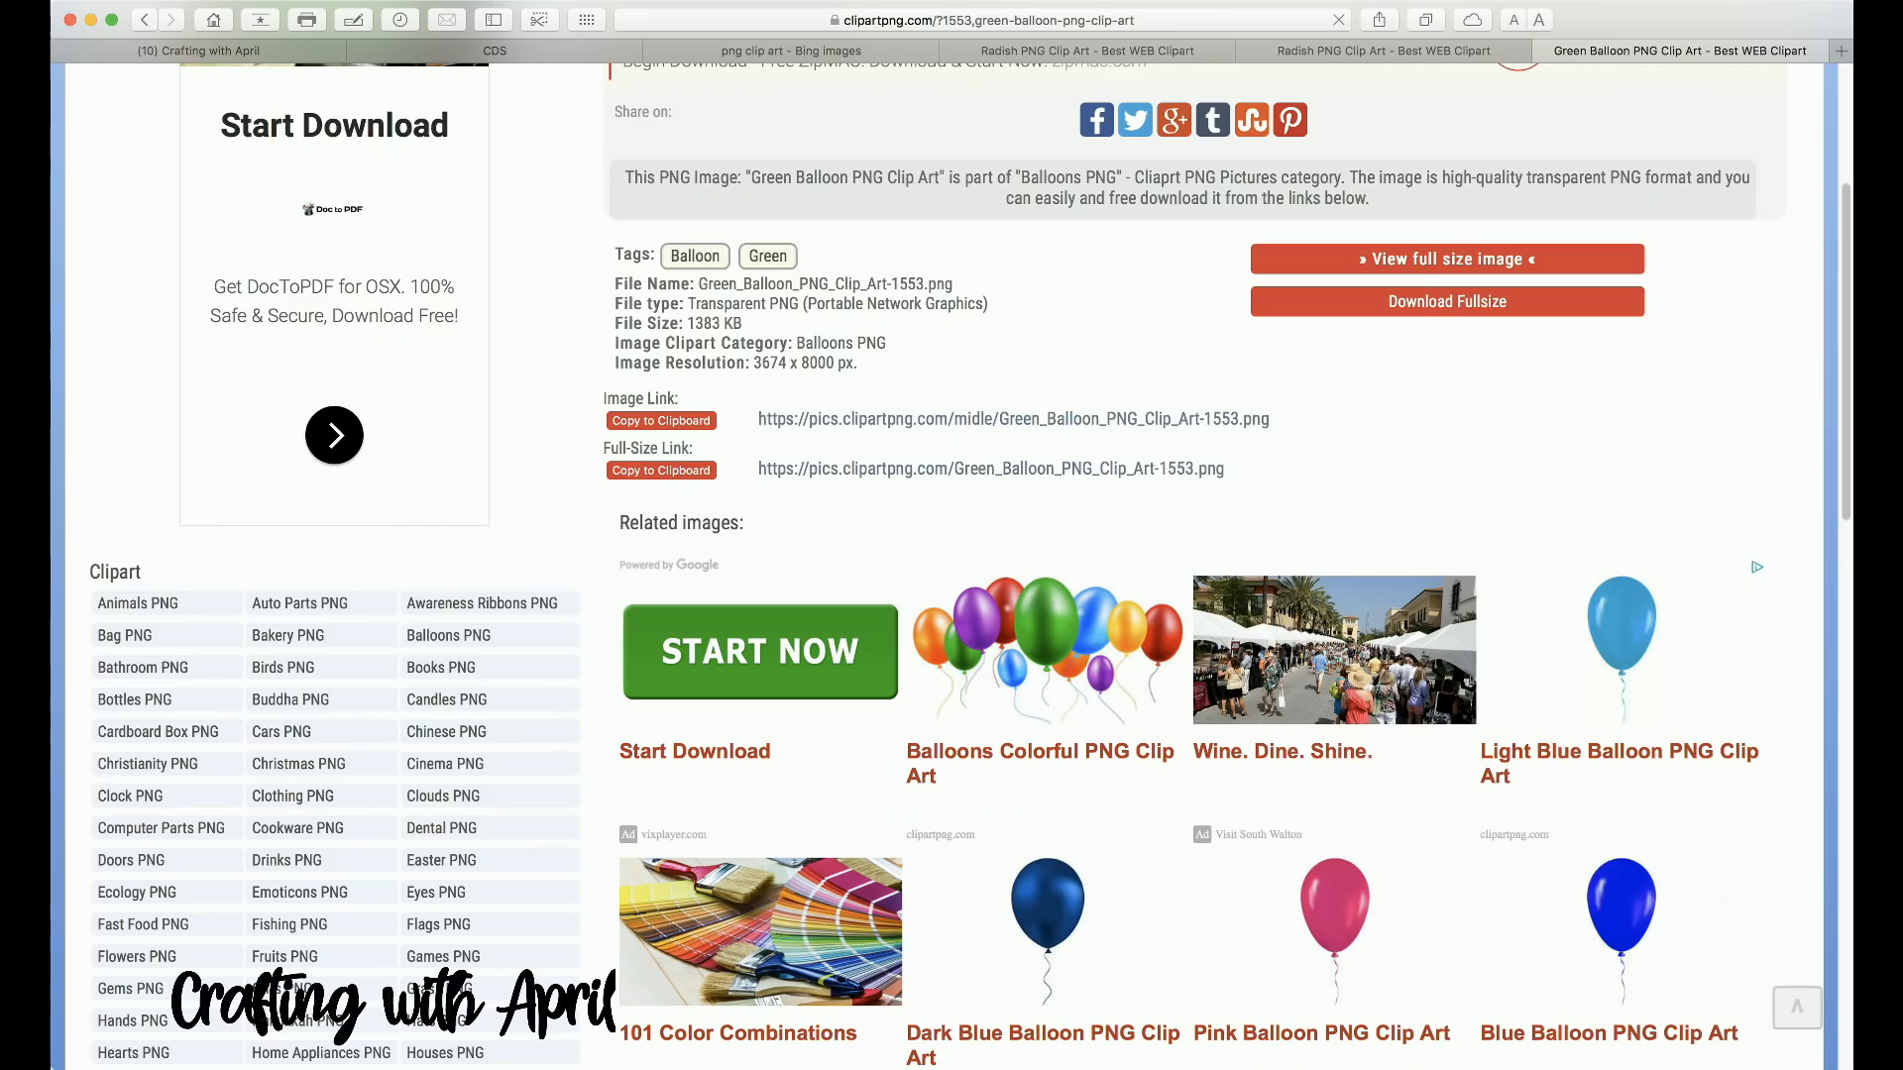
pyautogui.scroll(-2, 952, 565)
pyautogui.scroll(7, 952, 565)
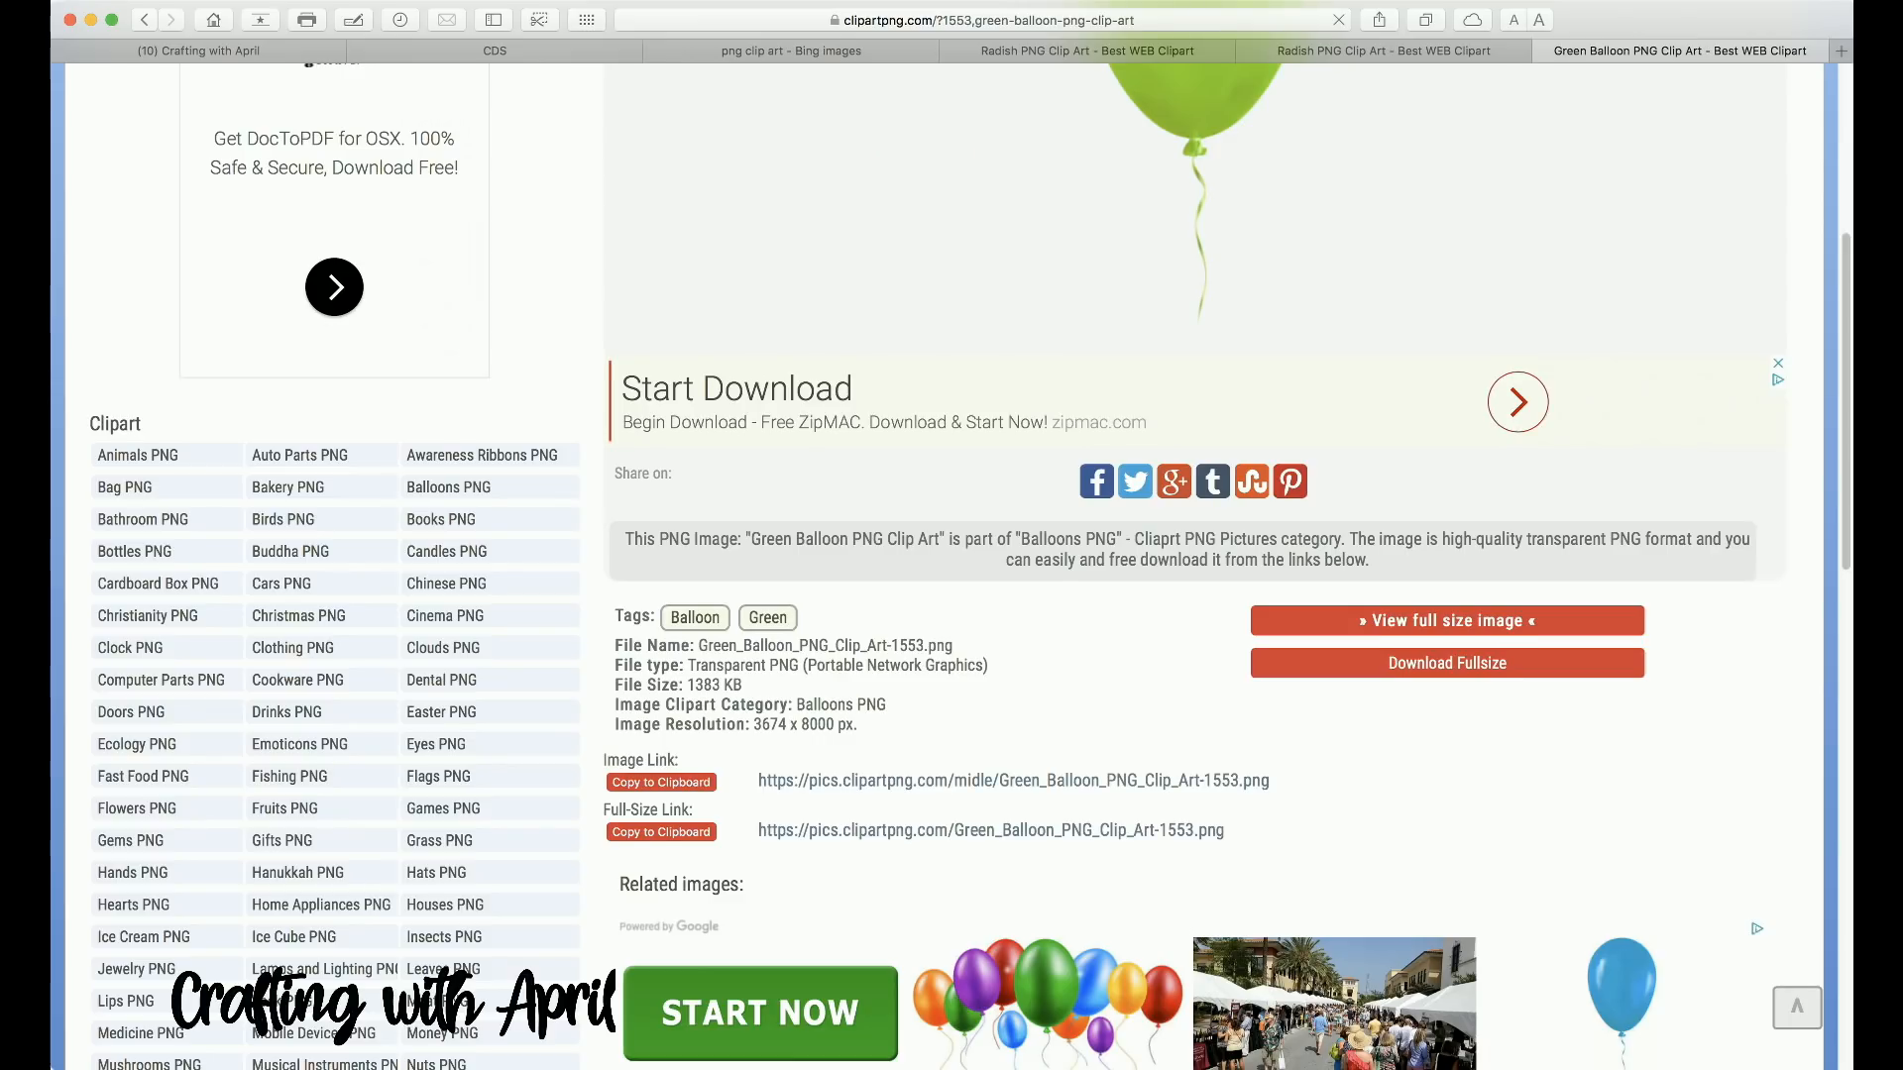
pyautogui.scroll(-1, 952, 565)
pyautogui.scroll(-5, 952, 564)
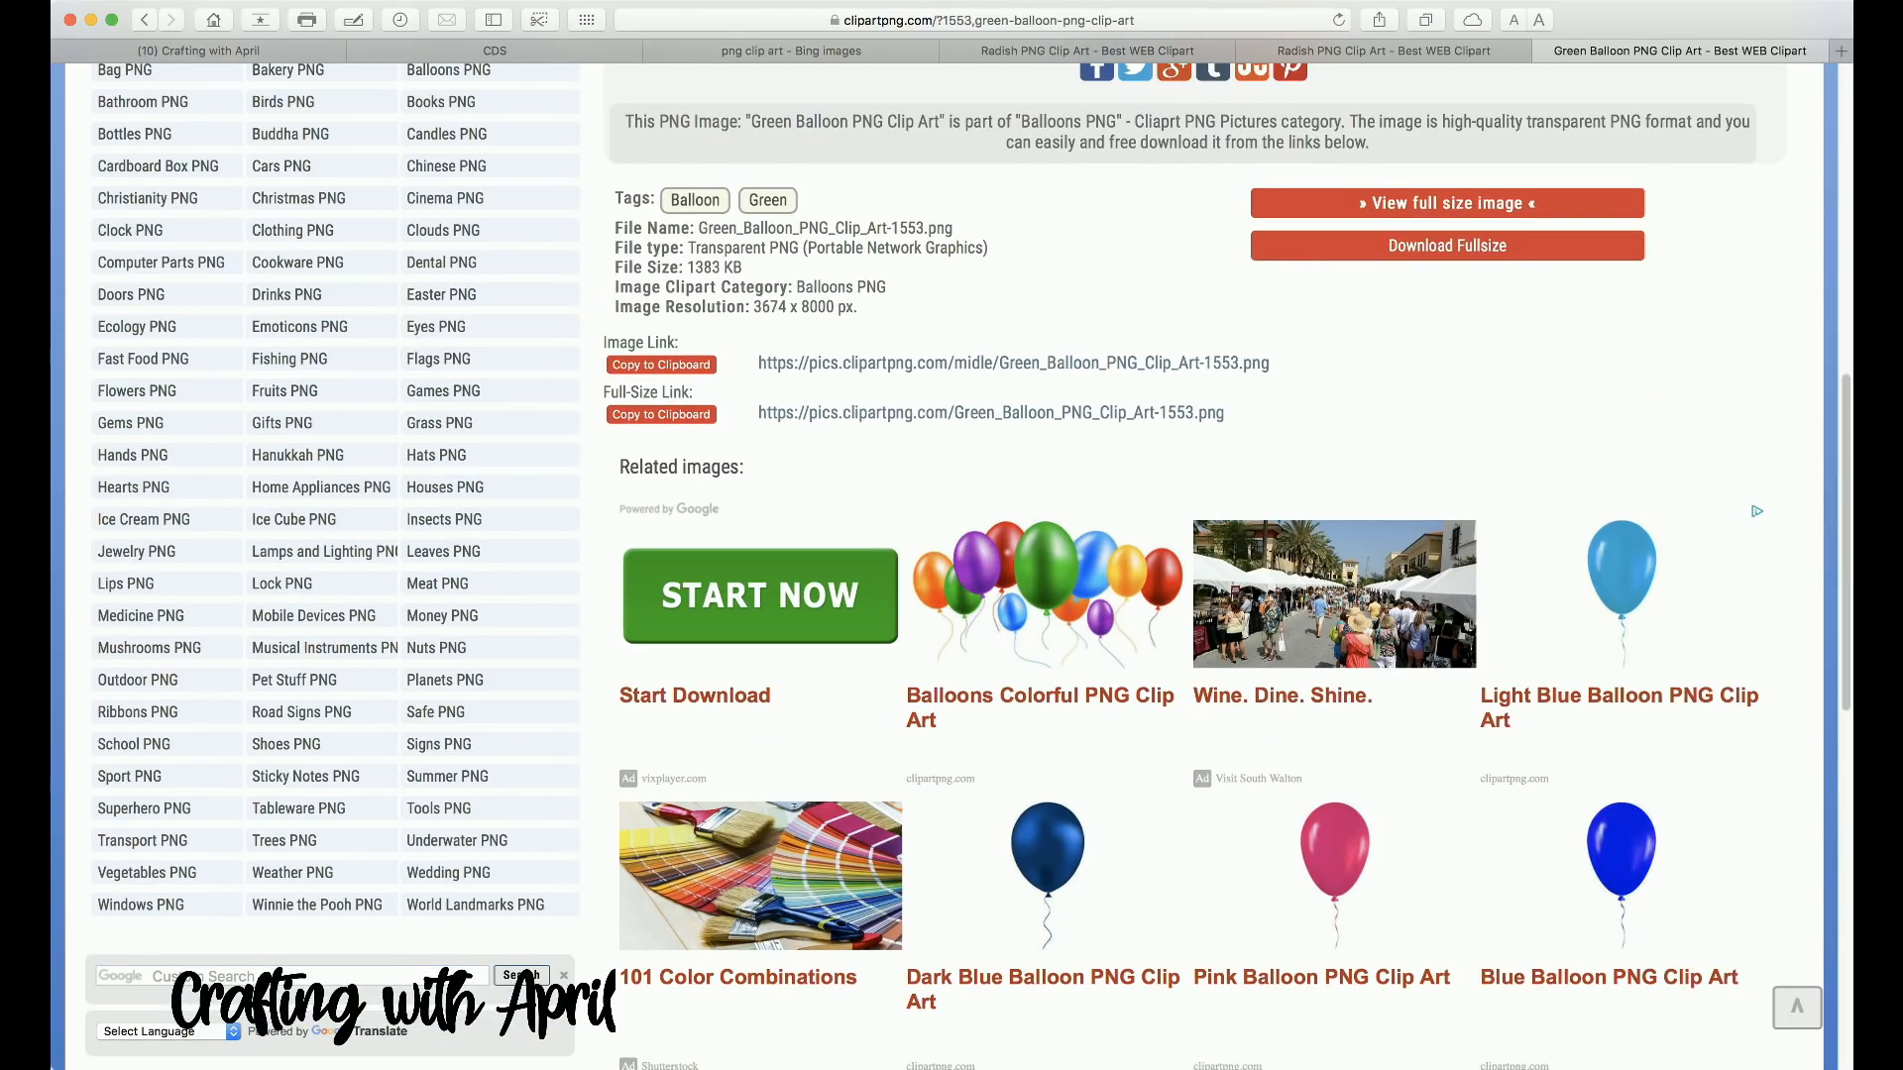
# Step: Go to the clipartpng.com home page with its clip art categories
pyautogui.click(987, 20)
pyautogui.click(987, 19)
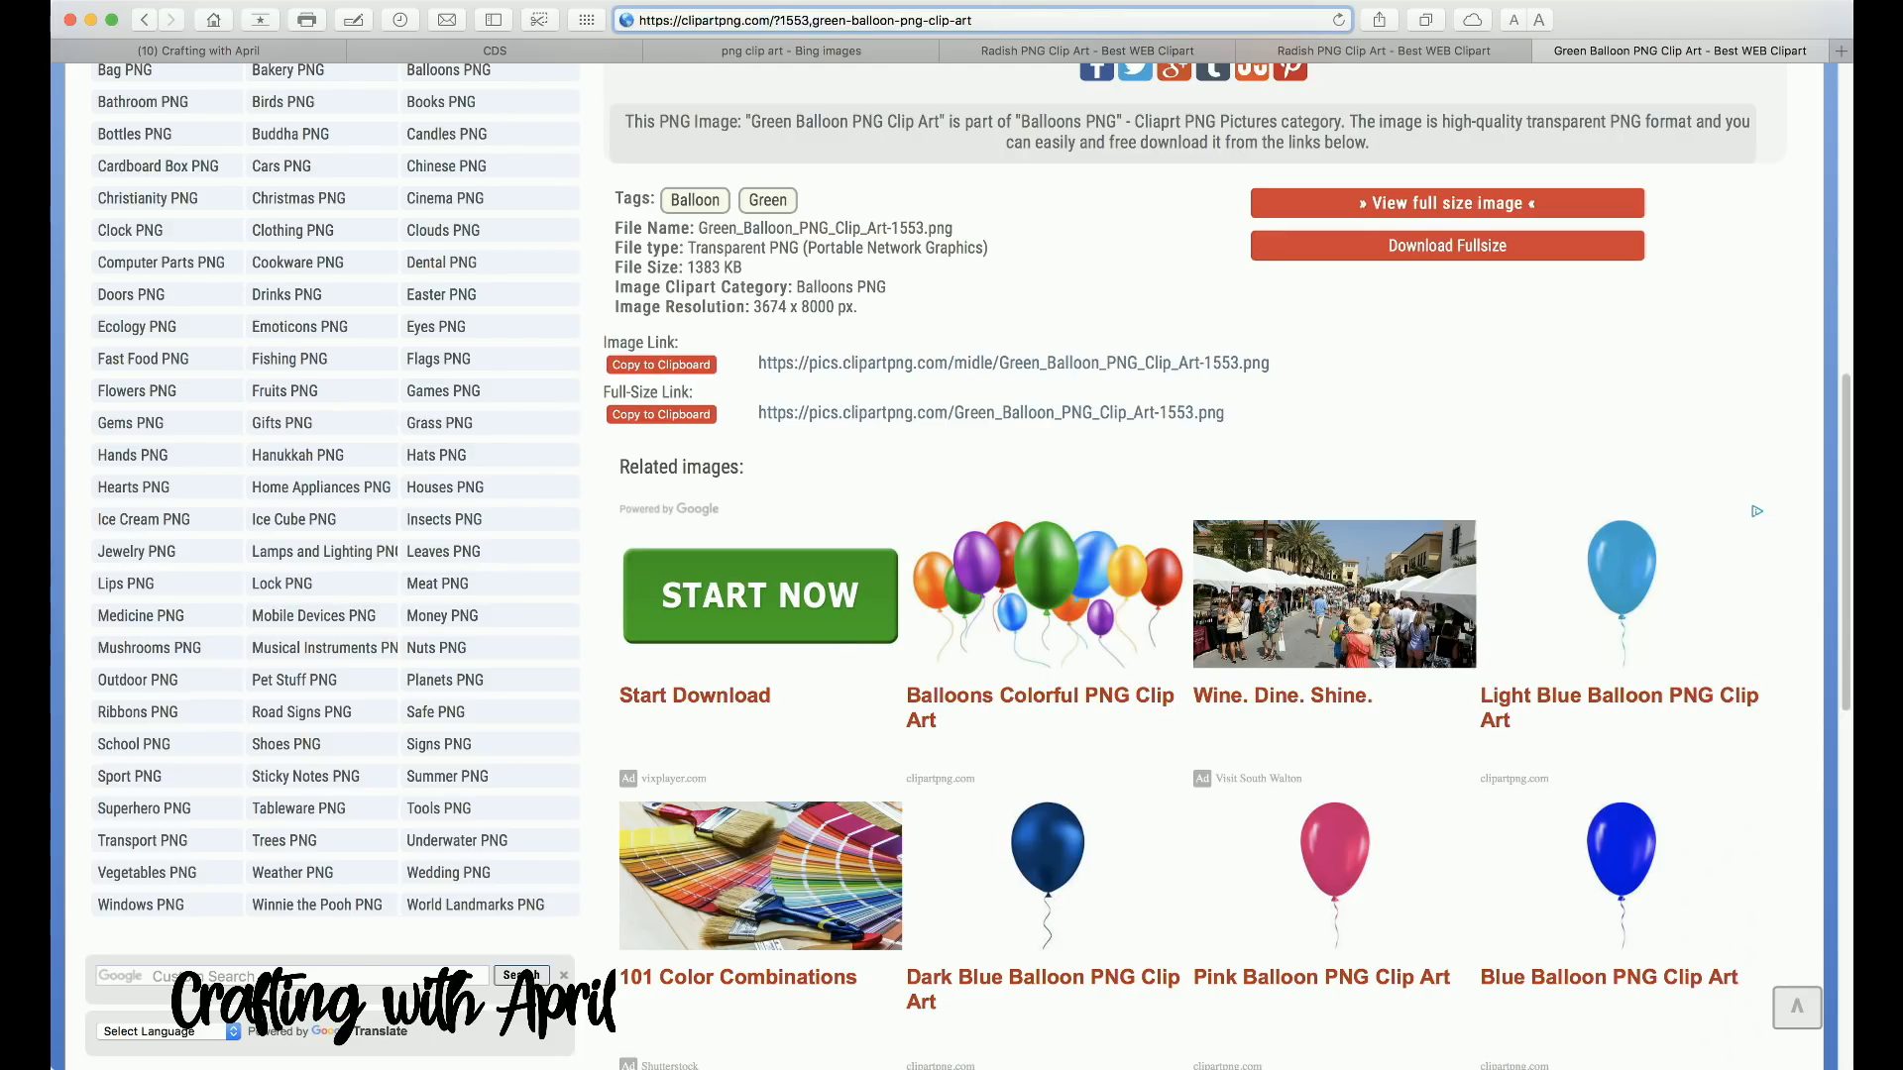
pyautogui.press('super+a')
pyautogui.write('clipartpng.com')
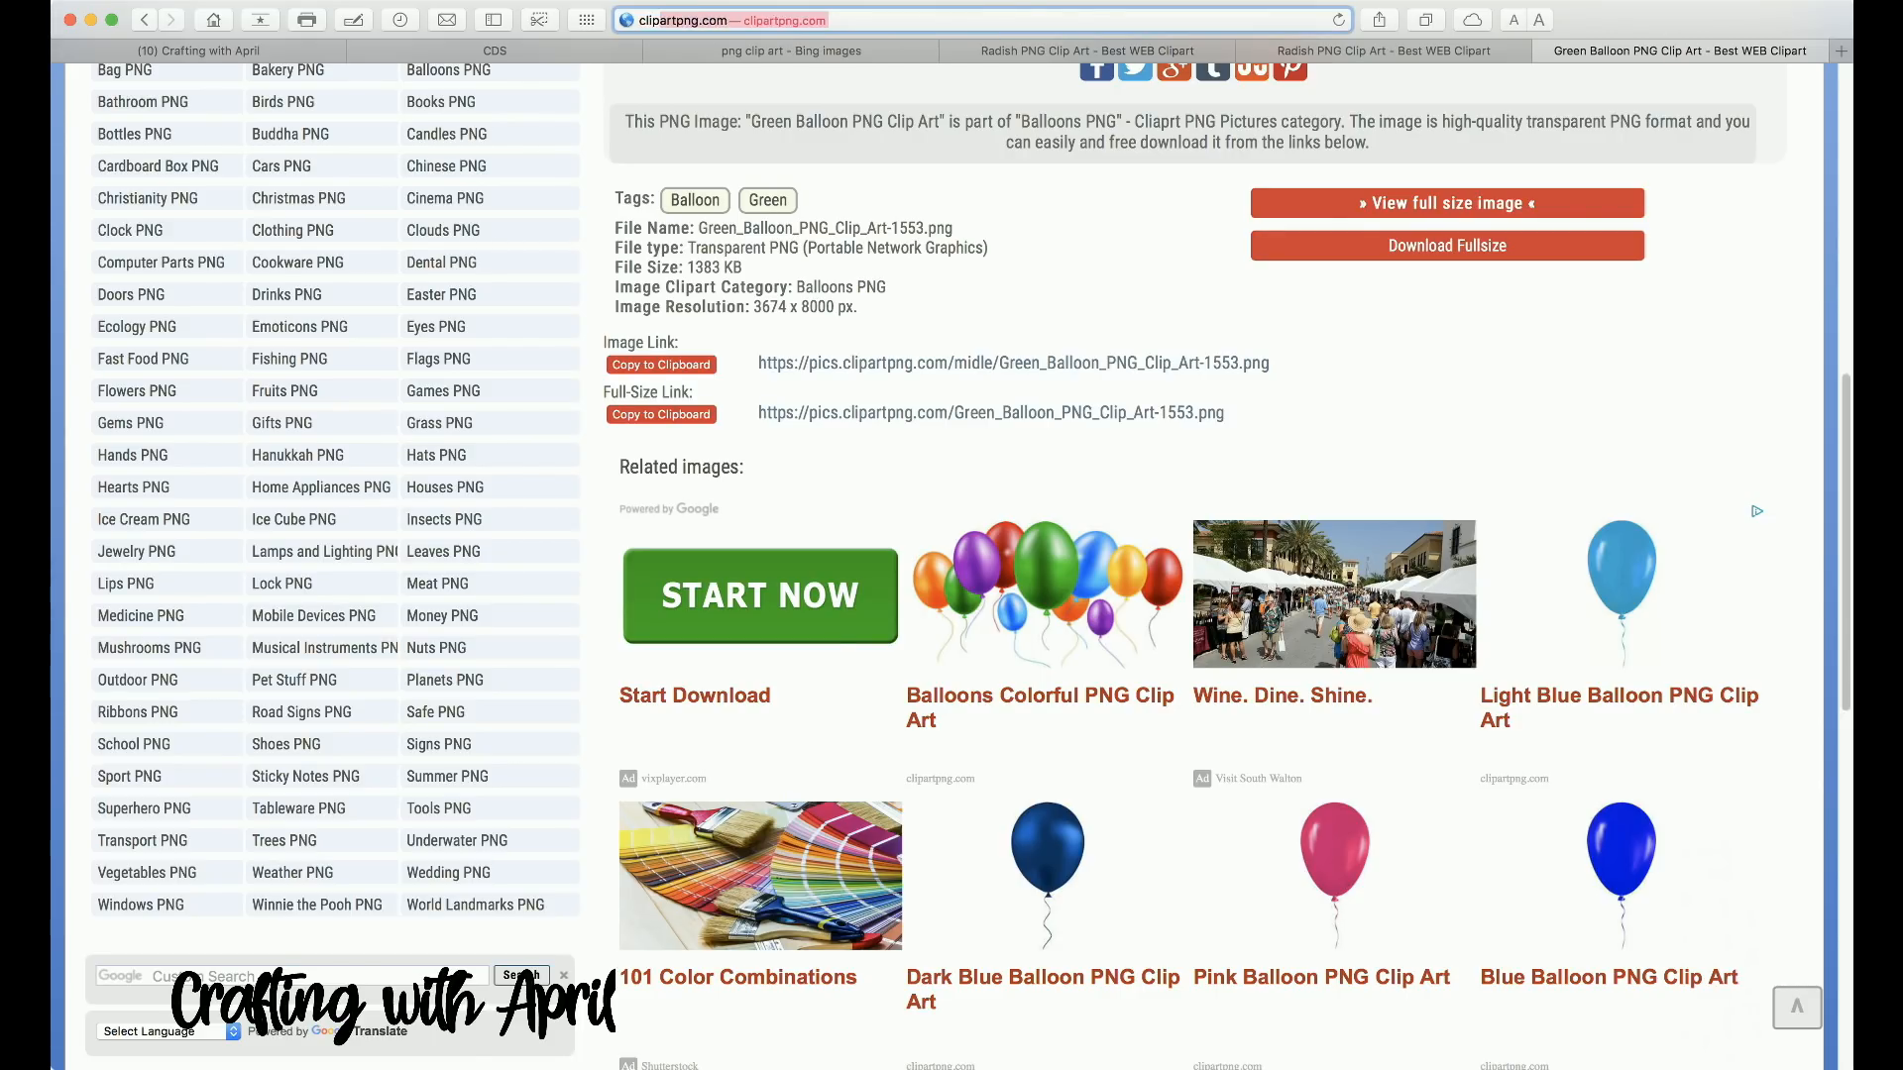
pyautogui.press('Return')
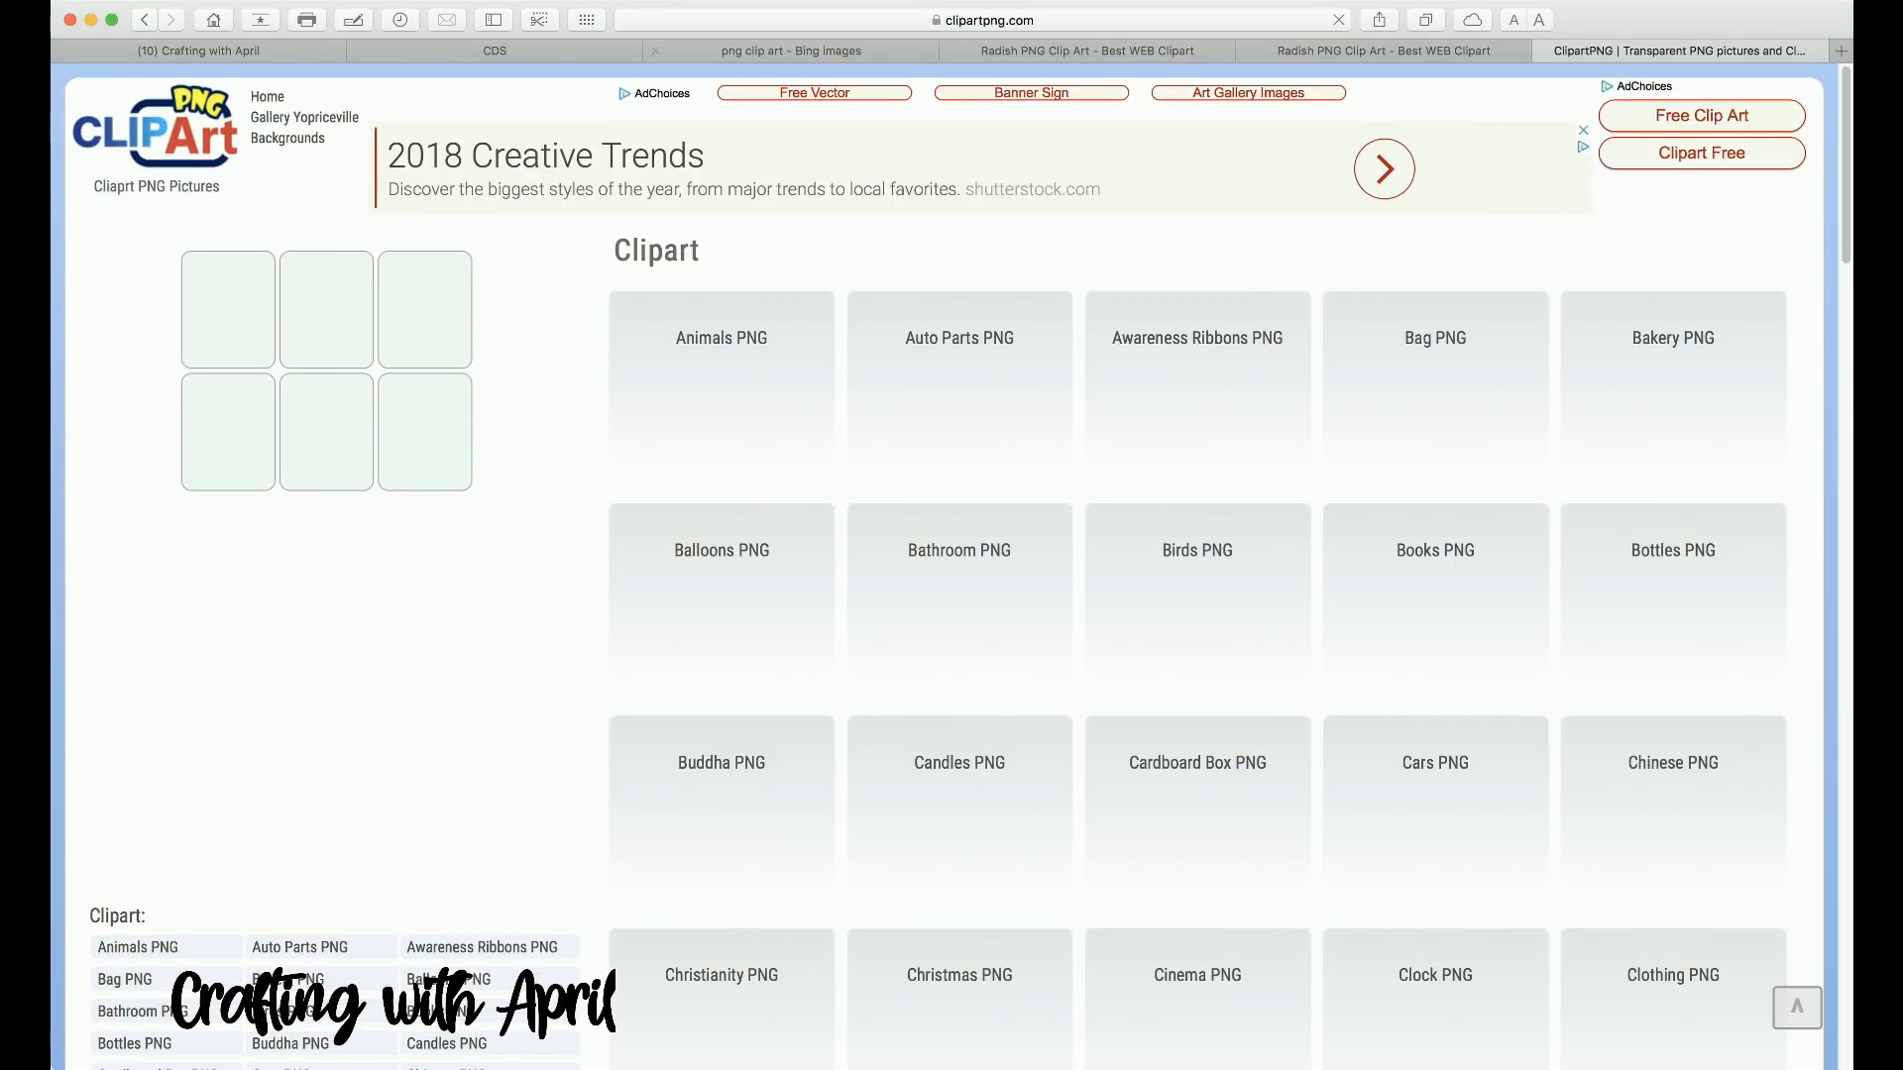
# Step: Search the web for "clip art" and show the image results
pyautogui.press('super+l')
pyautogui.write('clip')
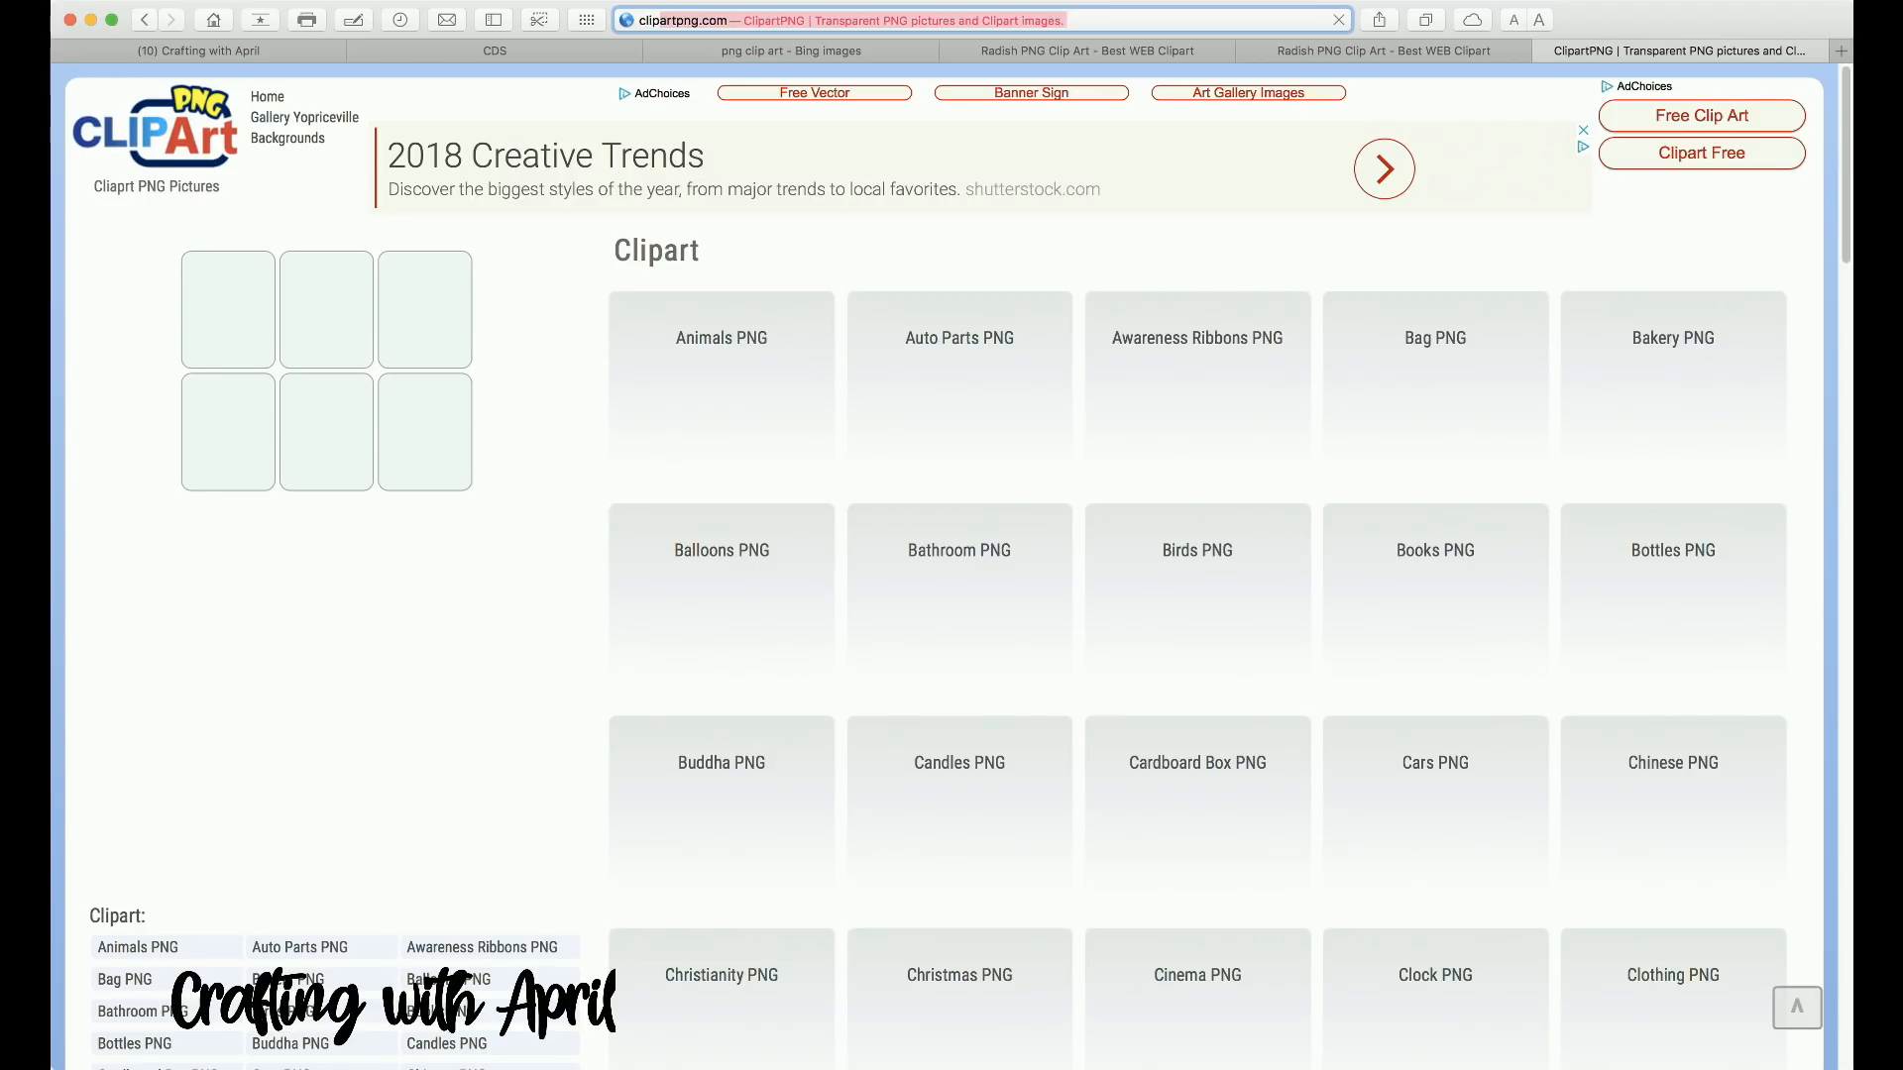
pyautogui.write(' art')
pyautogui.press('Return')
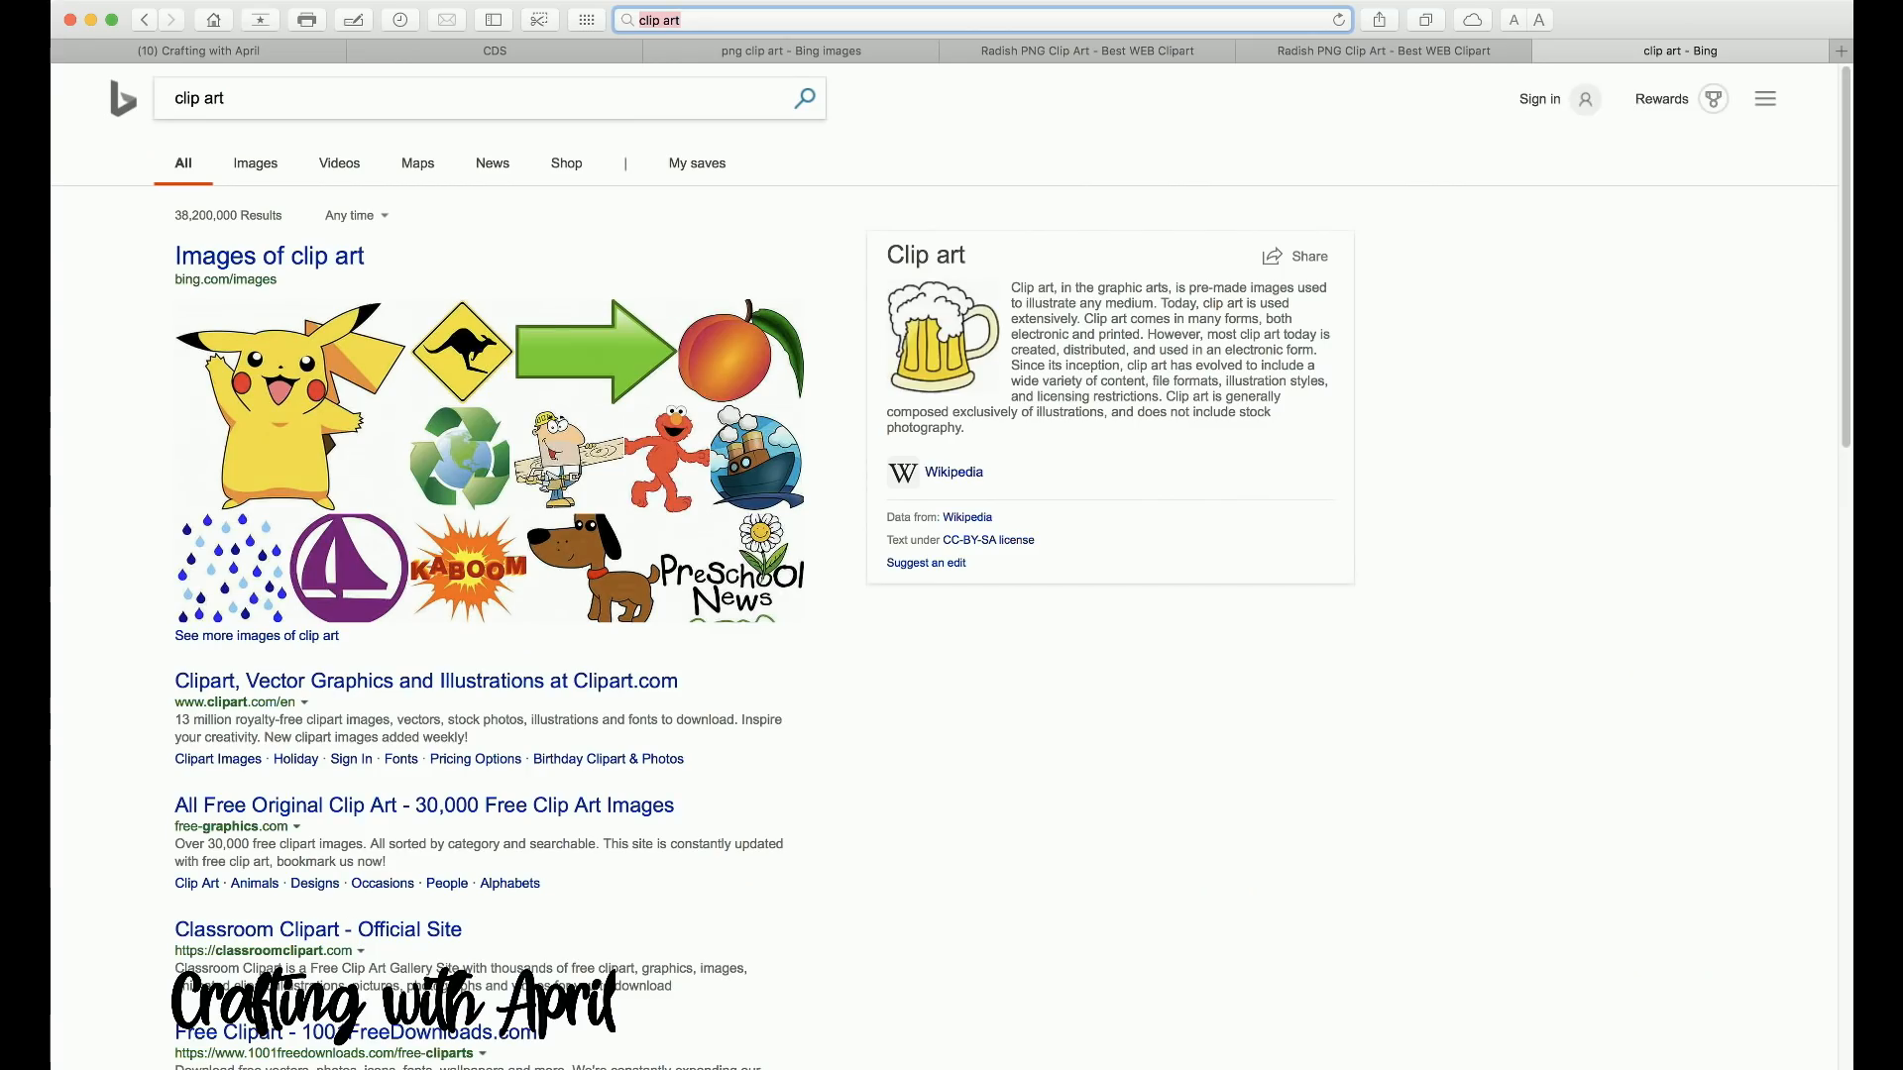
pyautogui.click(339, 164)
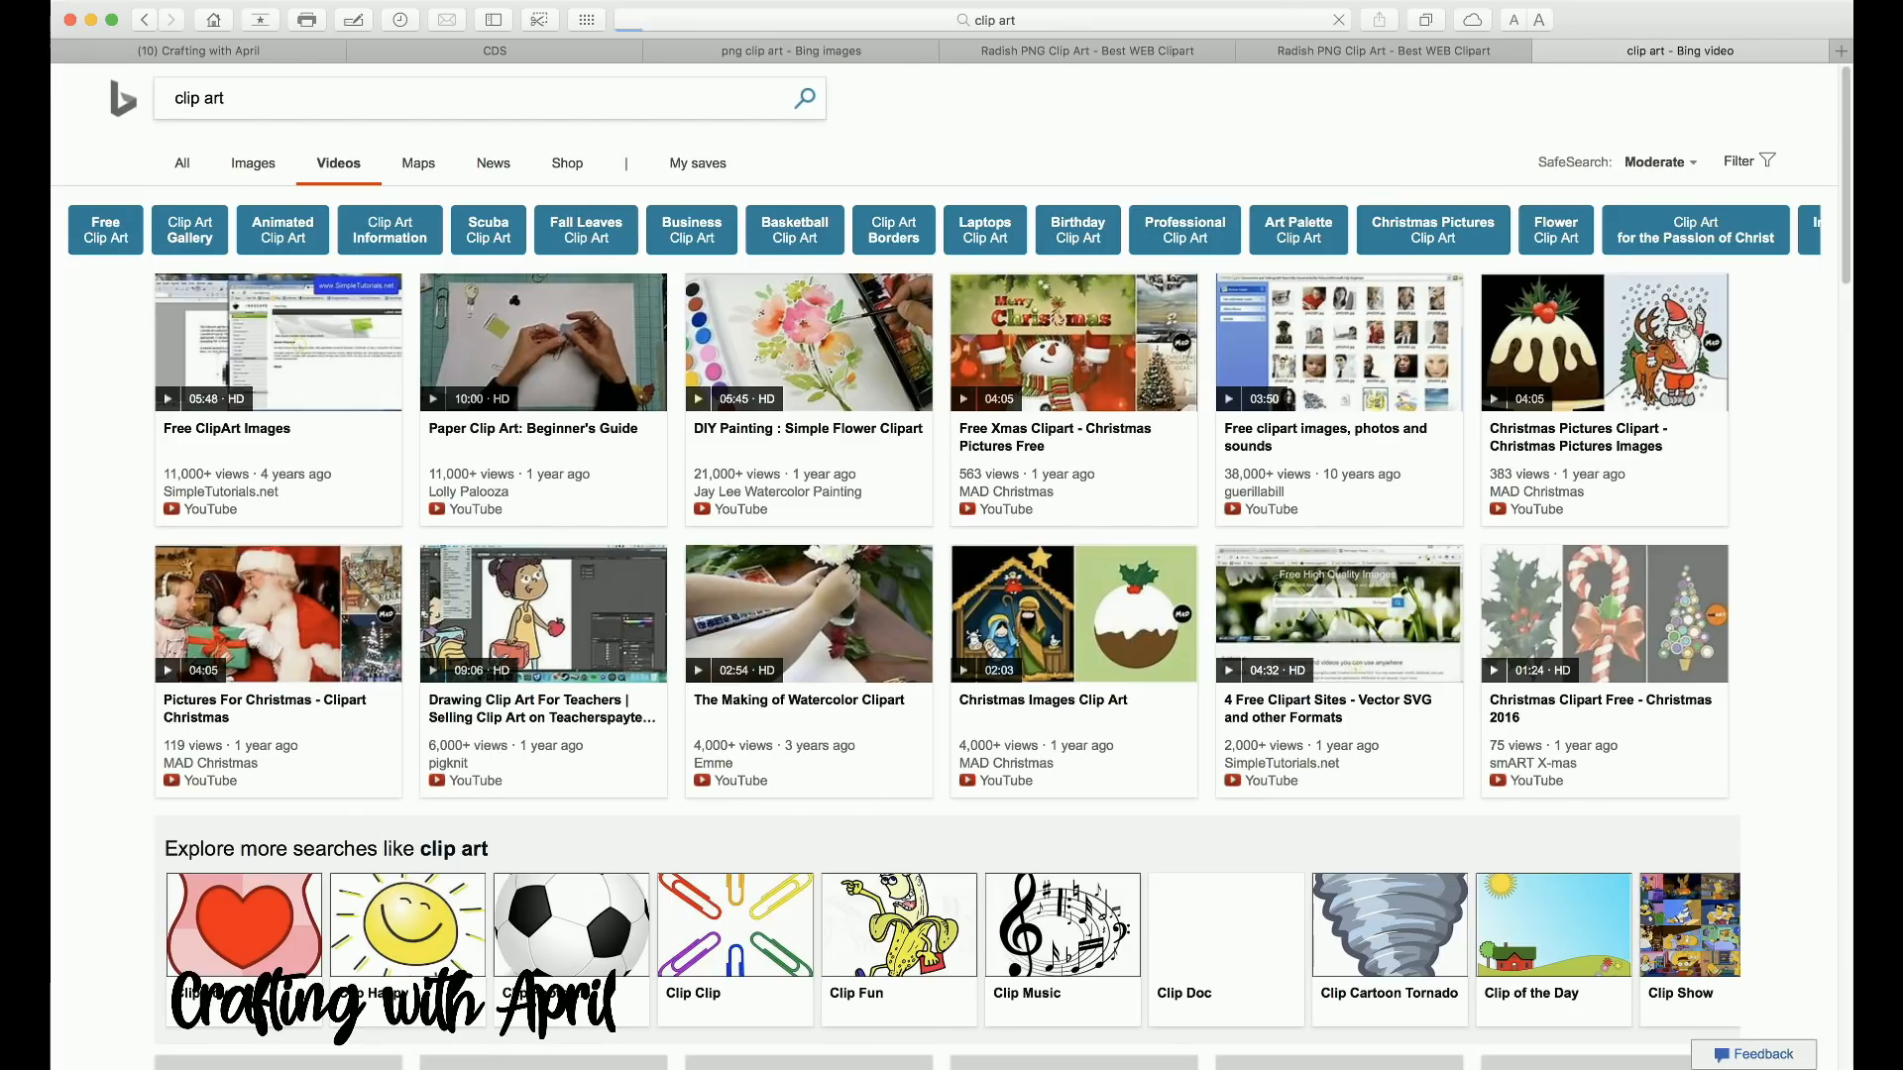
pyautogui.click(254, 164)
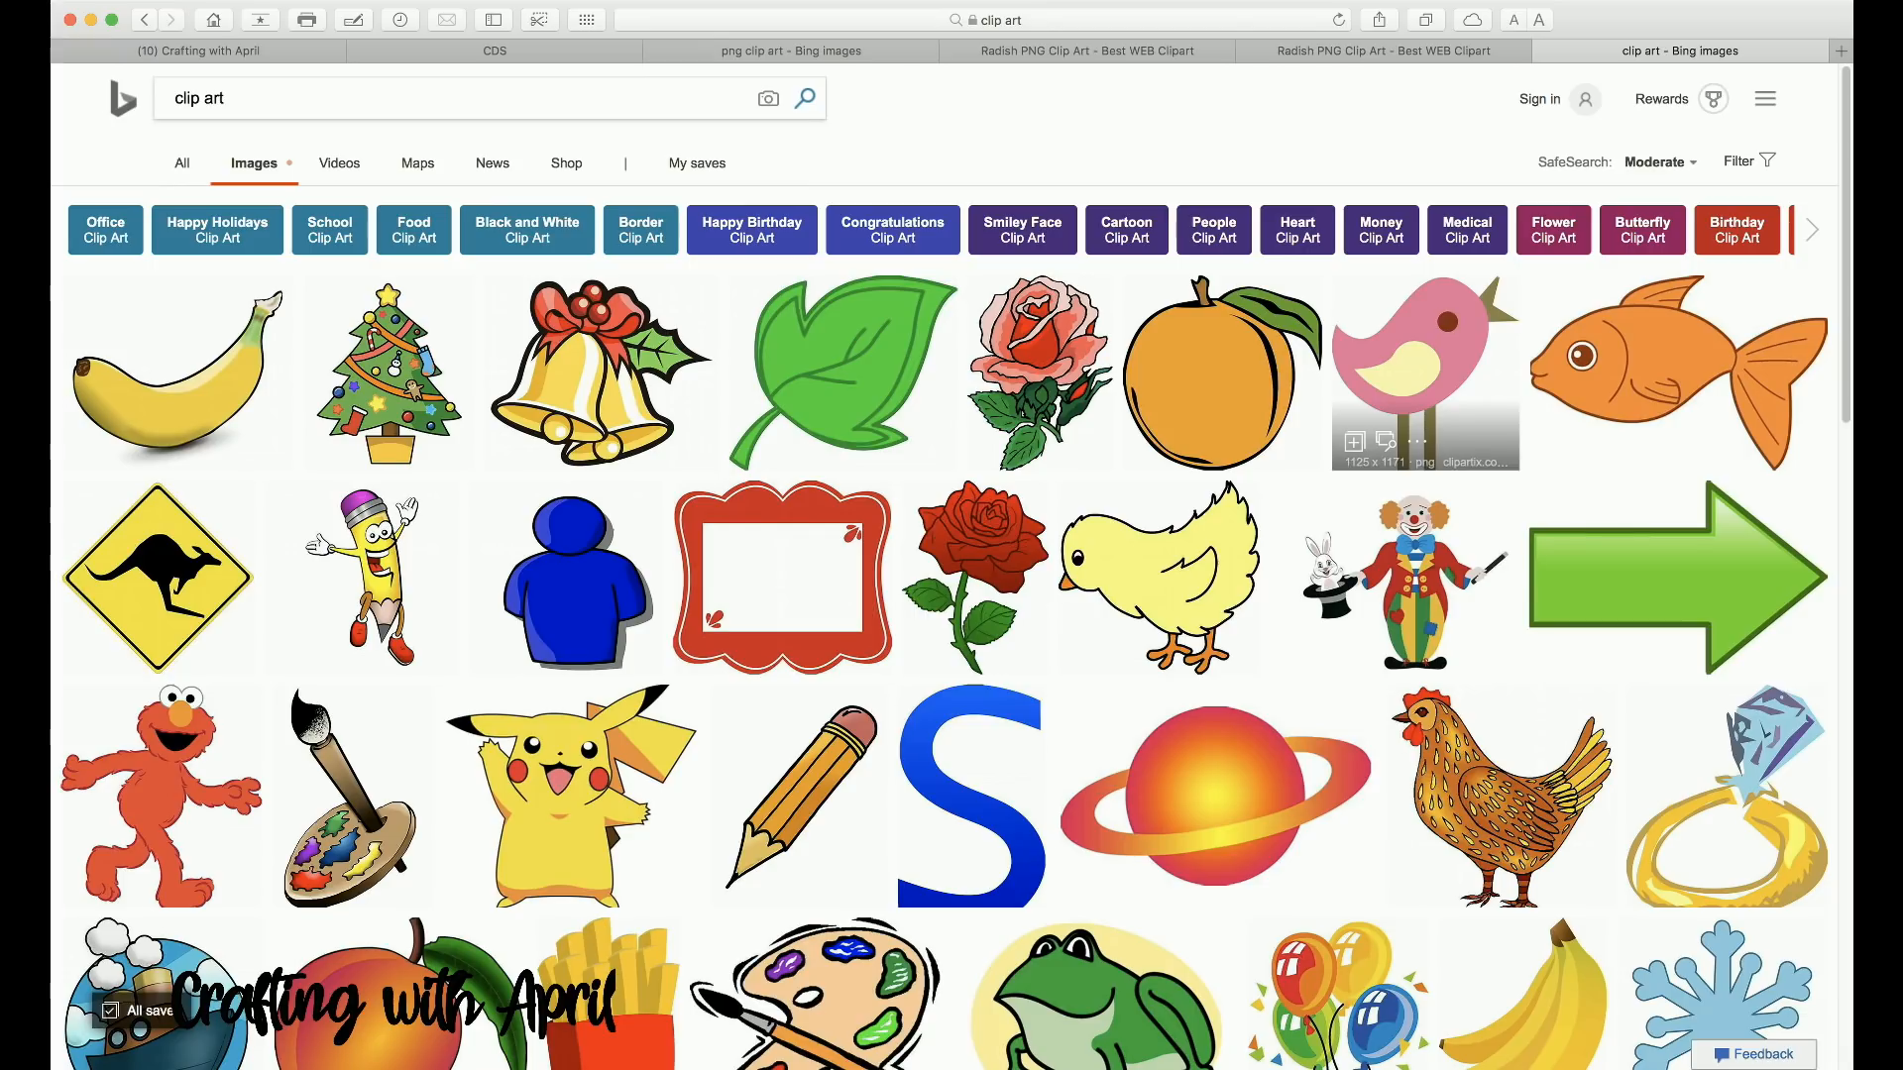
# Step: Preview the red rose from the image results, close it, and open the brown hen clip art
pyautogui.click(977, 575)
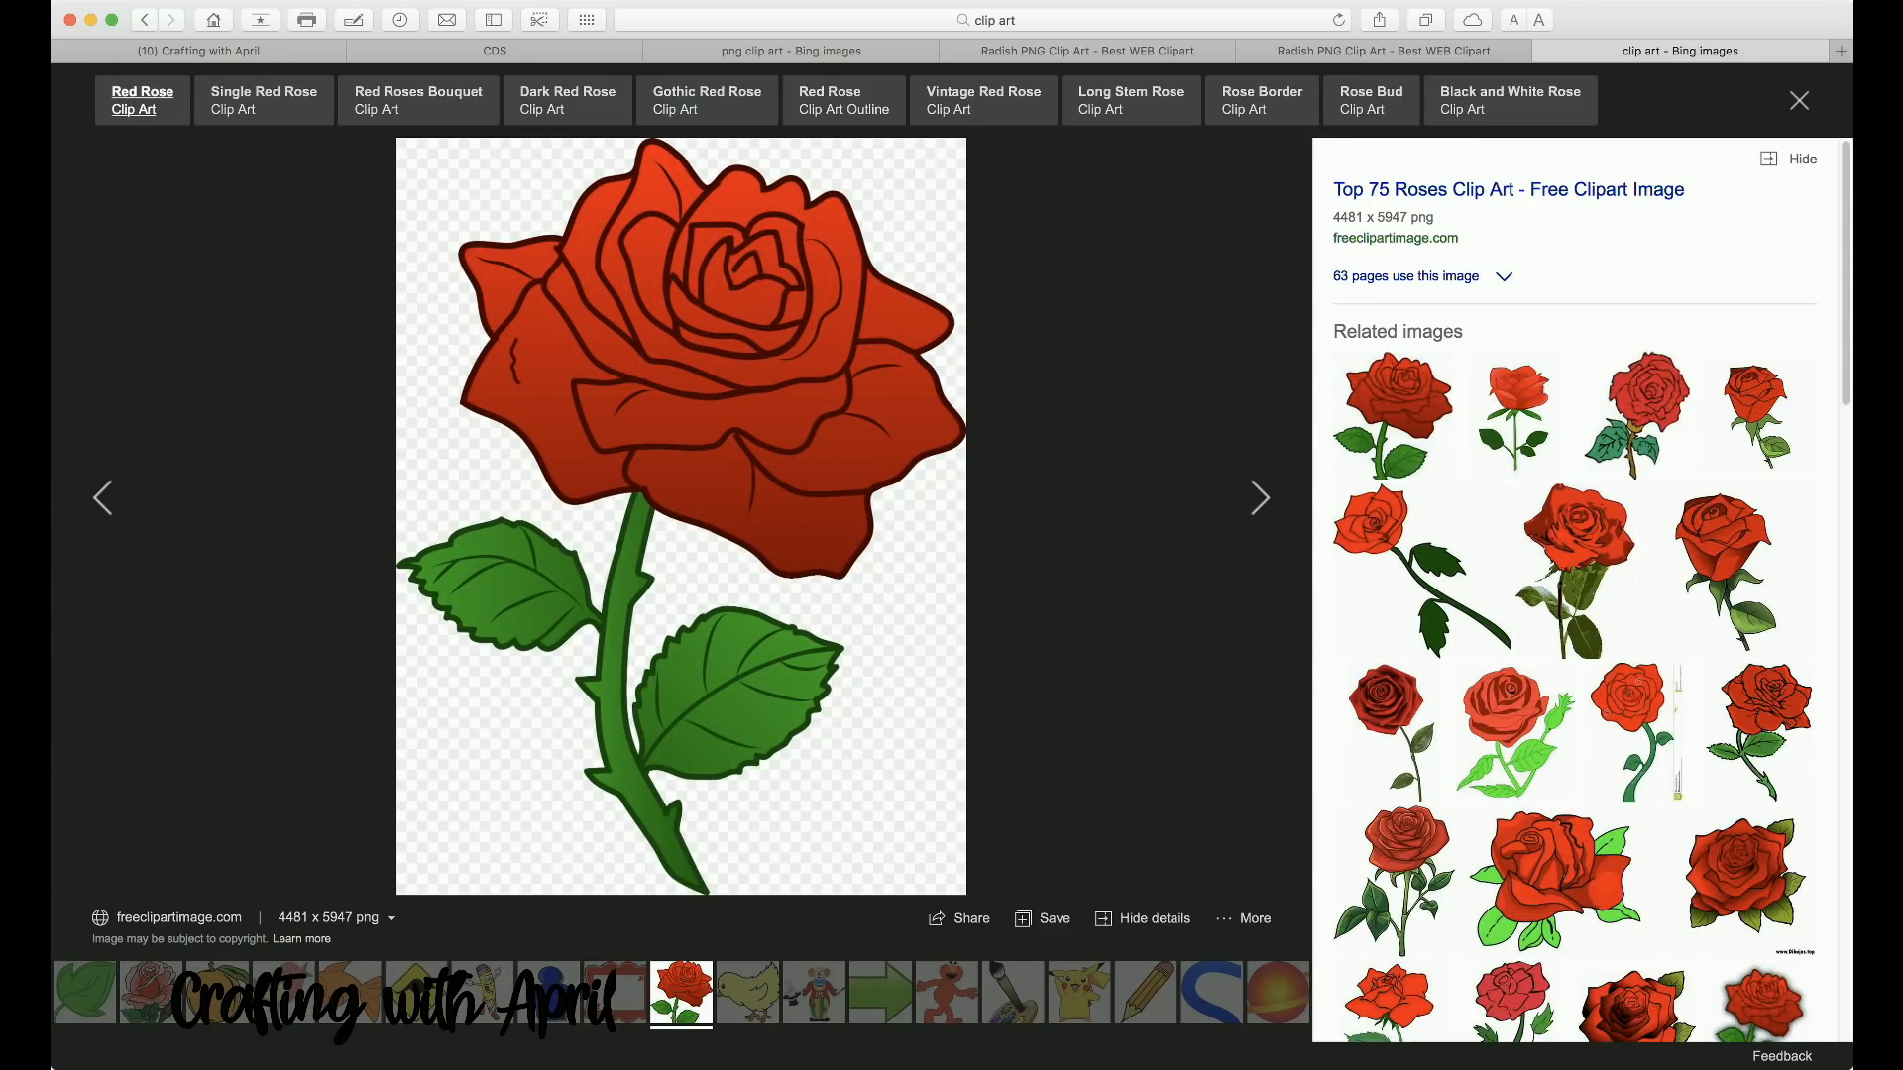
pyautogui.press('Escape')
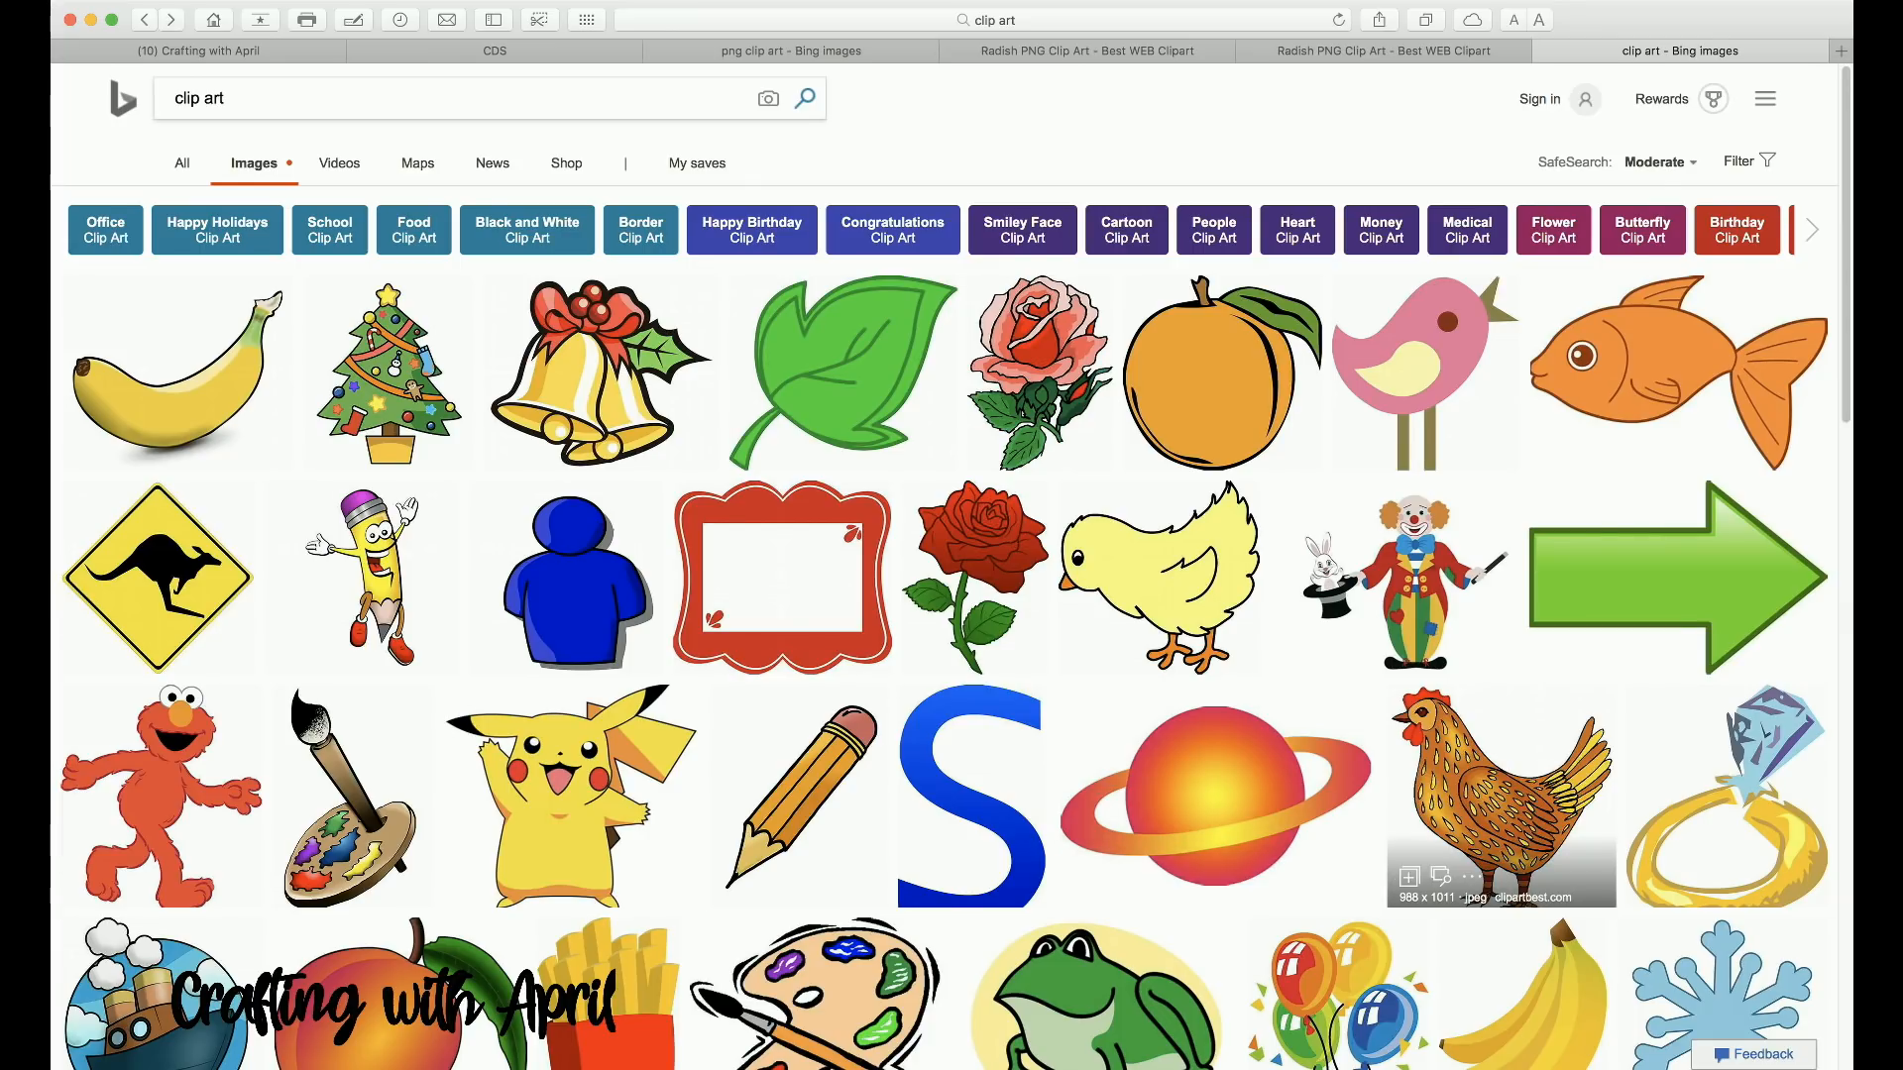
pyautogui.click(1502, 783)
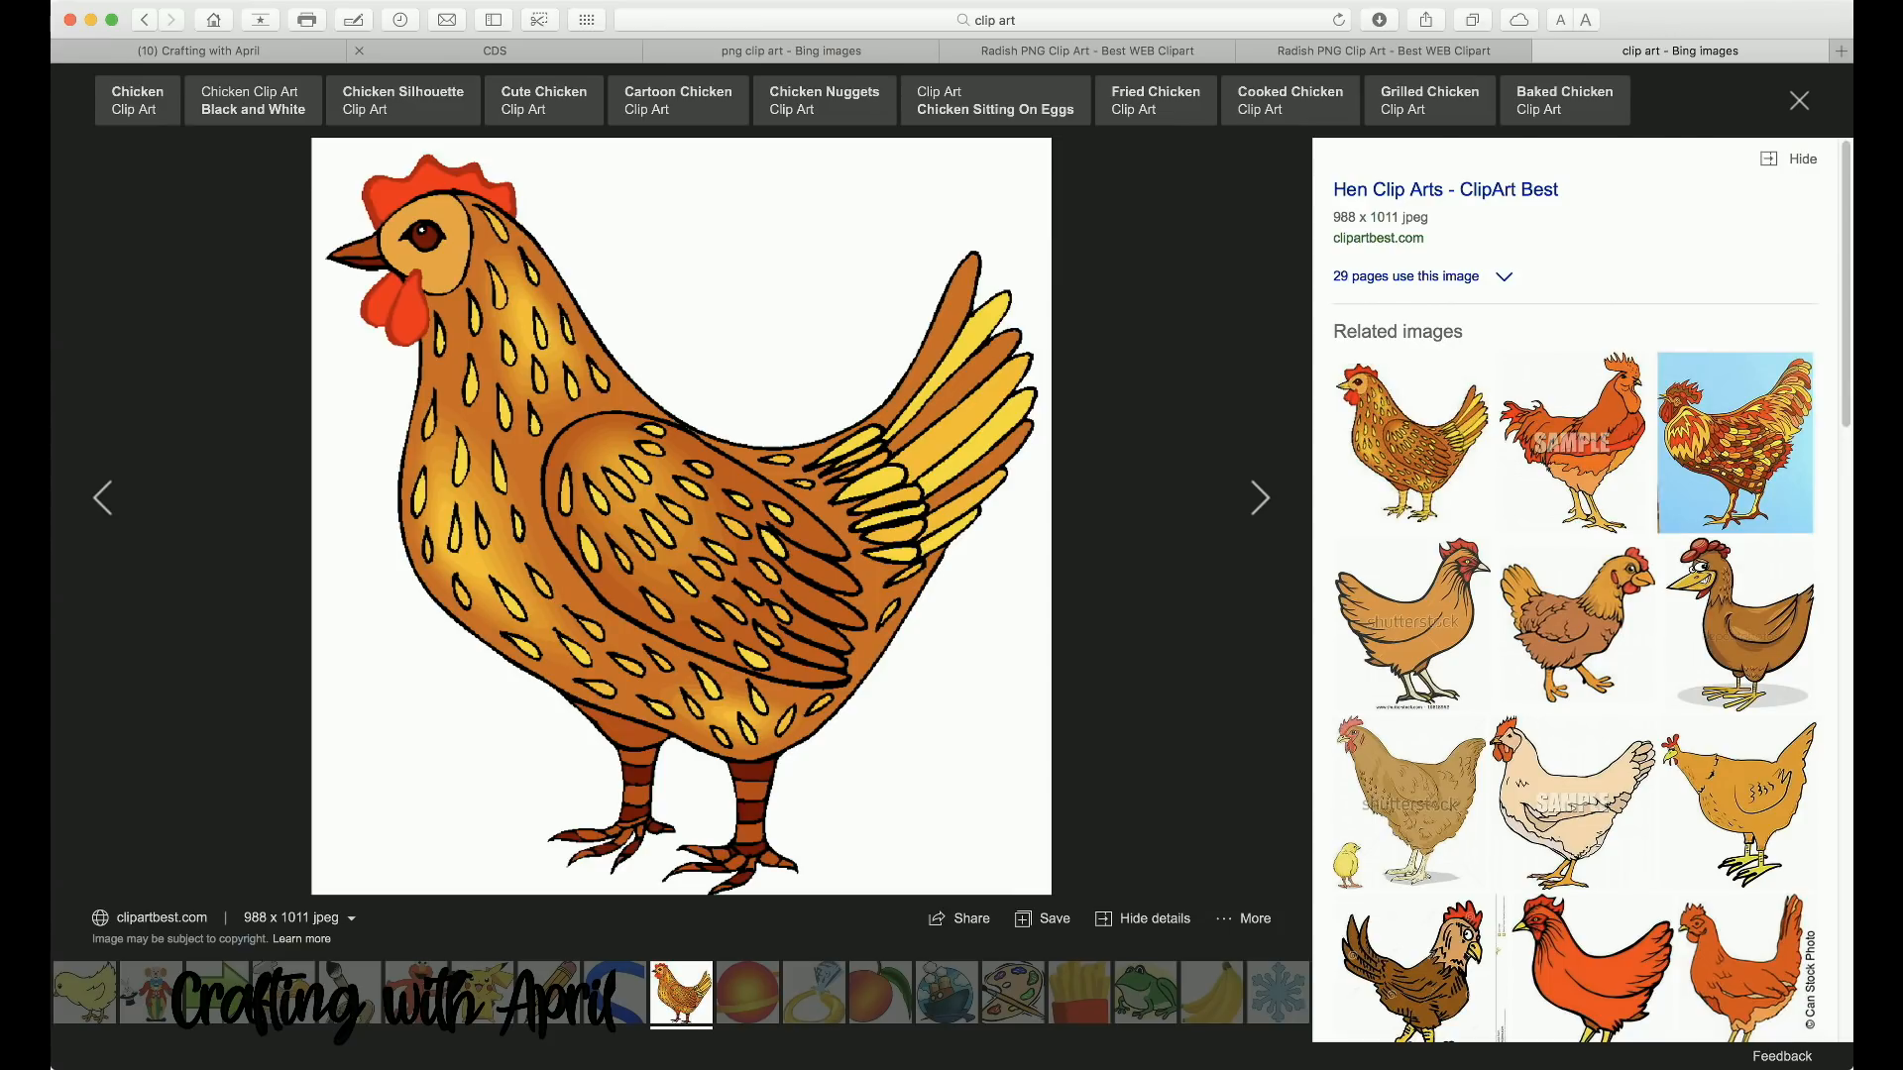
# Step: Switch to Cricut Design Space, start a new image upload, and close the first browser tab
pyautogui.click(494, 50)
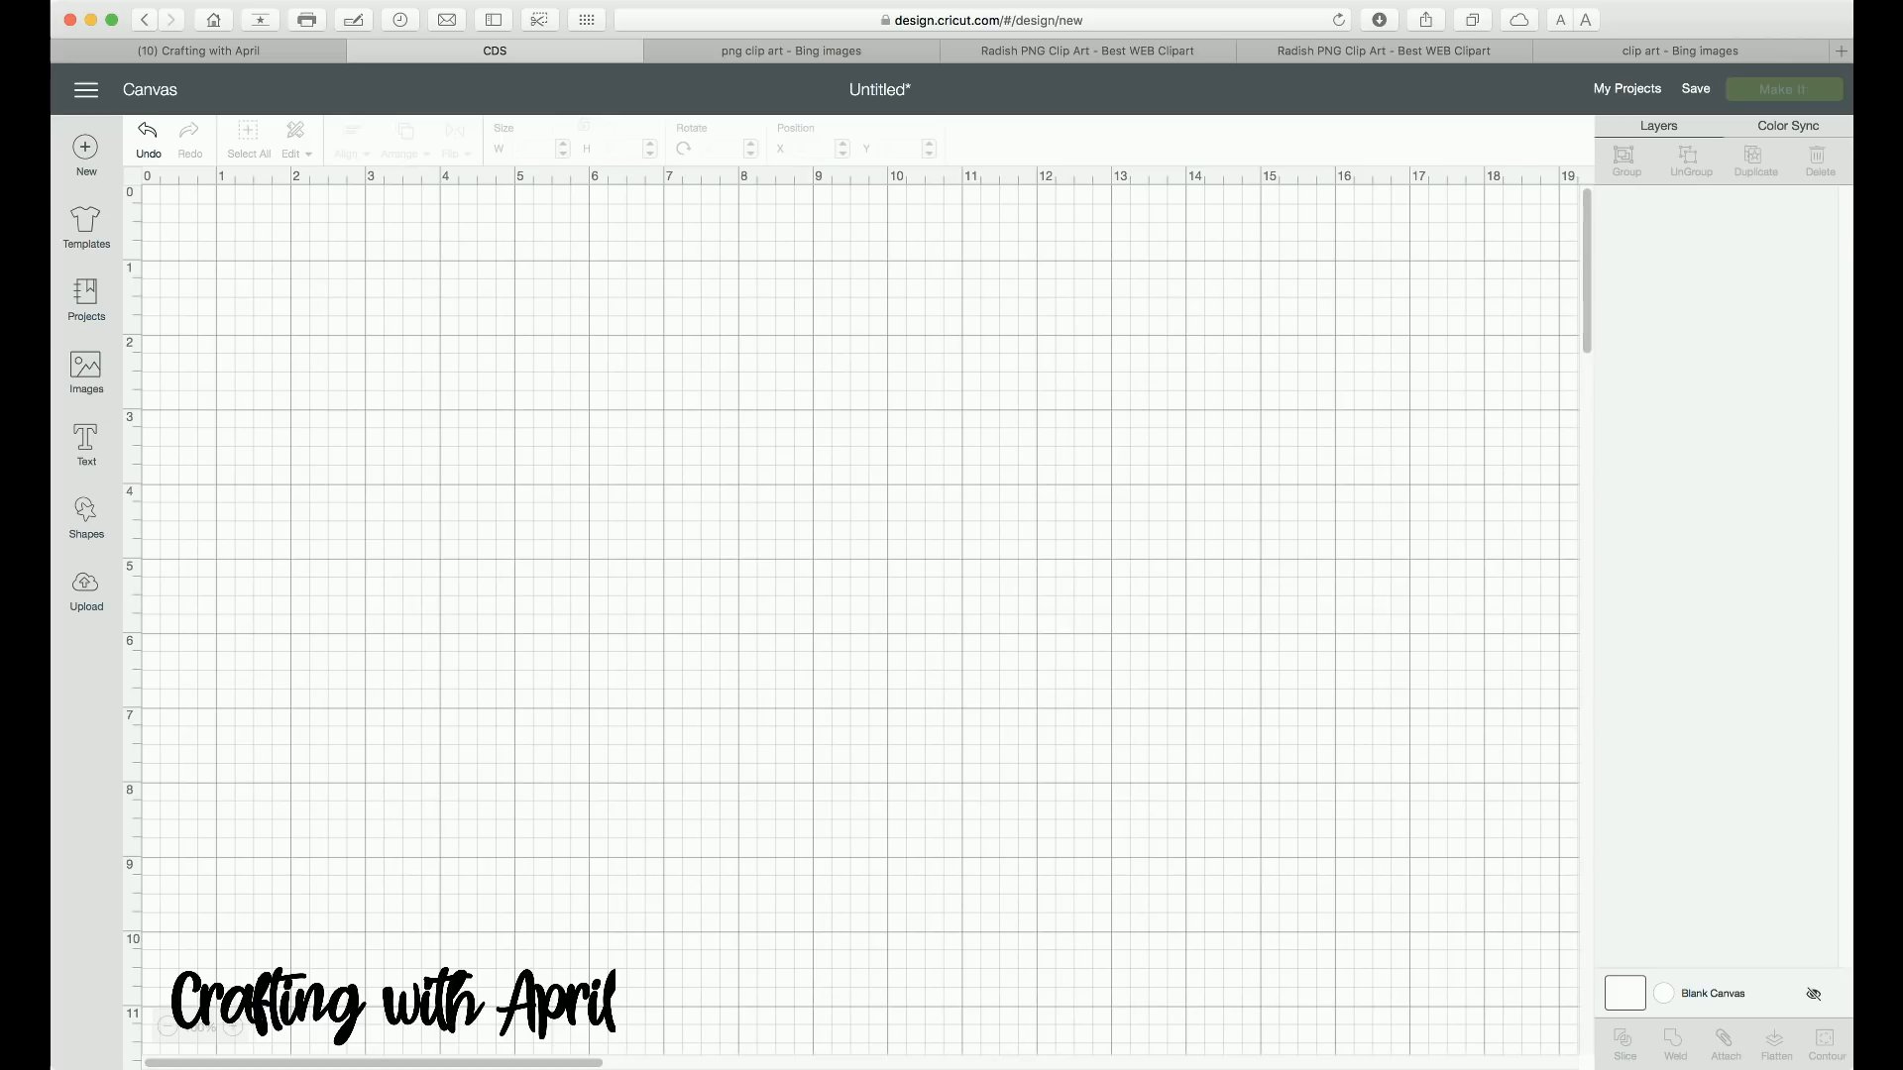
pyautogui.click(87, 592)
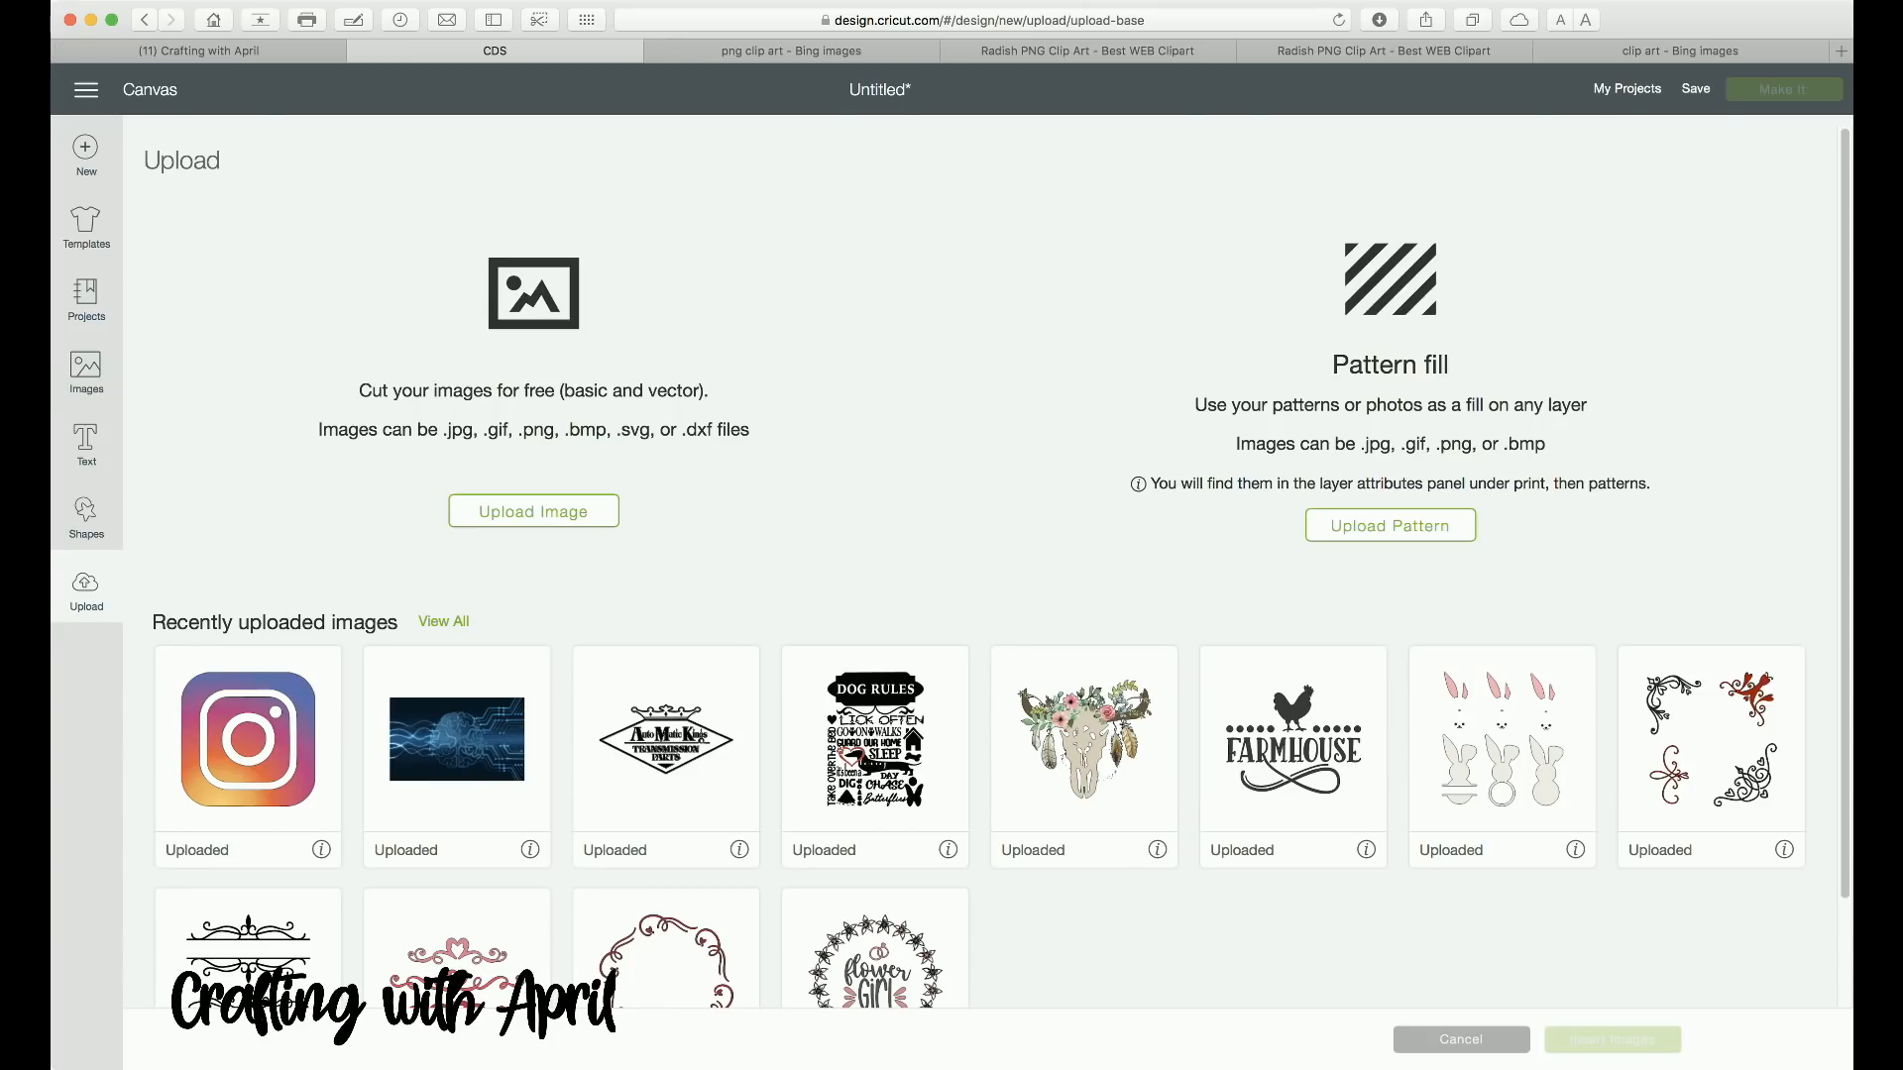
pyautogui.click(533, 511)
pyautogui.click(62, 51)
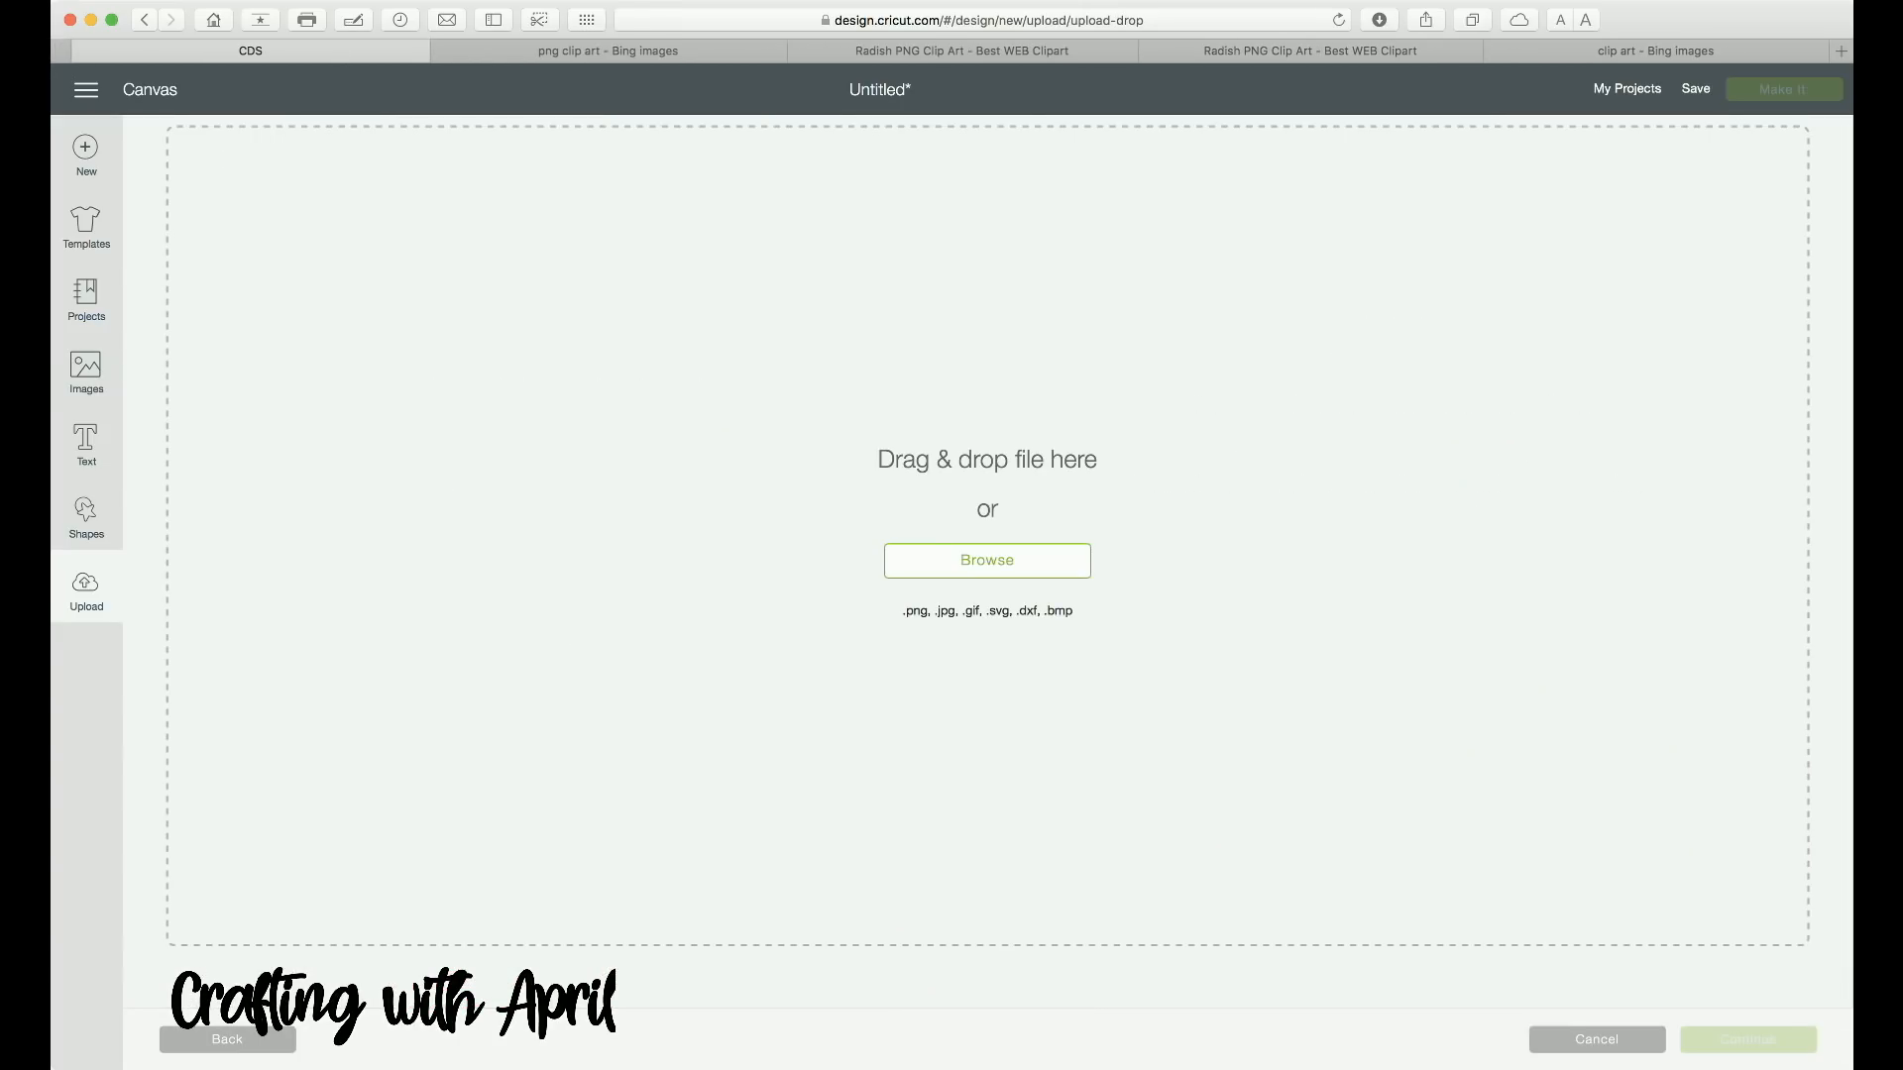
# Step: Load the hen clip art from the computer into the image upload
pyautogui.click(987, 561)
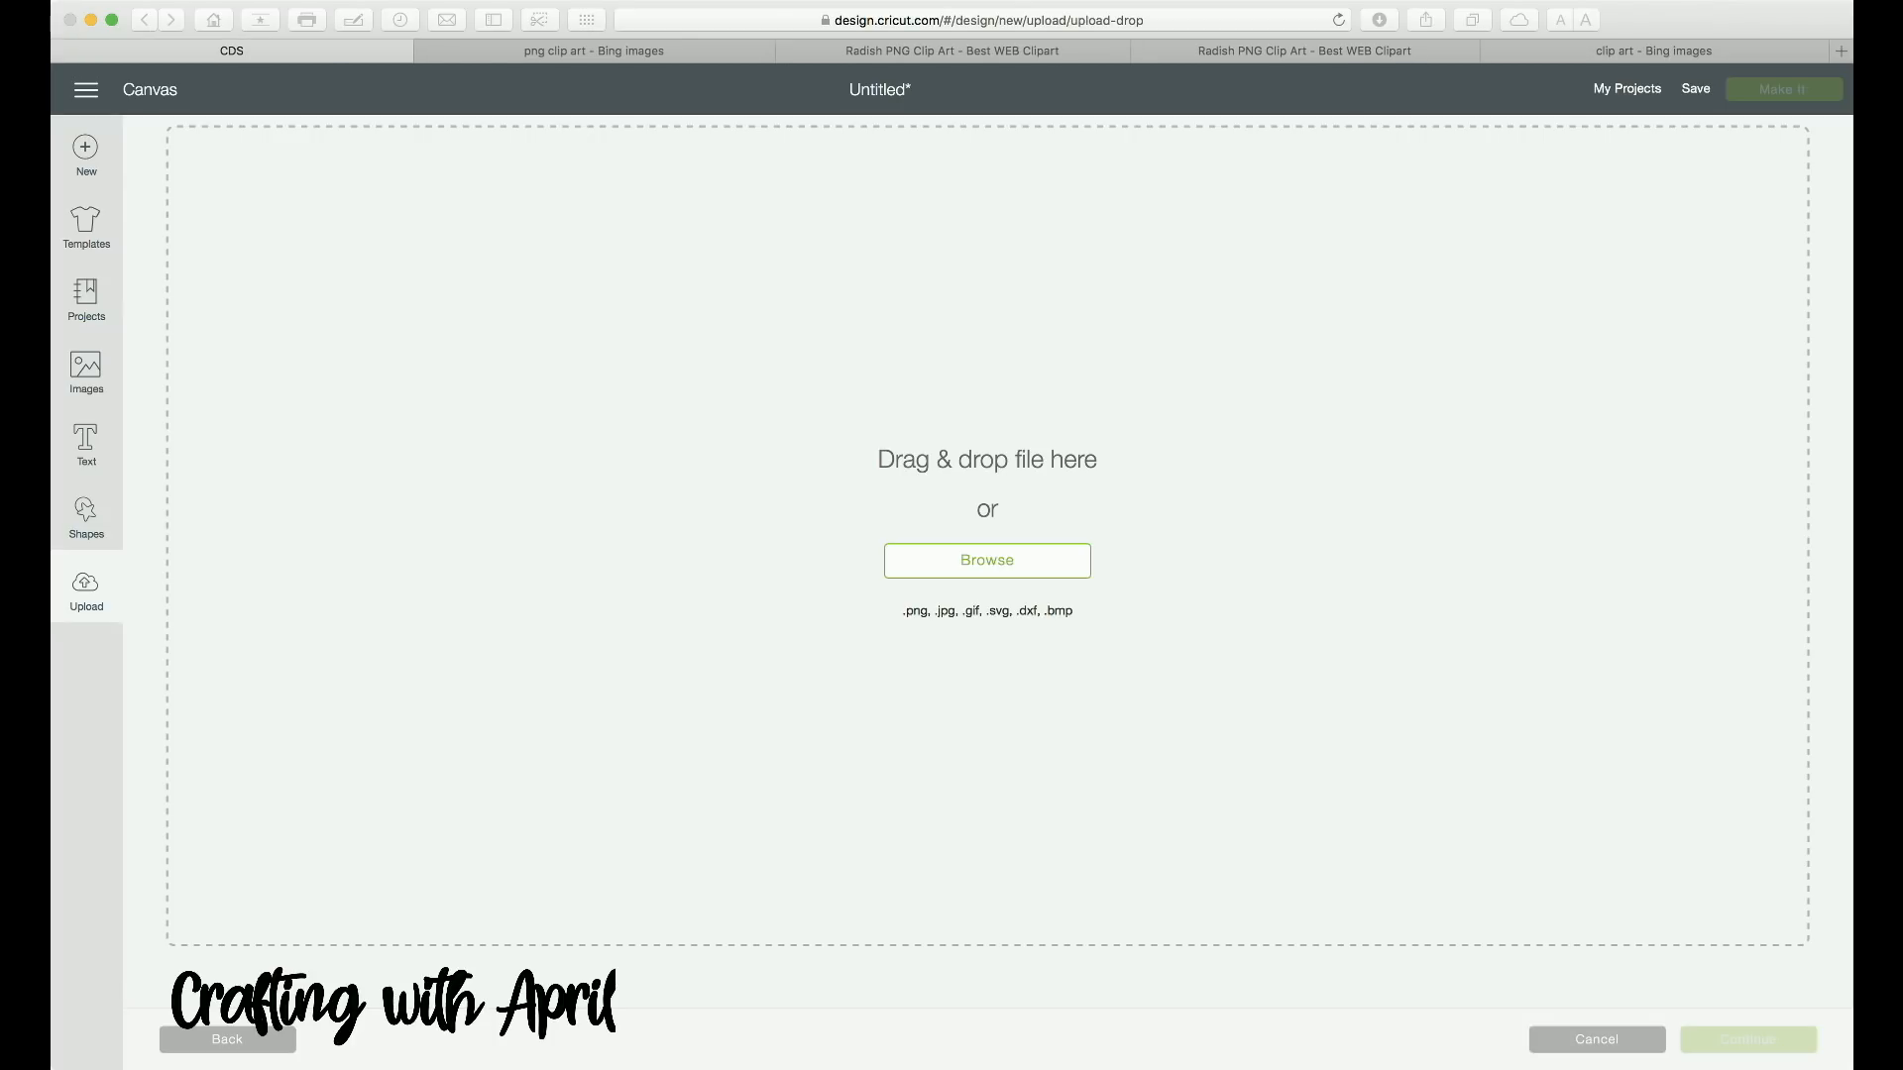
pyautogui.press('Return')
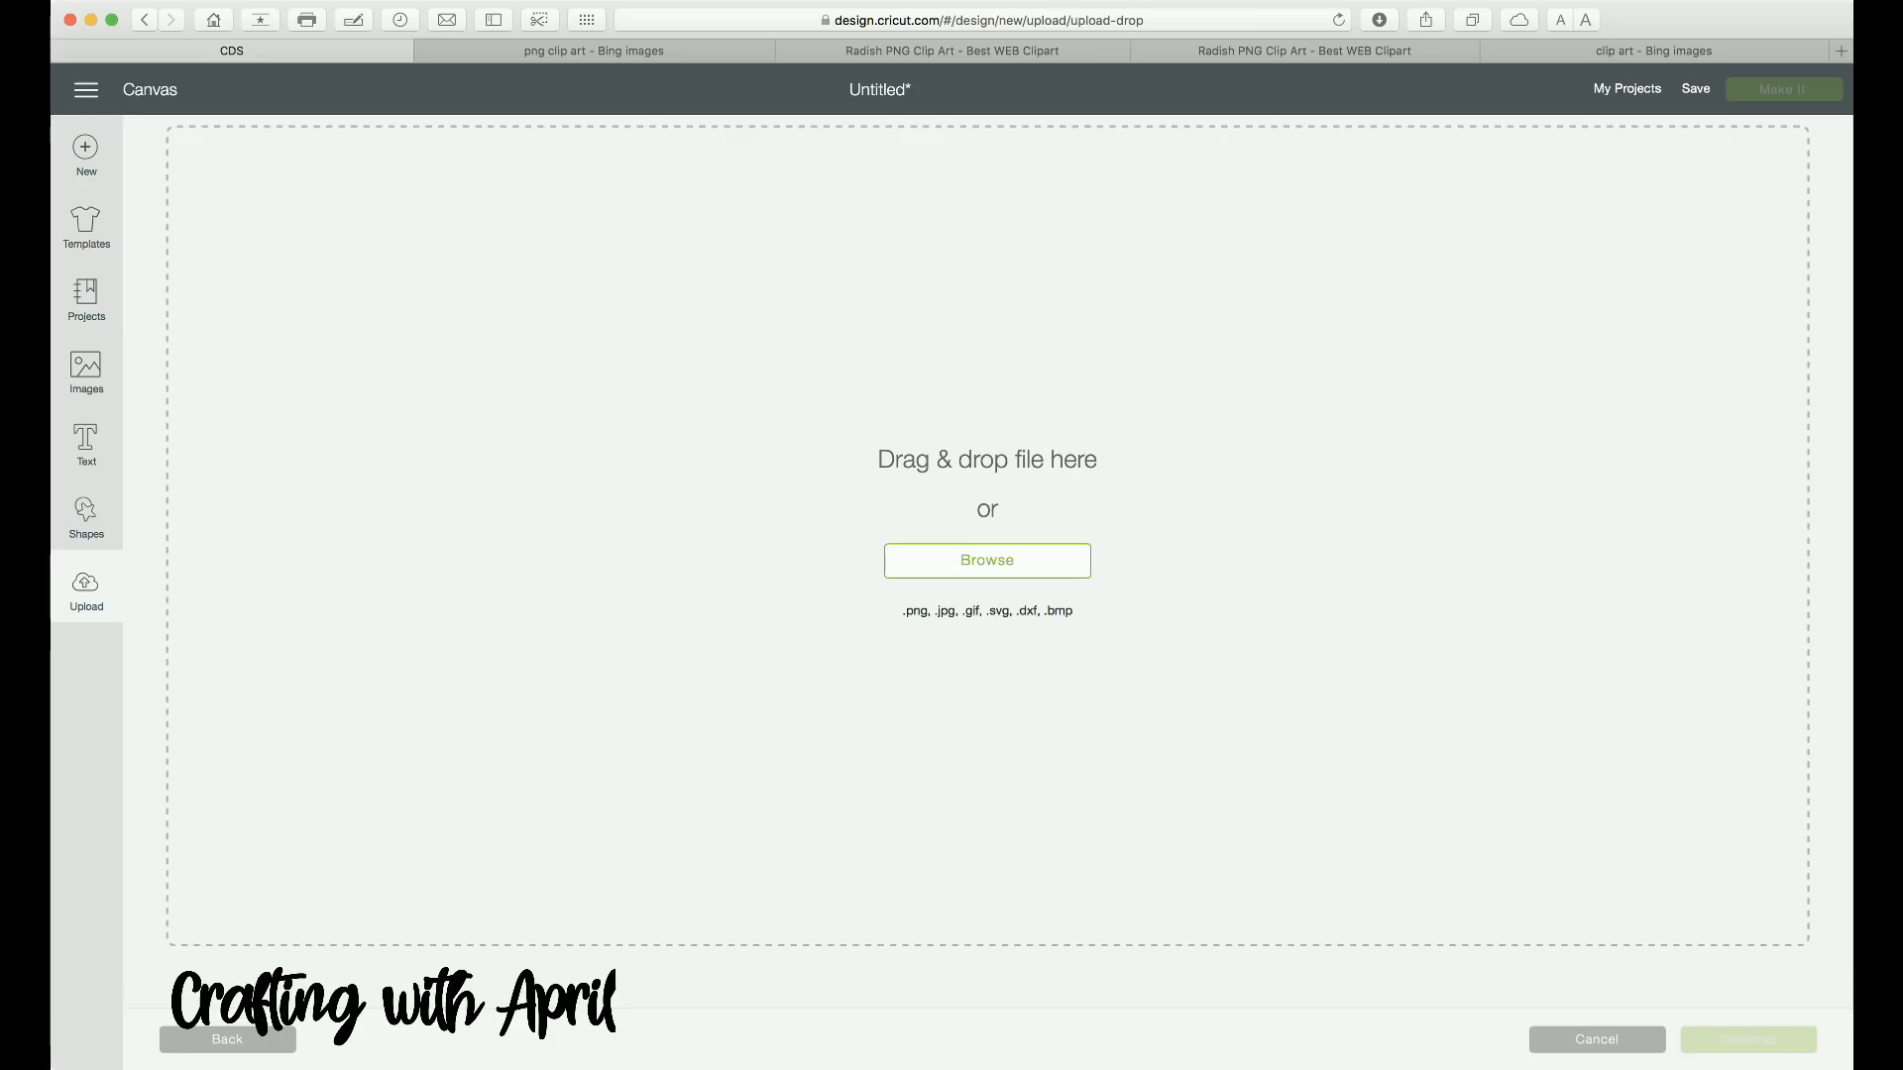
pyautogui.press('super+Tab')
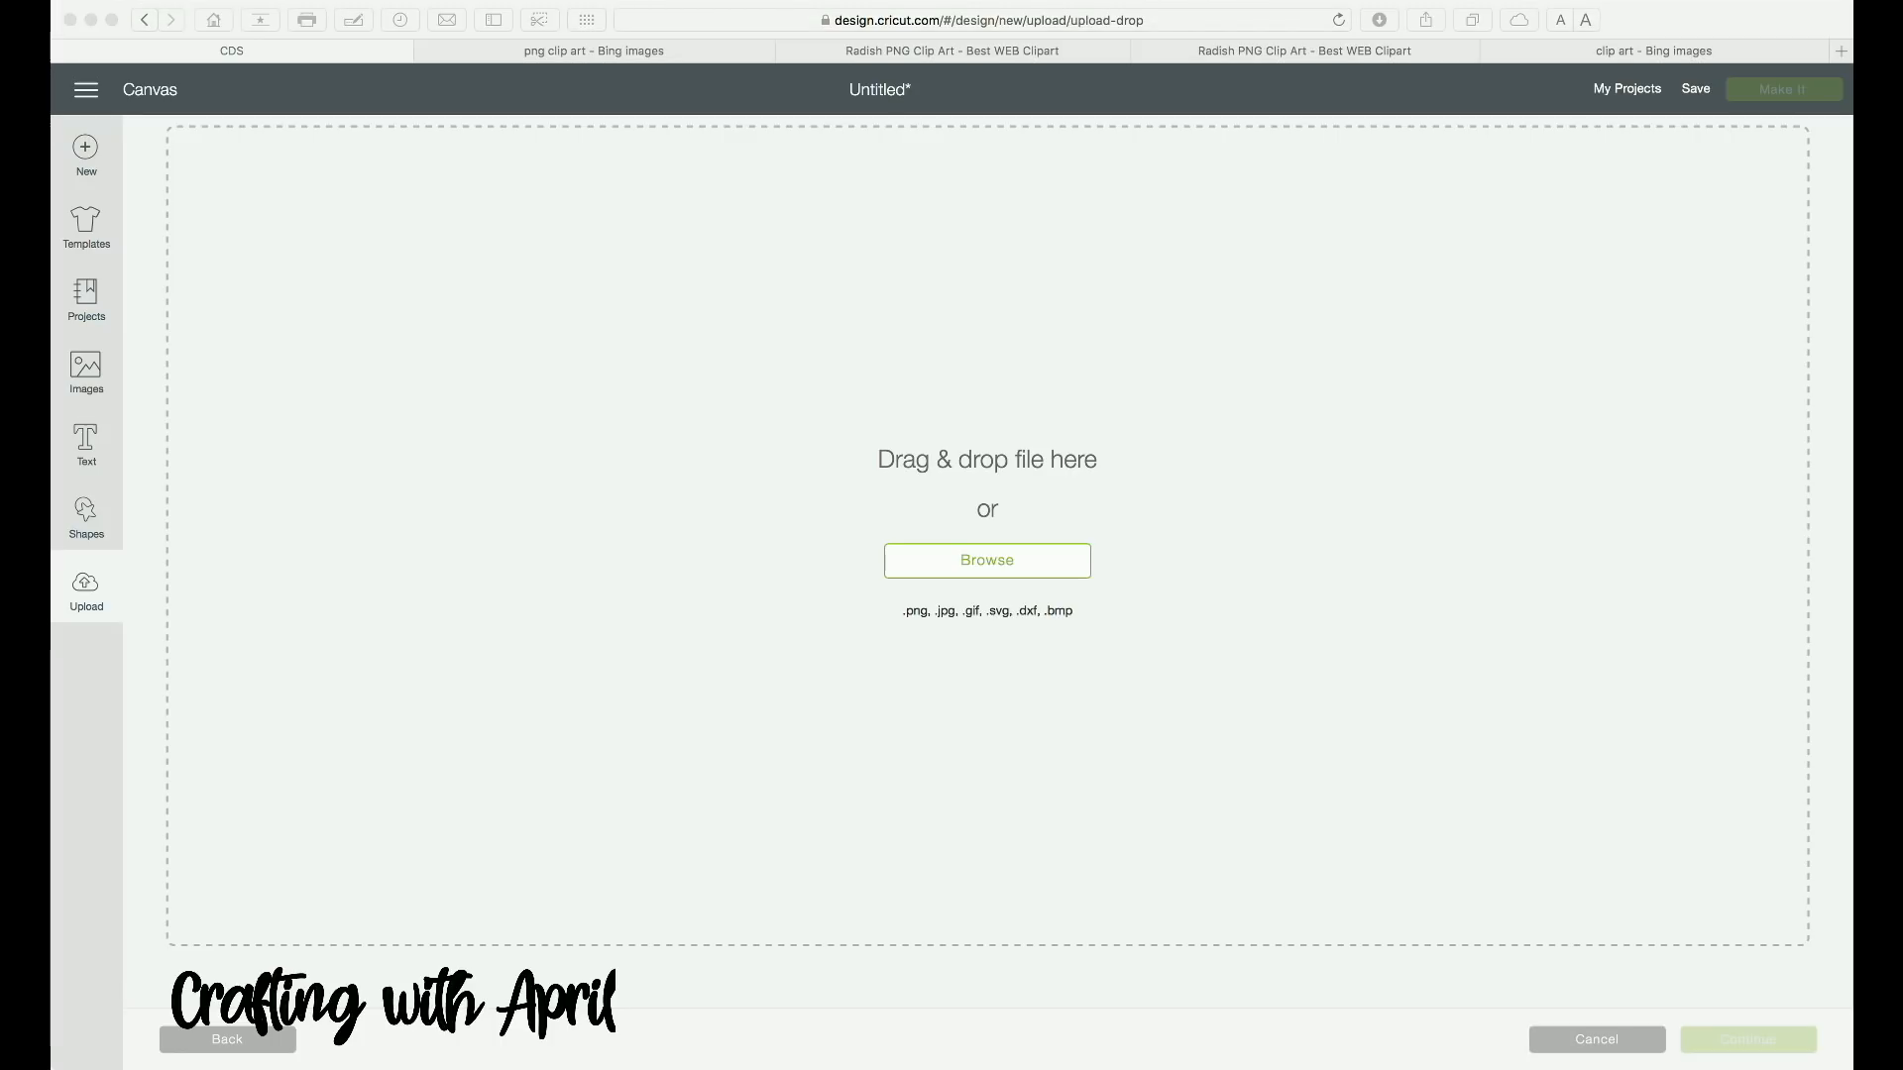
pyautogui.moveTo(1834, 535); pyautogui.dragTo(987, 535)
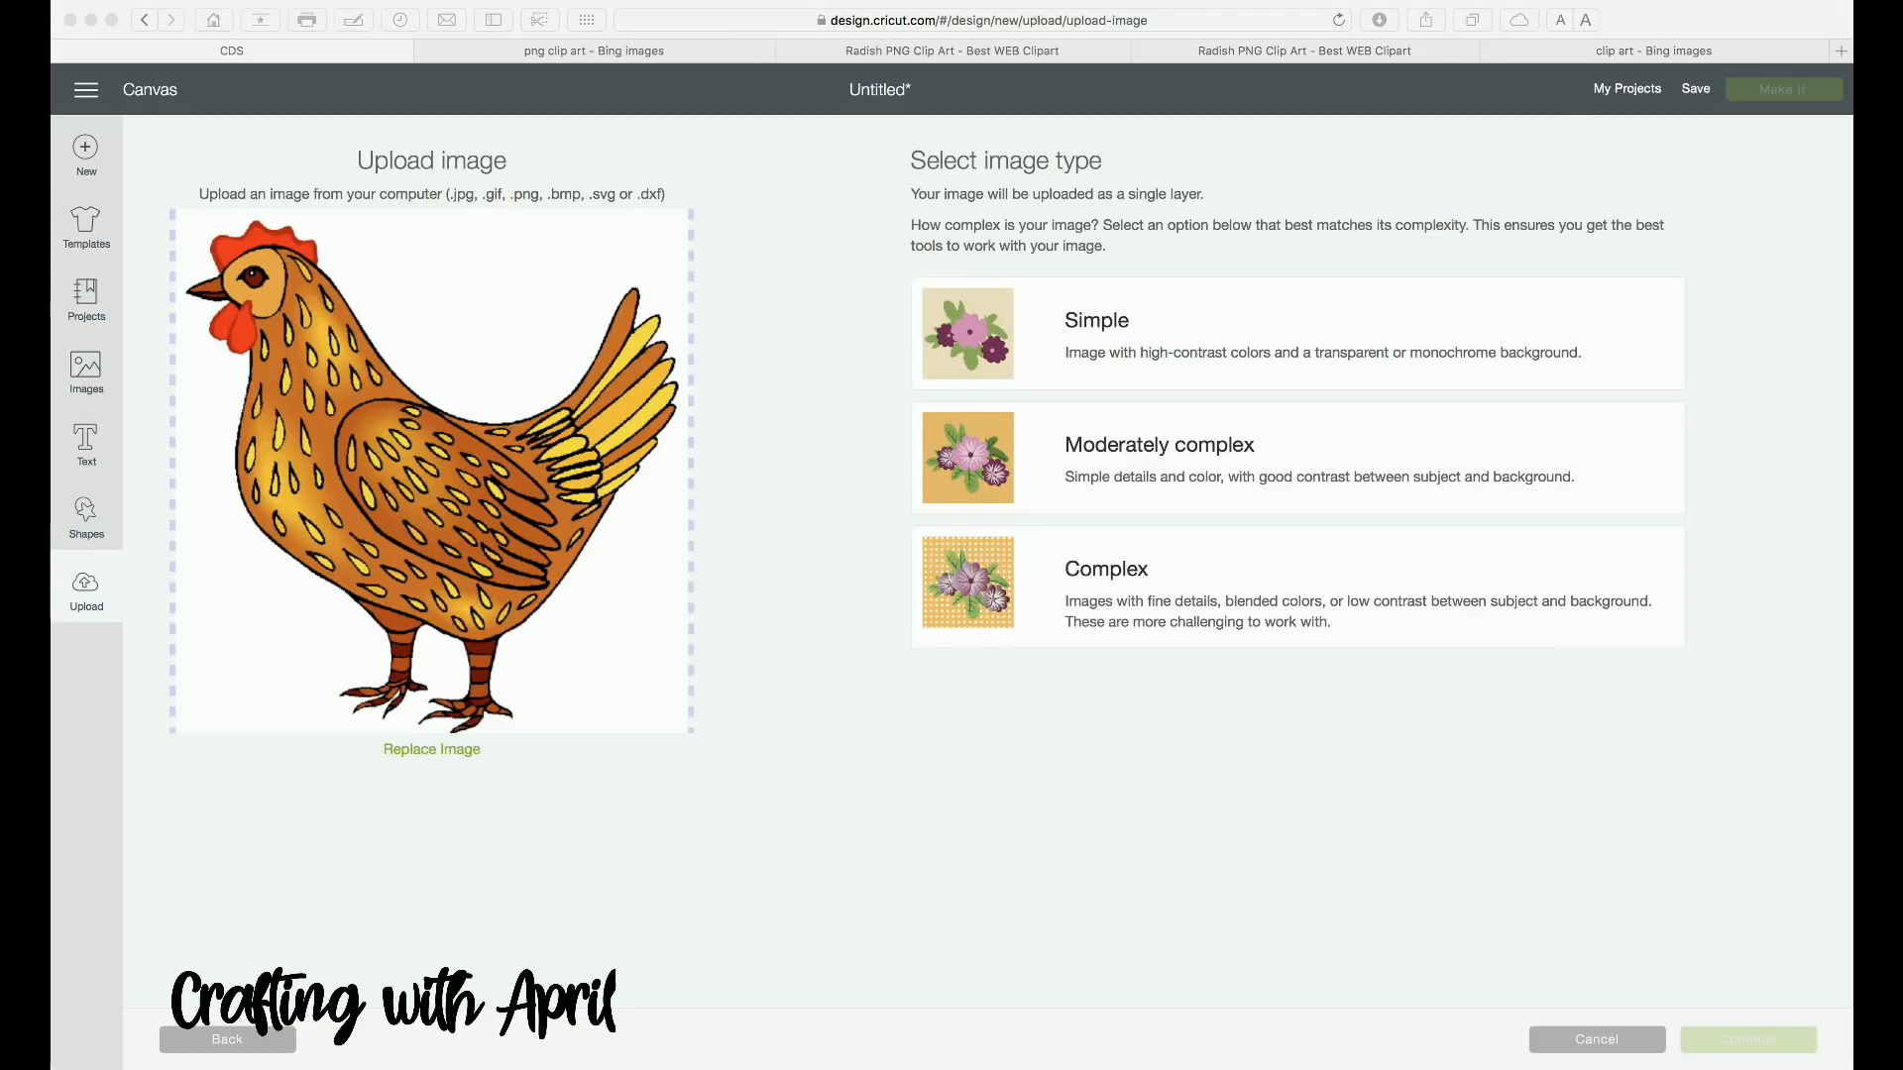
pyautogui.press('super+Tab')
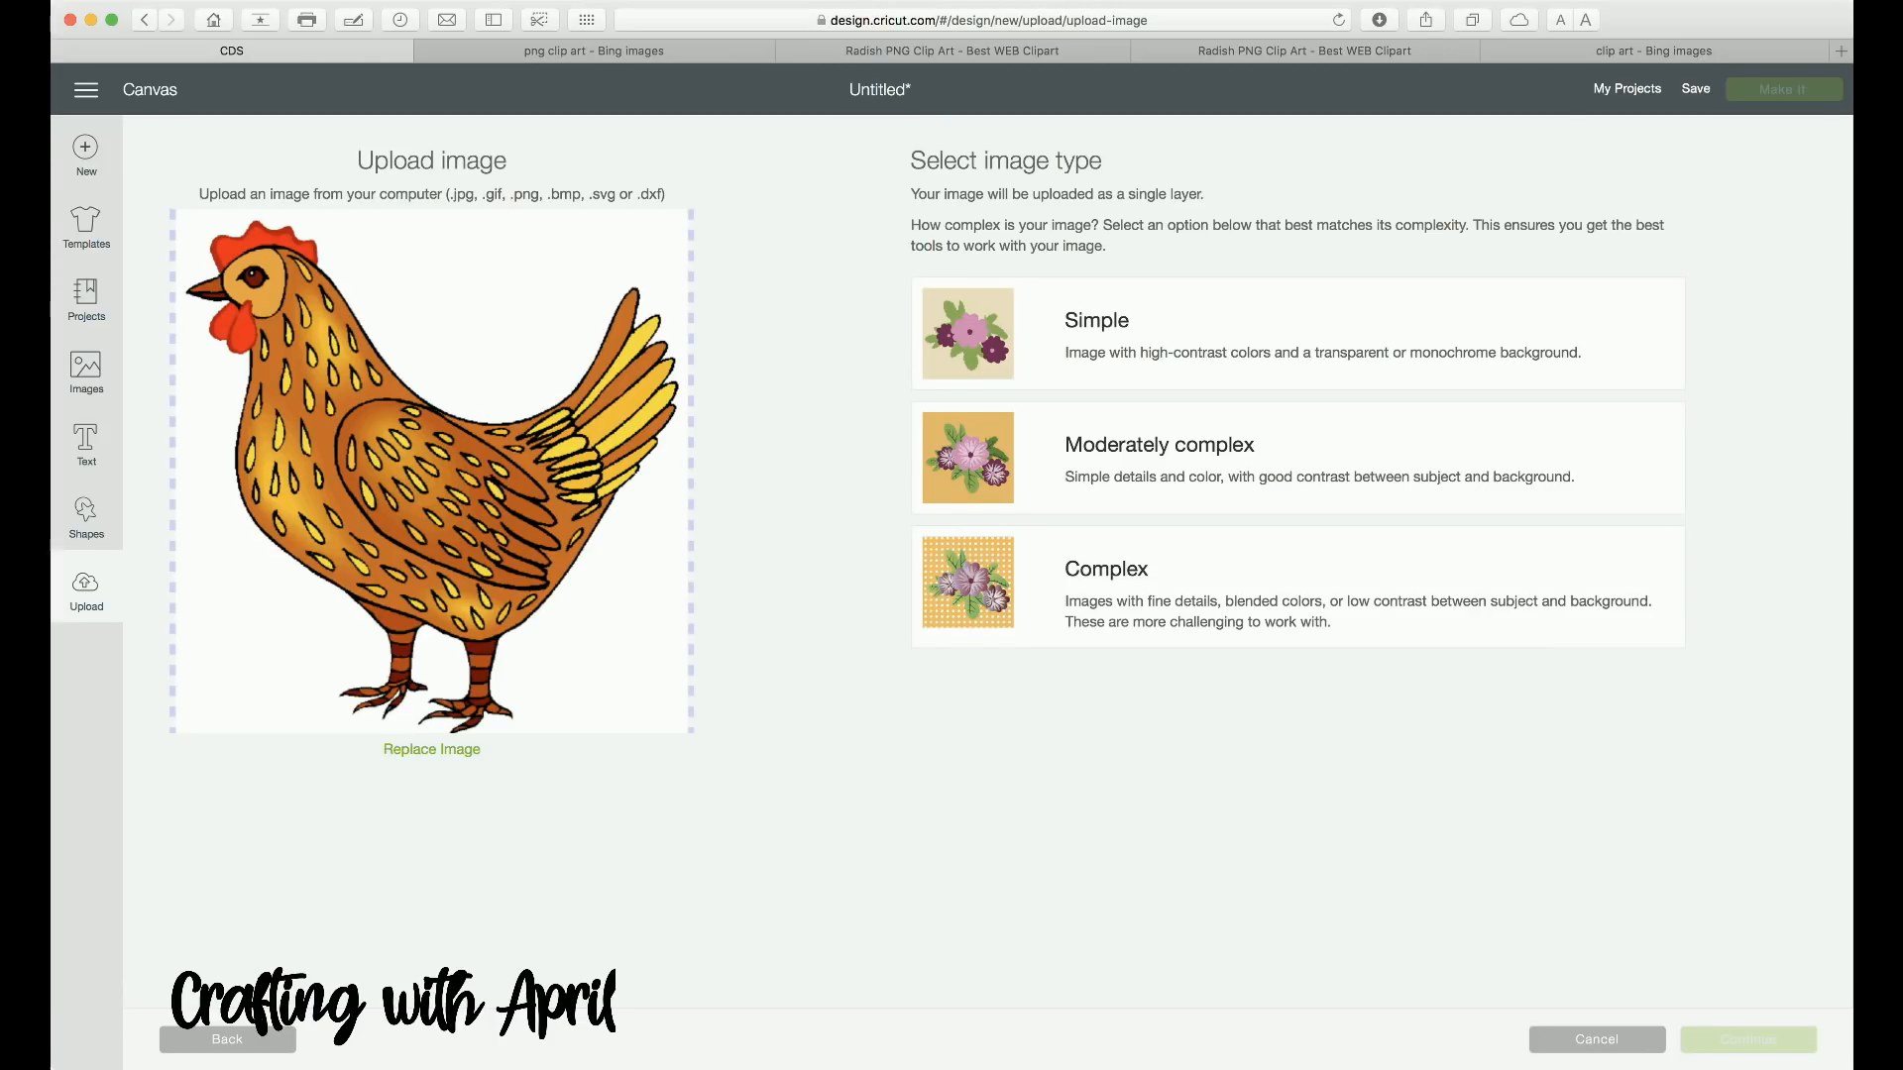
# Step: Set the hen's image type to Complex, check its save previews with the background left in, and return to the Select & erase editor
pyautogui.click(1297, 586)
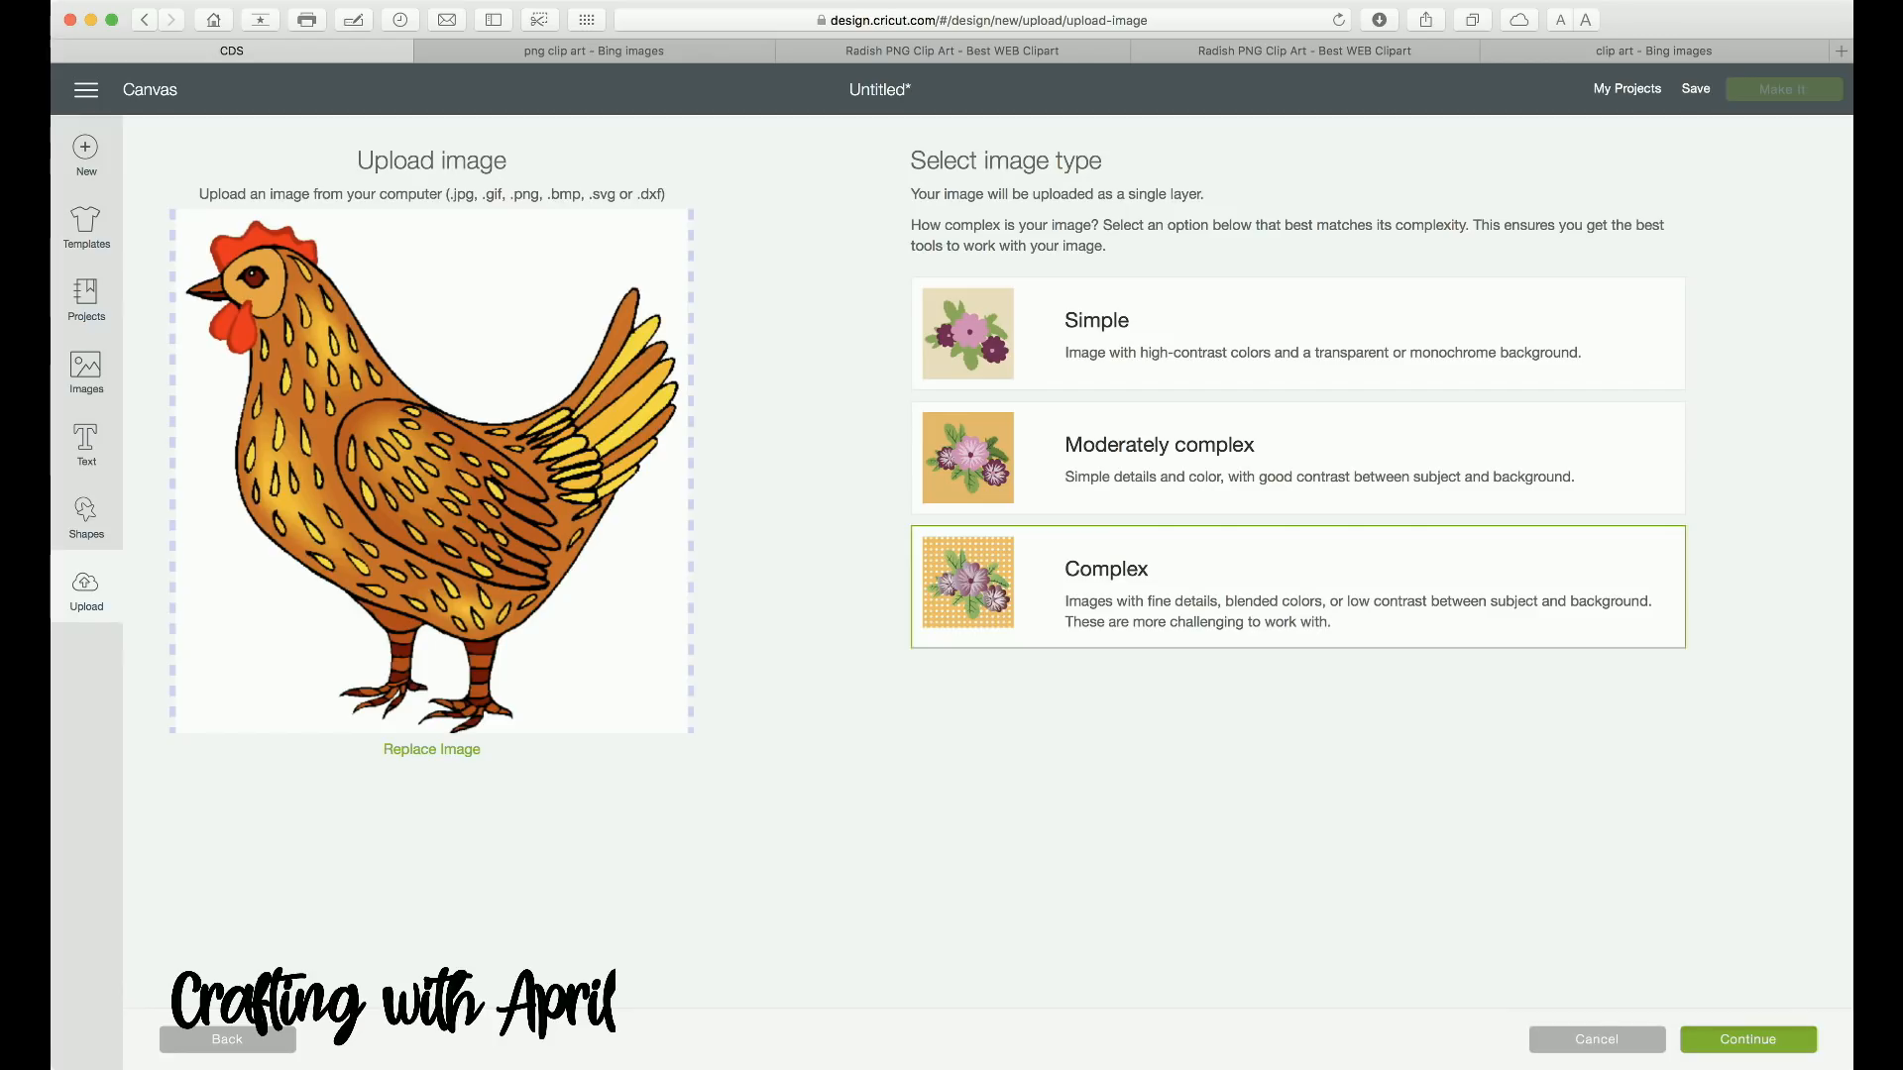
pyautogui.click(1747, 1039)
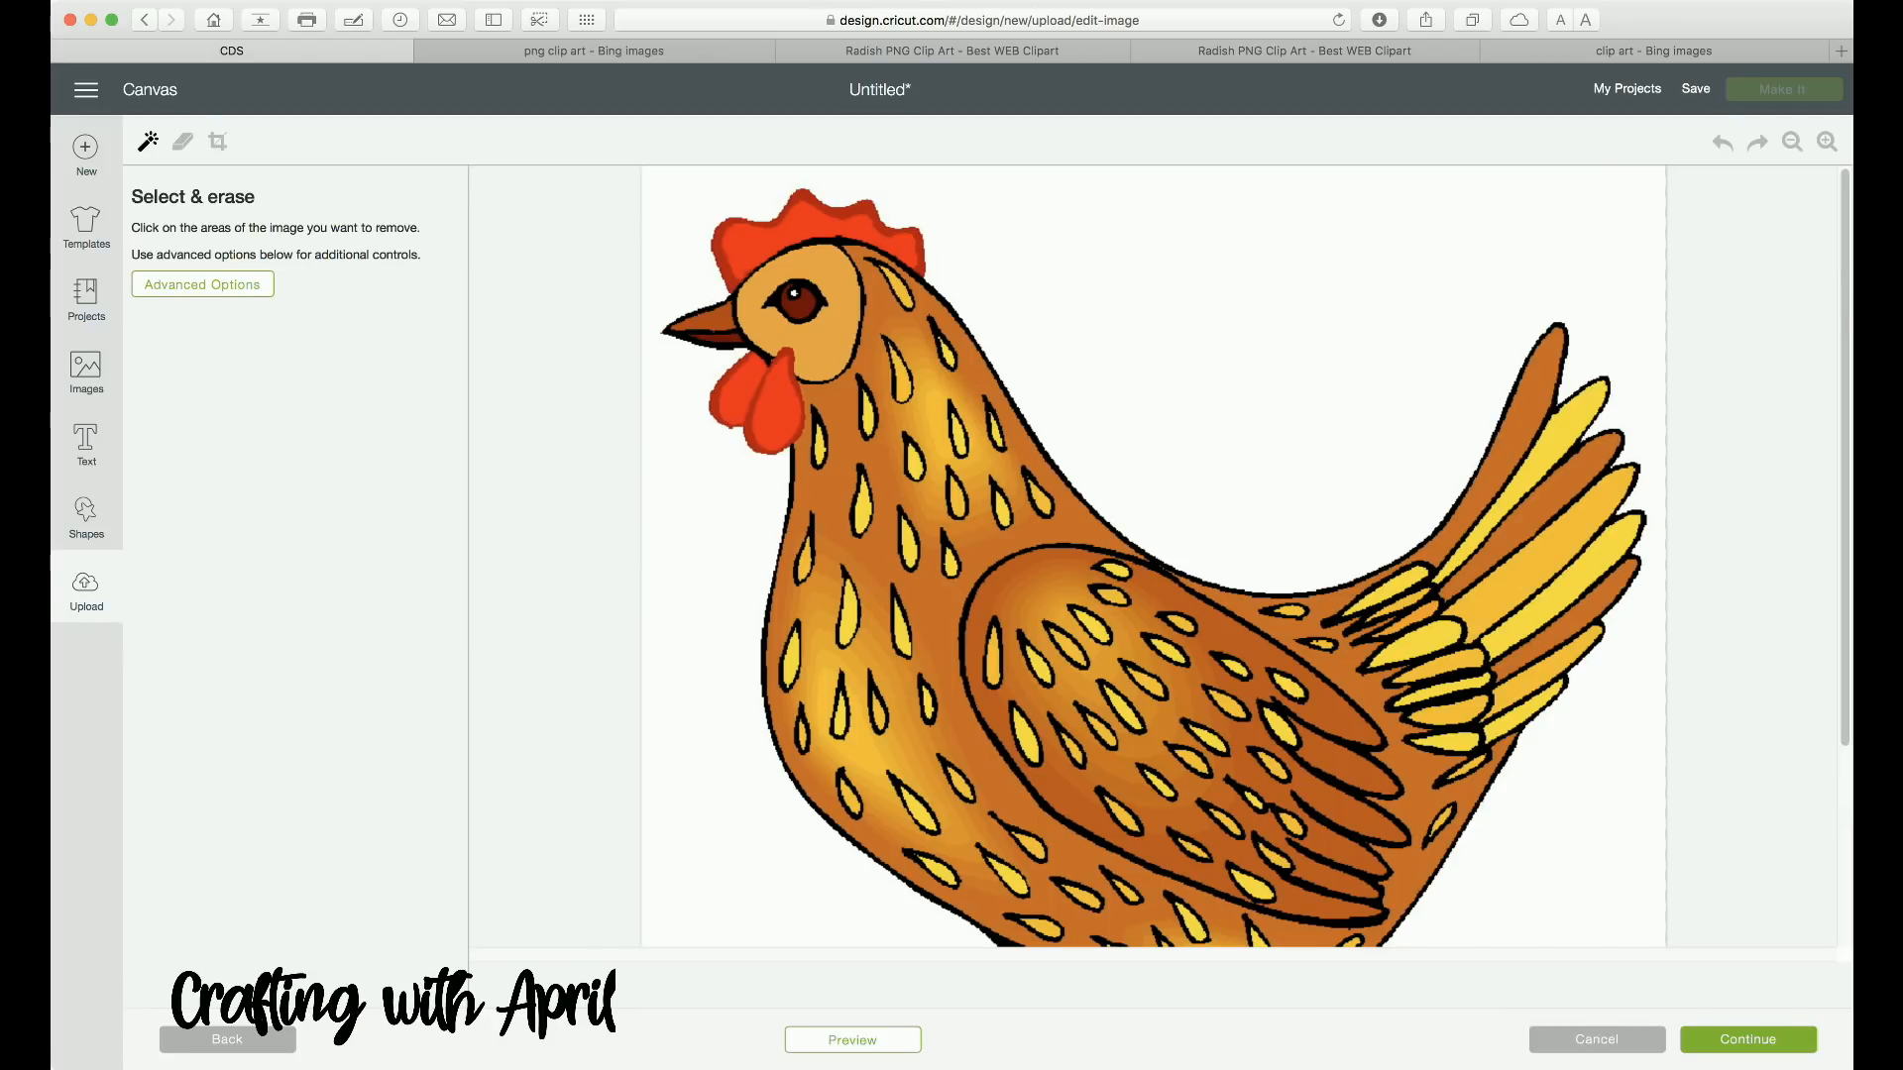
pyautogui.click(1747, 1038)
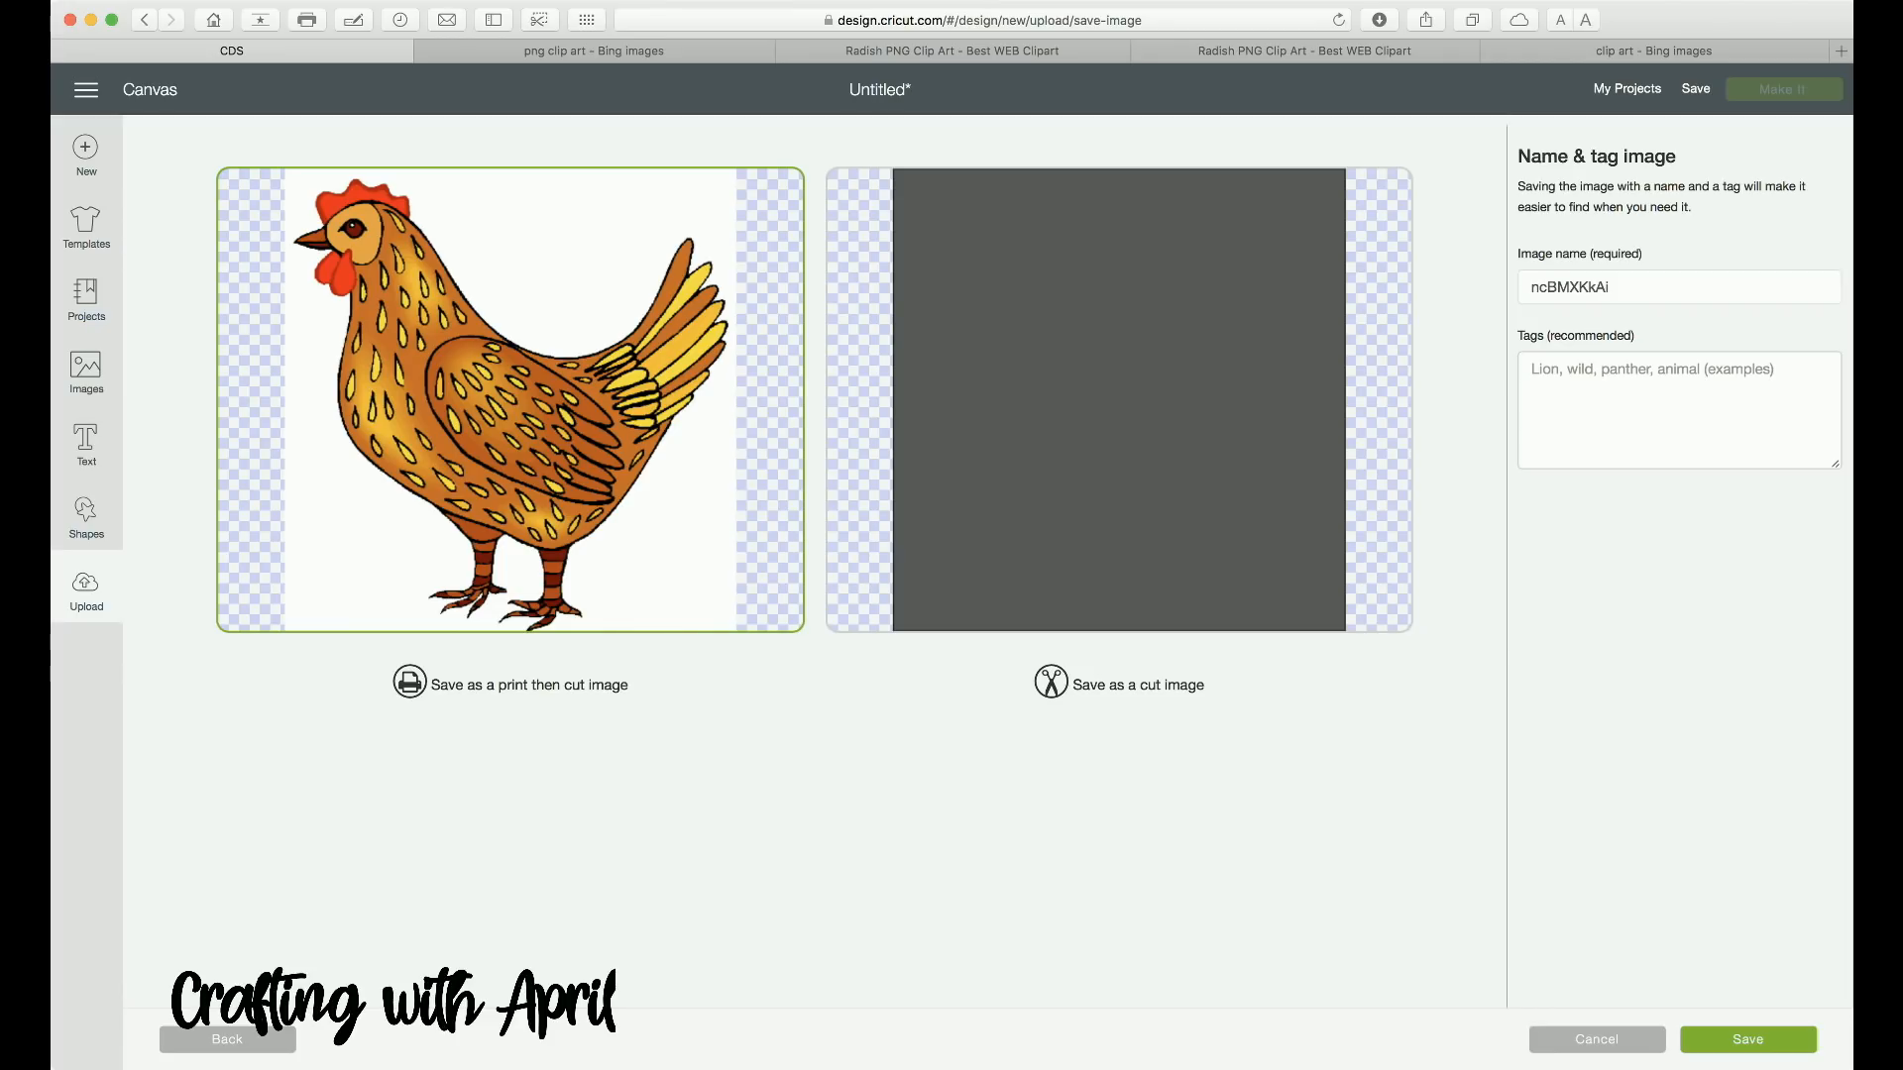
pyautogui.click(227, 1040)
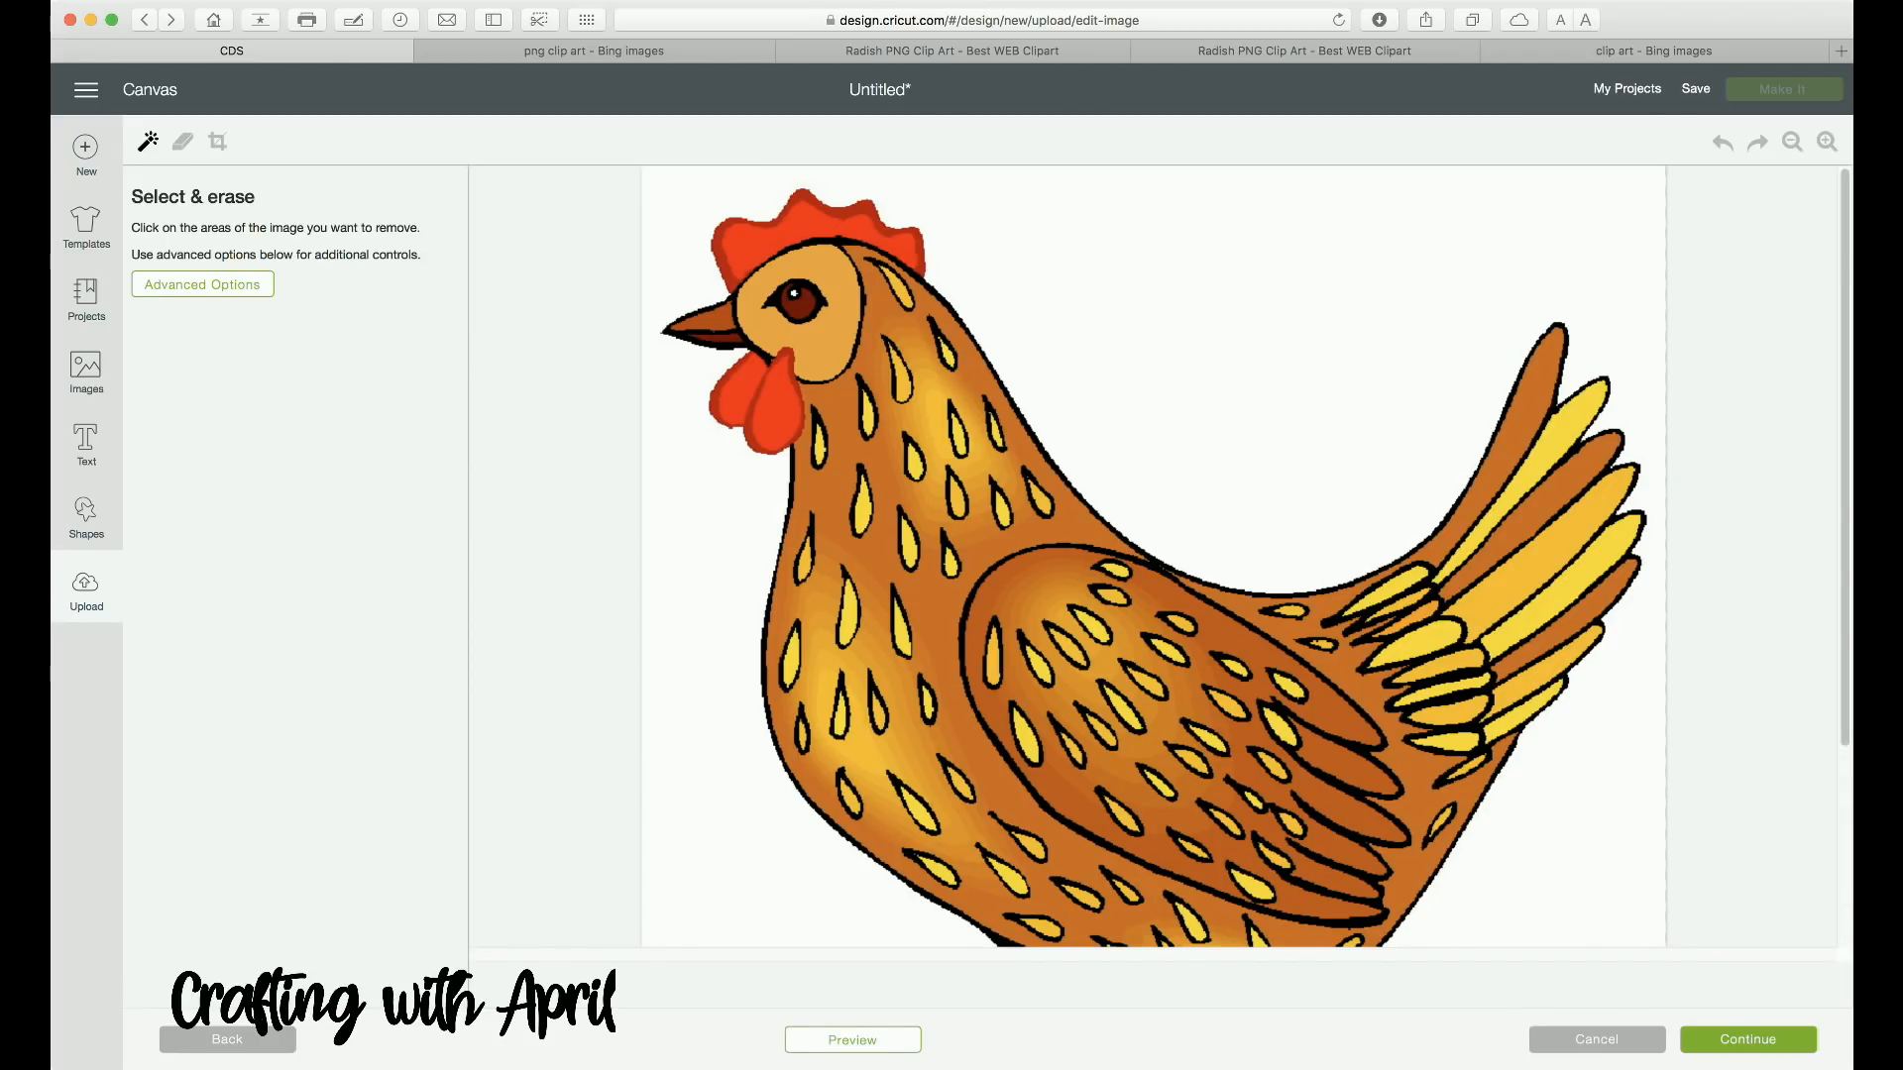
# Step: Remove the hen image's white background and continue to the save previews
pyautogui.click(1229, 377)
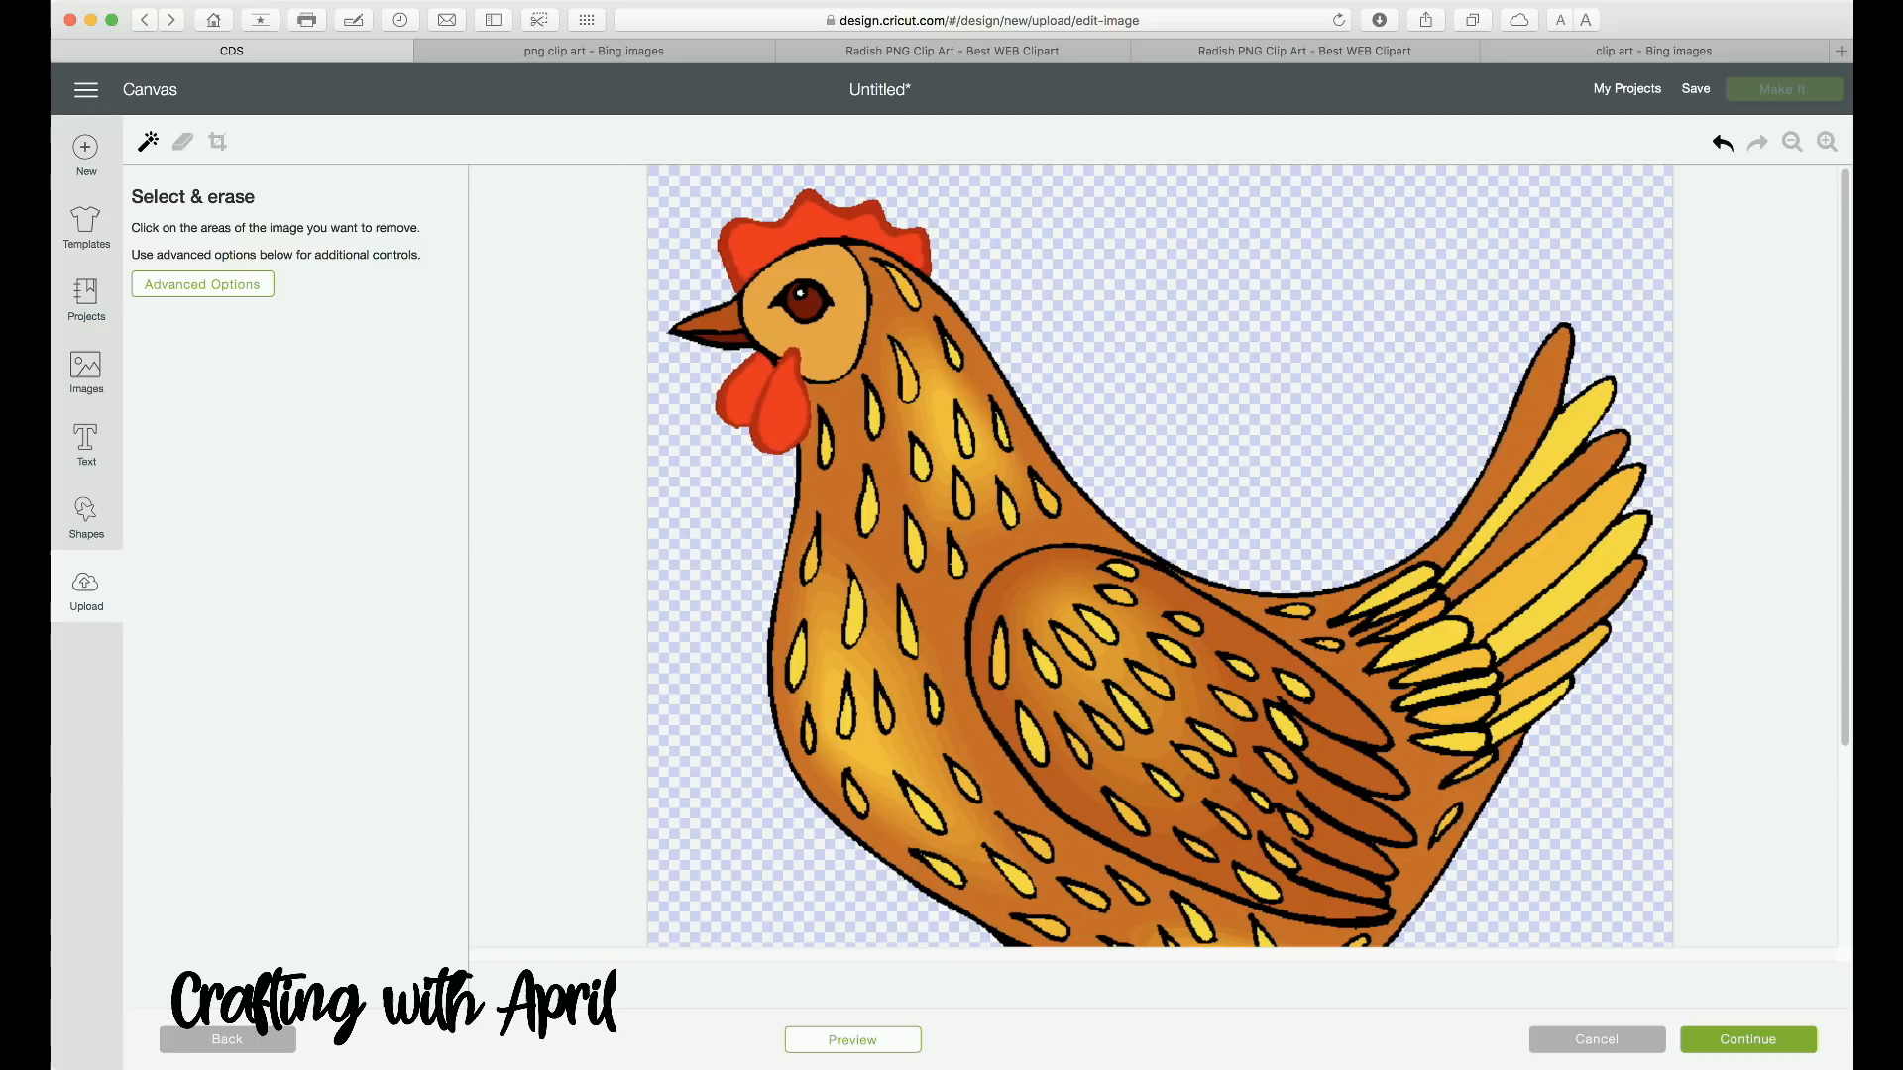
pyautogui.scroll(-5, 1159, 555)
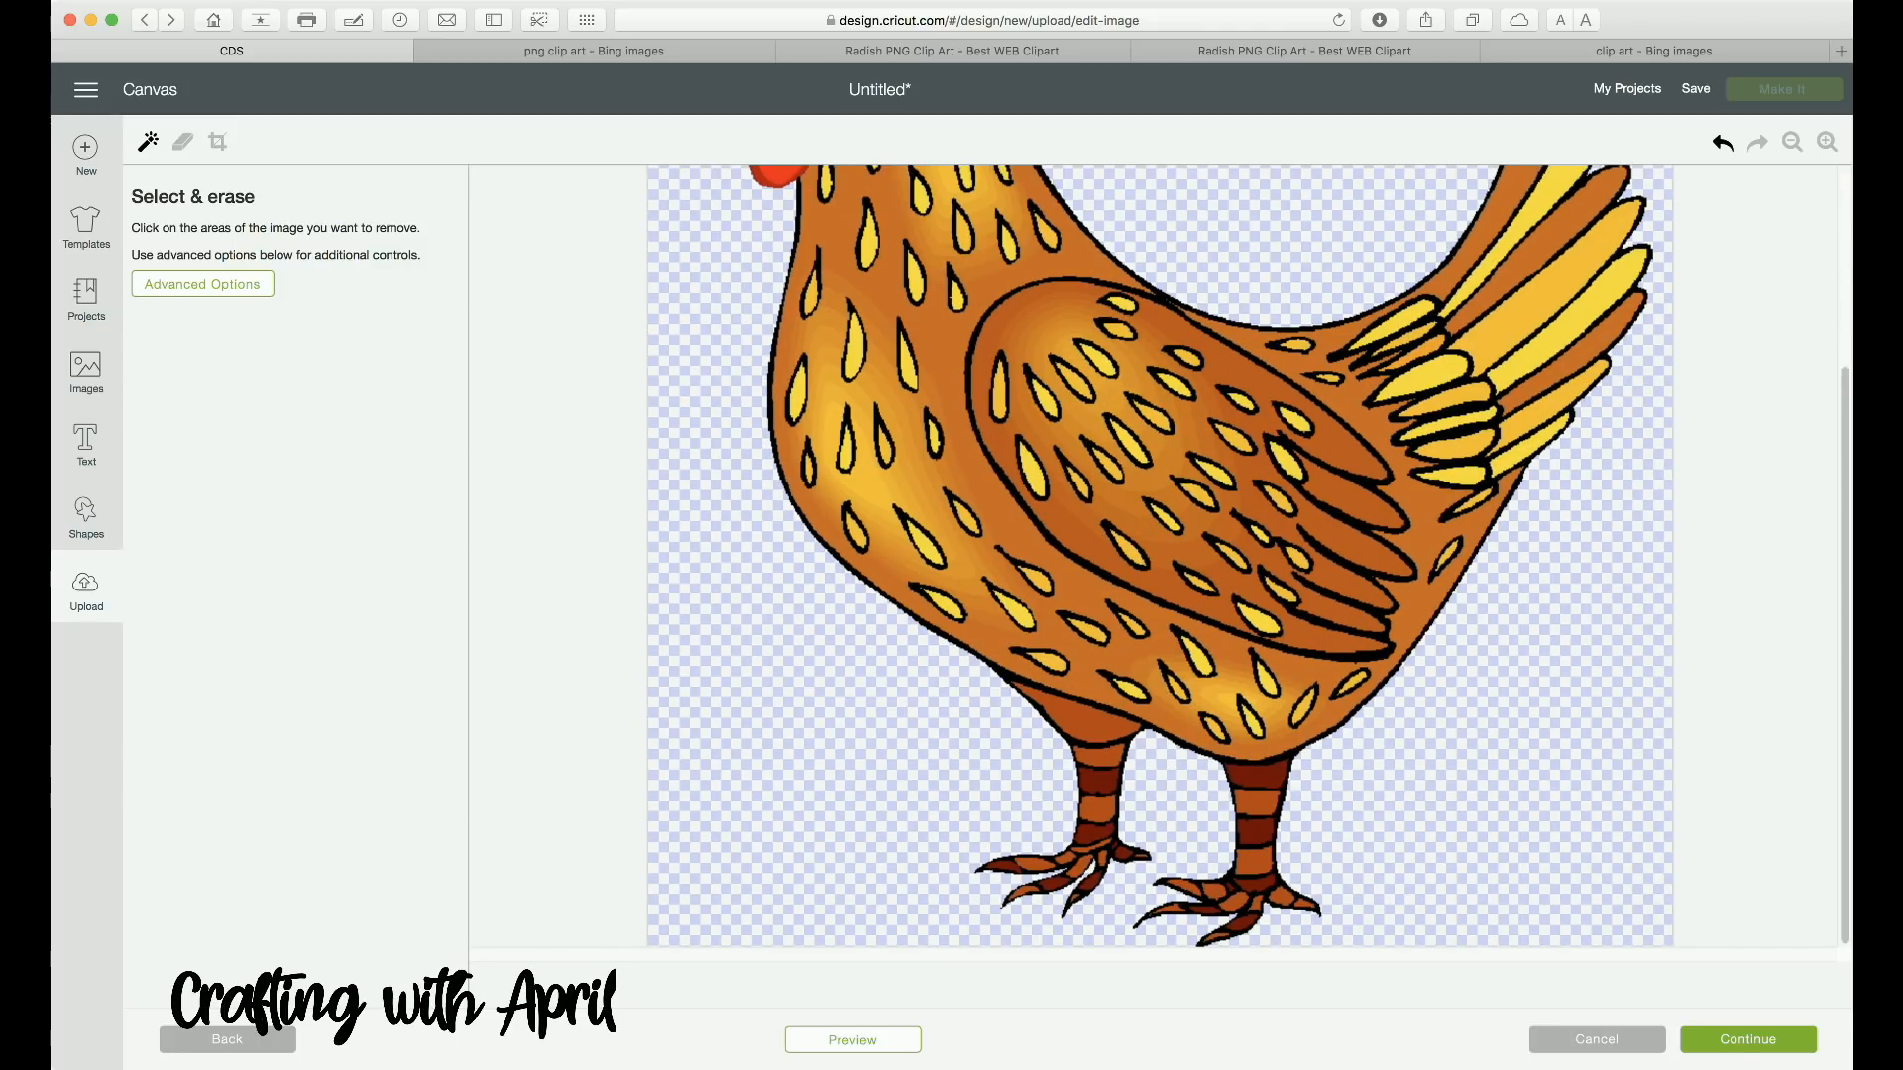
pyautogui.scroll(4, 1159, 555)
pyautogui.scroll(1, 1159, 555)
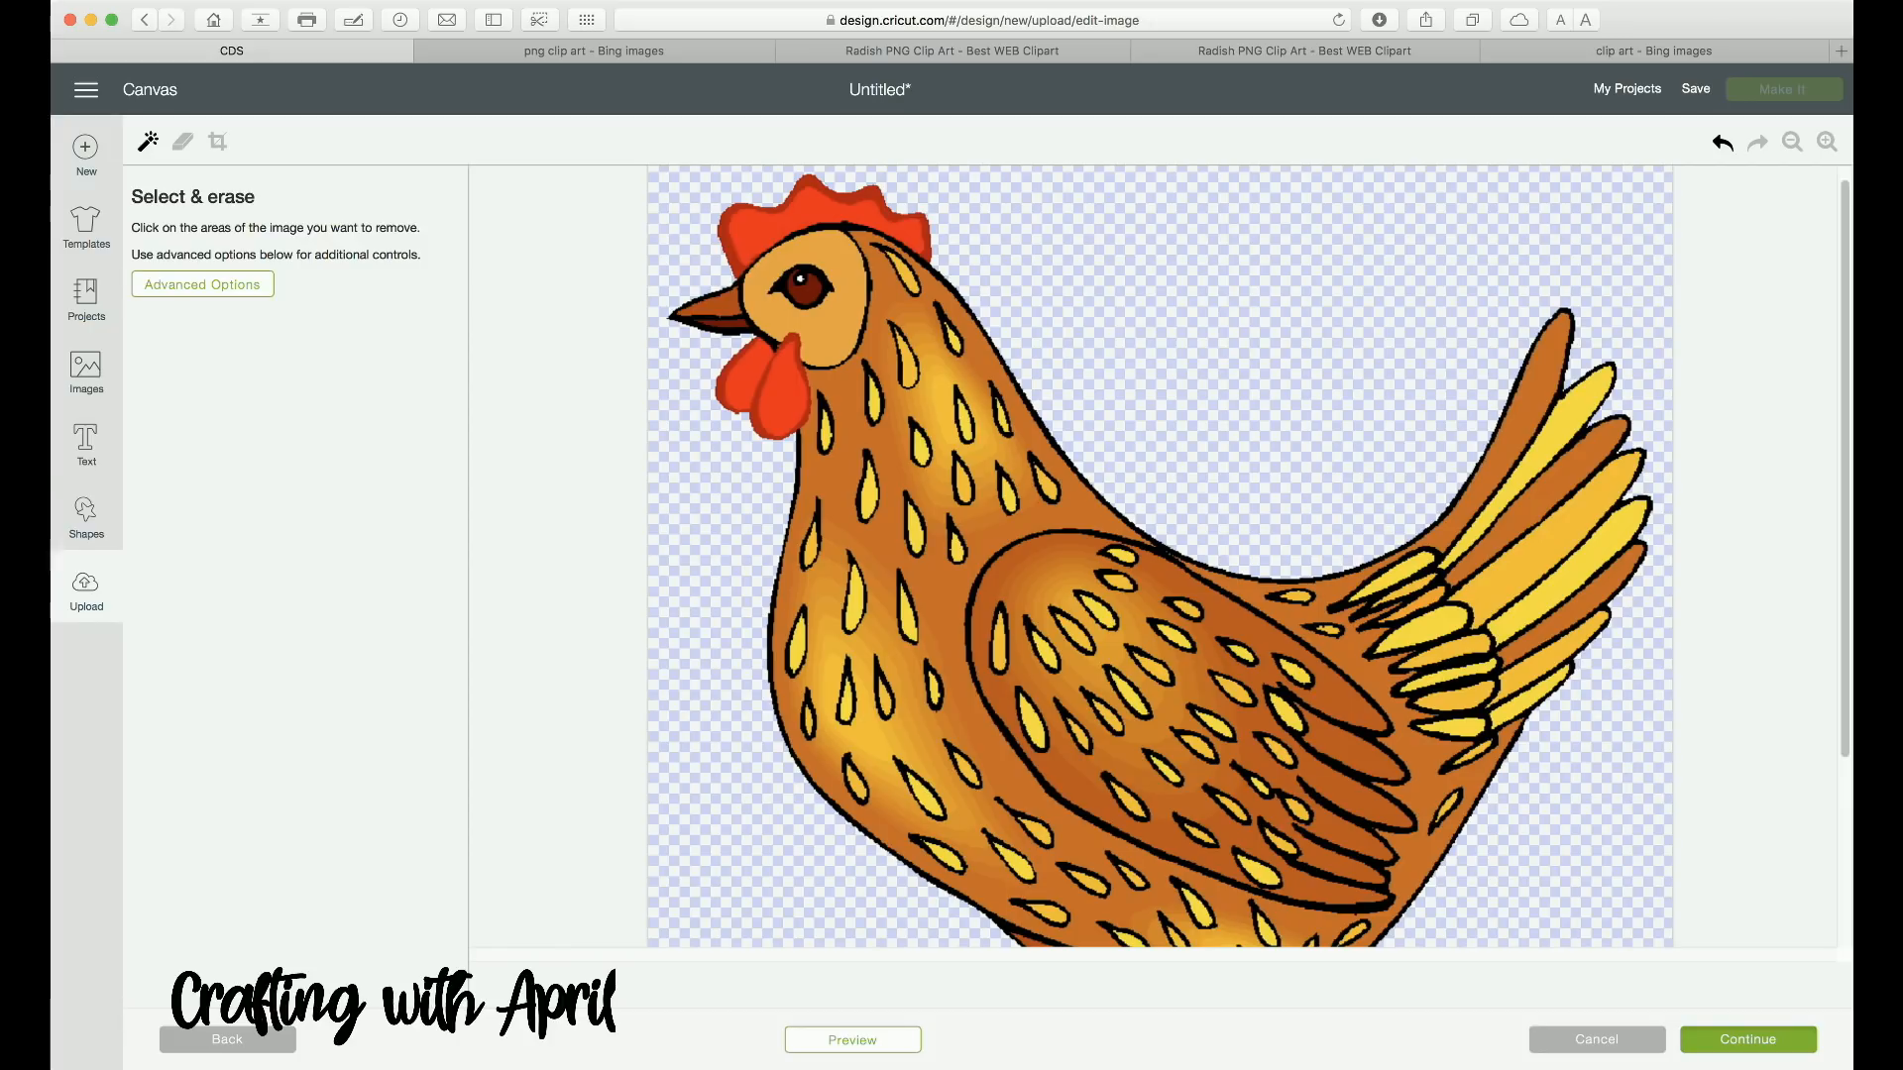
pyautogui.click(1748, 1039)
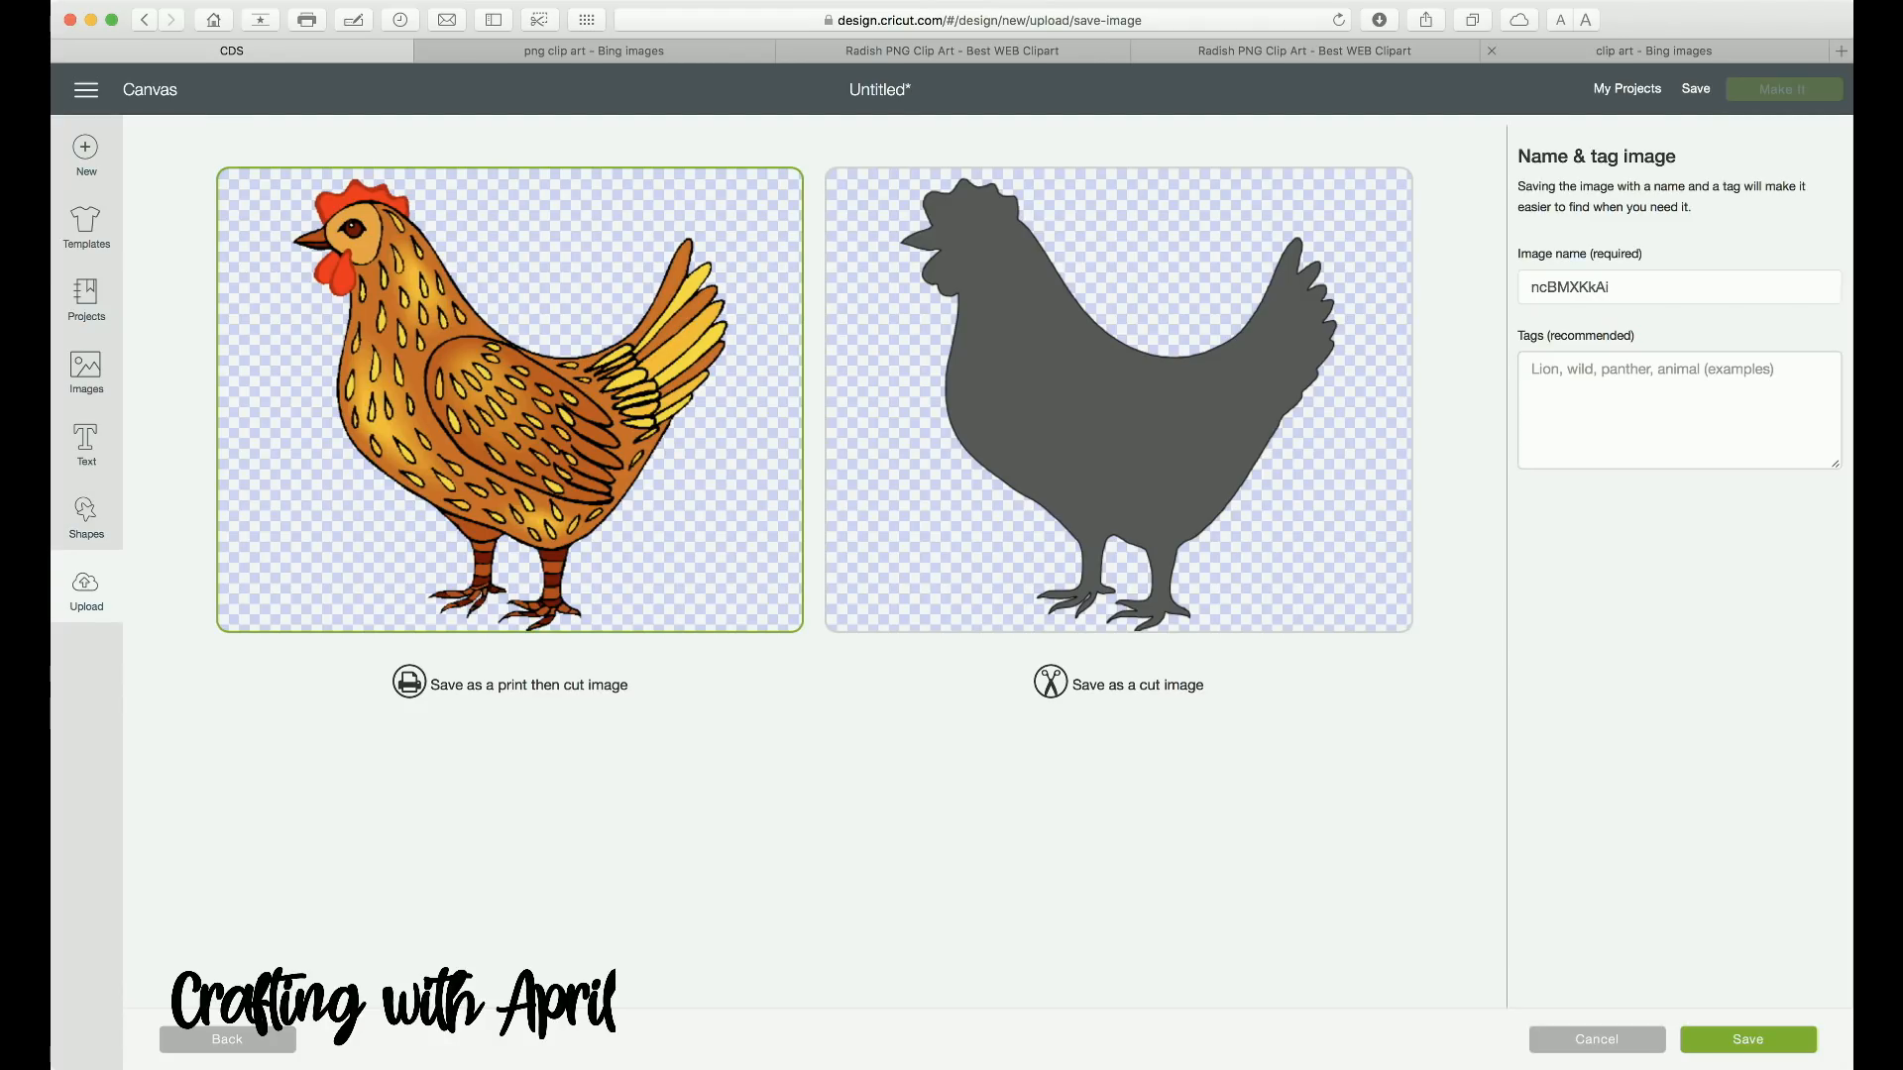
# Step: Switch to the clip art browser page and load lovesvg.com in its place
pyautogui.click(1653, 51)
pyautogui.click(983, 20)
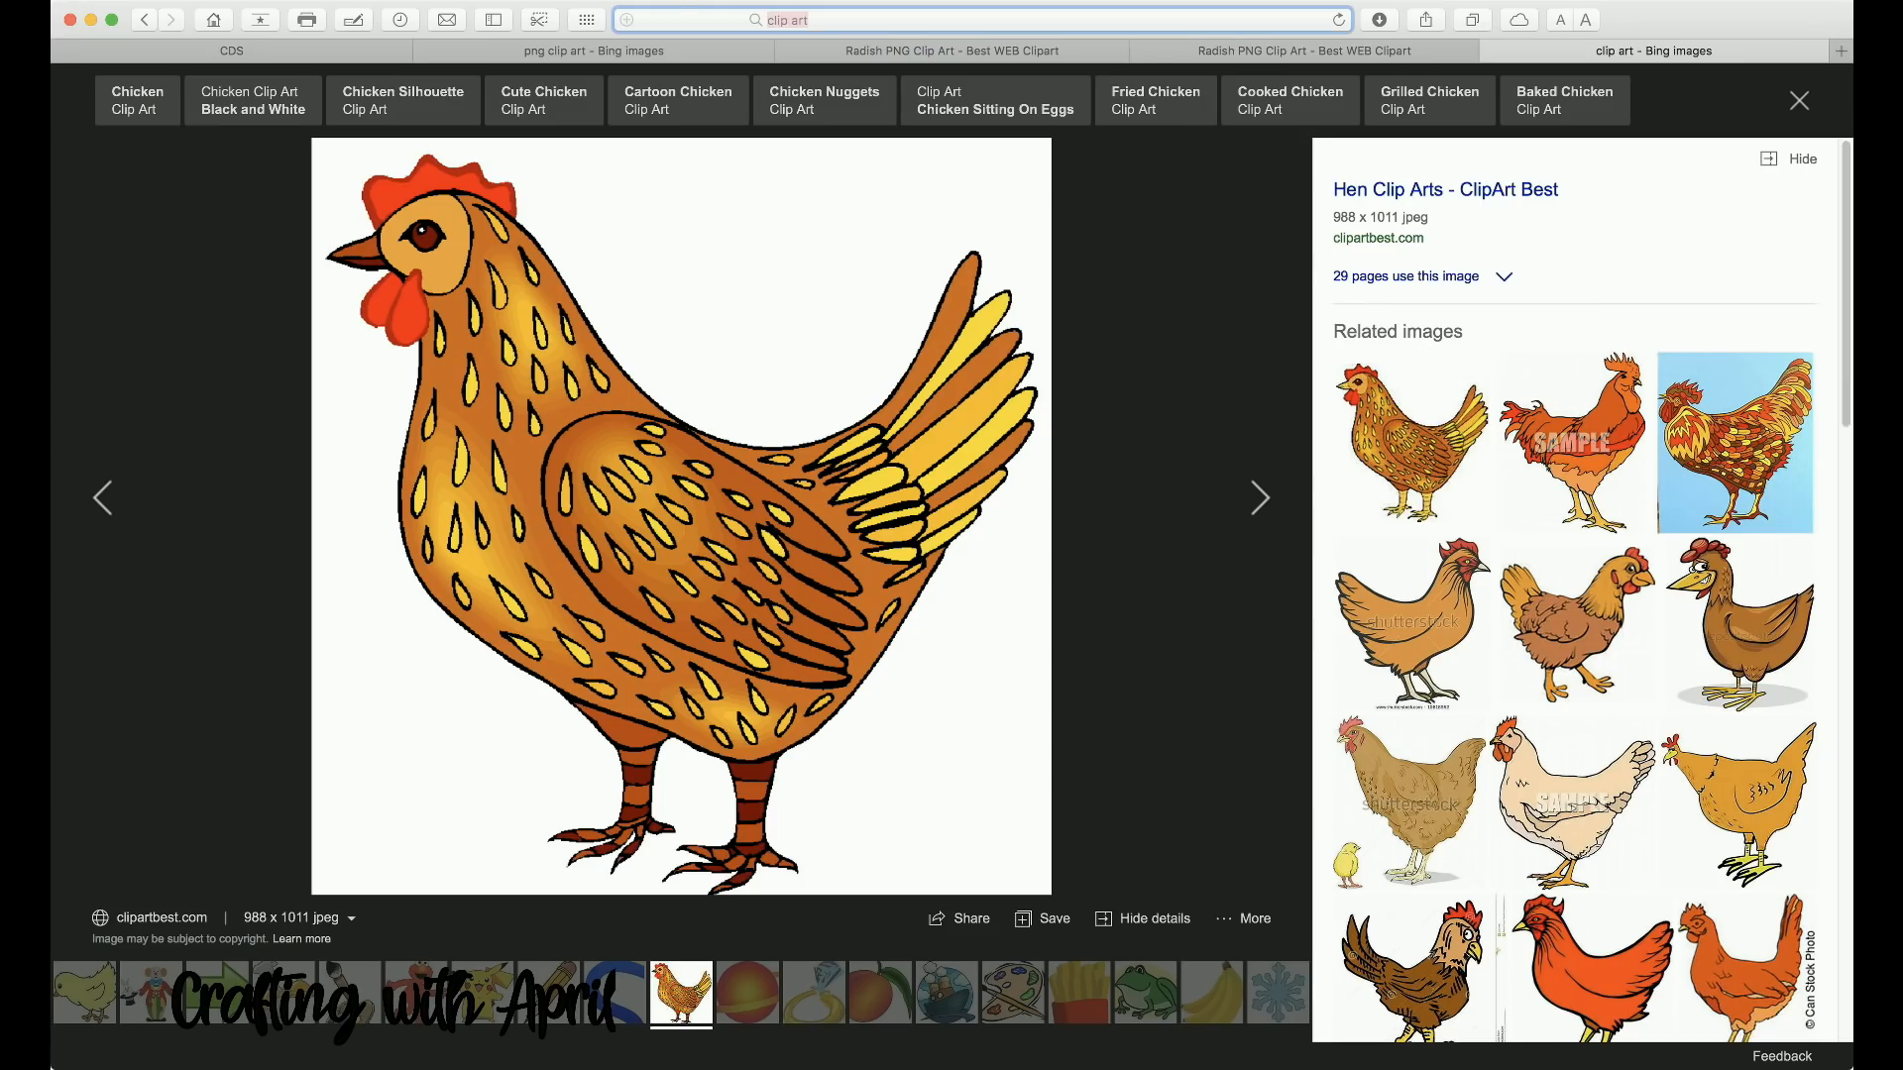
pyautogui.write('lovesvg.com')
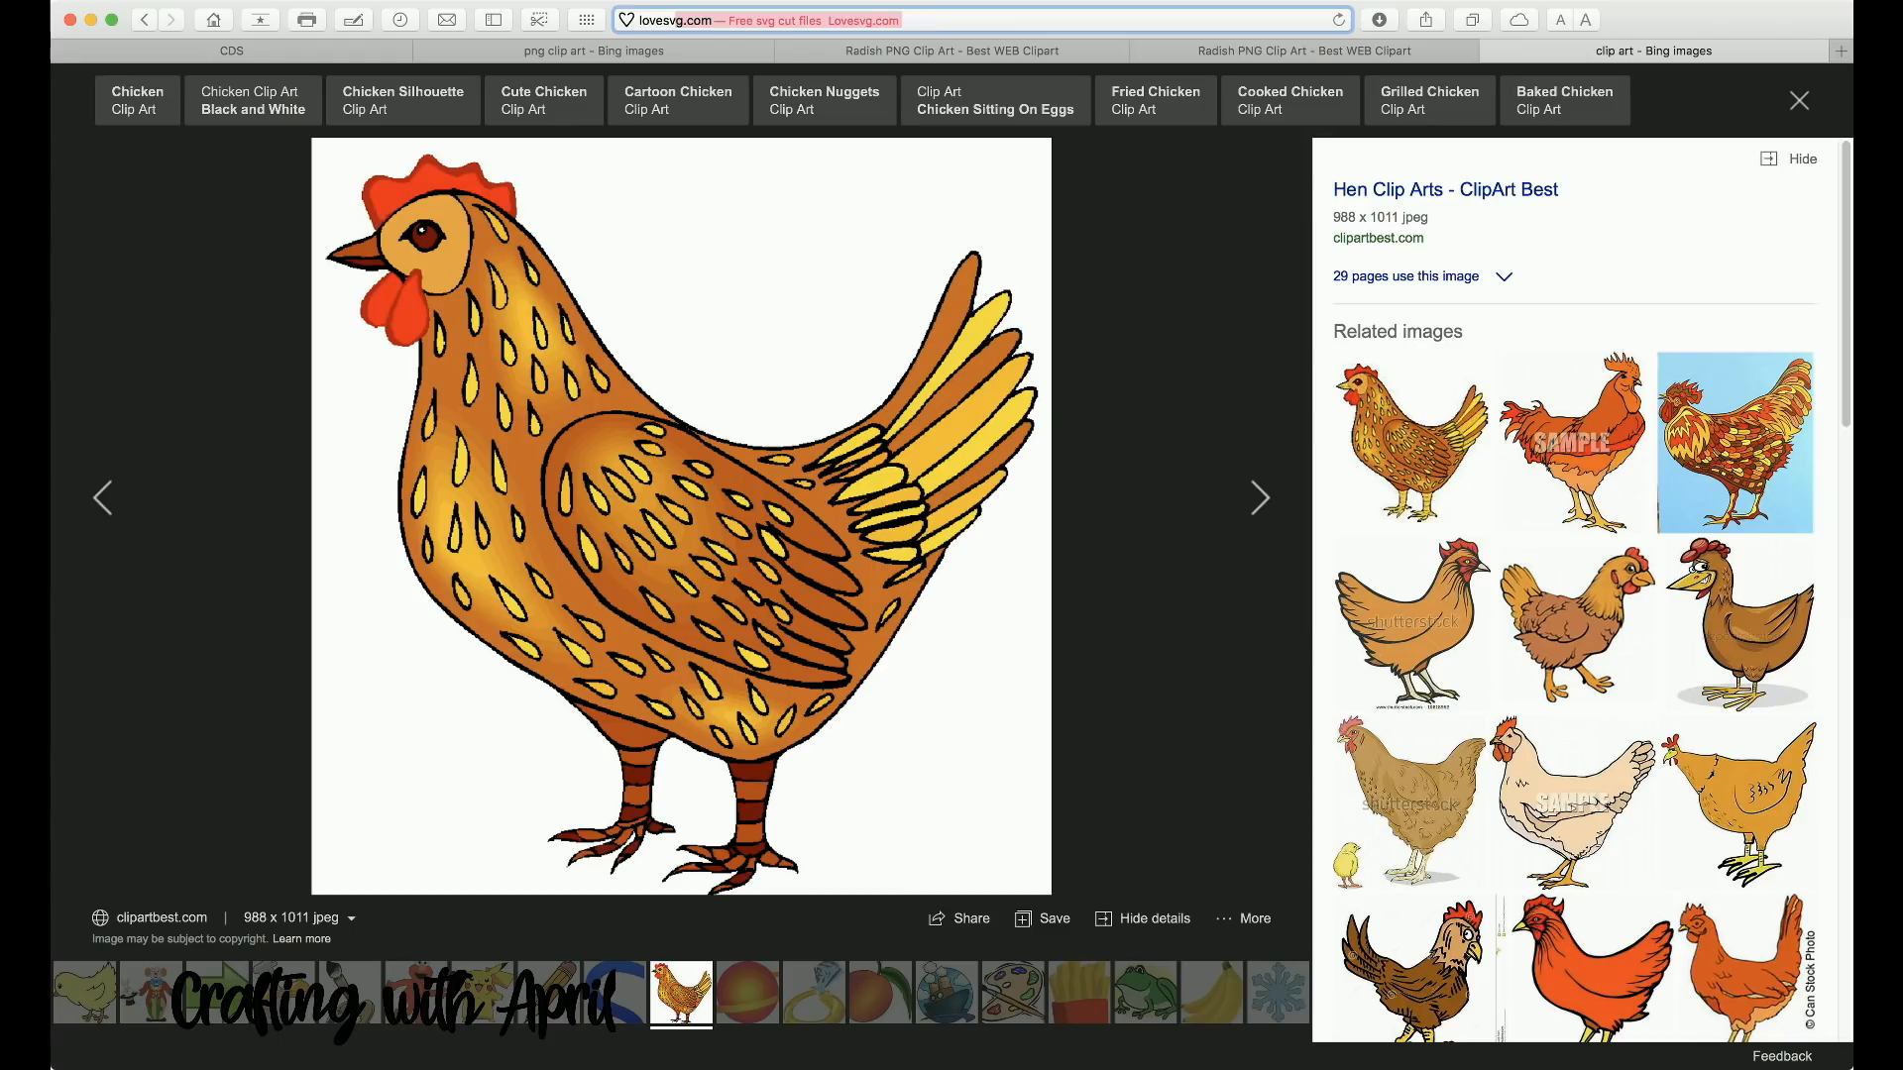
pyautogui.press('Return')
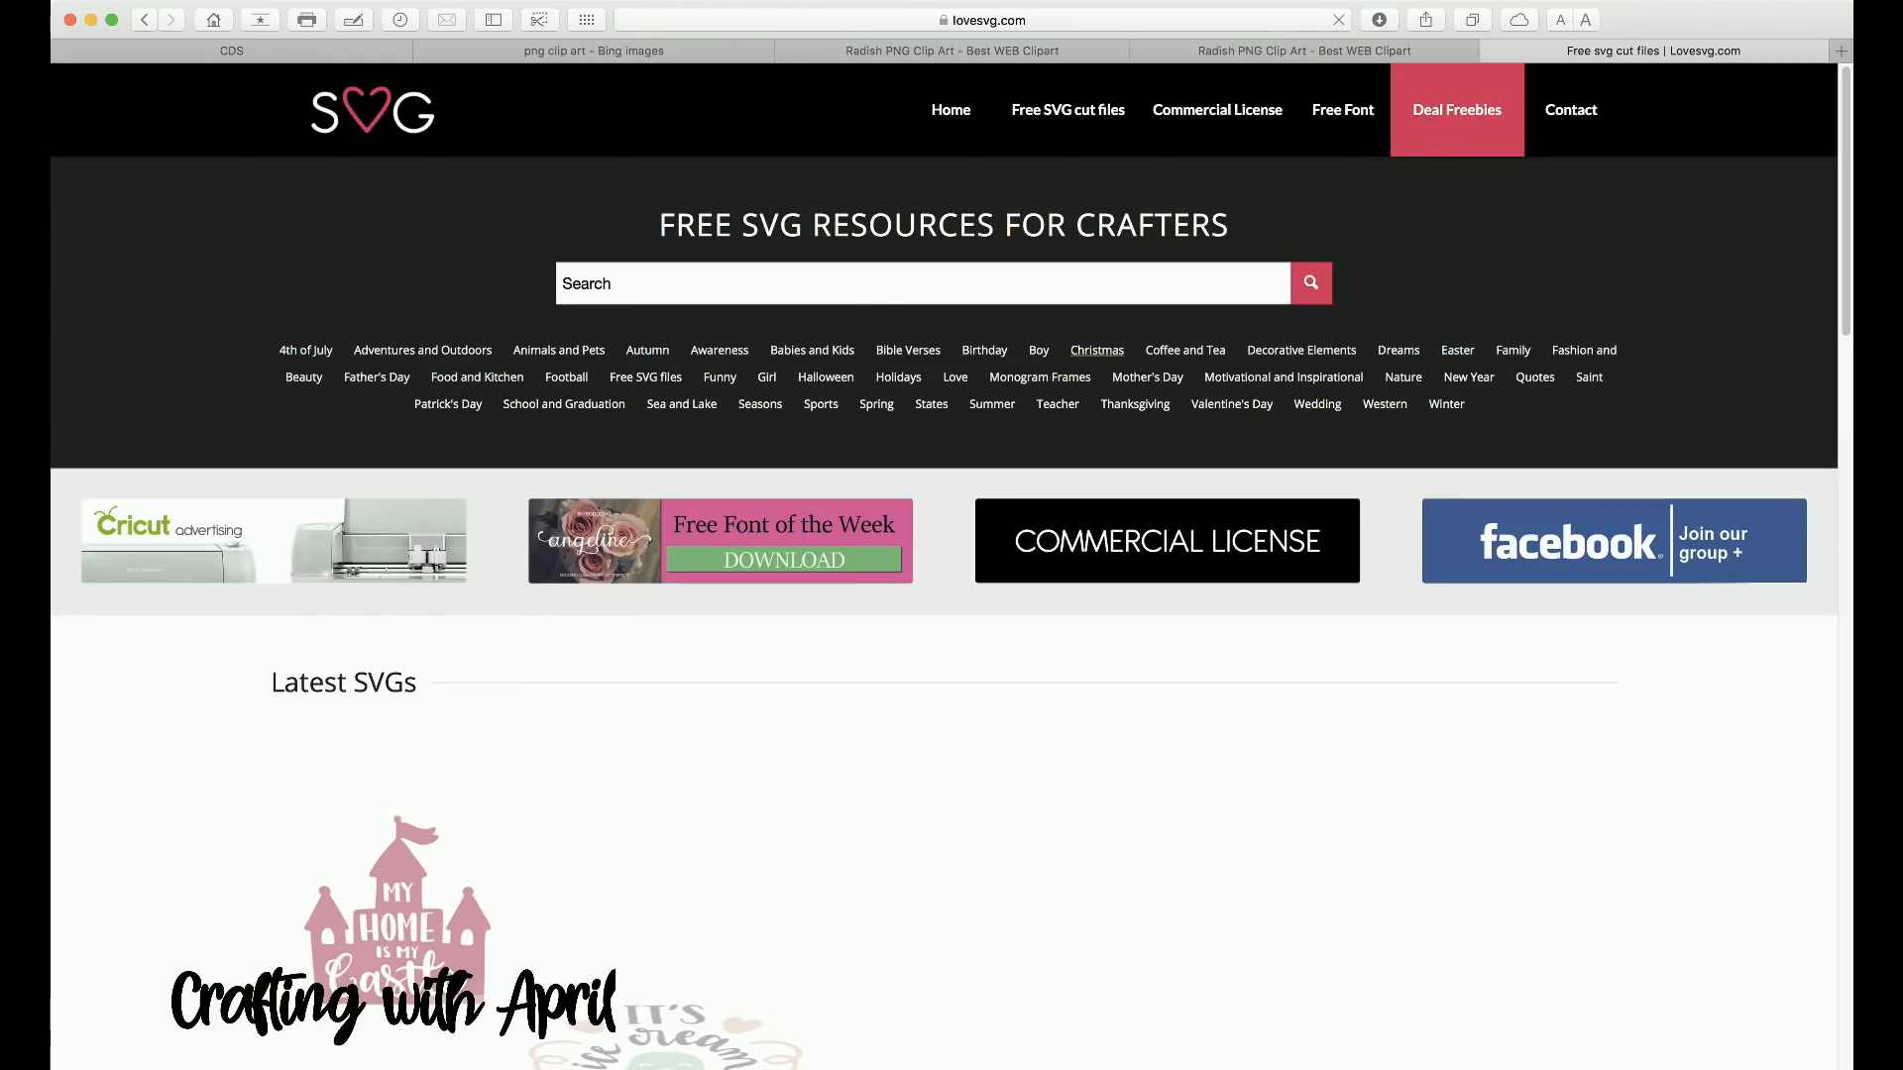
# Step: Open the Floral monogram frame design from the latest SVGs and download its .Zip file
pyautogui.scroll(-5, 952, 555)
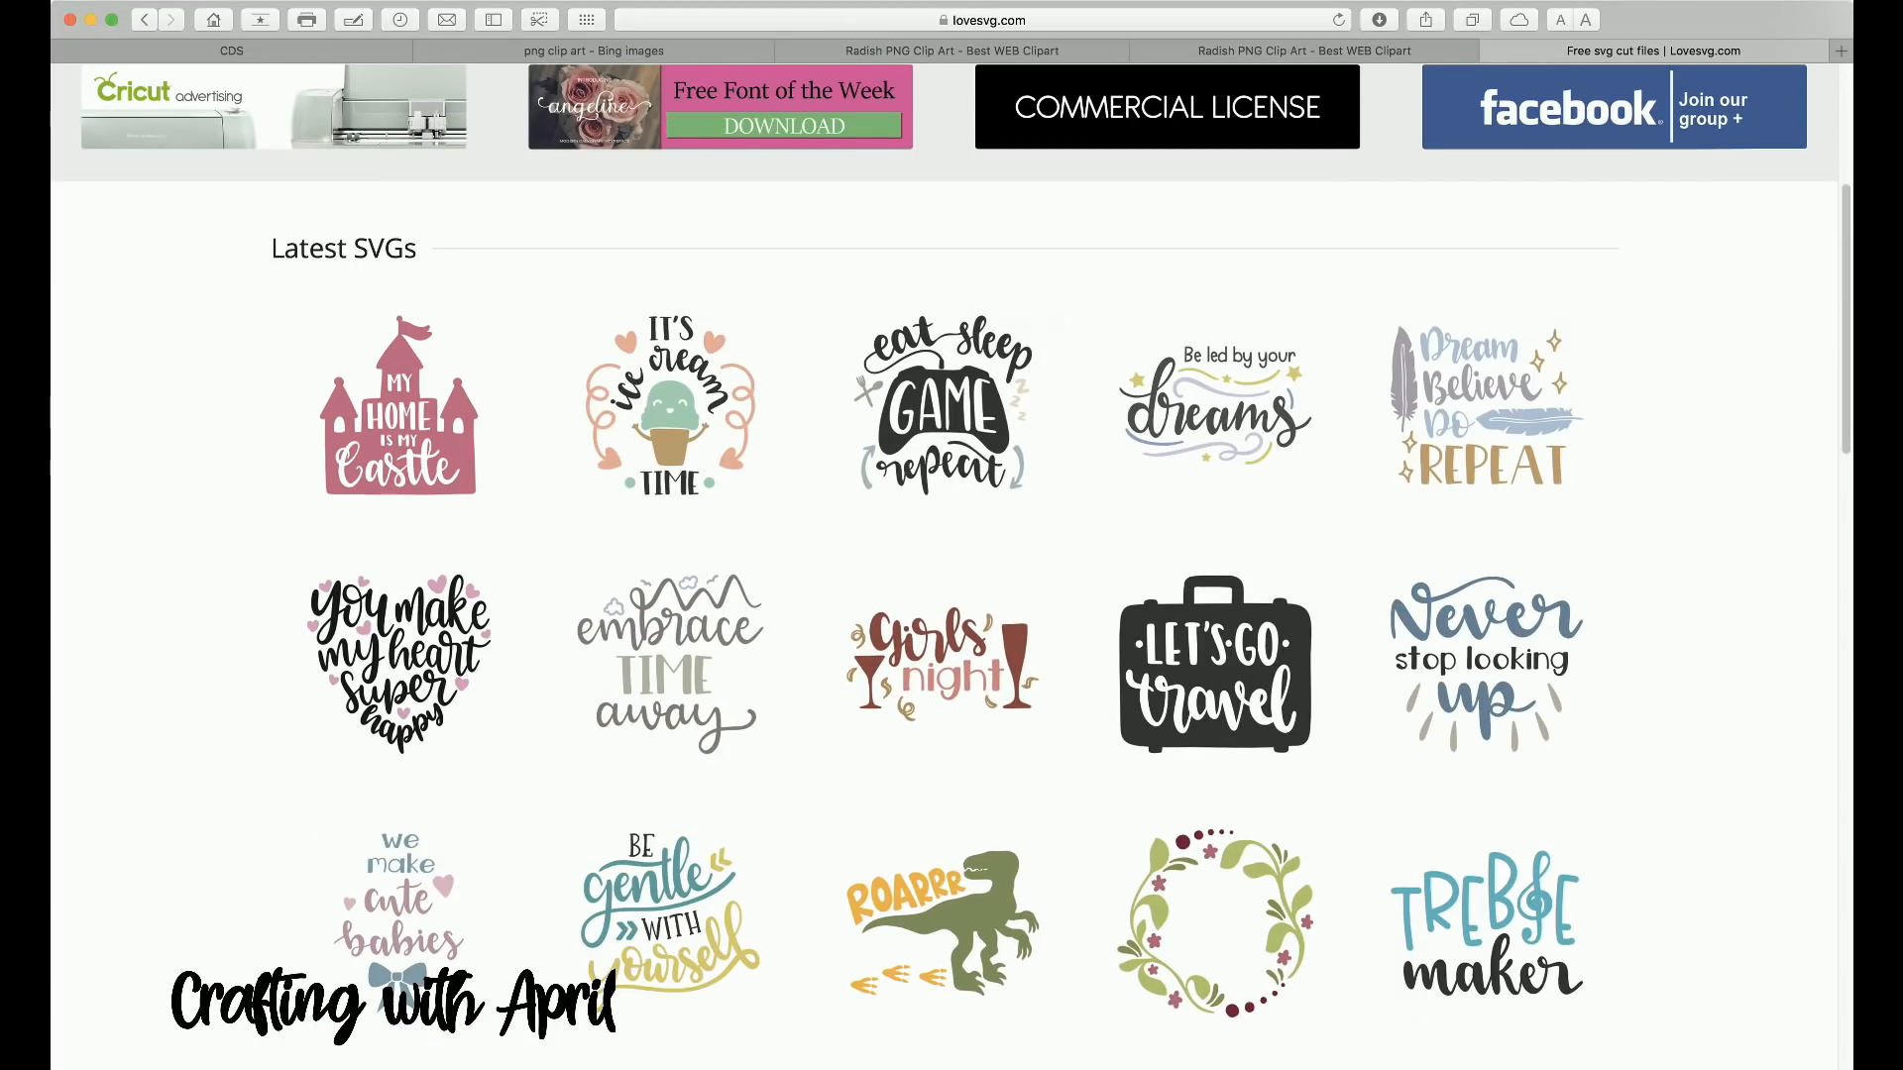
pyautogui.click(1215, 924)
pyautogui.scroll(-5, 951, 555)
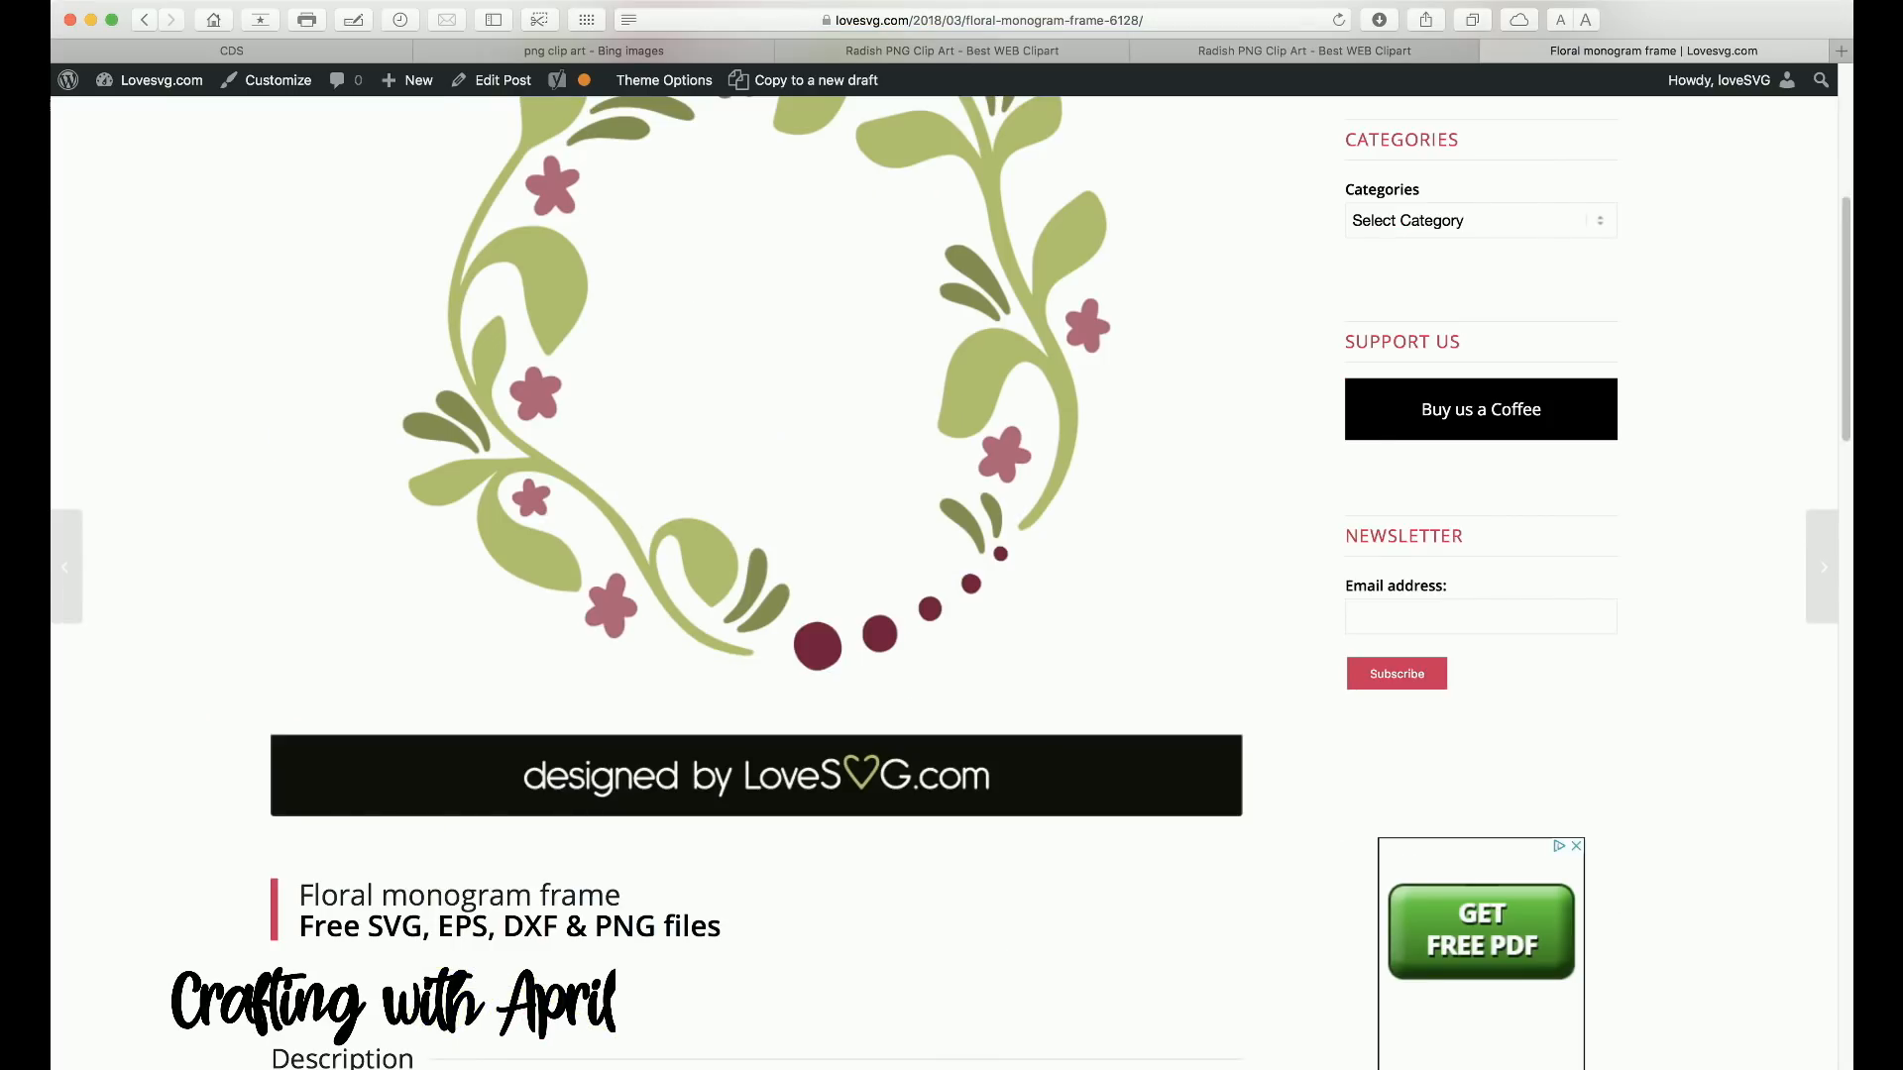
pyautogui.scroll(-5, 951, 555)
pyautogui.scroll(-10, 951, 555)
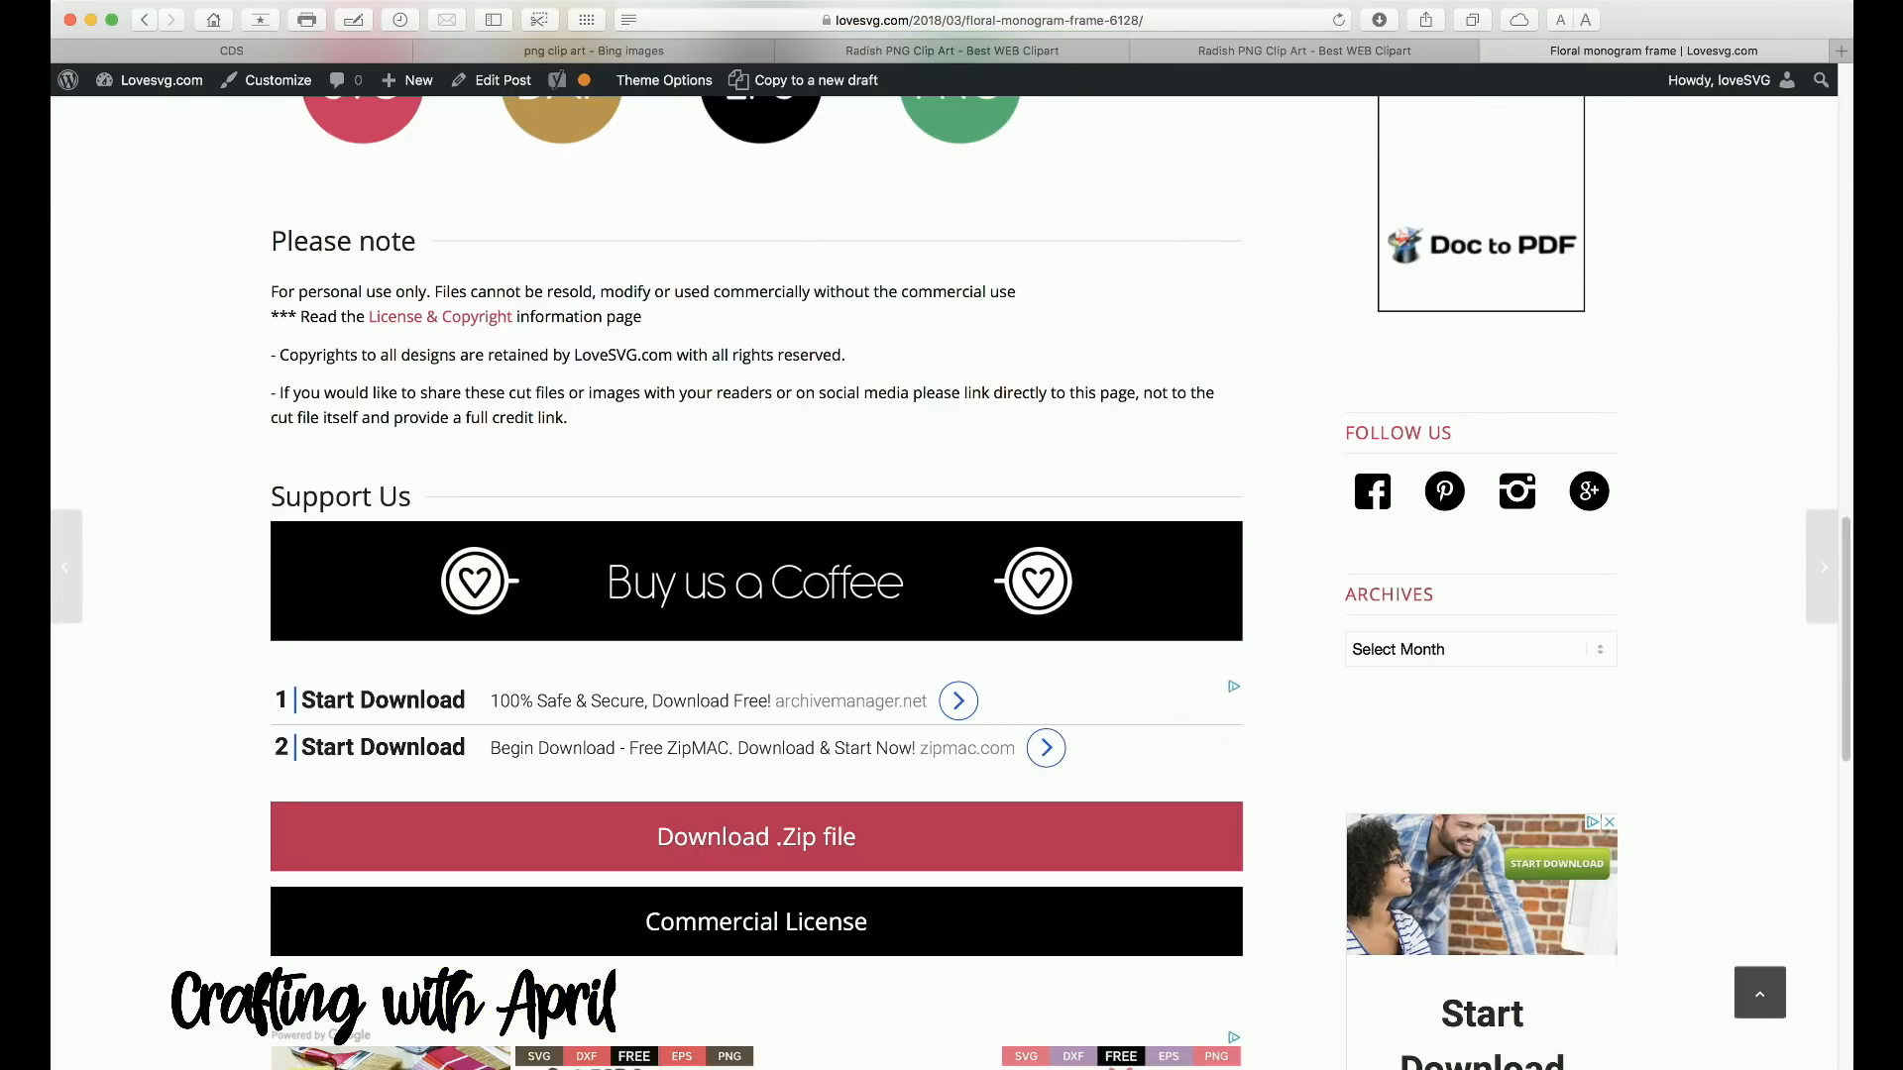
pyautogui.click(756, 838)
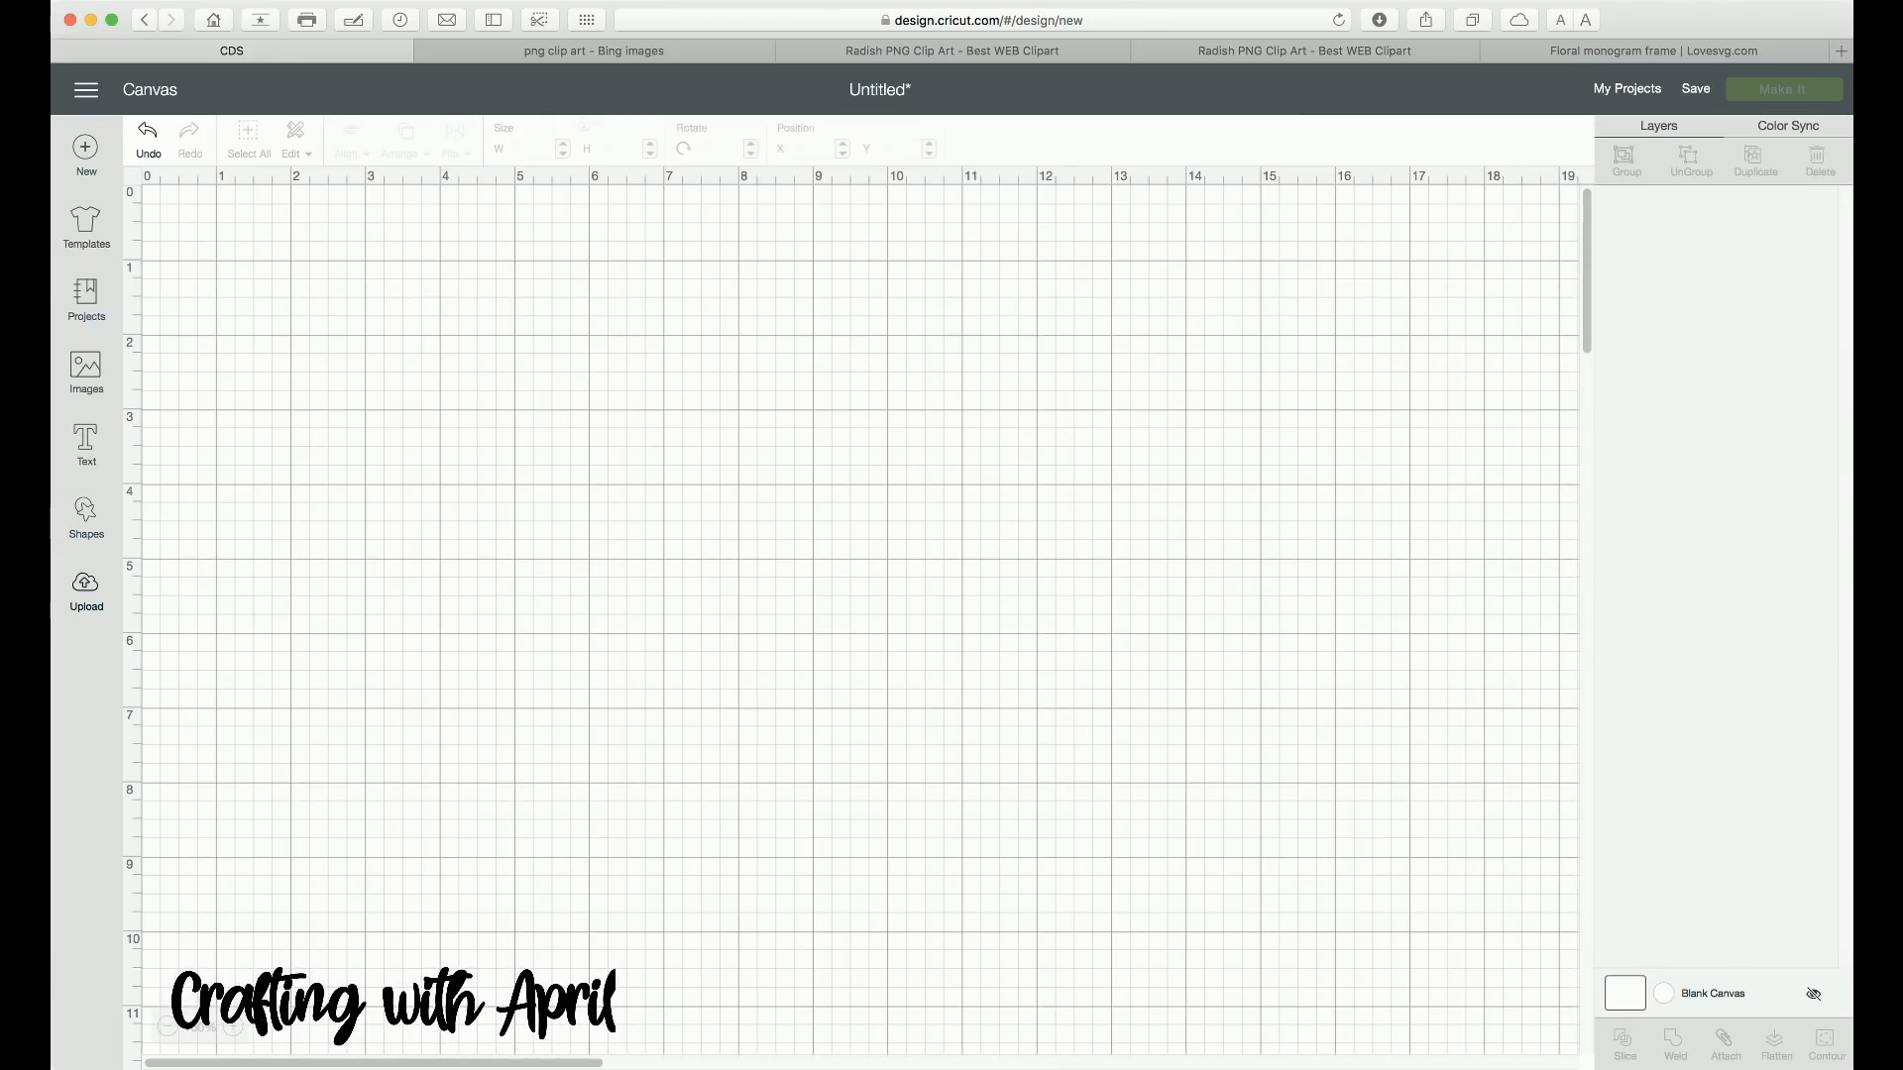
# Step: Load the Floral_monogram_frame_6128 SVG from the computer into a new Cricut Design Space image upload
pyautogui.click(87, 593)
pyautogui.click(536, 511)
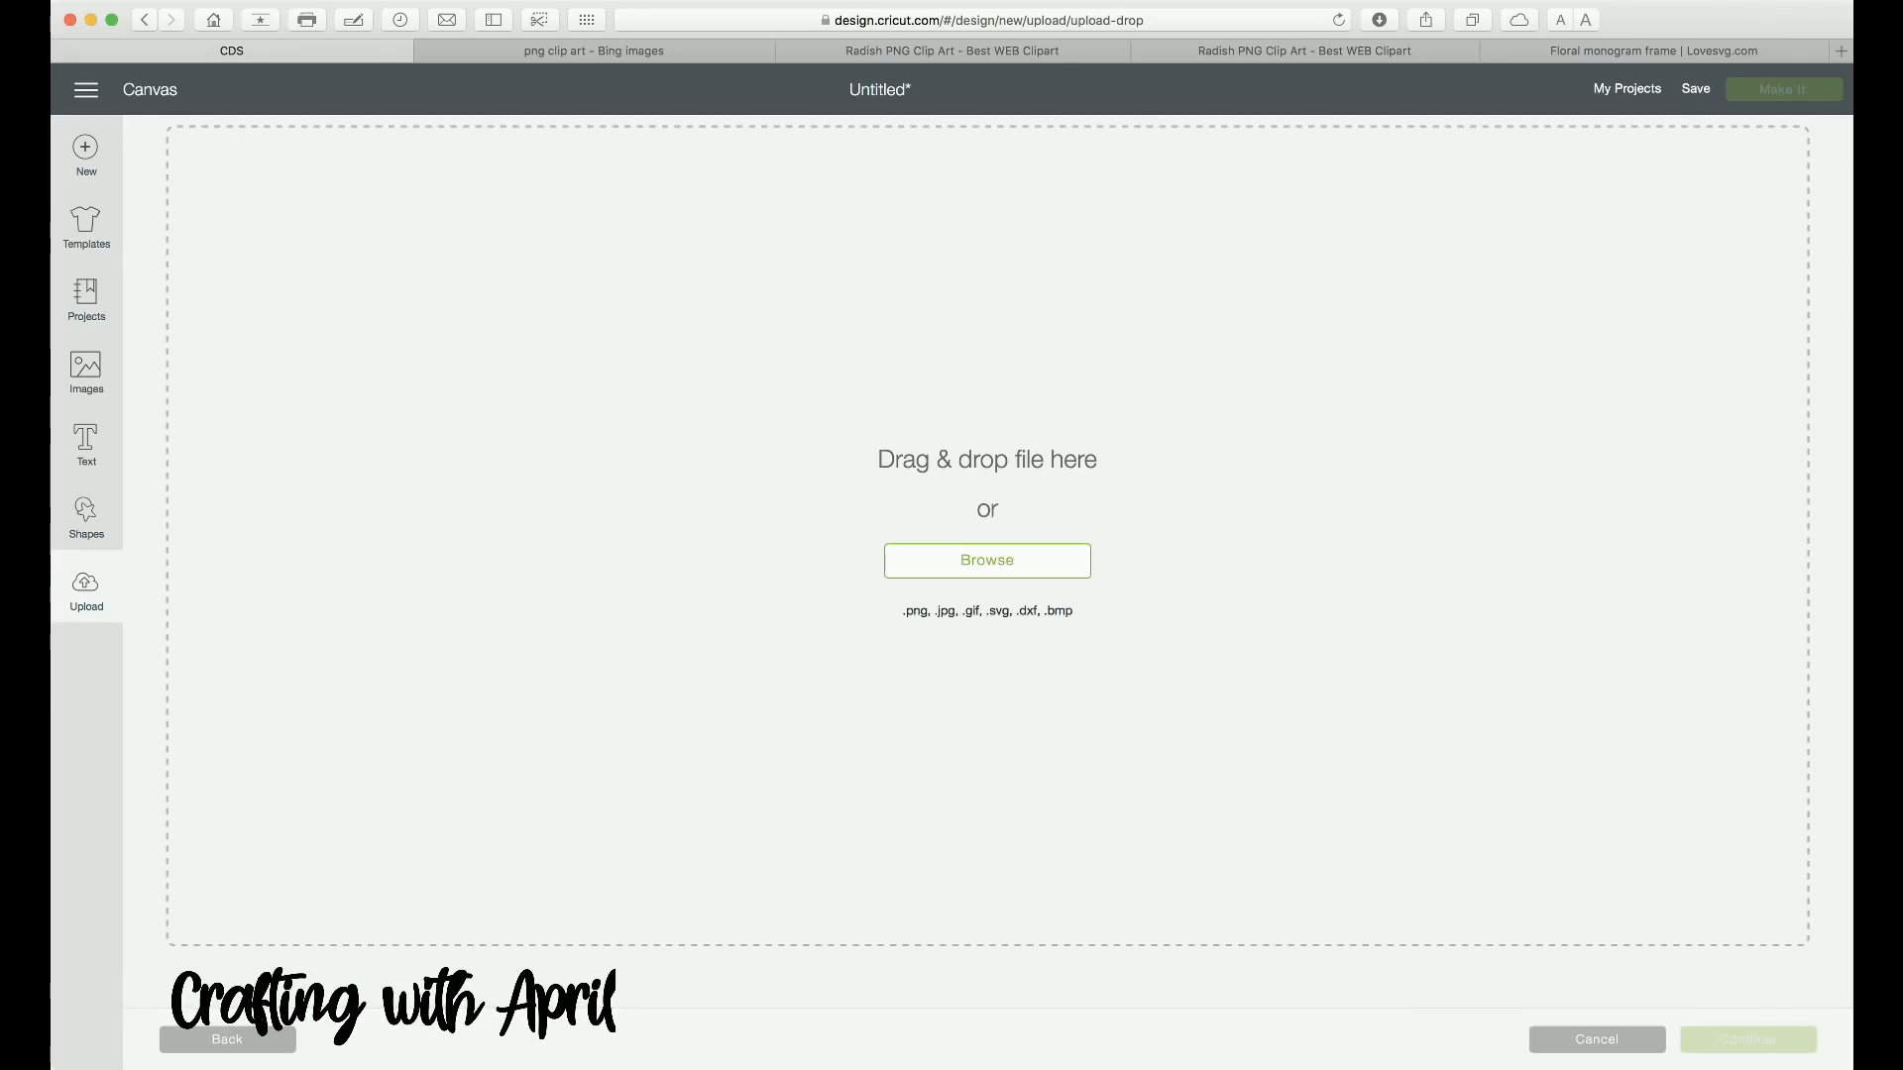
pyautogui.click(987, 560)
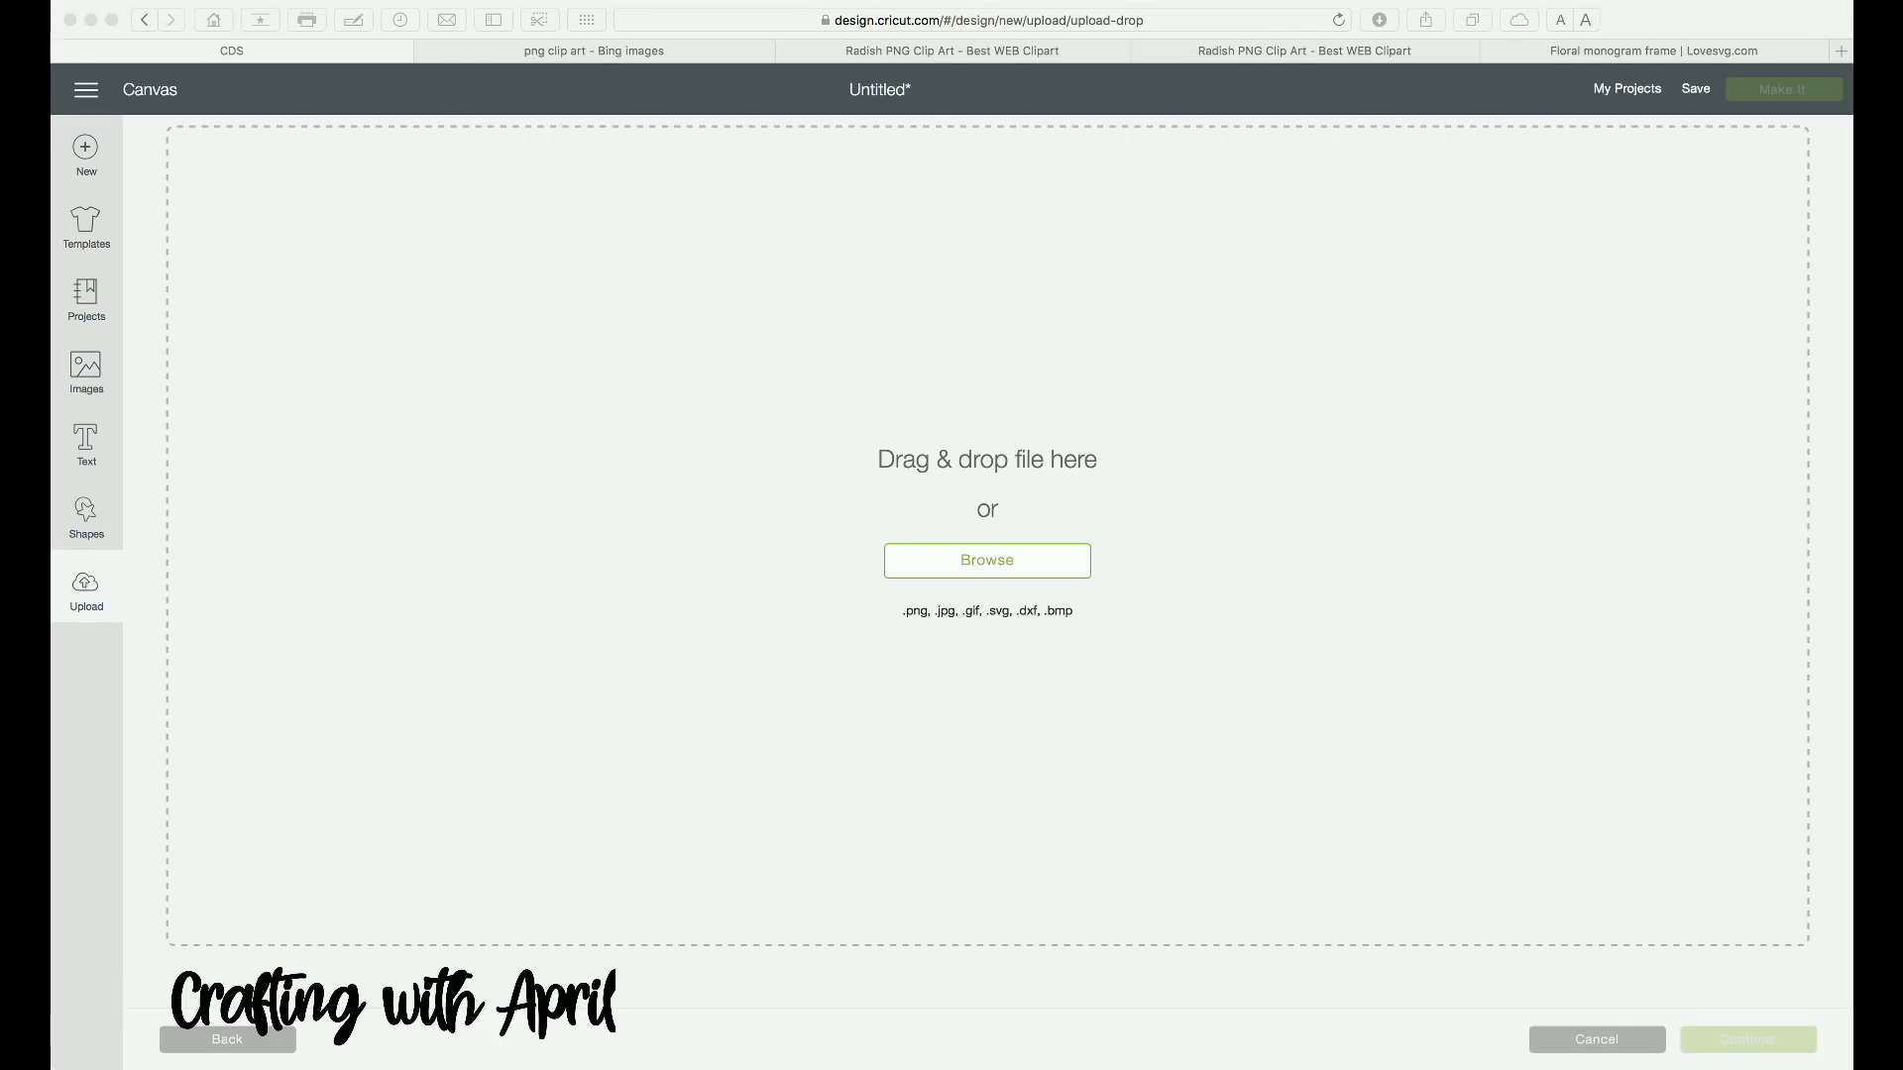
pyautogui.moveTo(694, 396); pyautogui.dragTo(987, 535)
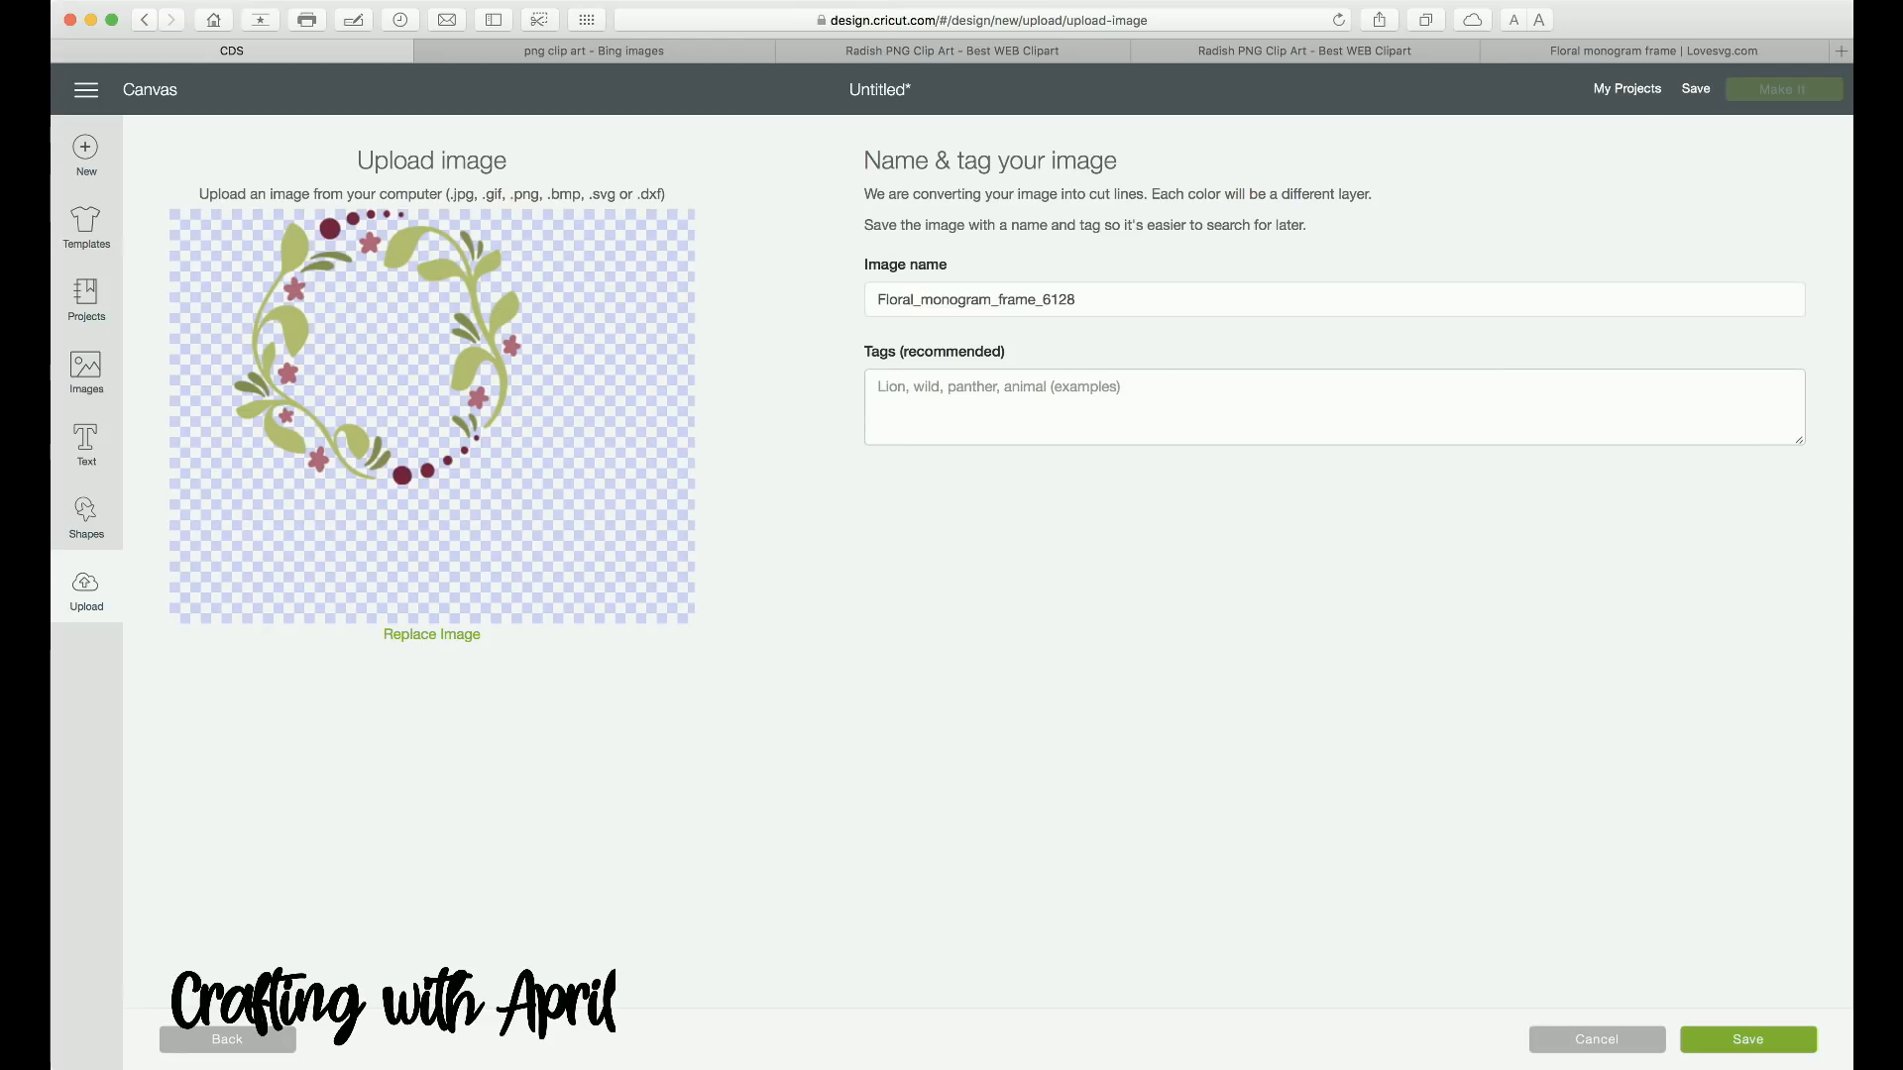
# Step: Tag the floral frame image "loves, frame", then save the upload and insert it on the canvas
pyautogui.click(878, 387)
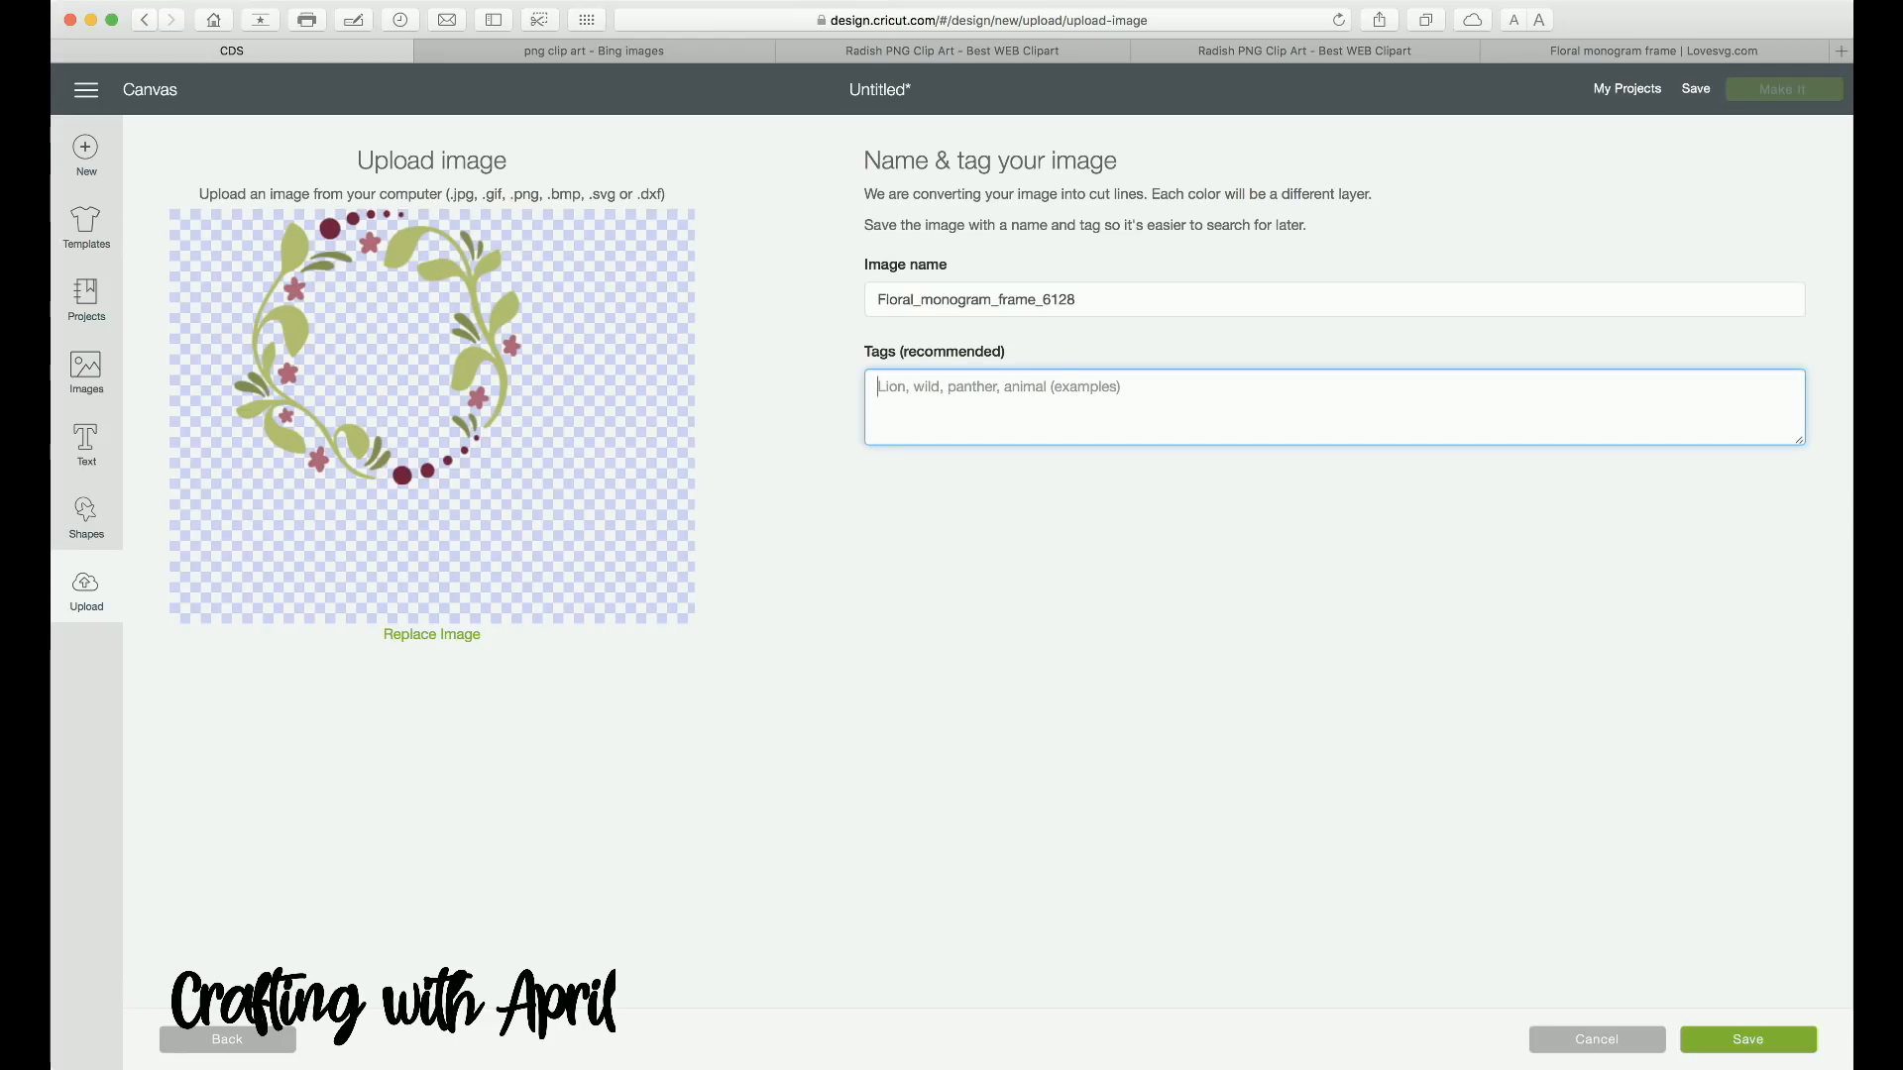
pyautogui.write('loves')
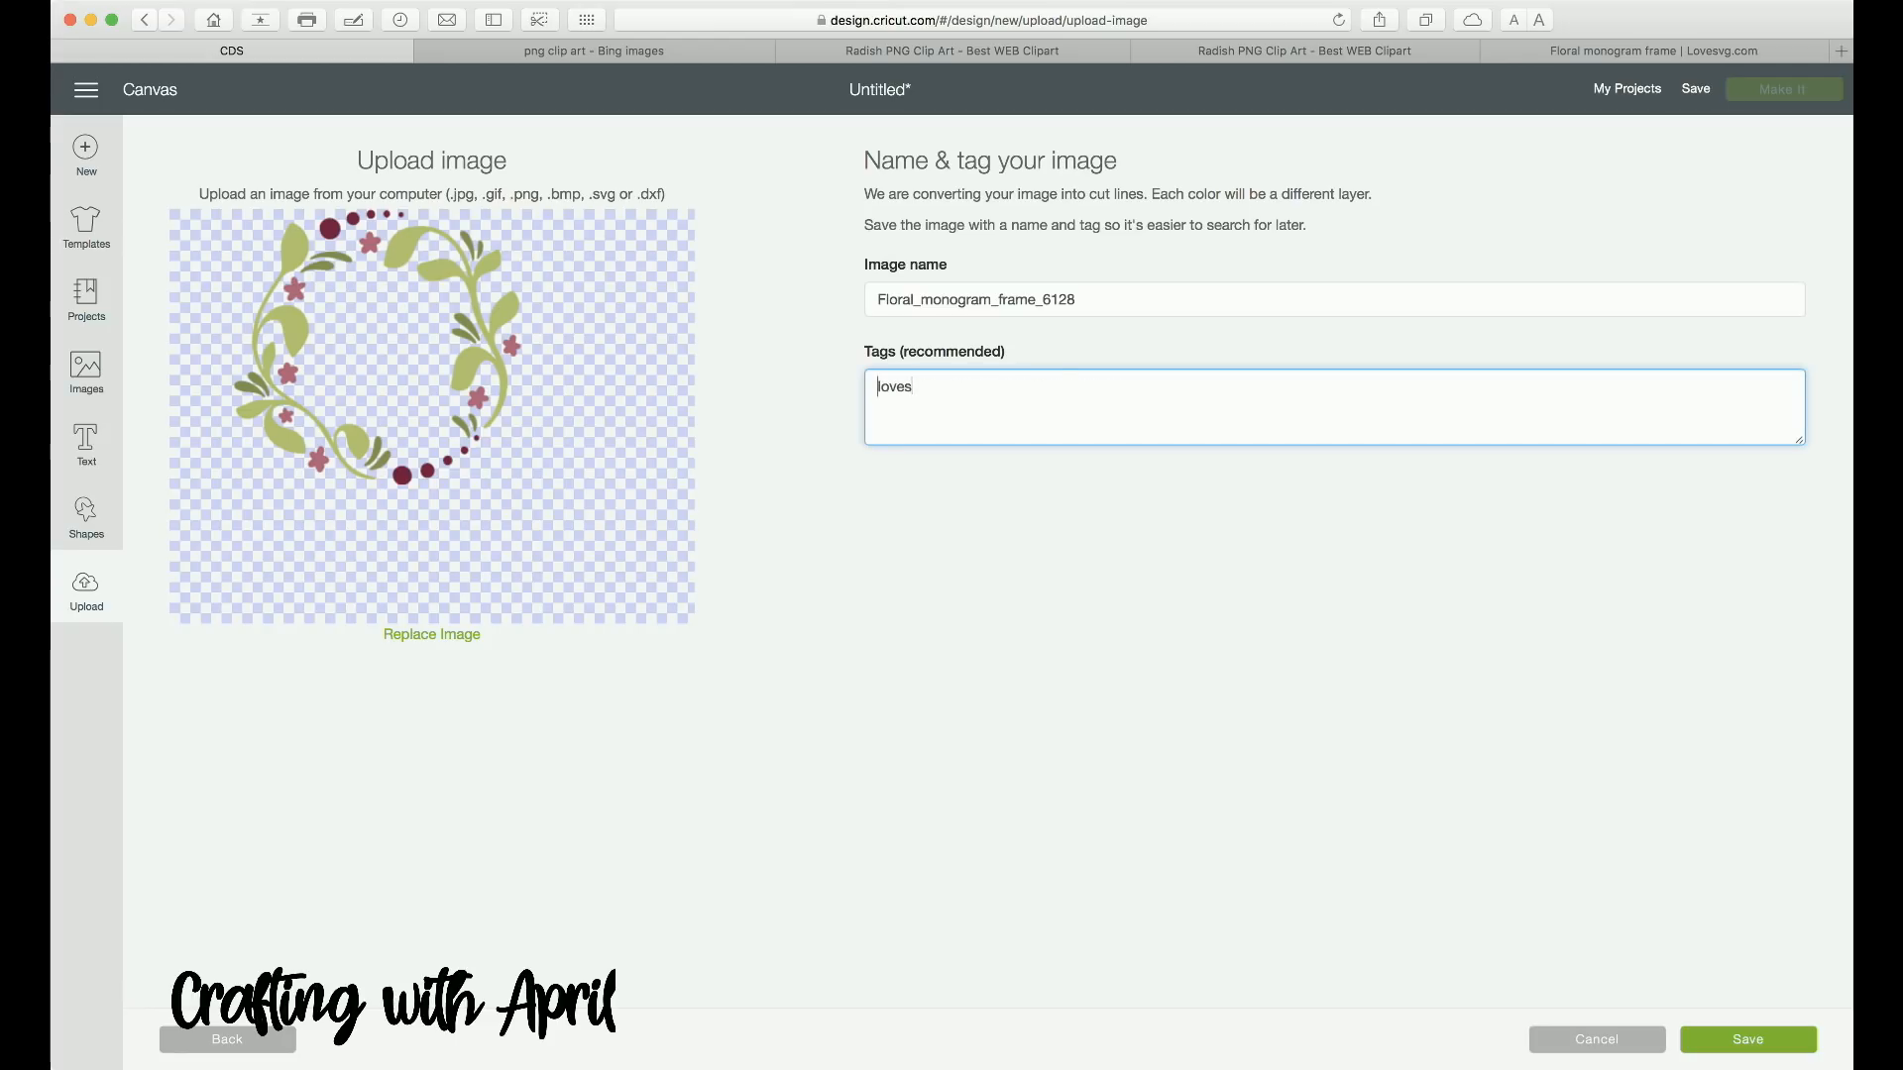
pyautogui.write(', frame')
pyautogui.click(1747, 1039)
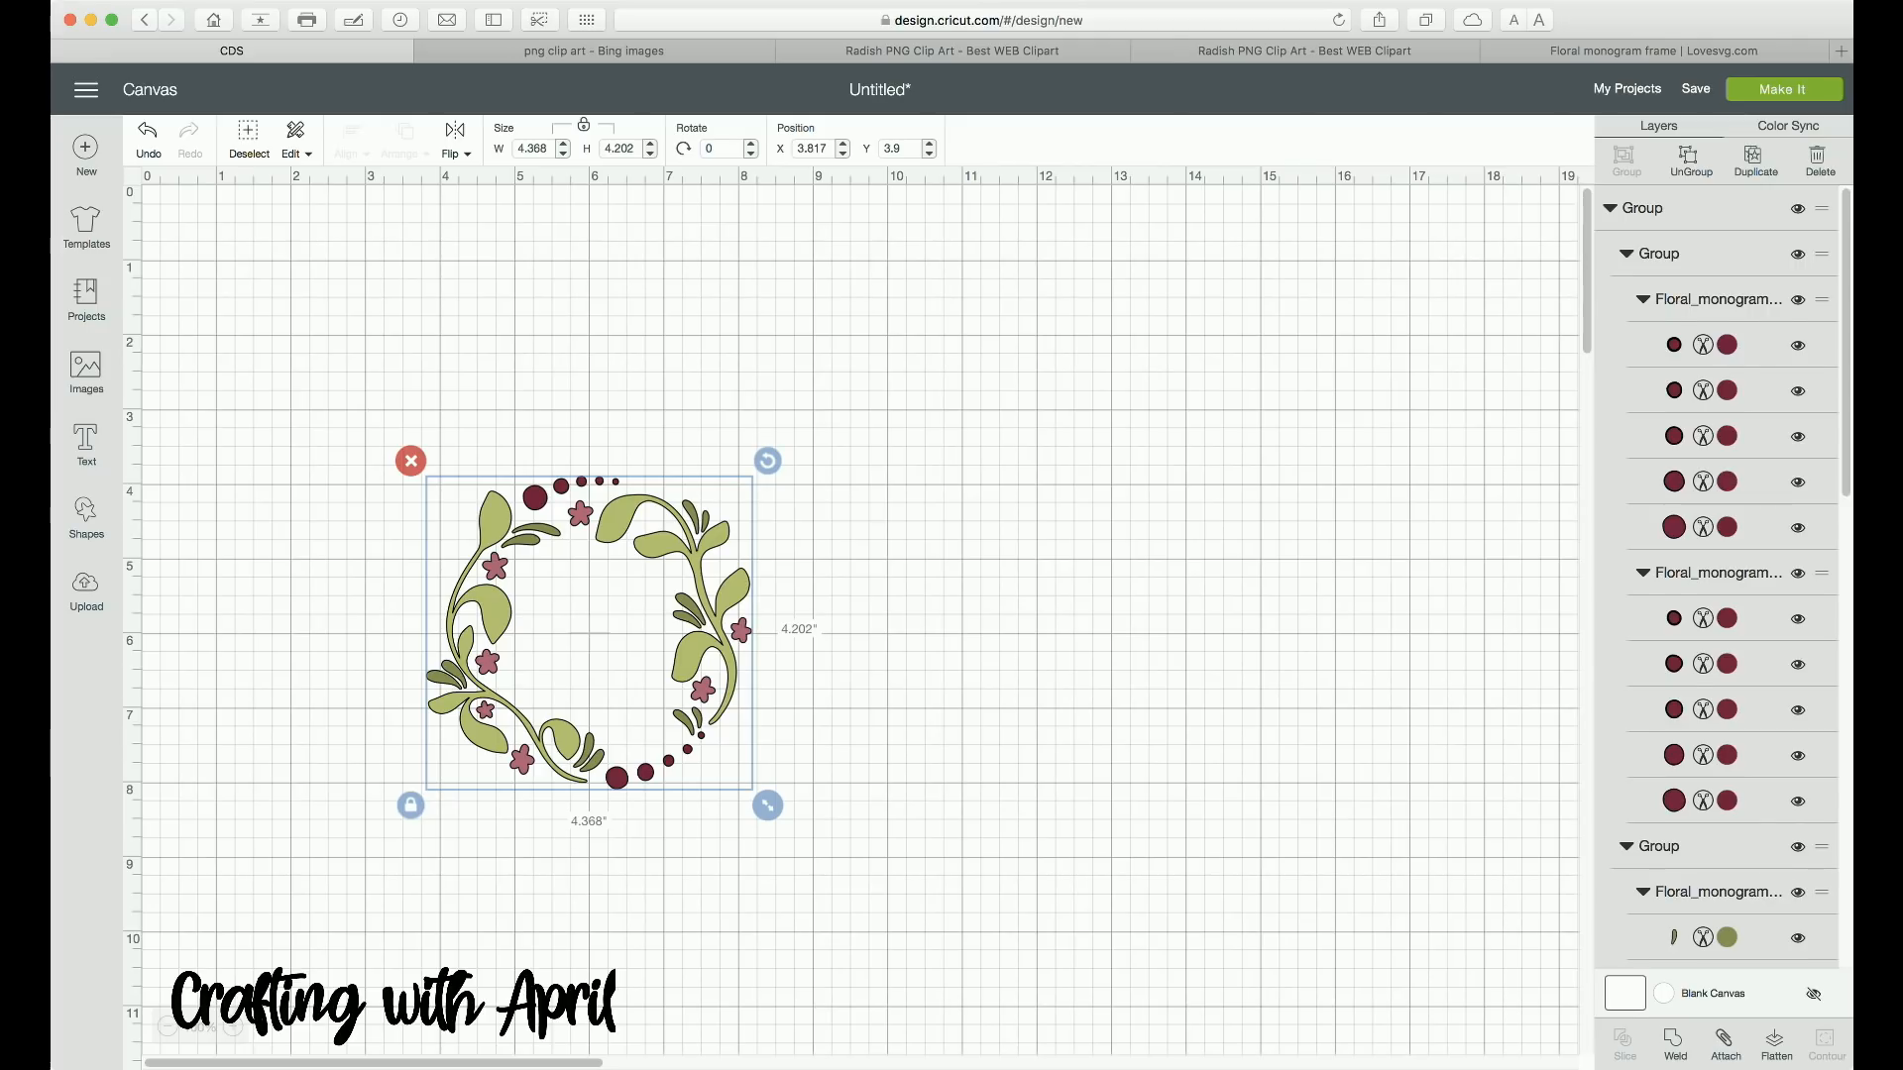
# Step: Ungroup the floral frame and move the light green vines and dark green leaf sprigs out of the wreath
pyautogui.click(1726, 344)
pyautogui.click(616, 482)
pyautogui.click(1691, 158)
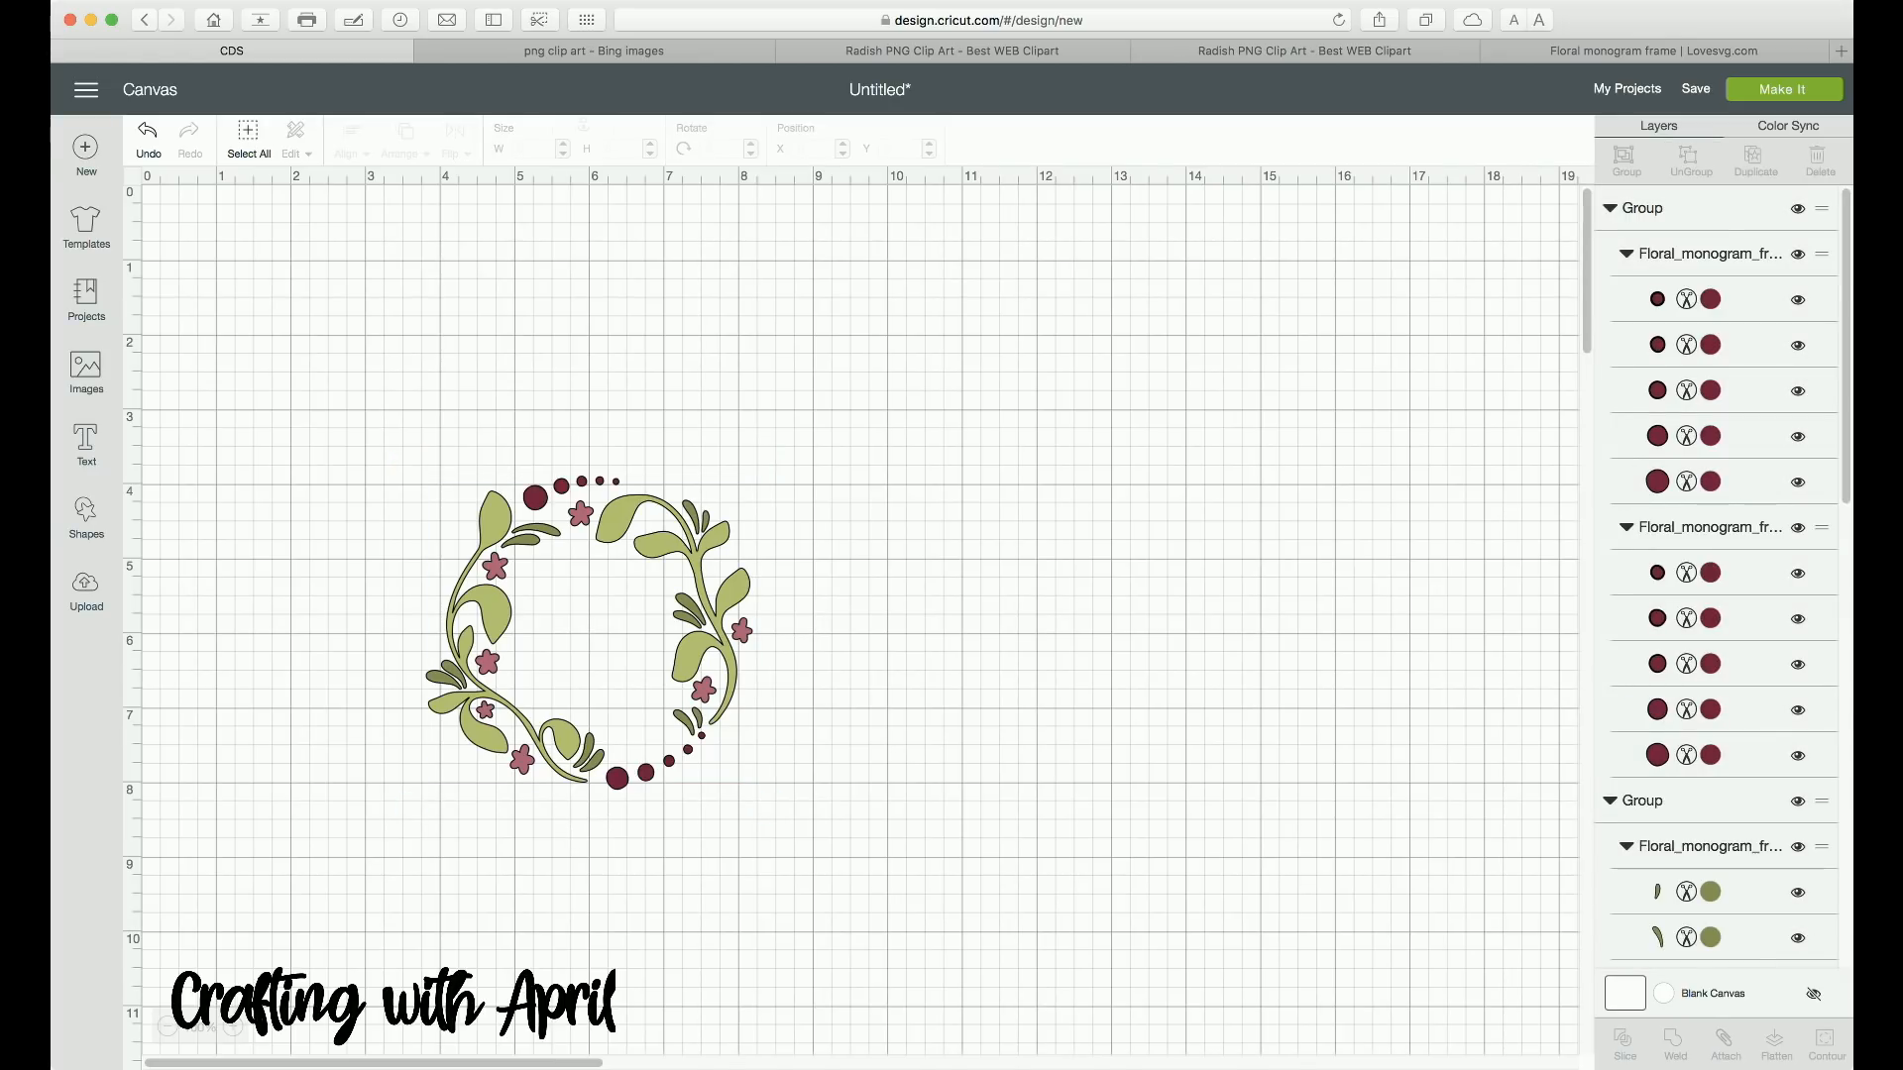
pyautogui.moveTo(692, 654); pyautogui.dragTo(1199, 585)
pyautogui.moveTo(570, 635); pyautogui.dragTo(861, 415)
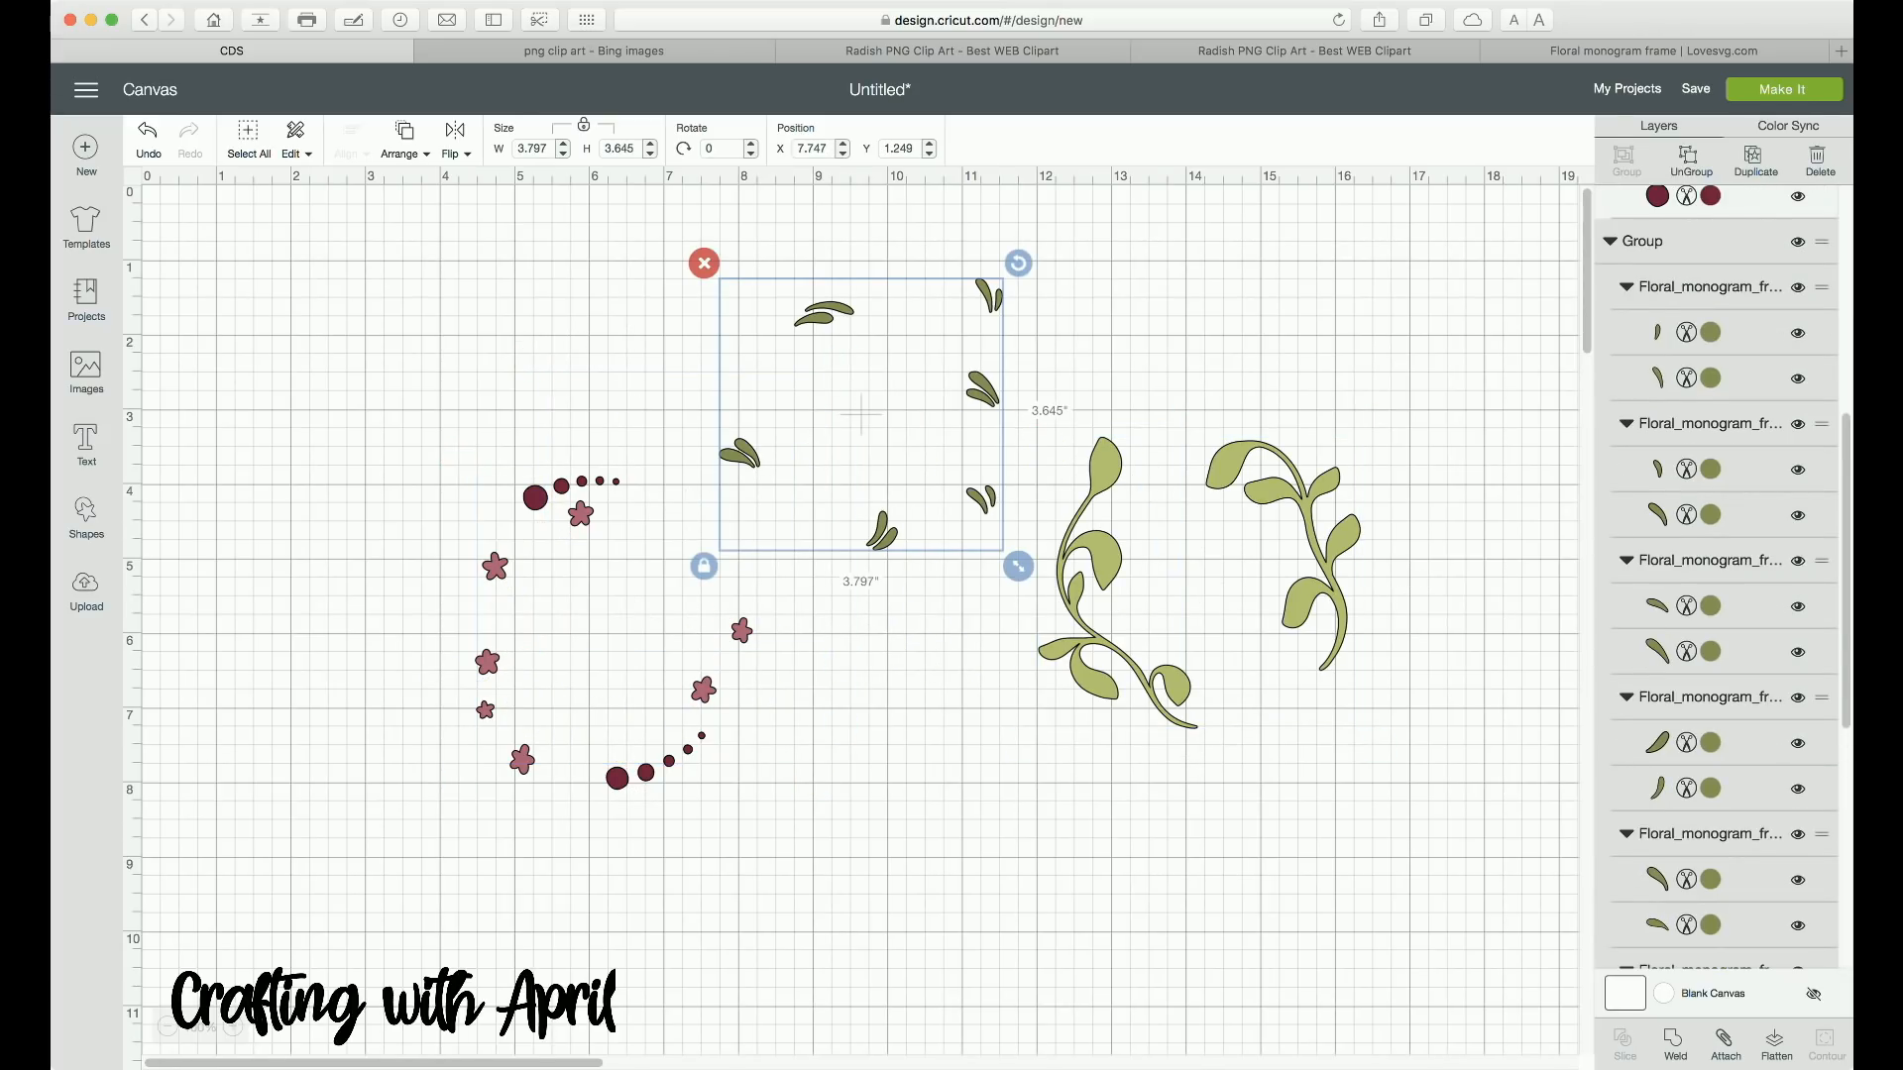
# Step: Separate the wreath's burgundy dots from the pink flowers, placing the flowers at about X 0.98, Y 5.48
pyautogui.click(581, 482)
pyautogui.moveTo(582, 481); pyautogui.dragTo(475, 438)
pyautogui.moveTo(338, 502); pyautogui.dragTo(908, 903)
pyautogui.moveTo(741, 630); pyautogui.dragTo(886, 719)
pyautogui.click(892, 917)
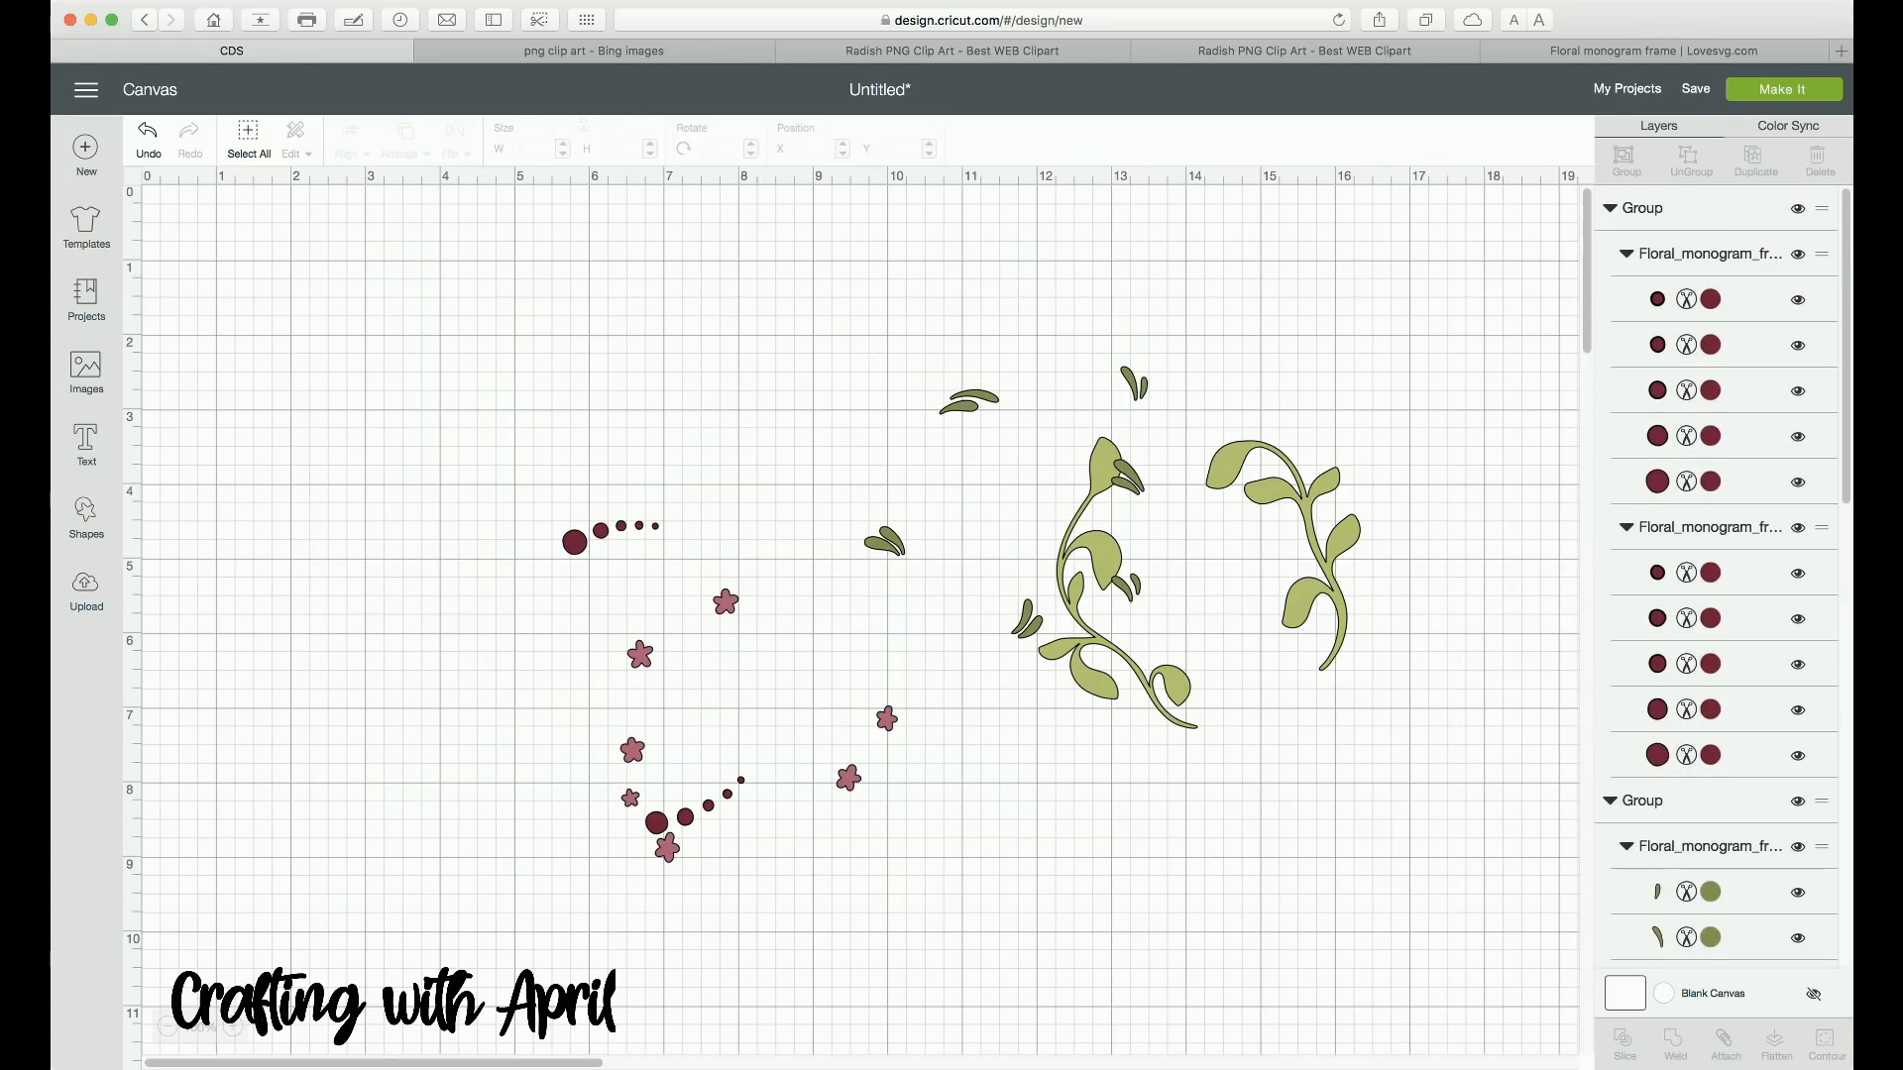
pyautogui.click(848, 778)
pyautogui.moveTo(849, 778); pyautogui.dragTo(442, 783)
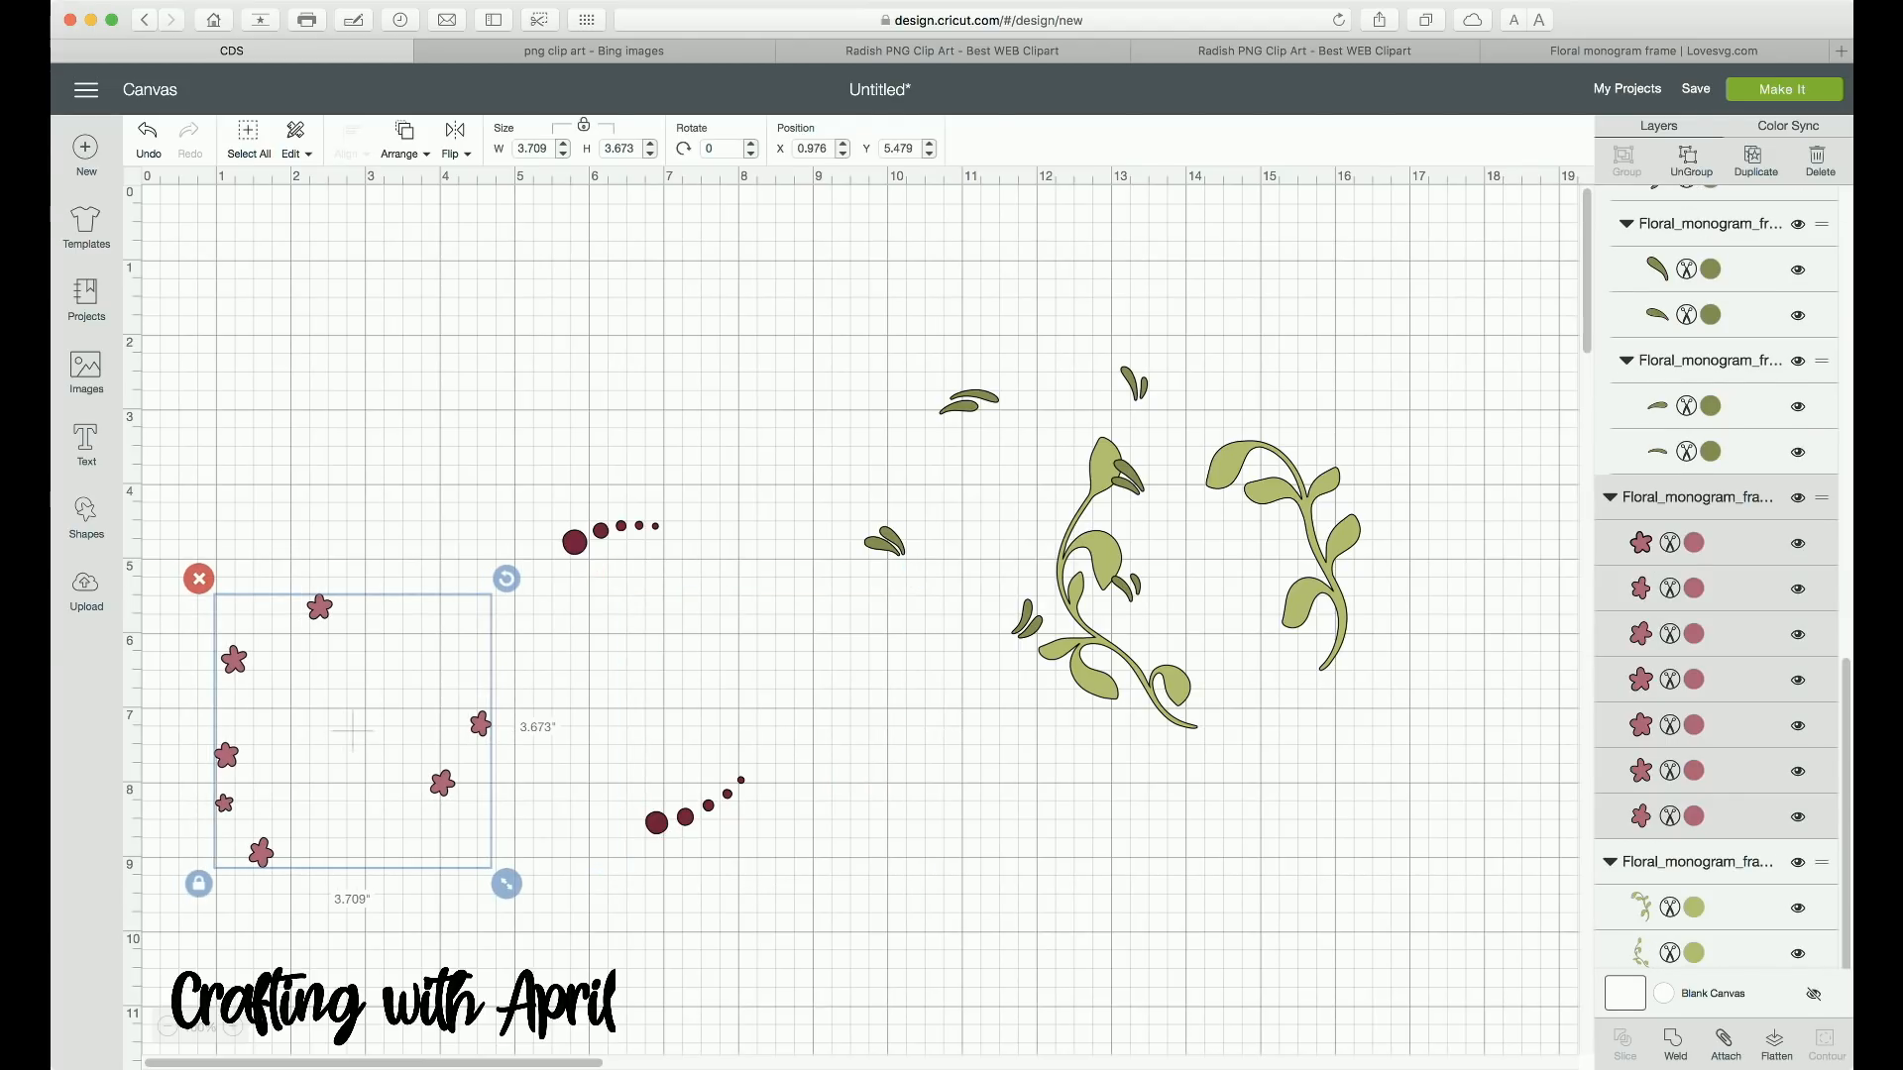
# Step: Reassemble the floral wreath by moving the dots, leaf sprigs, vines and pink flowers back into their original arrangement
pyautogui.click(595, 683)
pyautogui.moveTo(1006, 501); pyautogui.dragTo(827, 377)
pyautogui.click(1199, 584)
pyautogui.moveTo(1199, 584); pyautogui.dragTo(847, 380)
pyautogui.moveTo(654, 677); pyautogui.dragTo(877, 377)
pyautogui.moveTo(782, 618); pyautogui.dragTo(211, 901)
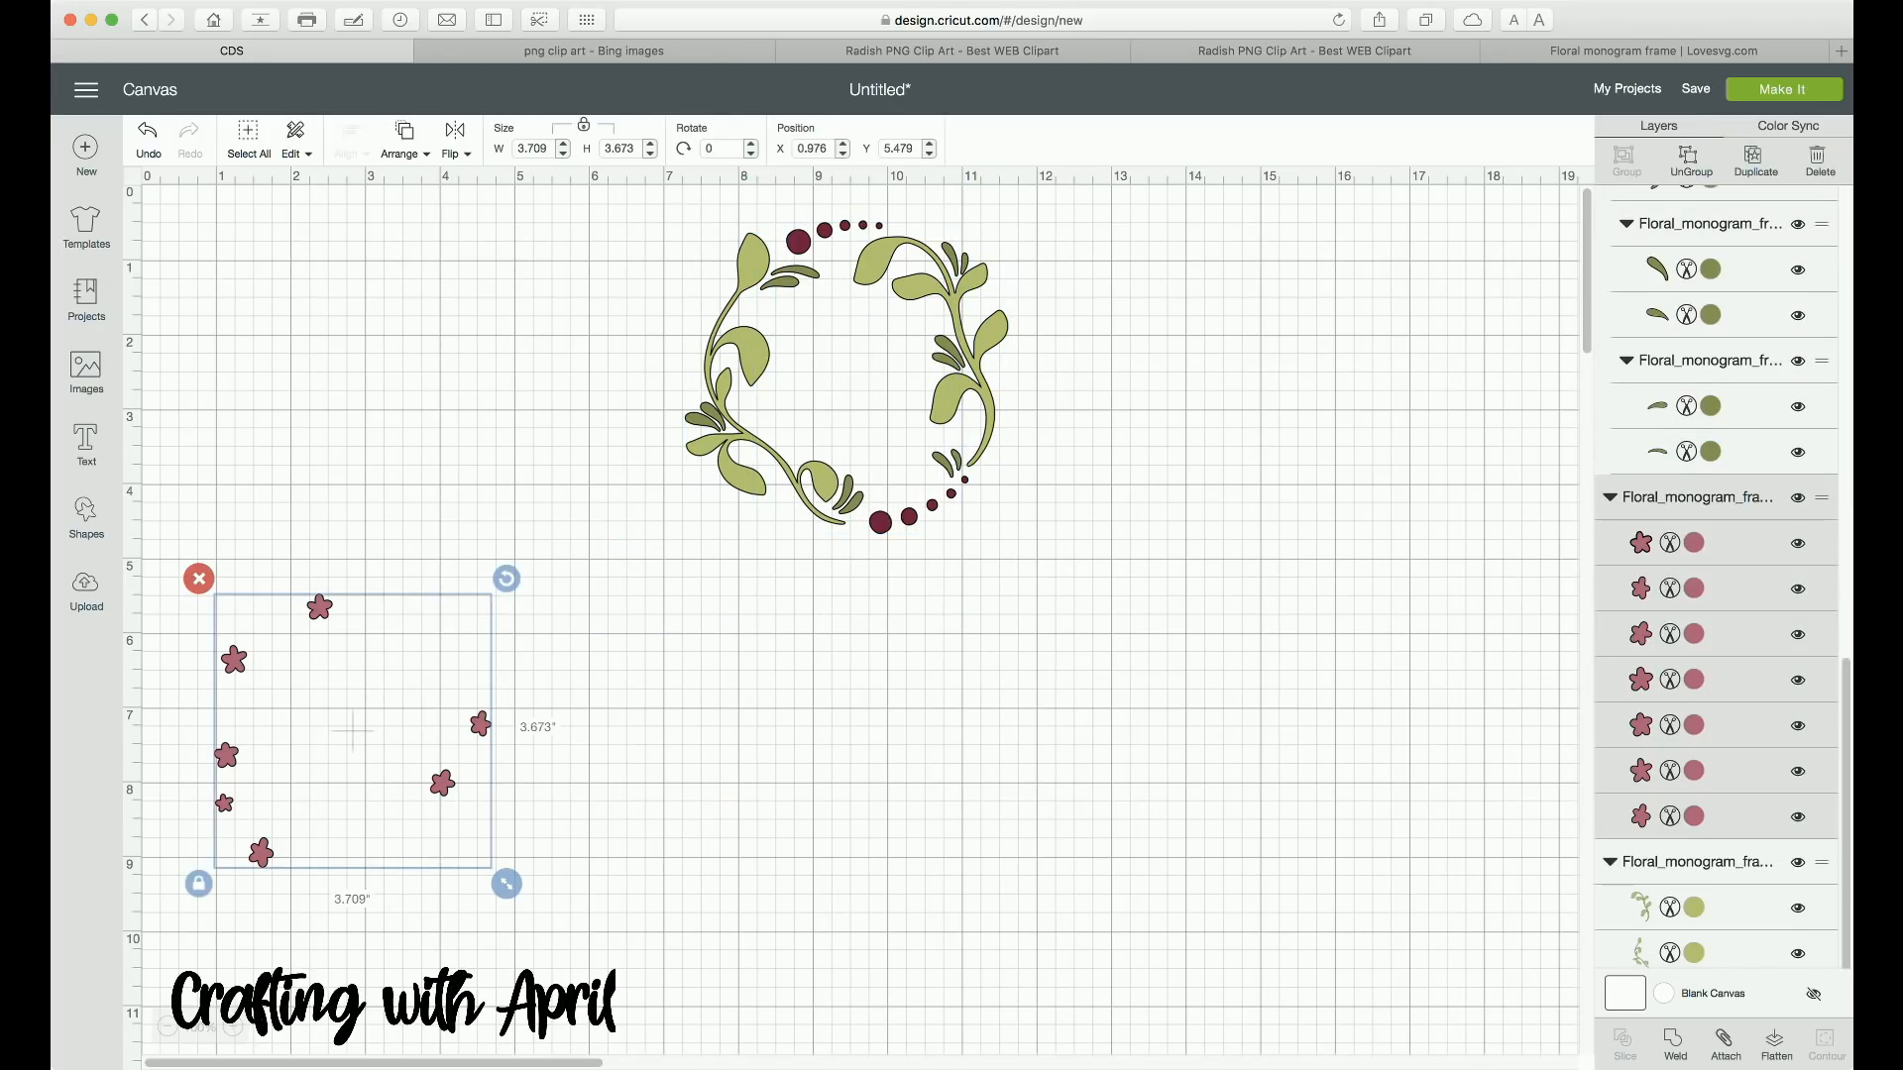
pyautogui.moveTo(234, 660); pyautogui.dragTo(757, 309)
pyautogui.click(614, 396)
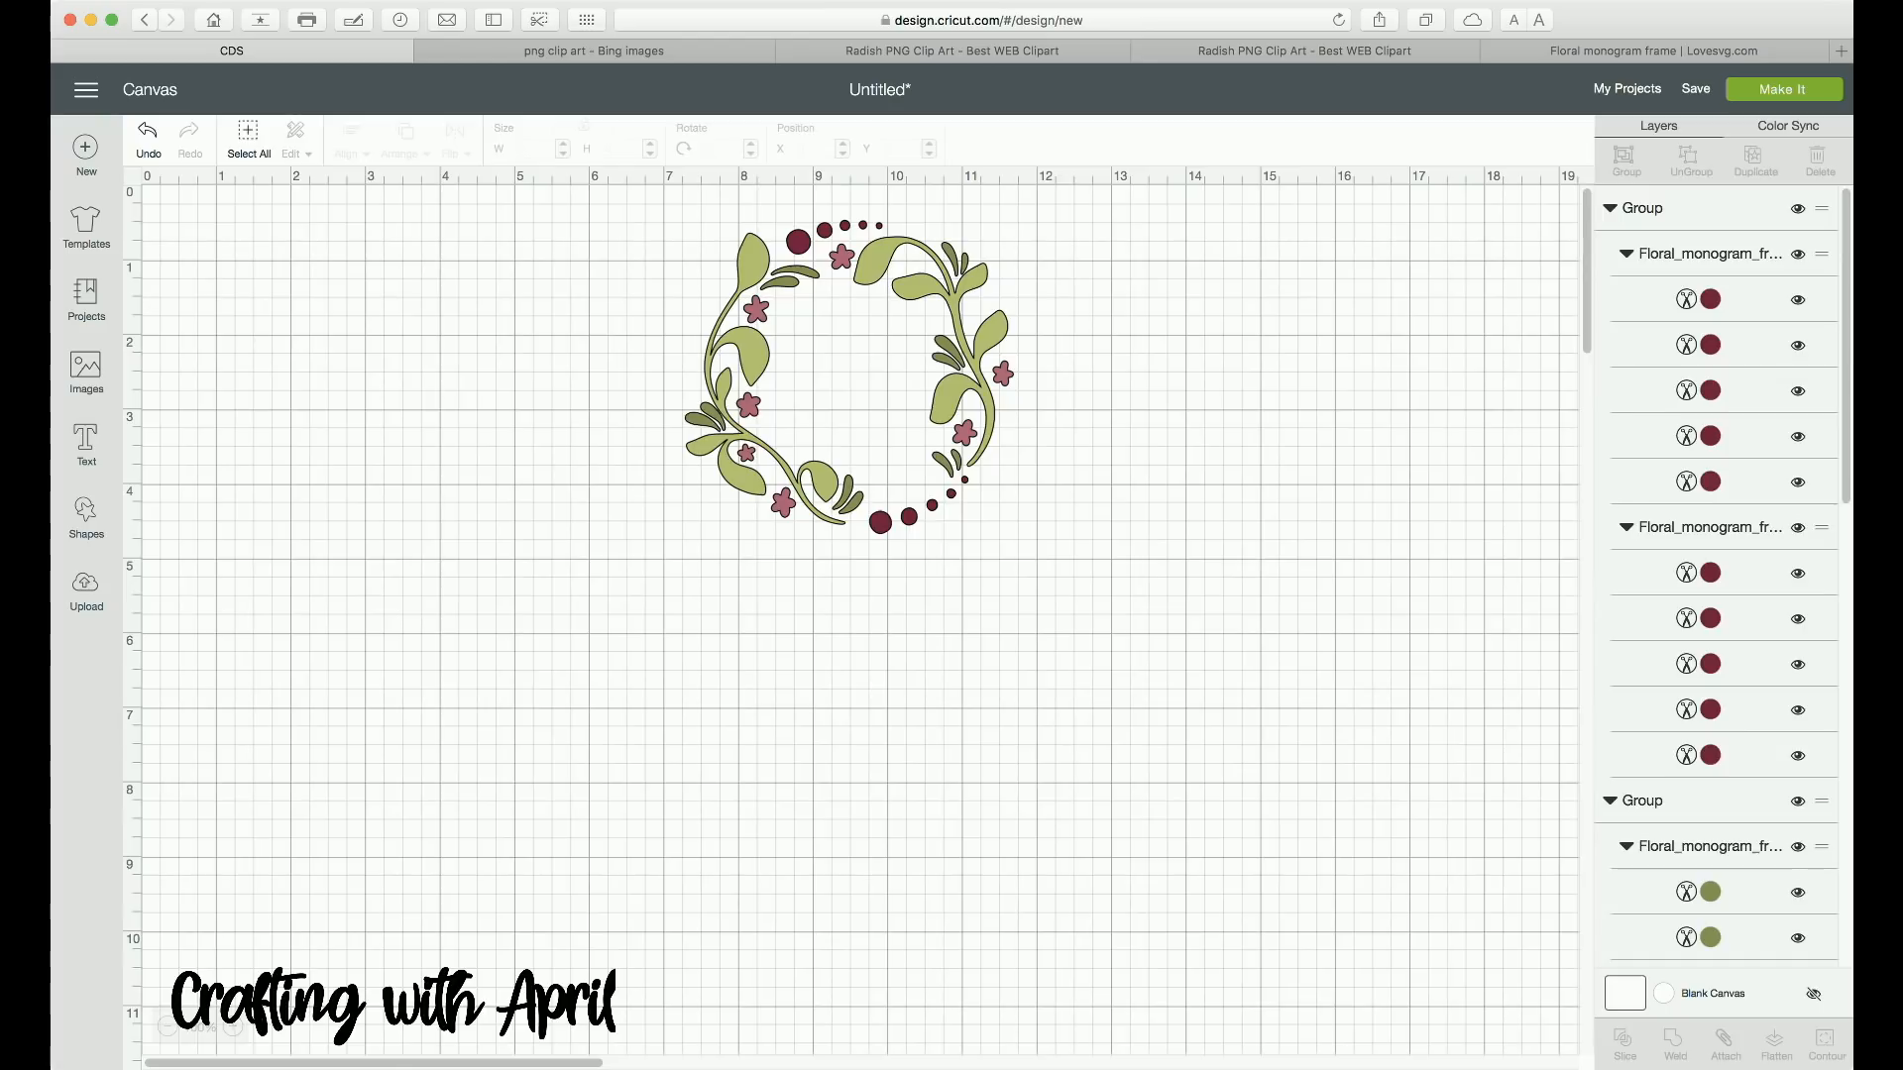
# Step: Upload the blue brain-and-circuit vector image from the computer and save it under its existing name
pyautogui.click(87, 592)
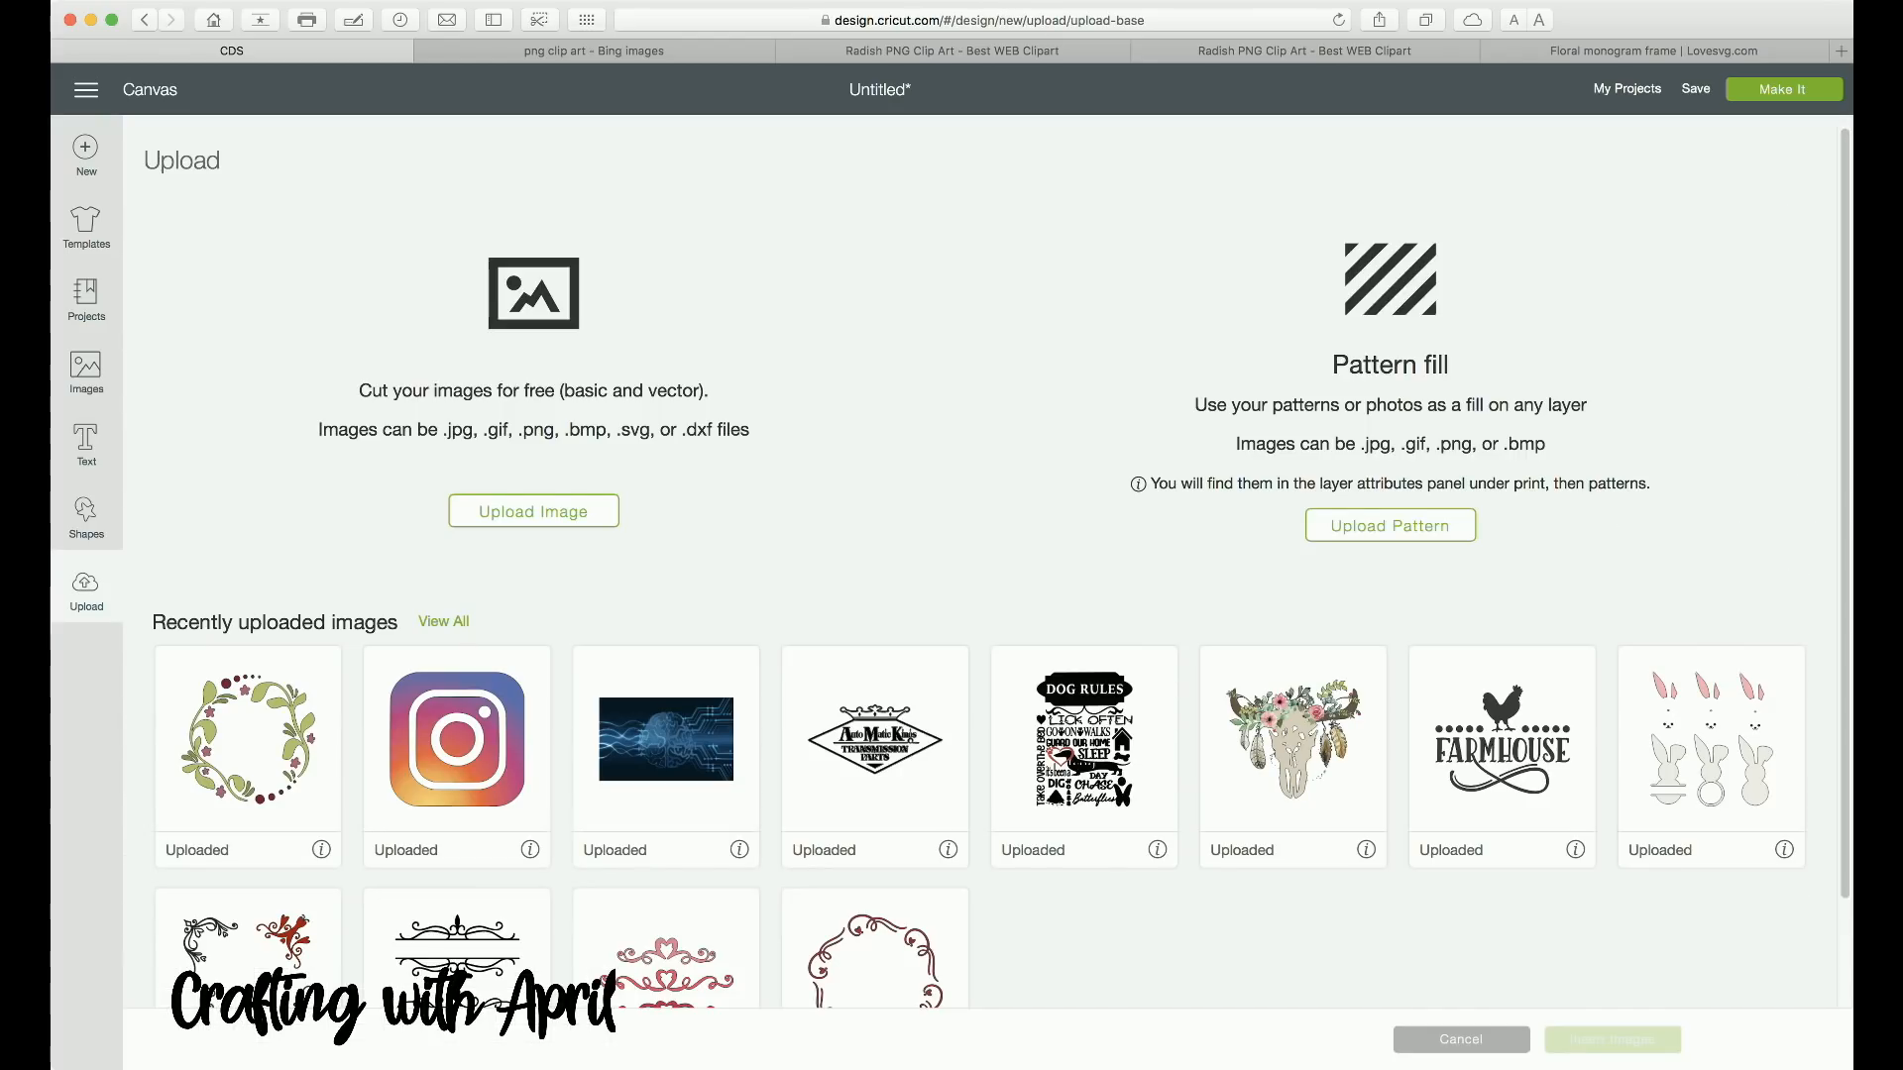
pyautogui.click(534, 512)
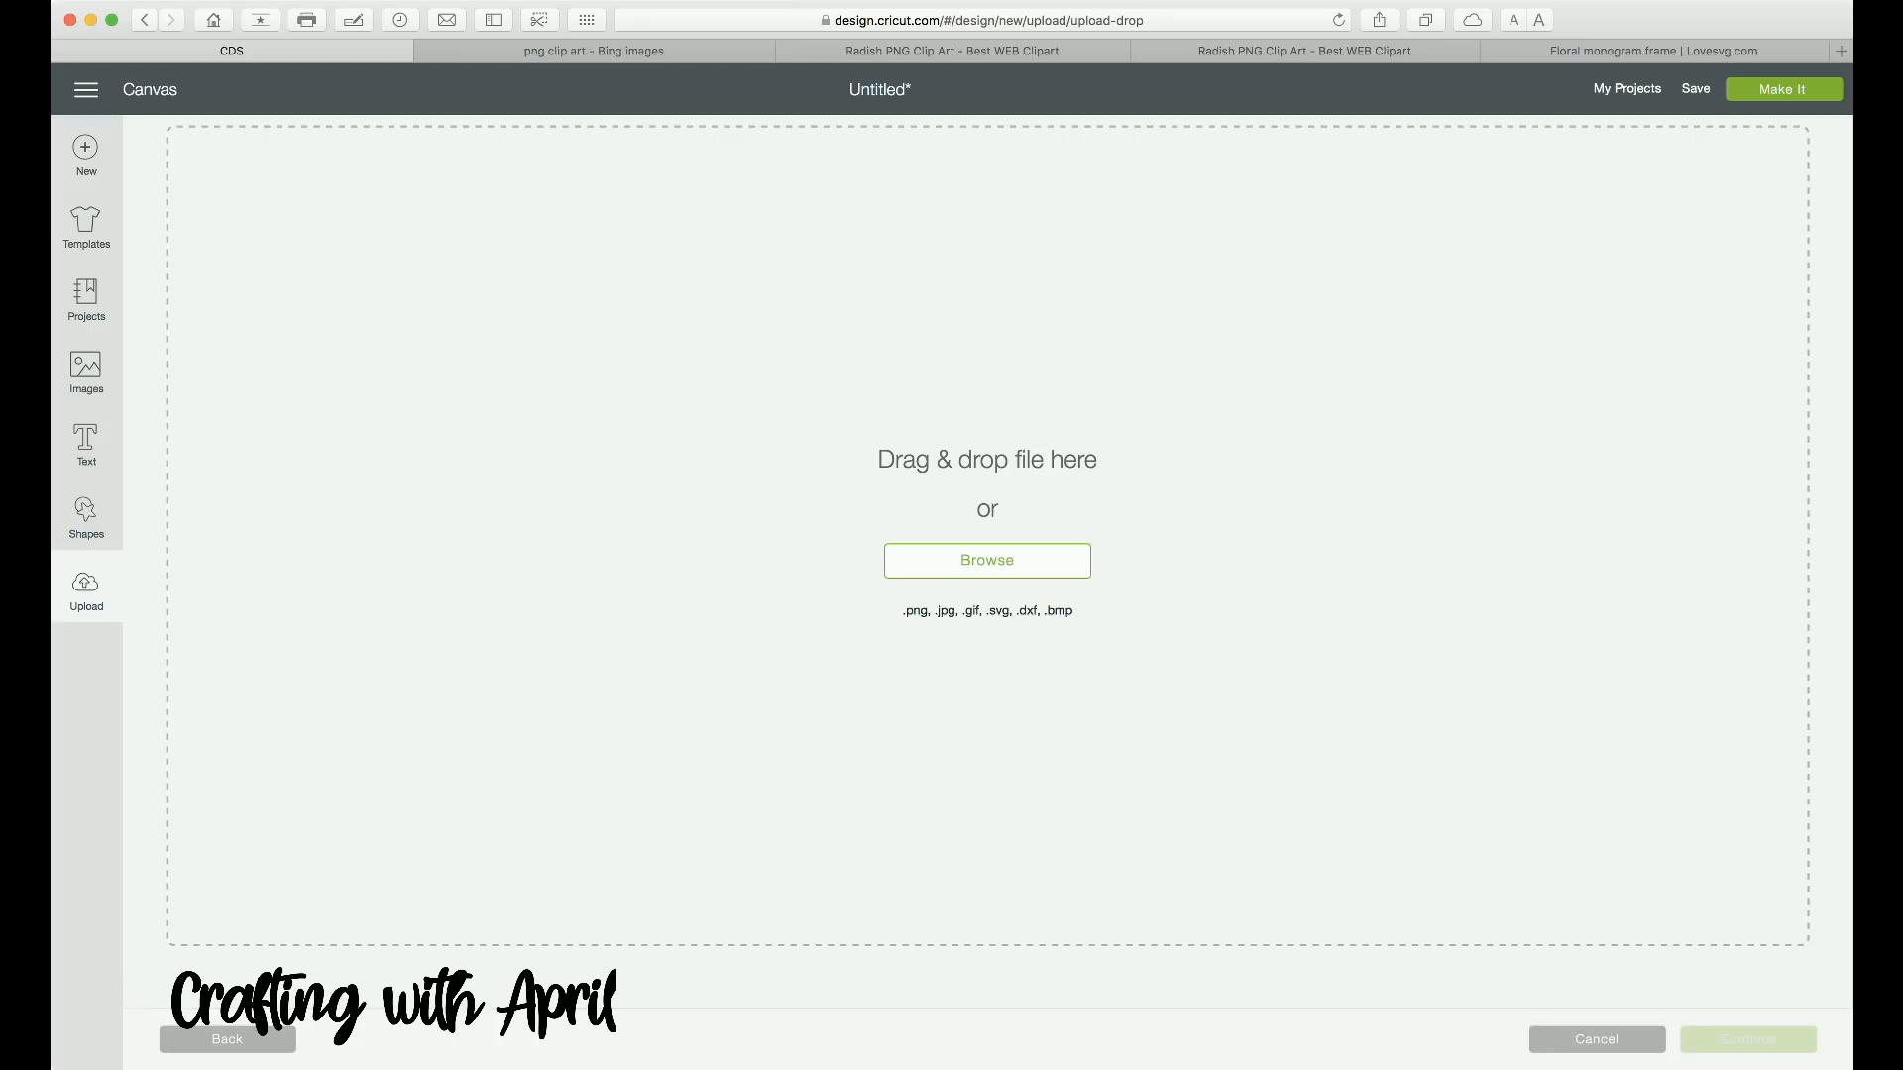
pyautogui.click(987, 560)
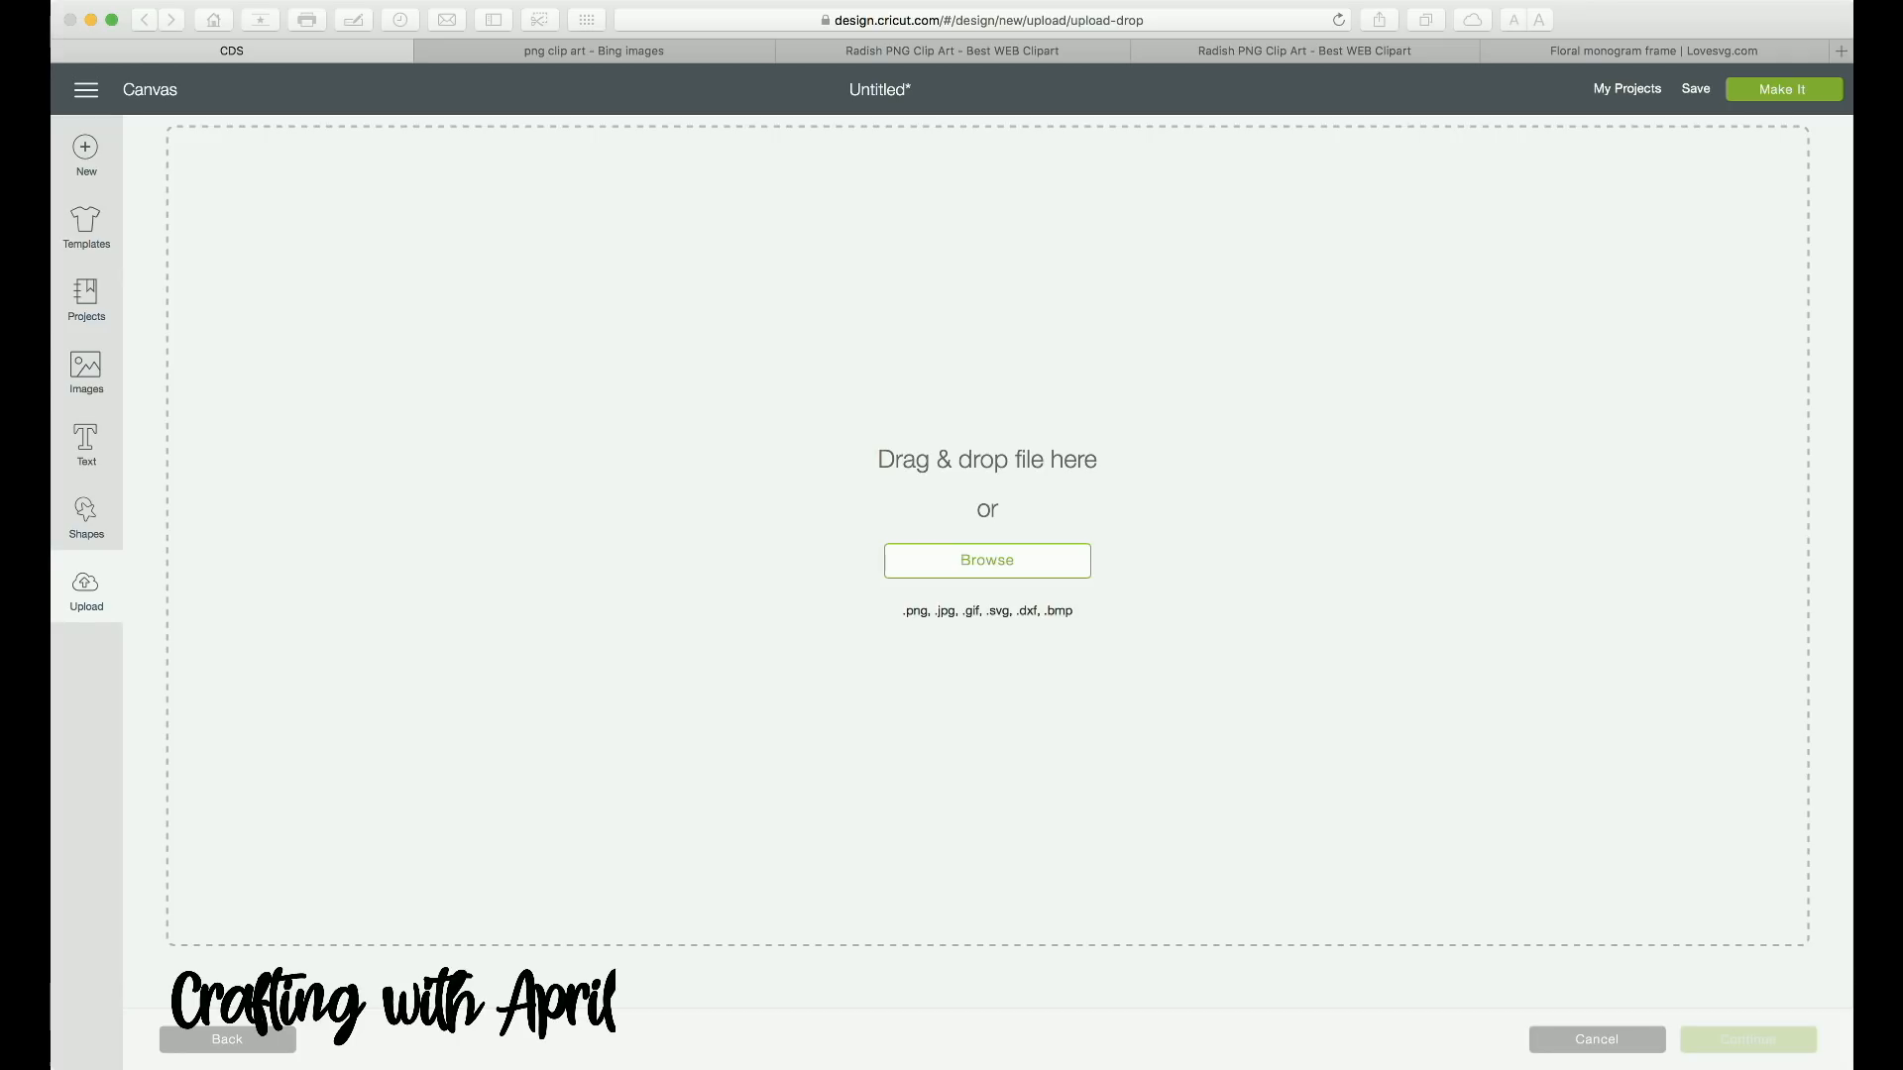
pyautogui.press('Return')
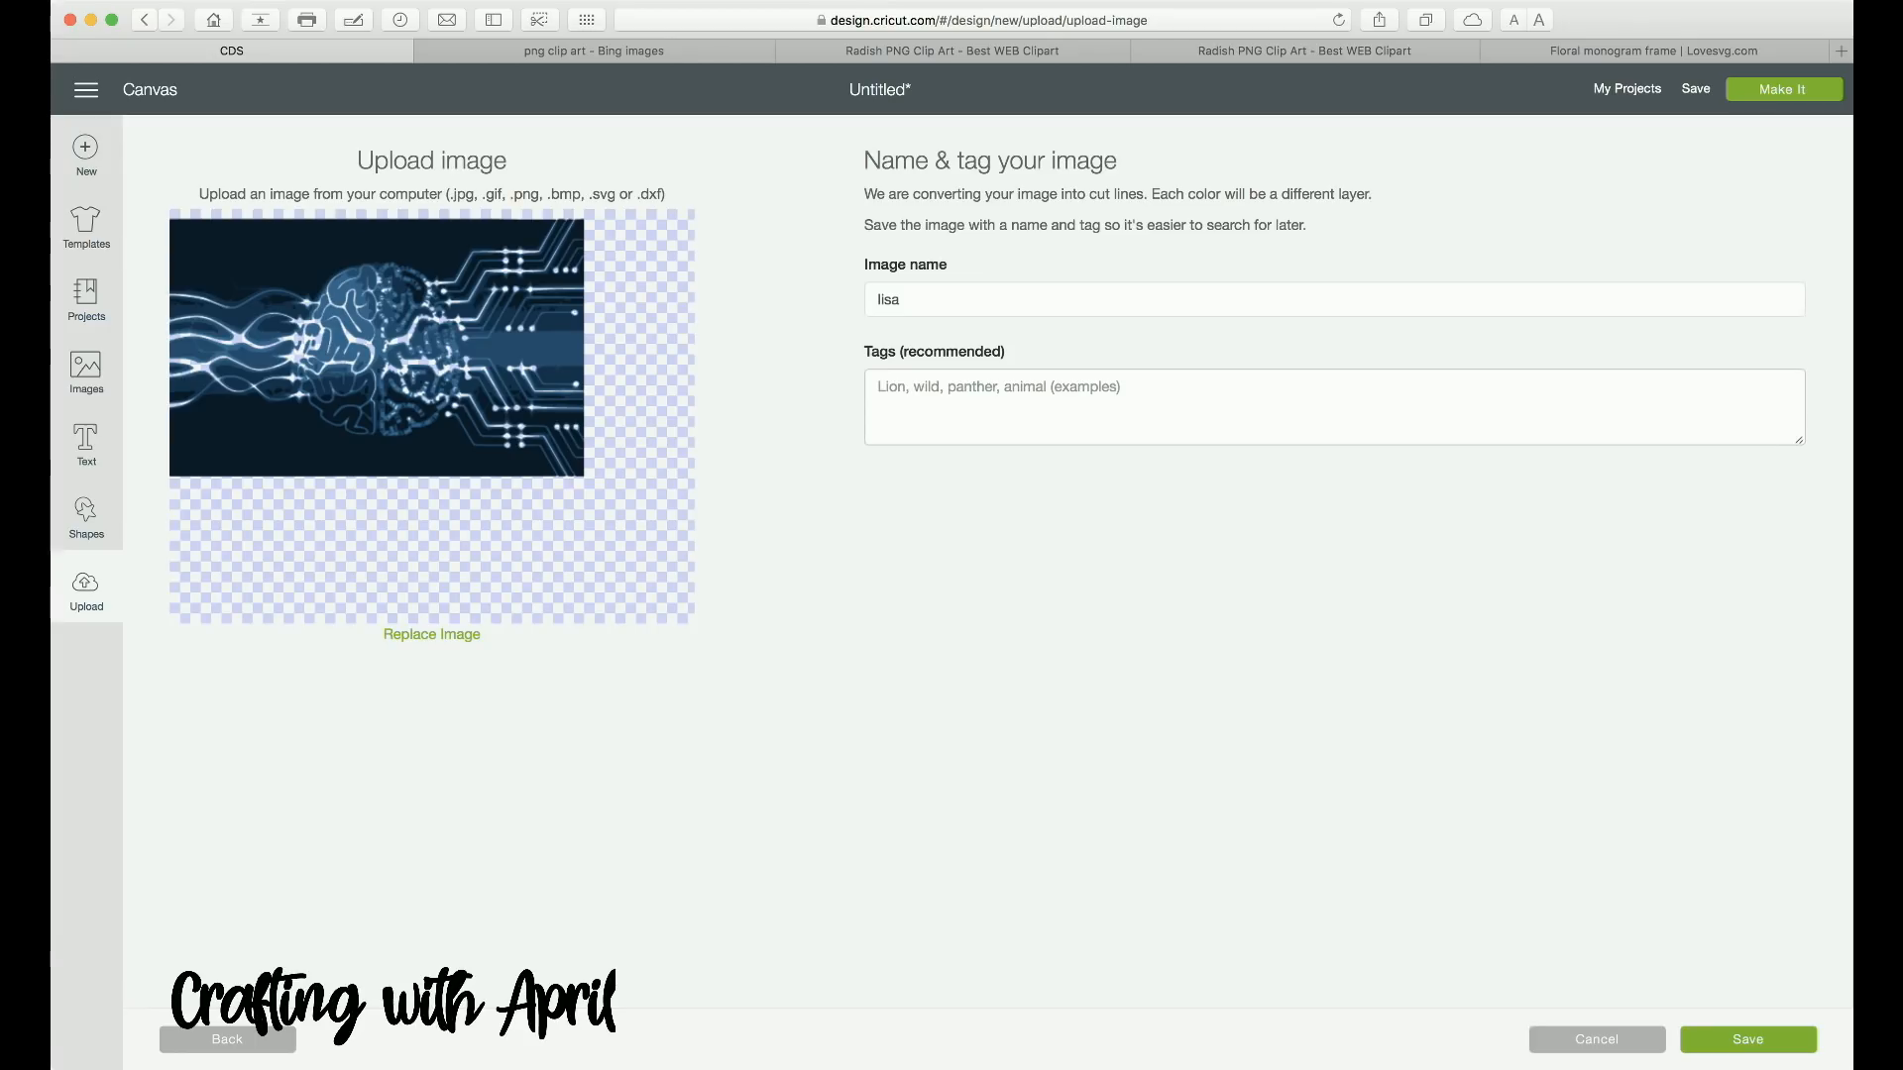
pyautogui.click(1749, 1039)
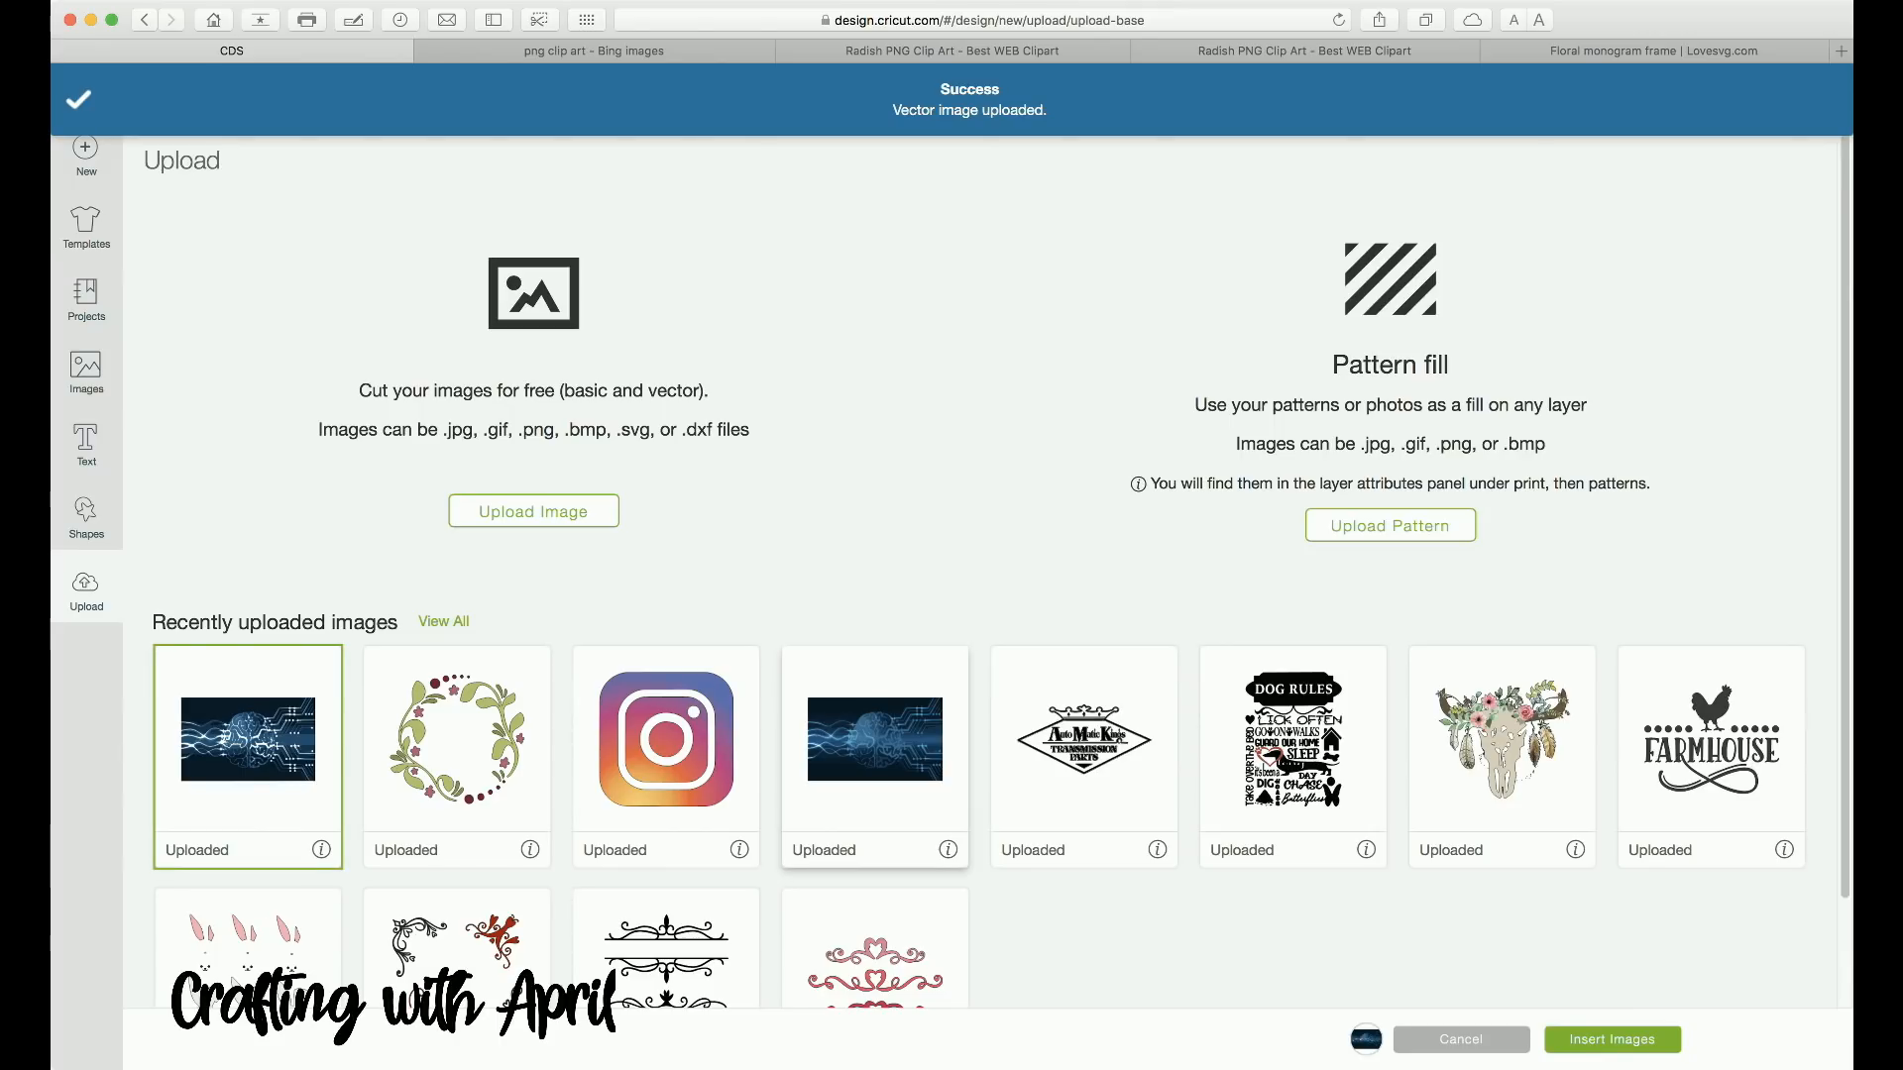
# Step: Insert the brain-and-circuit image on the canvas and place it below the wreath at about X 1.26, Y 4.82
pyautogui.click(1612, 1039)
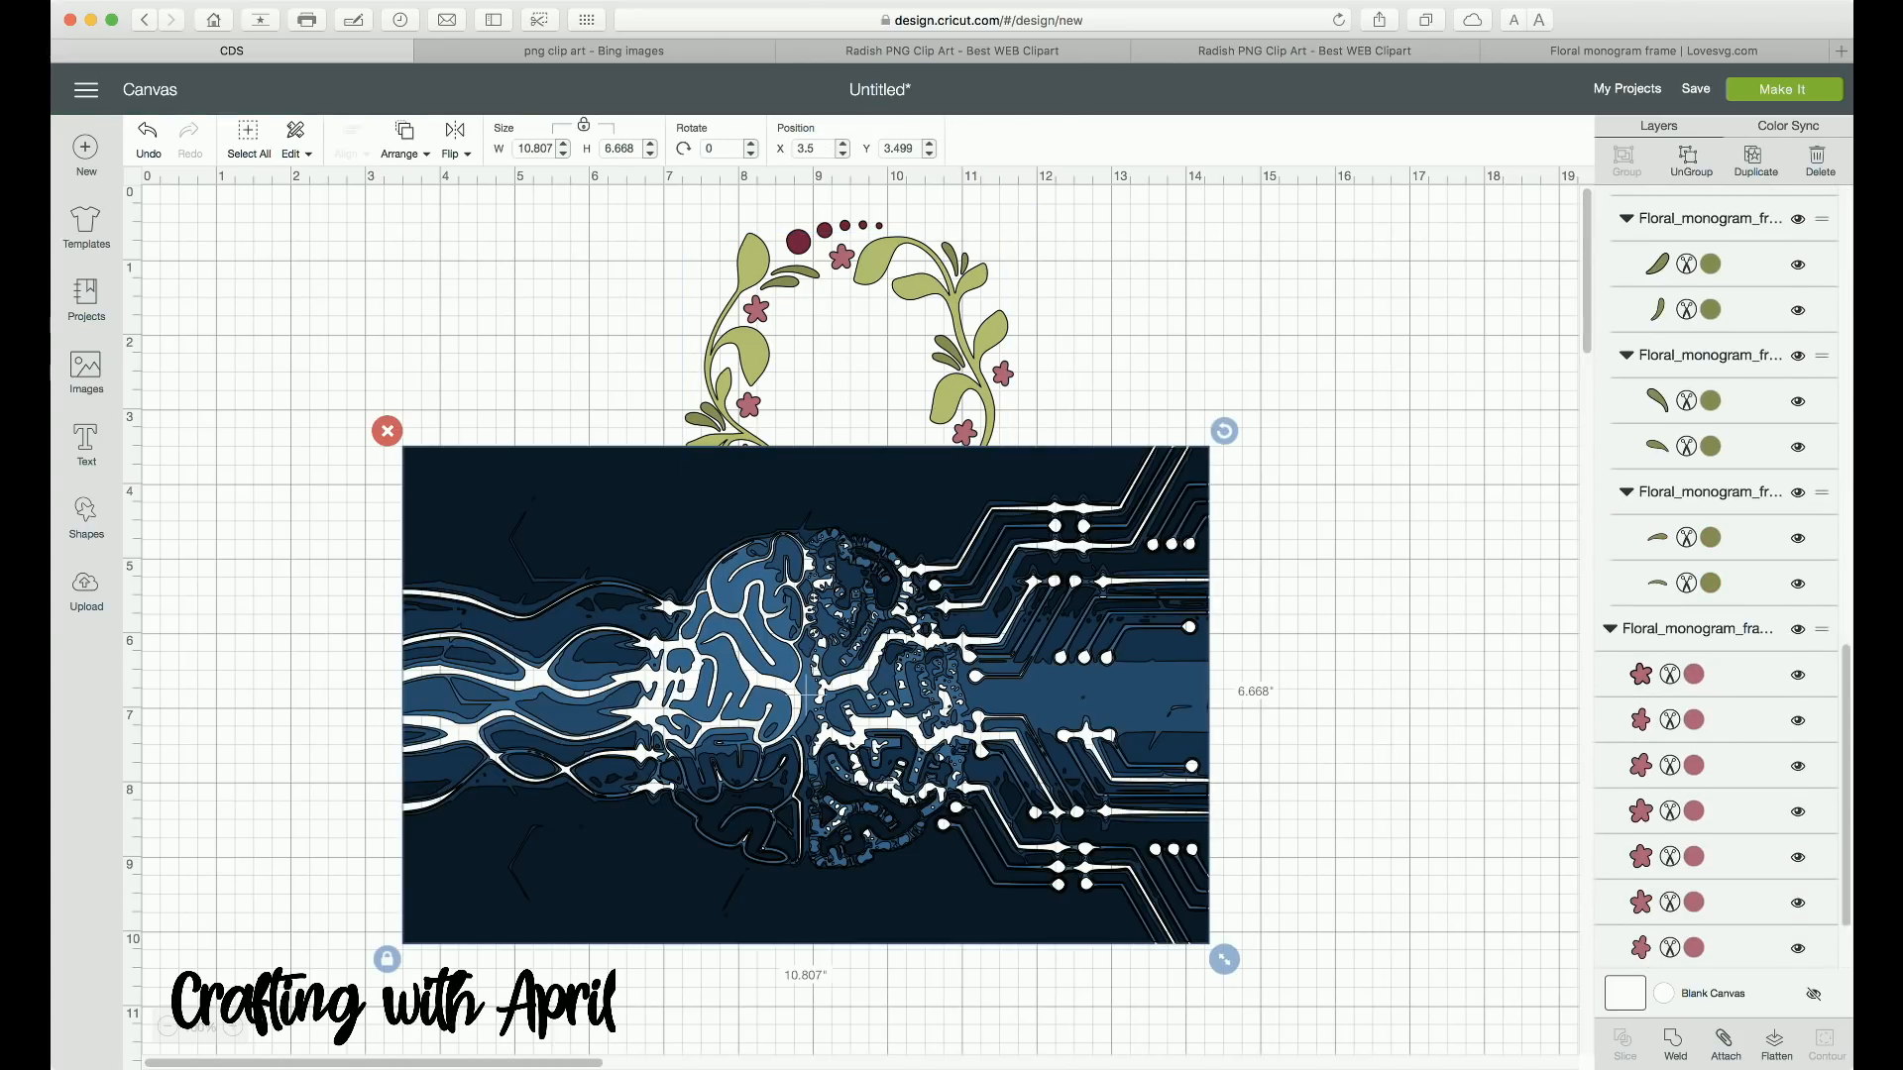
pyautogui.moveTo(804, 699); pyautogui.dragTo(1043, 822)
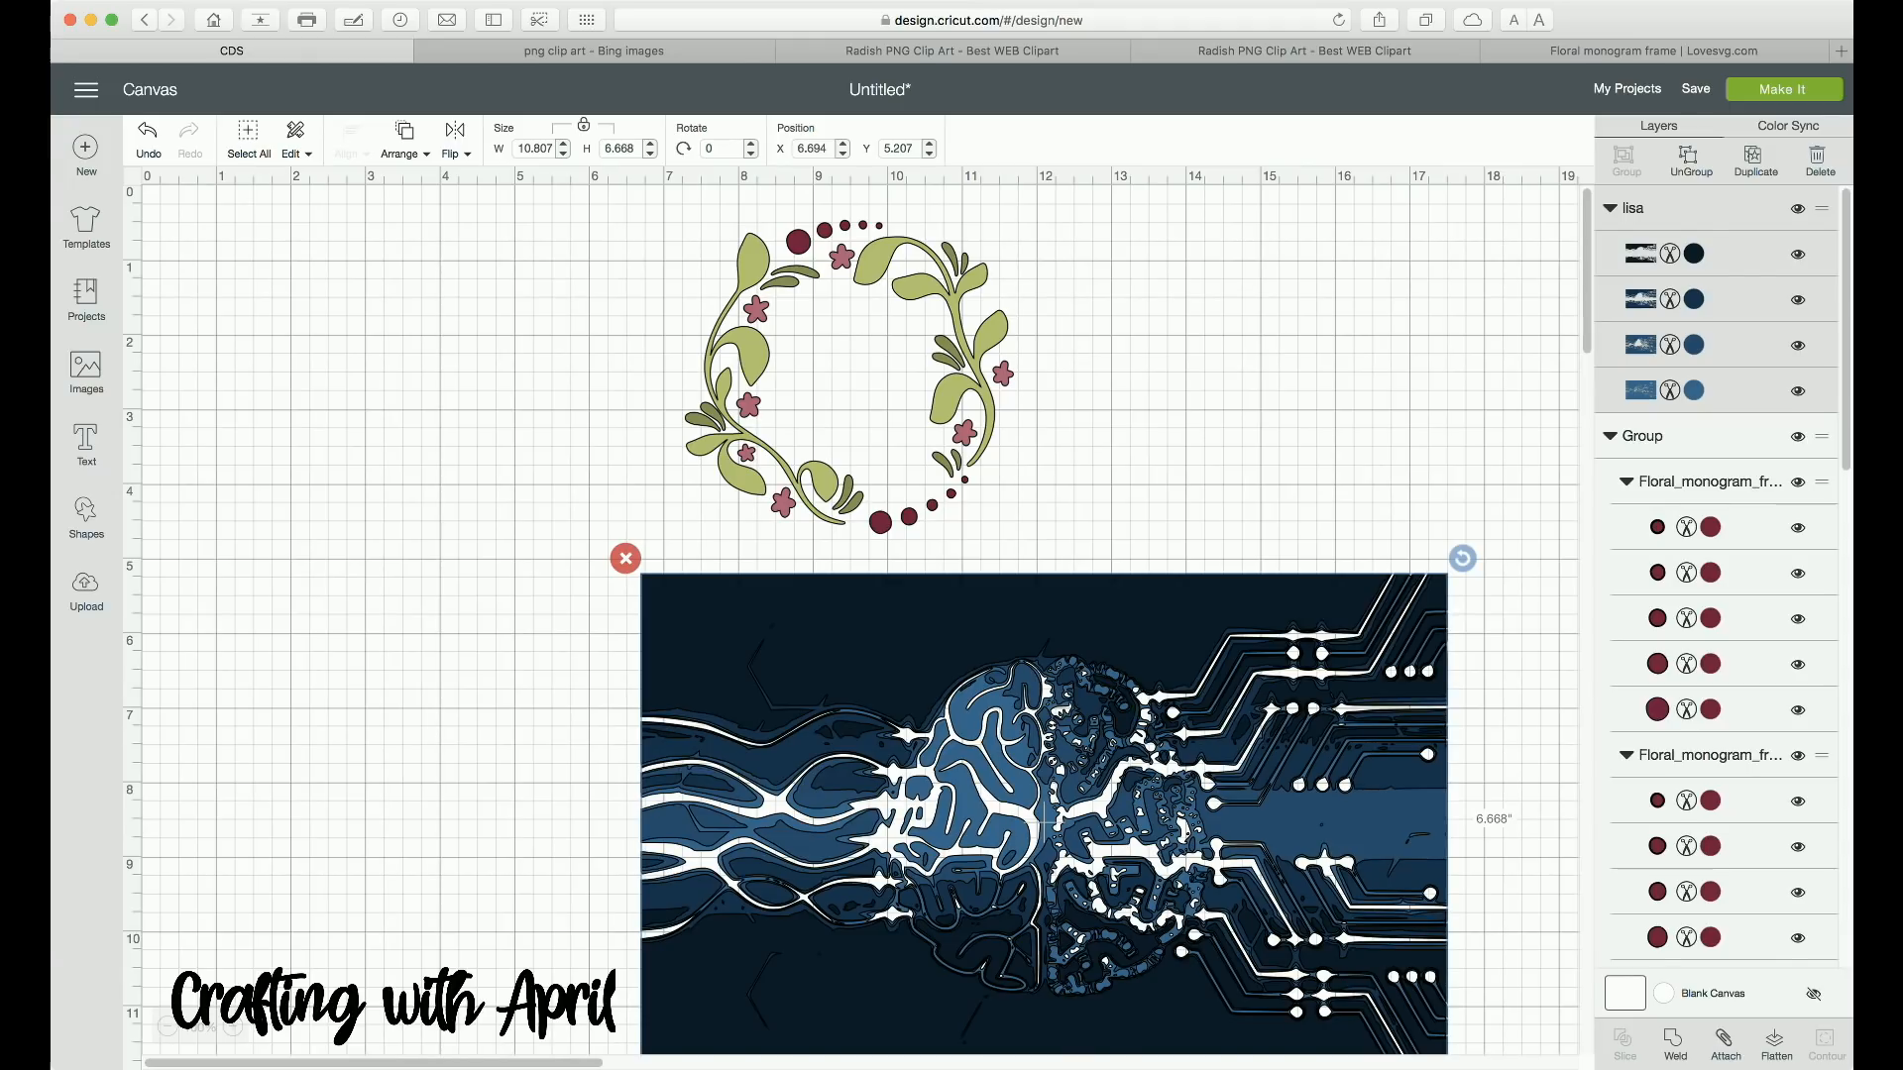
pyautogui.moveTo(1043, 823); pyautogui.dragTo(638, 794)
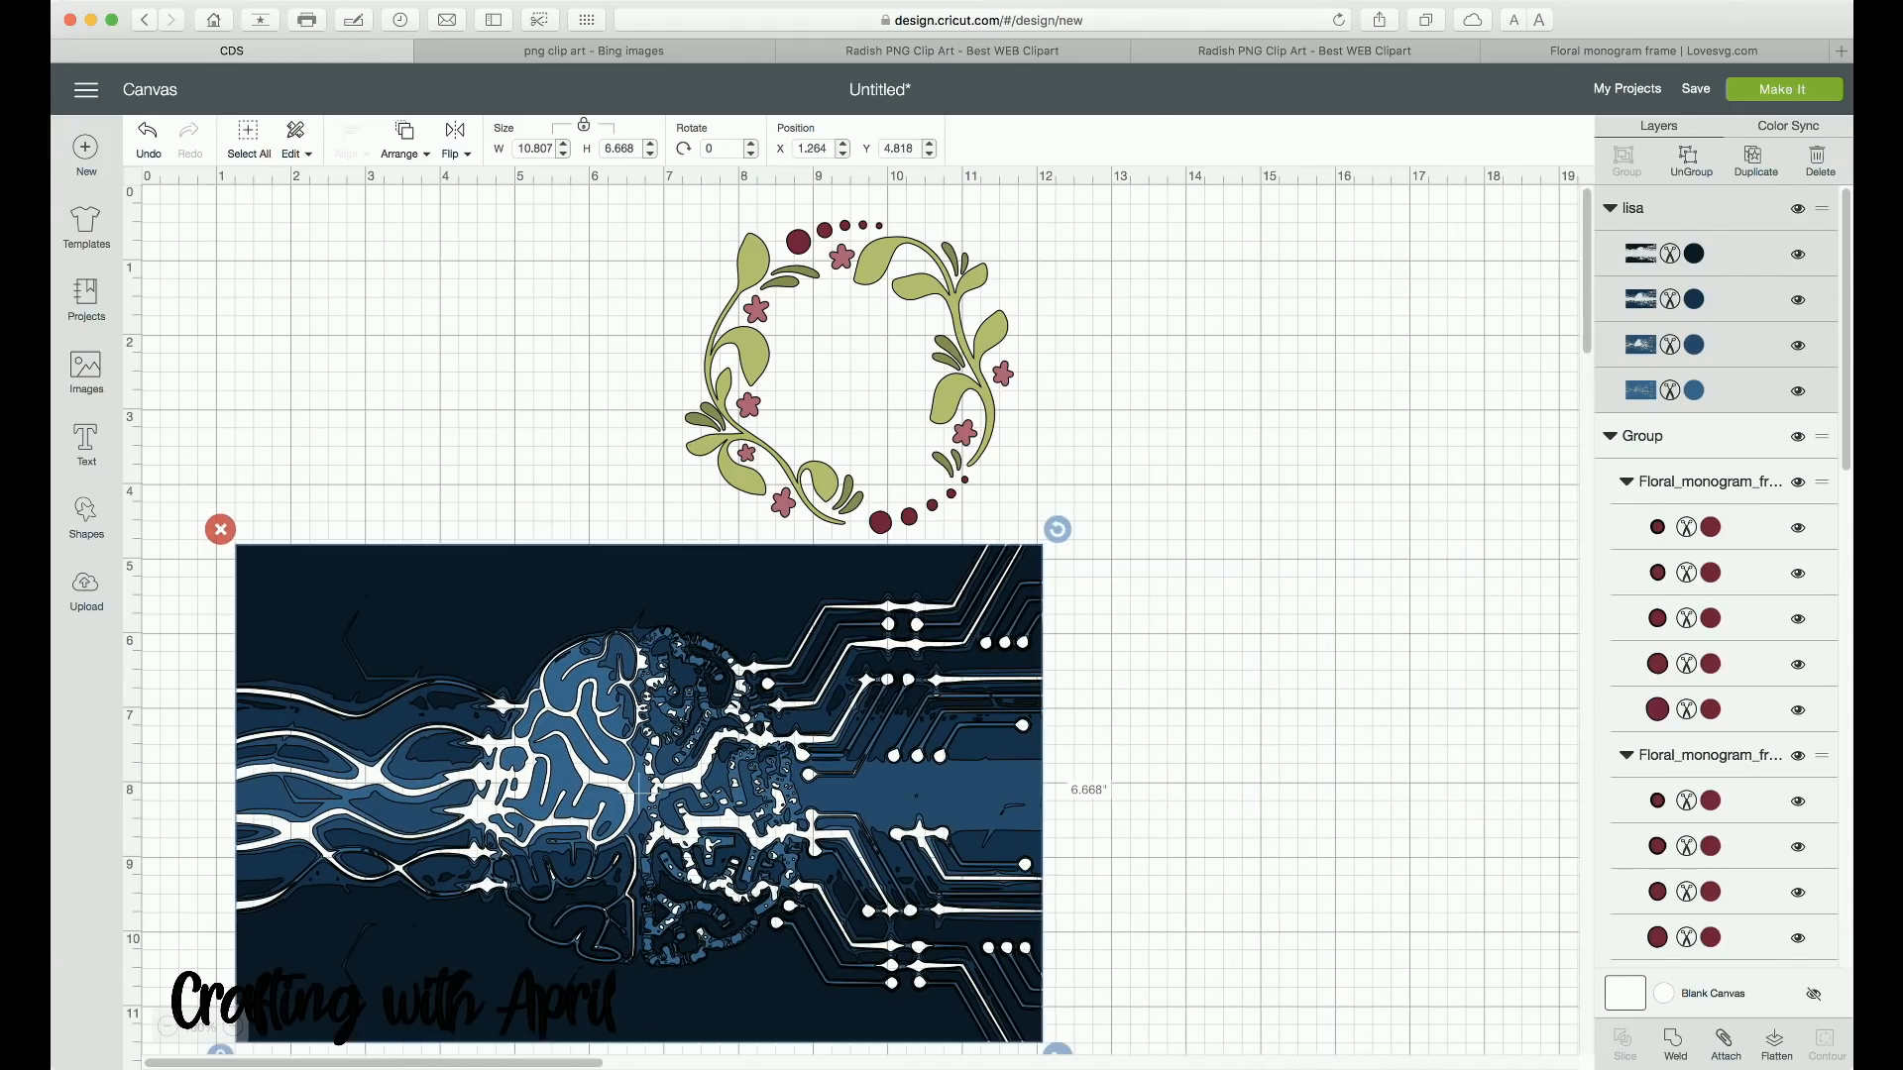
# Step: Delete the floral wreath and move the brain-and-circuit image to about X 4.21, Y 2.47
pyautogui.moveTo(586, 211); pyautogui.dragTo(1185, 537)
pyautogui.press('Delete')
pyautogui.moveTo(634, 789); pyautogui.dragTo(857, 613)
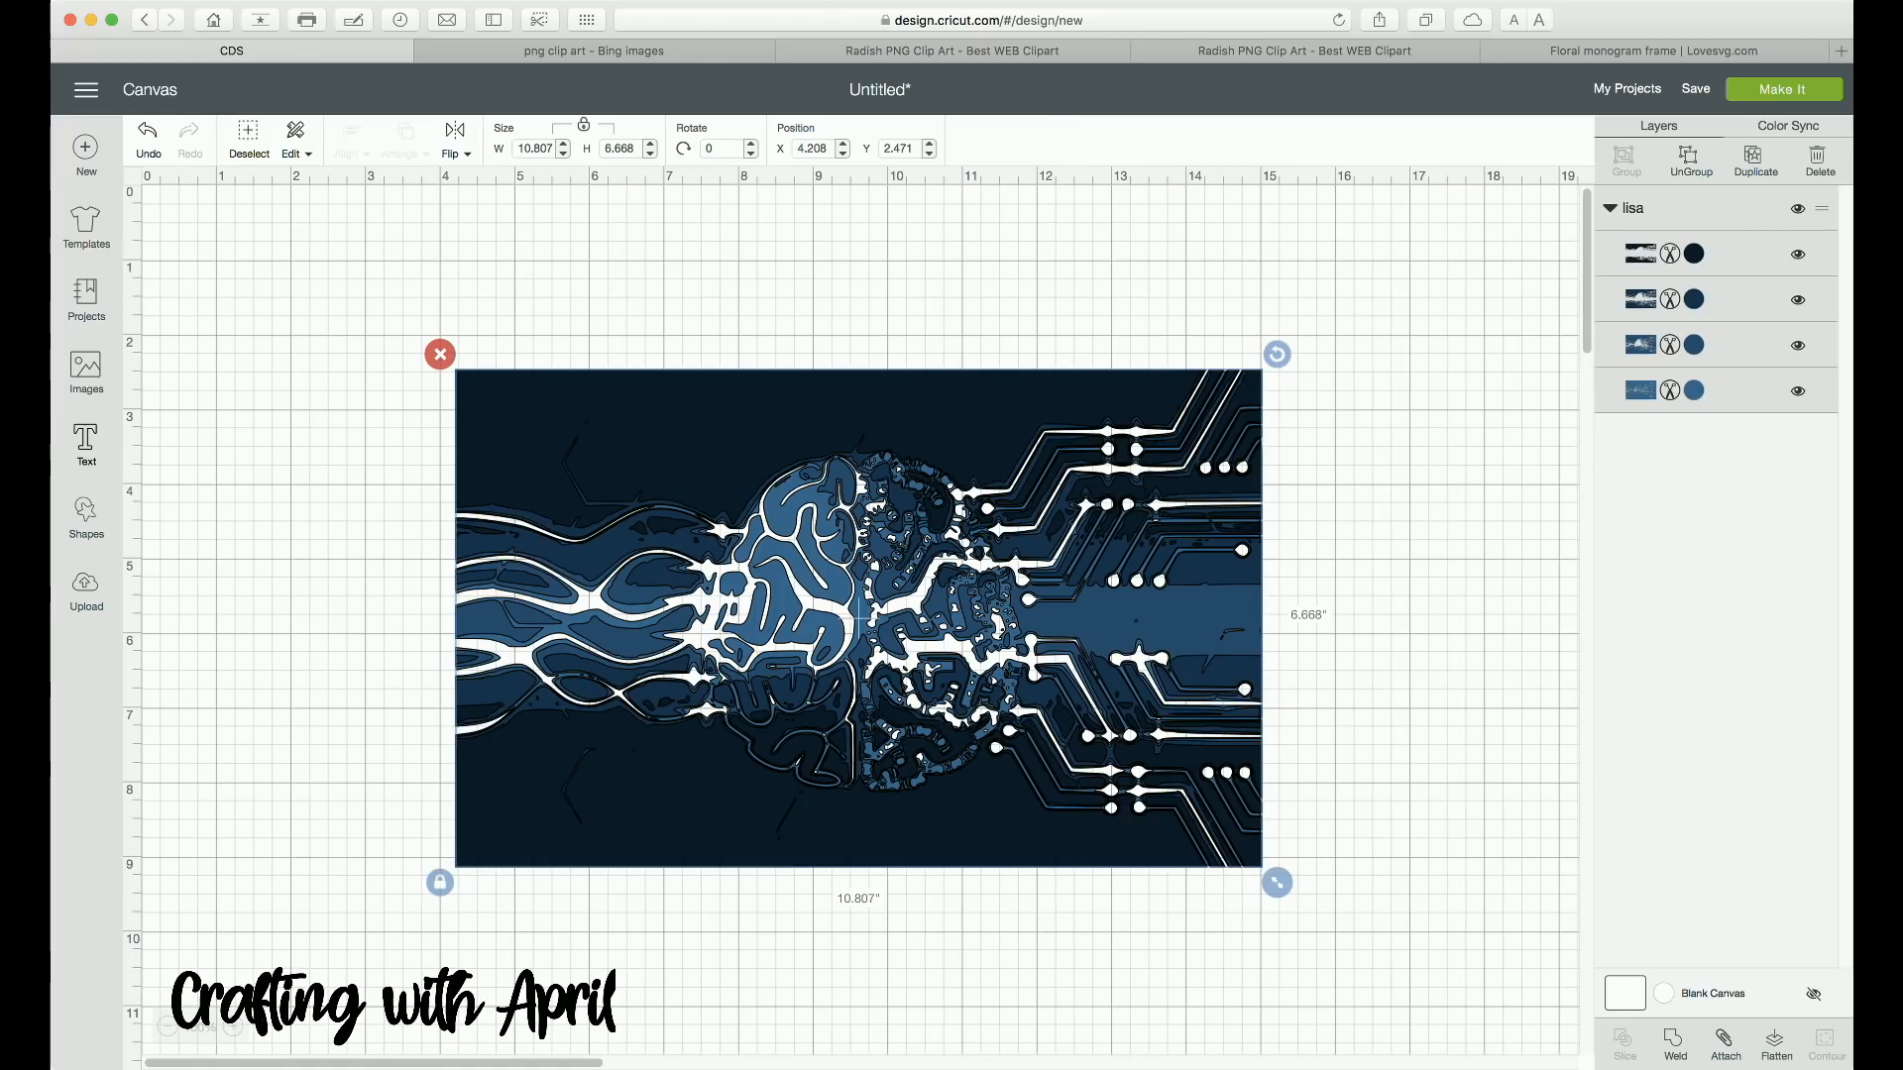
# Step: Insert the older brain-and-circuit upload for comparison, then clear the artwork from the canvas
pyautogui.click(86, 590)
pyautogui.click(875, 744)
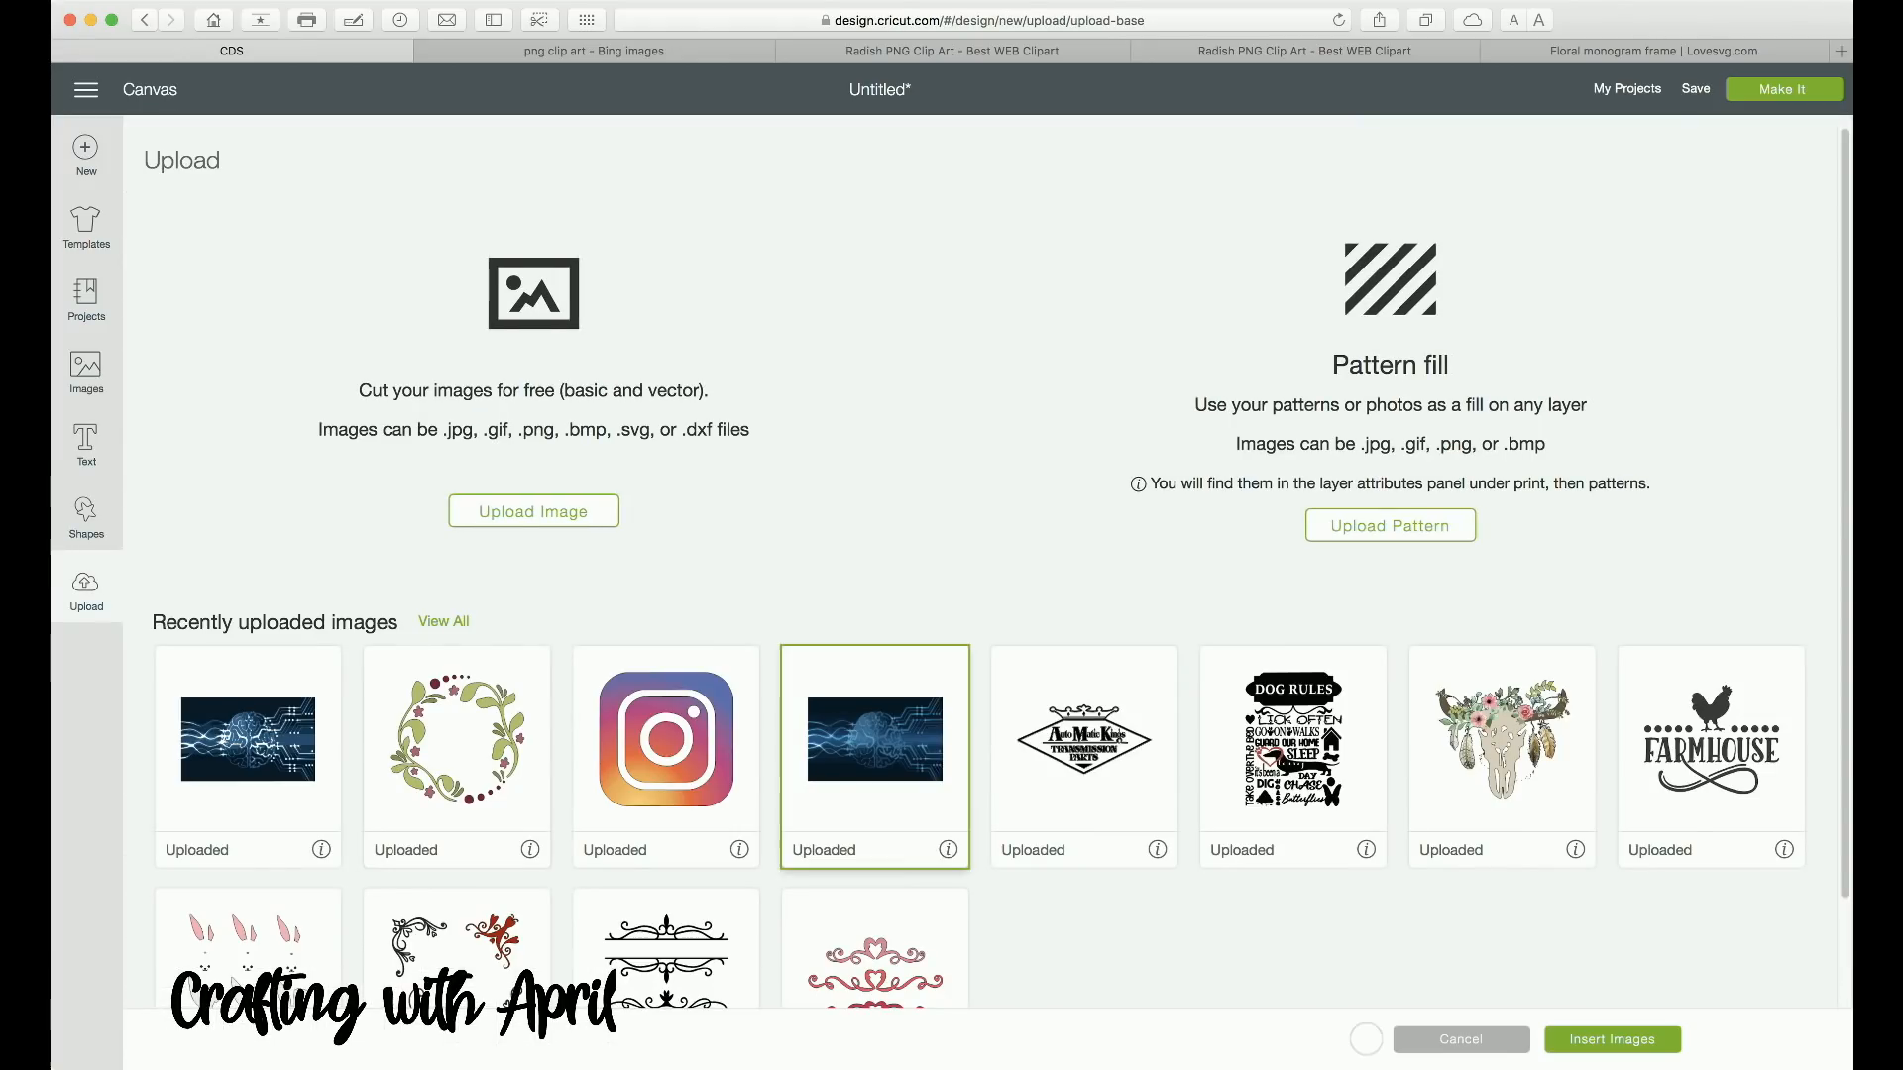
pyautogui.click(1612, 1040)
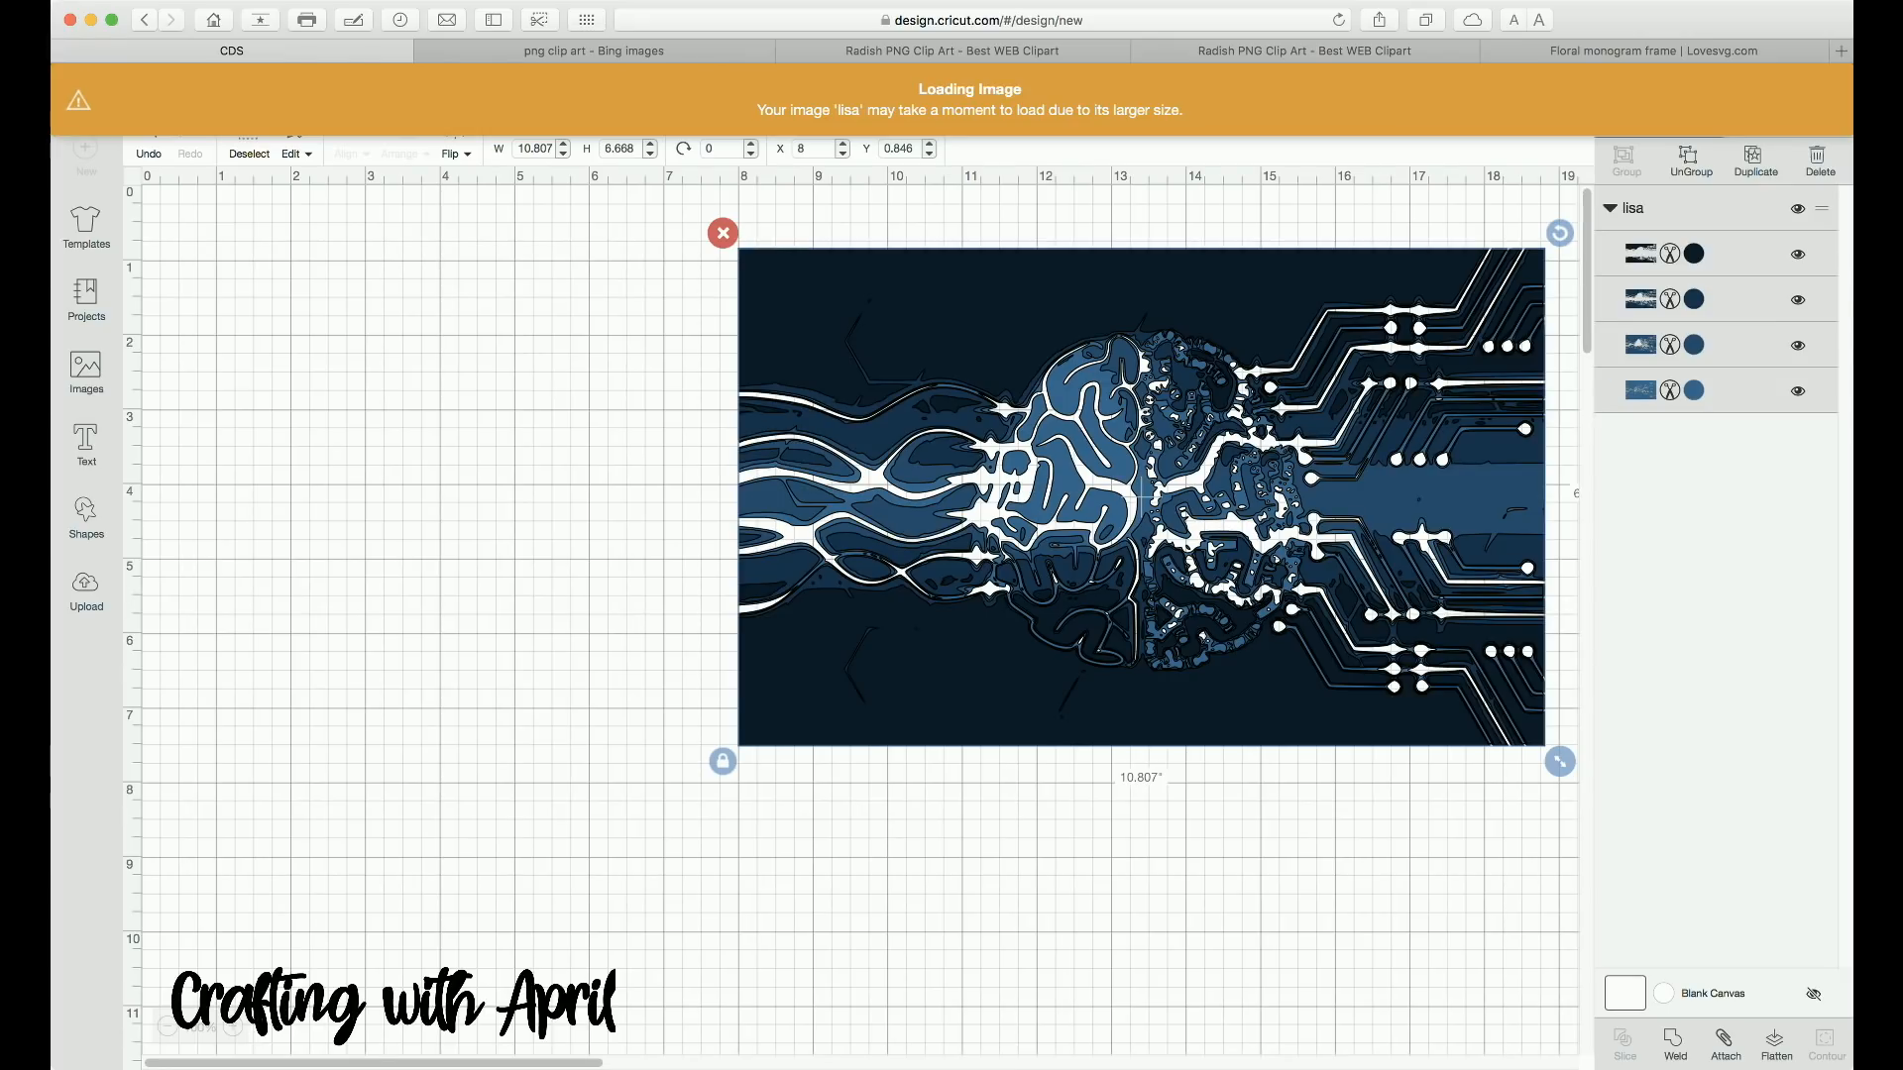
pyautogui.press('Delete')
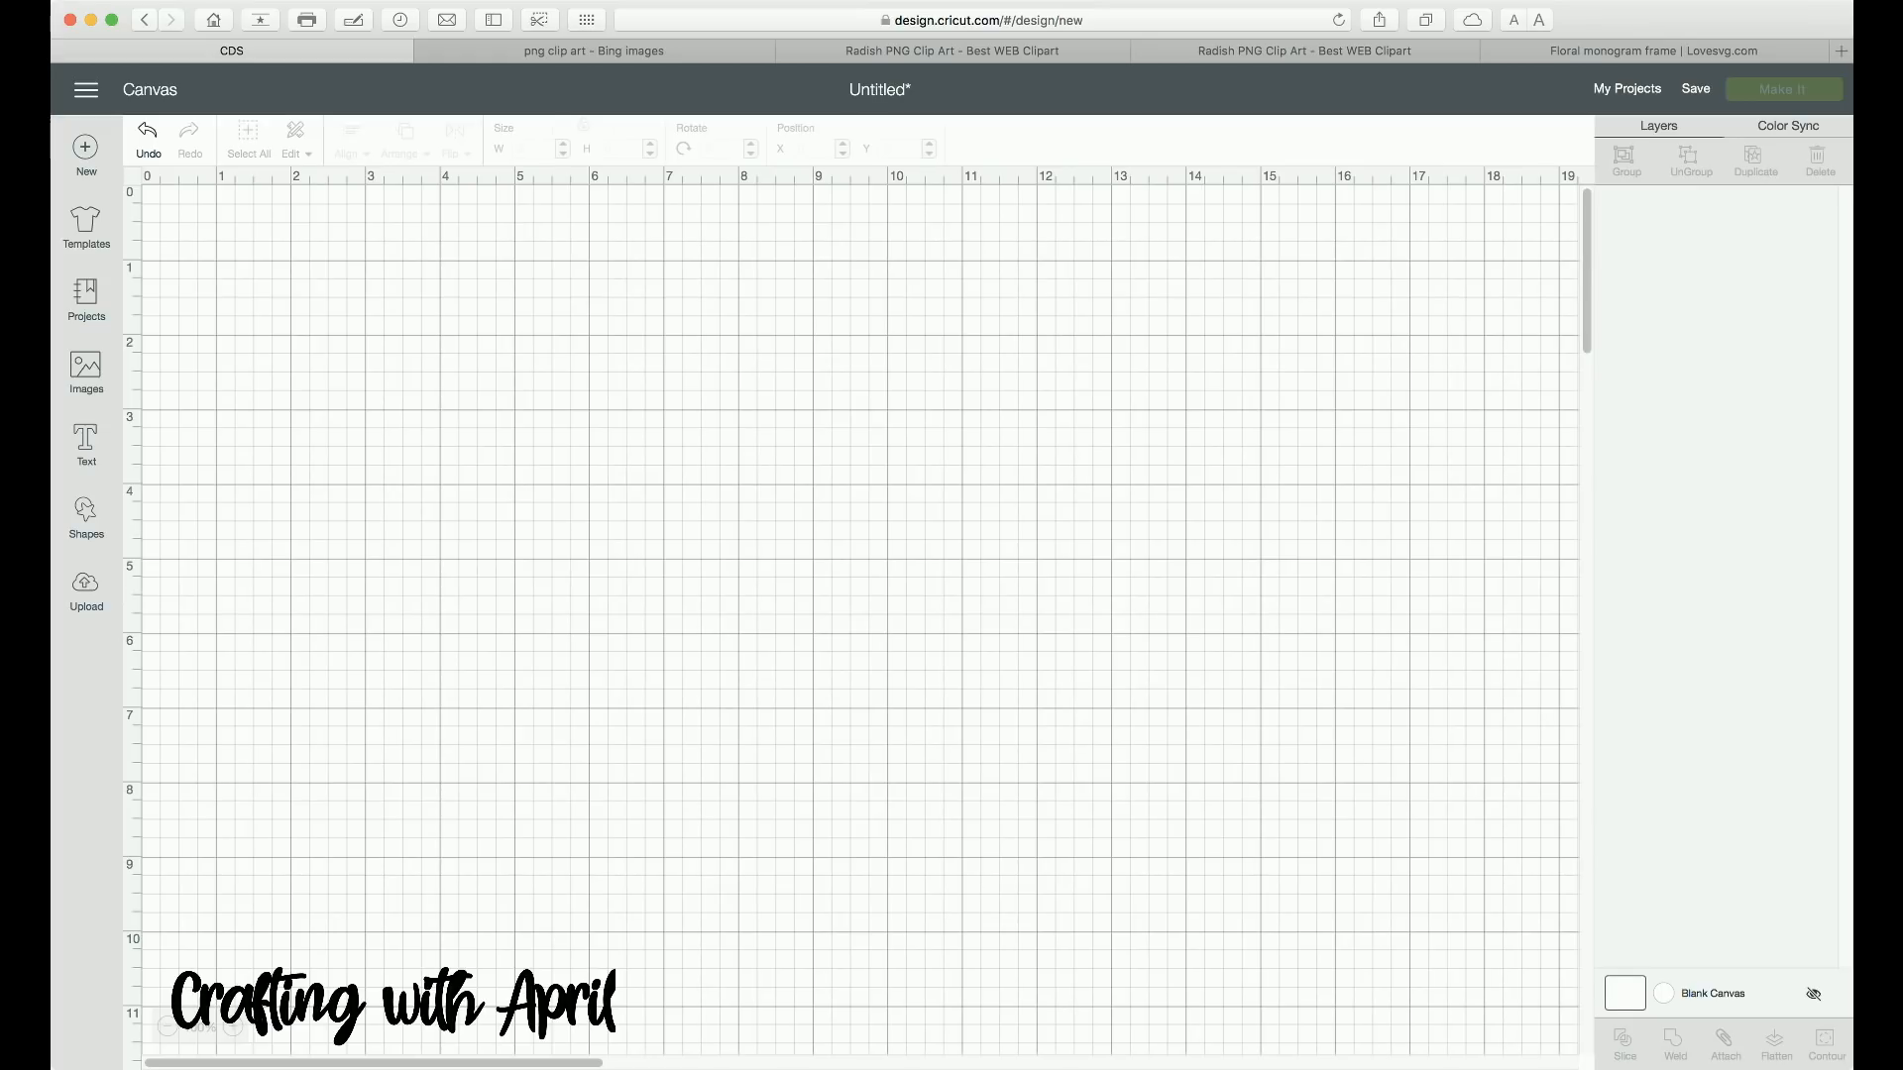
# Step: Insert the older brain-and-circuit upload on the canvas and move it to about X 3.26, Y 1.98
pyautogui.click(86, 590)
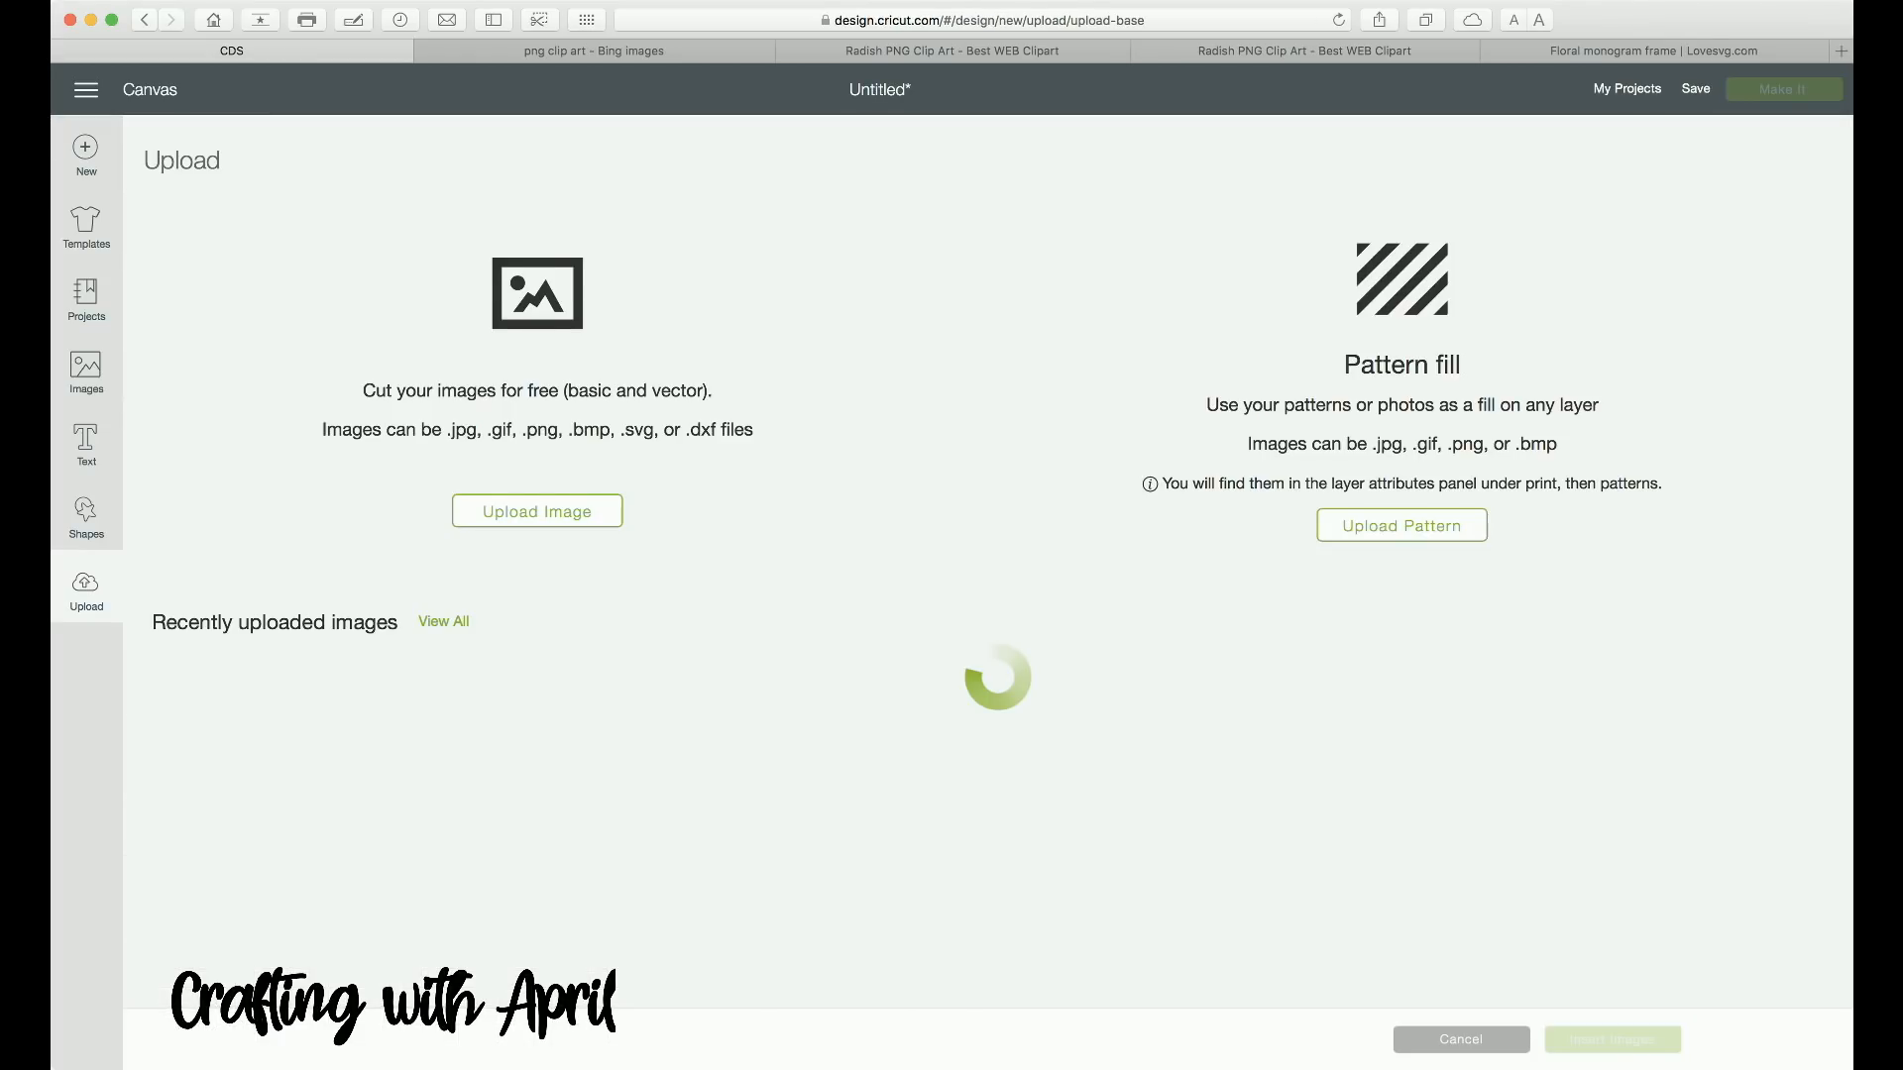
pyautogui.click(875, 744)
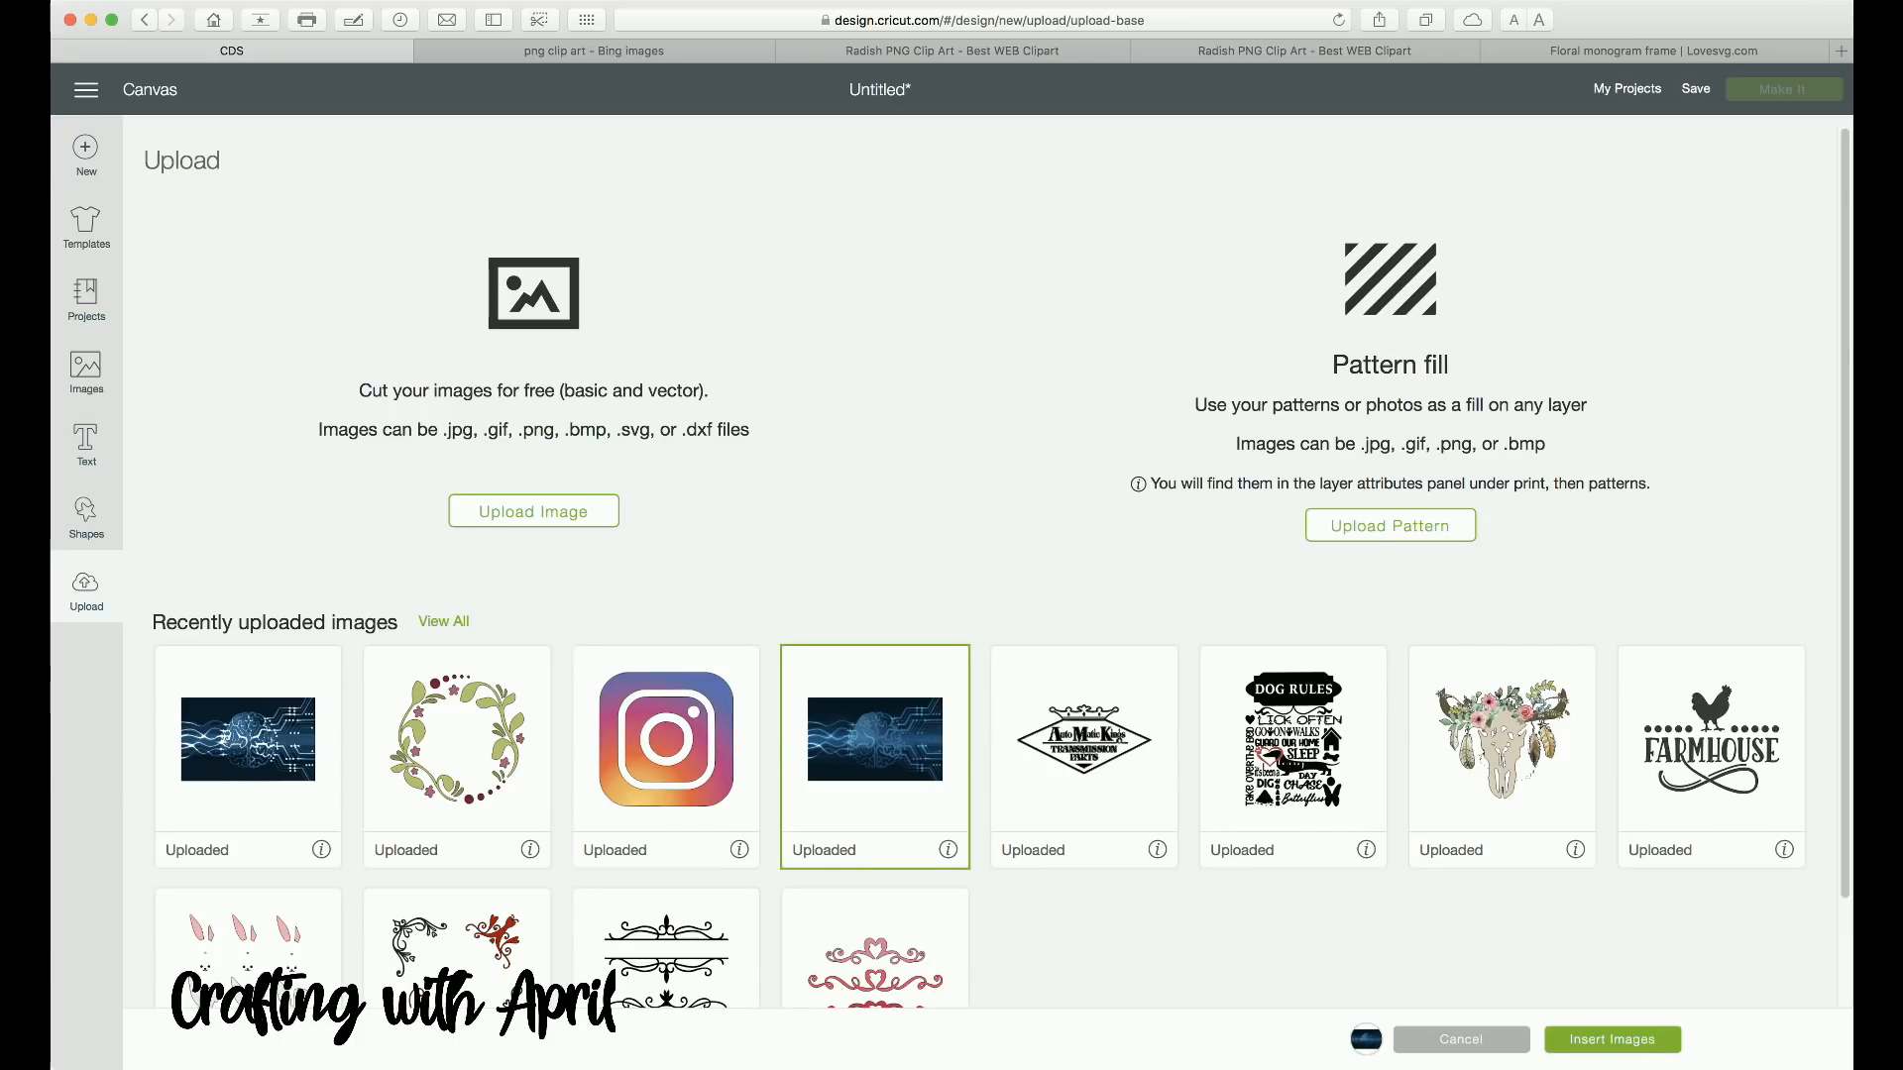
pyautogui.click(1612, 1039)
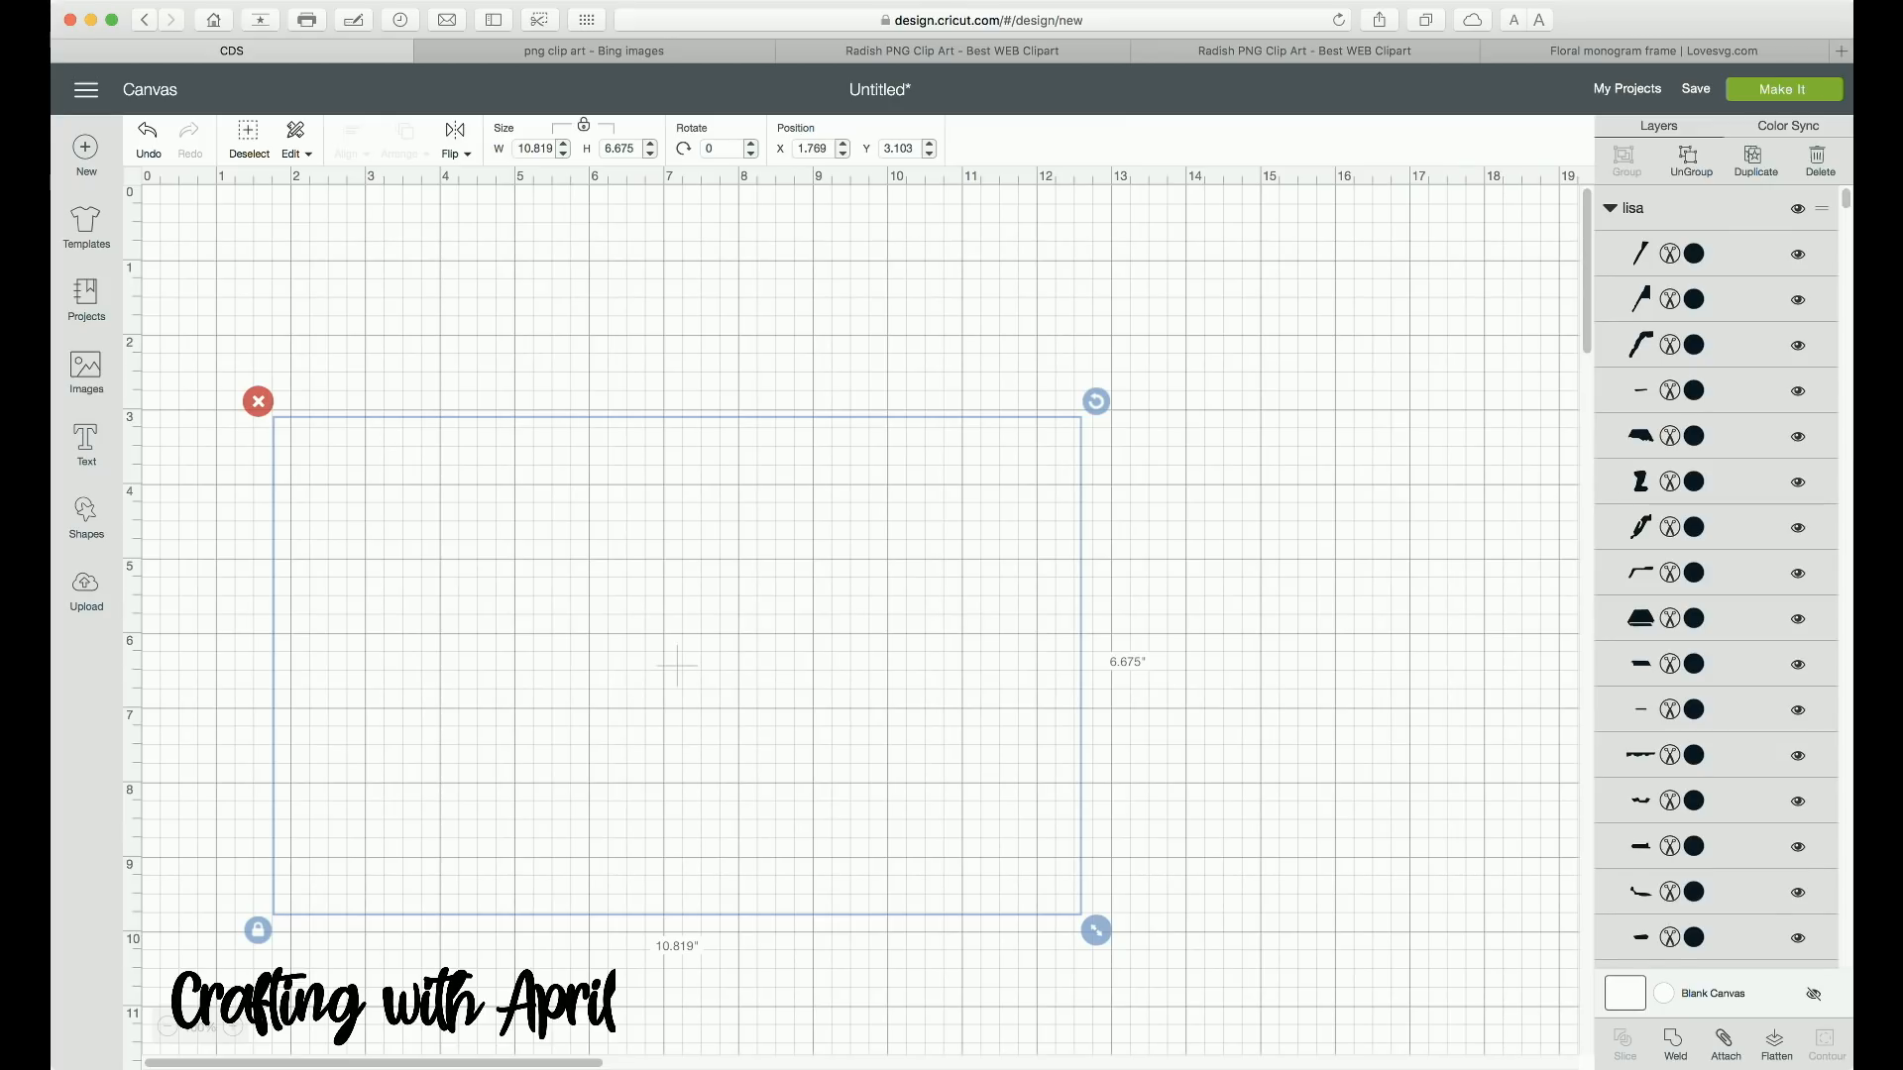
pyautogui.moveTo(680, 664); pyautogui.dragTo(791, 579)
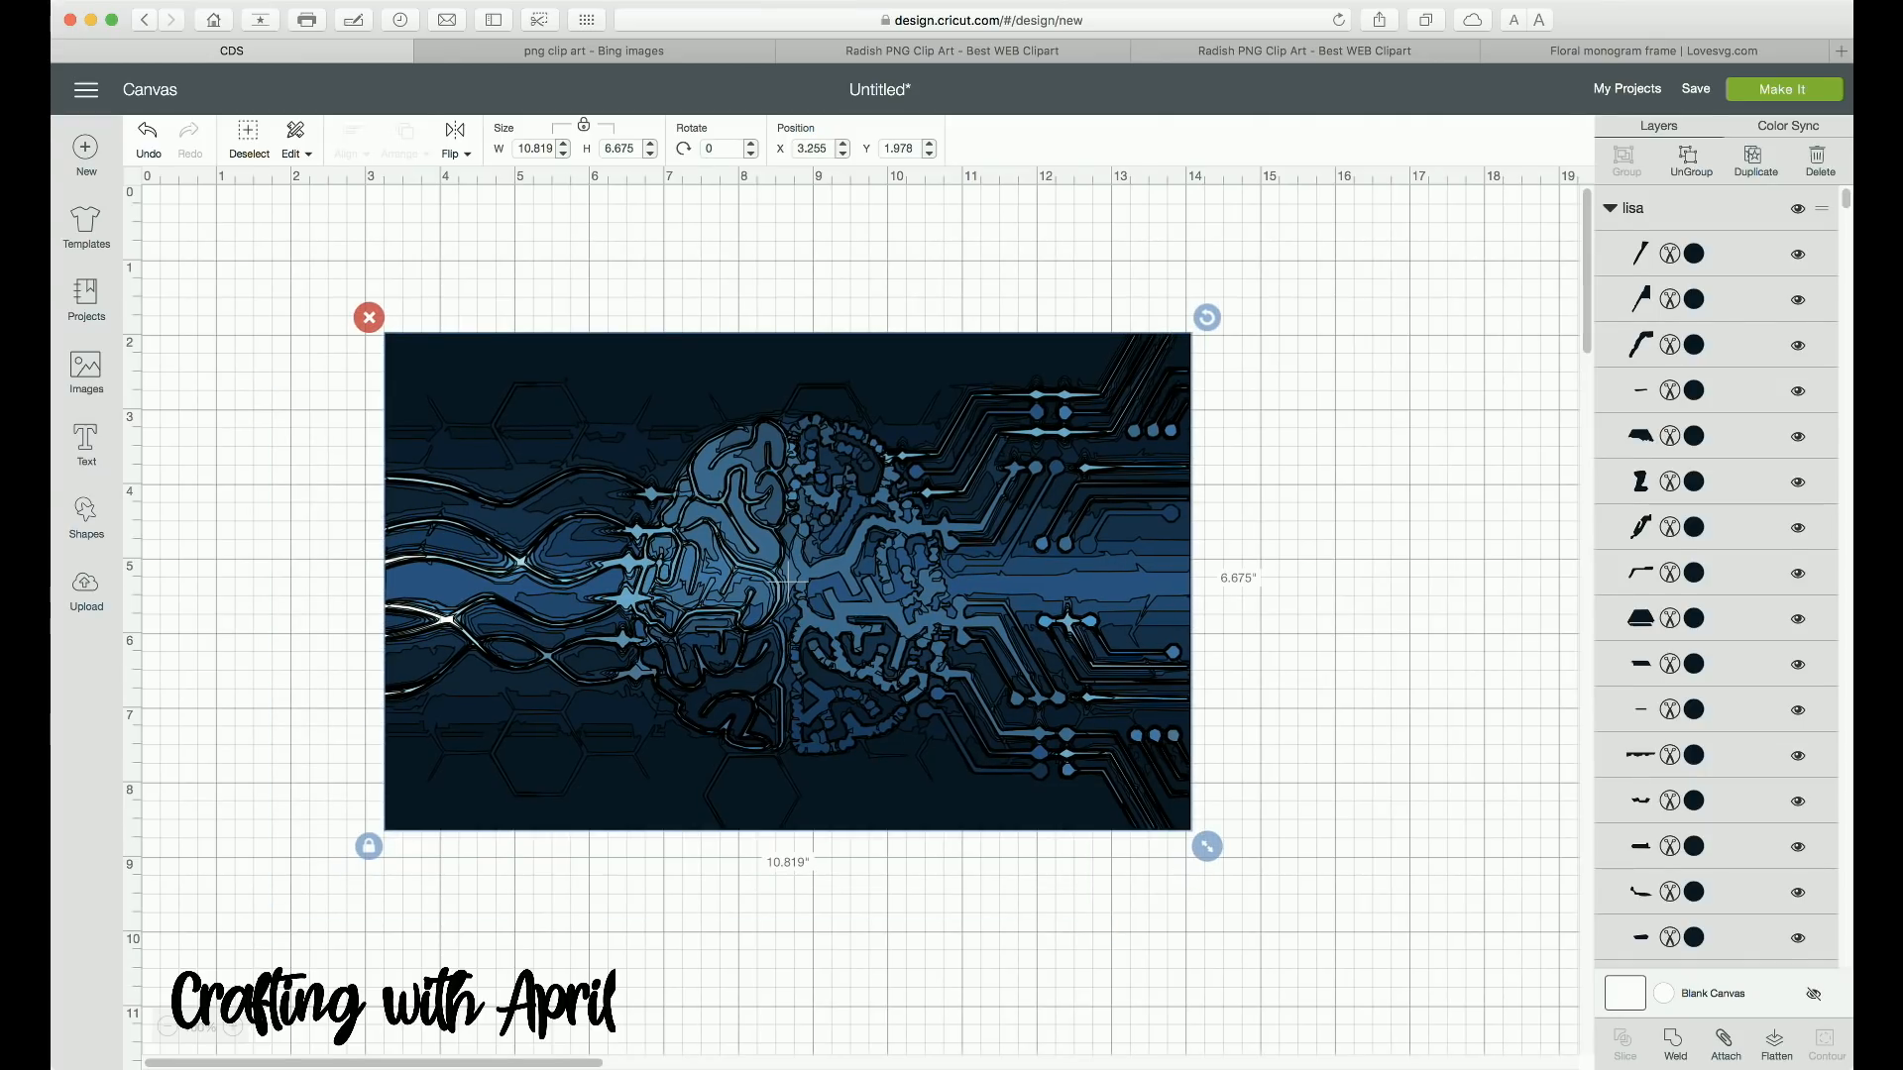
# Step: Examine the individual cut layers of the brain-and-circuit image, and delete the image from the canvas
pyautogui.click(1690, 161)
pyautogui.scroll(-5, 1715, 575)
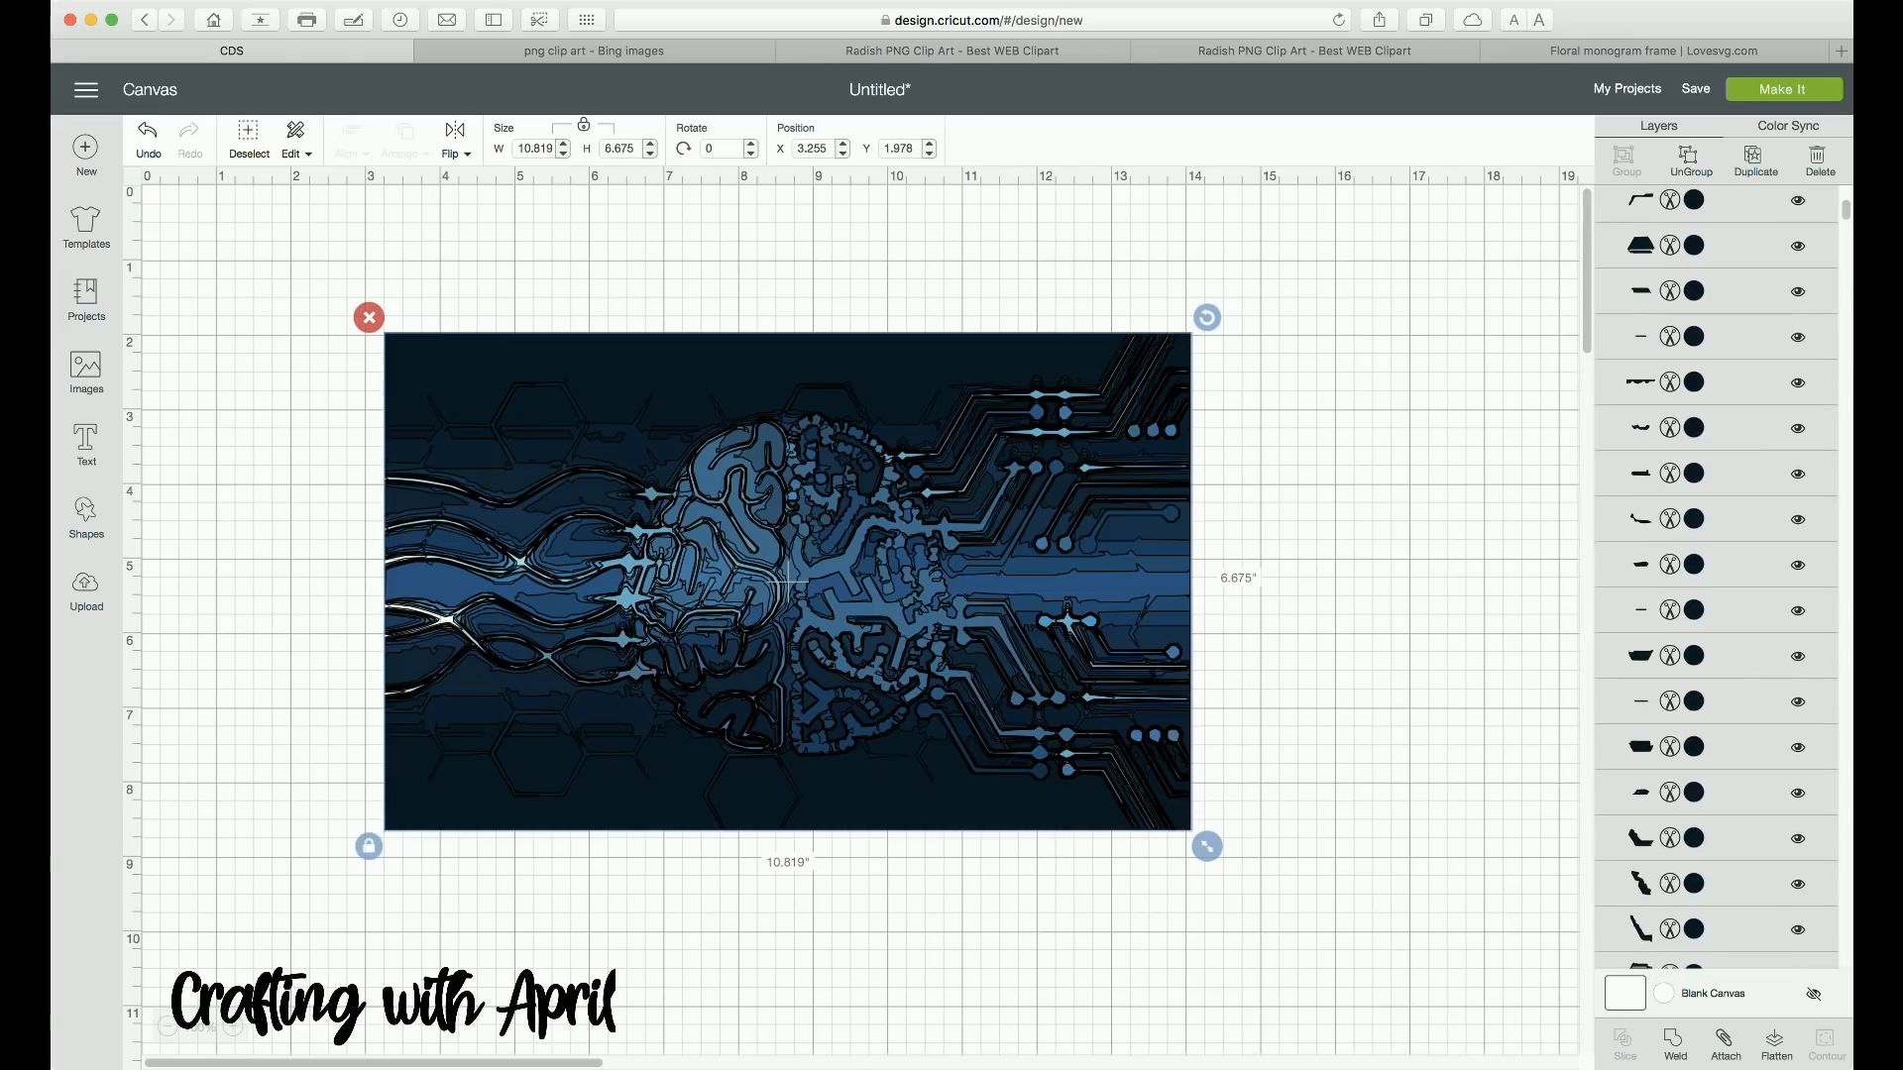
pyautogui.scroll(-2, 1715, 575)
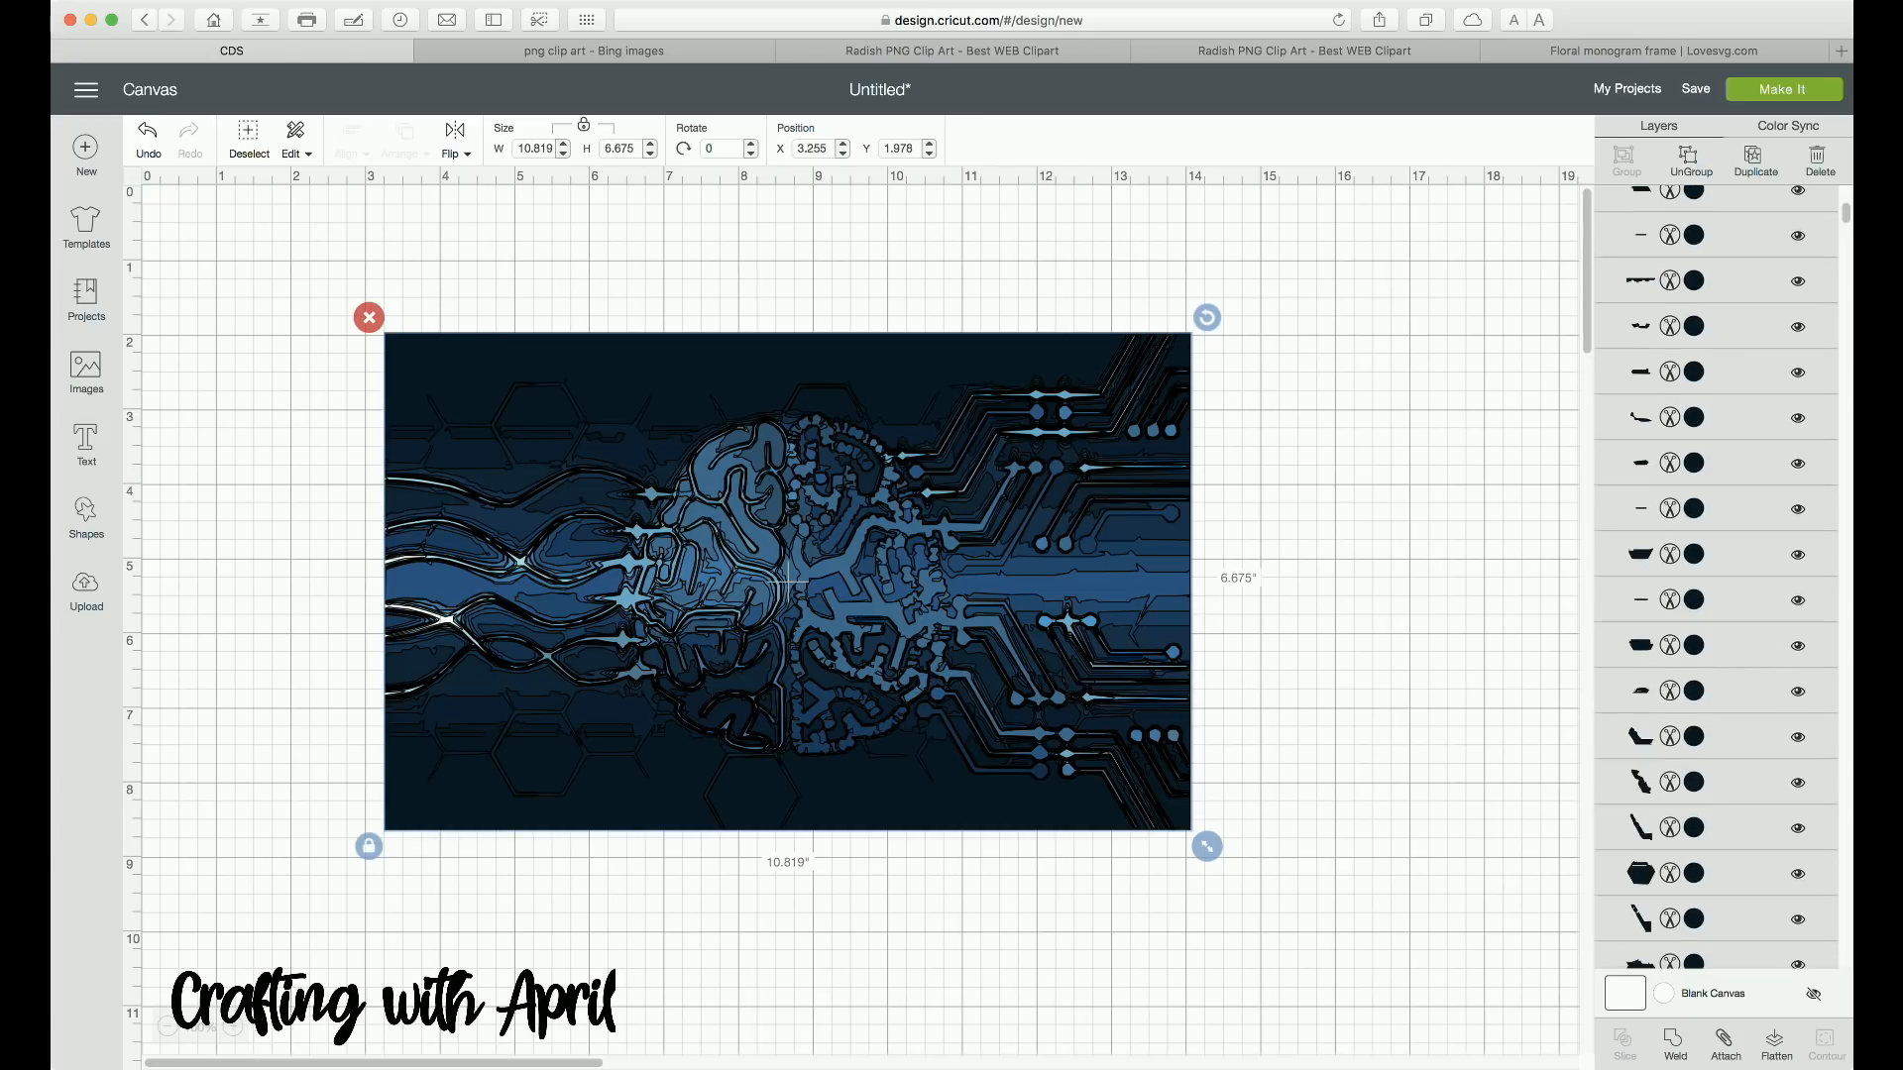
pyautogui.scroll(-5, 1715, 575)
pyautogui.scroll(-8, 1715, 575)
pyautogui.scroll(-5, 1715, 575)
pyautogui.scroll(-6, 1715, 575)
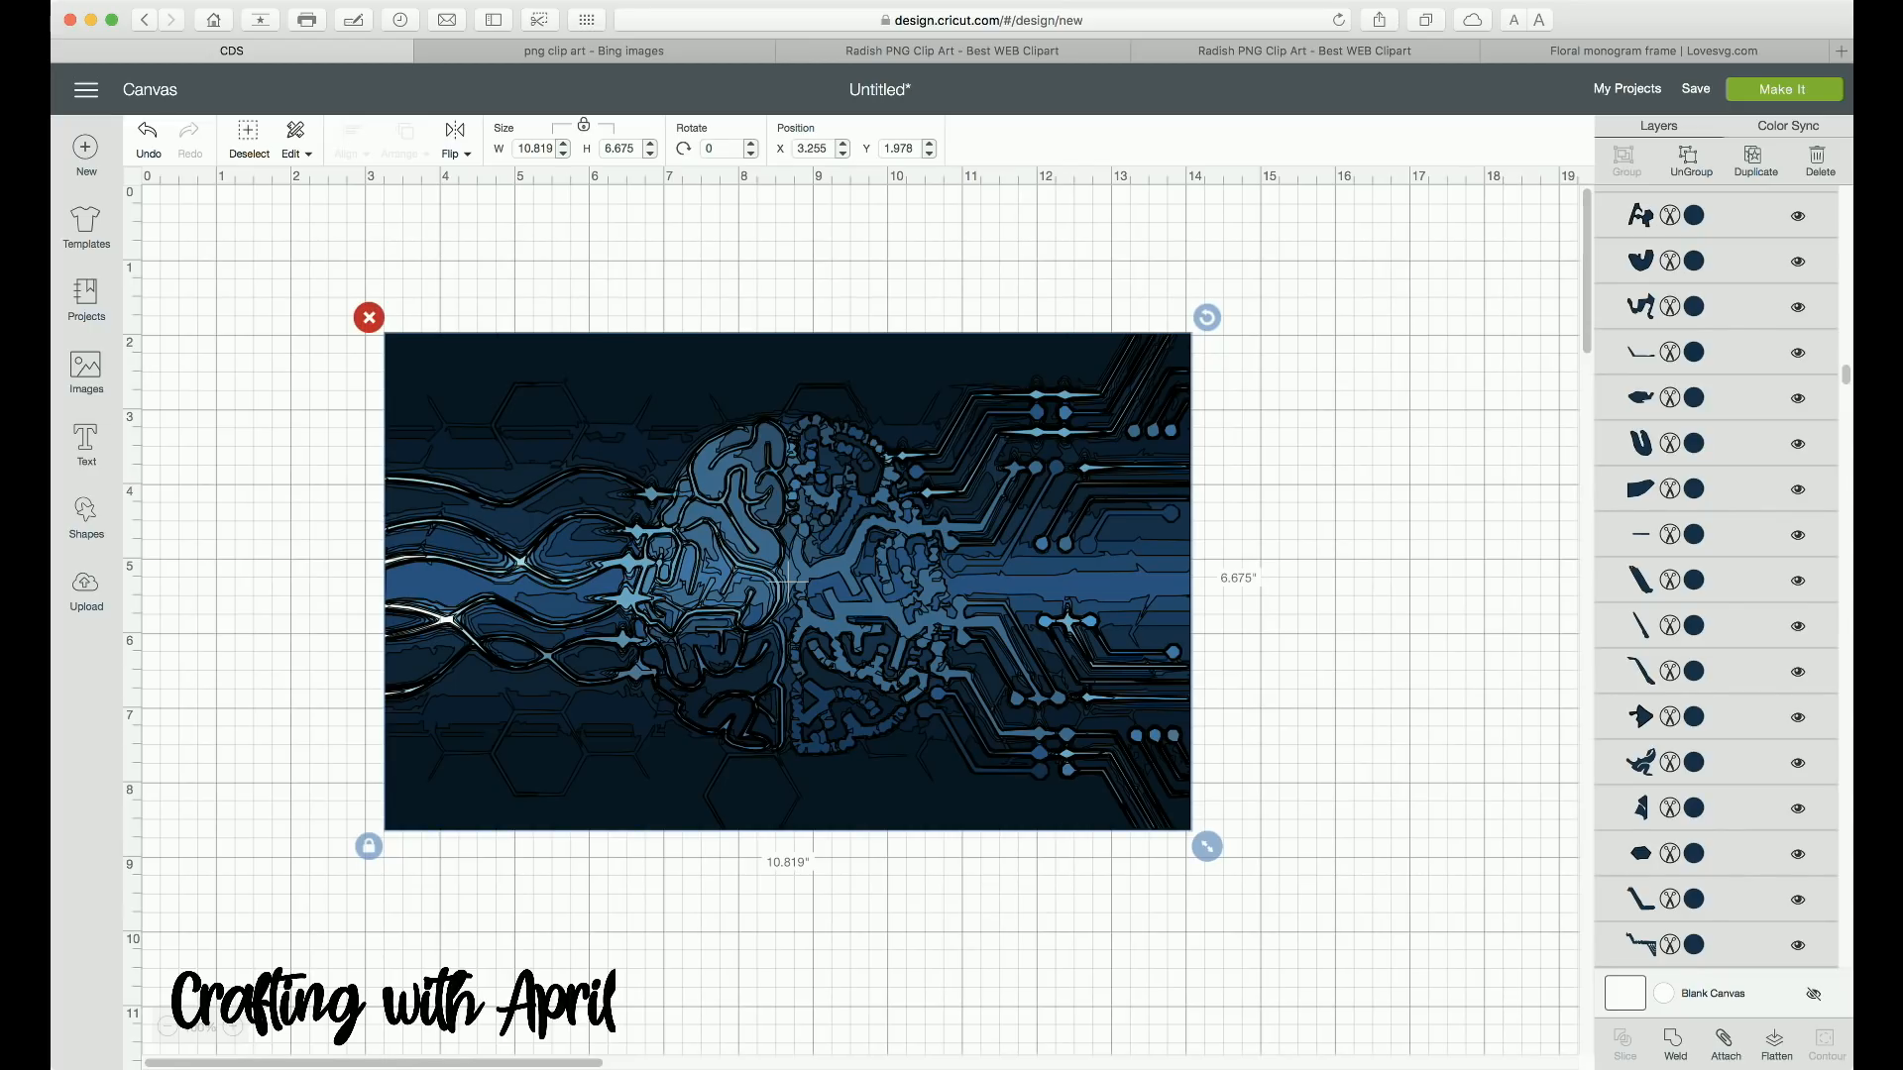
pyautogui.click(369, 317)
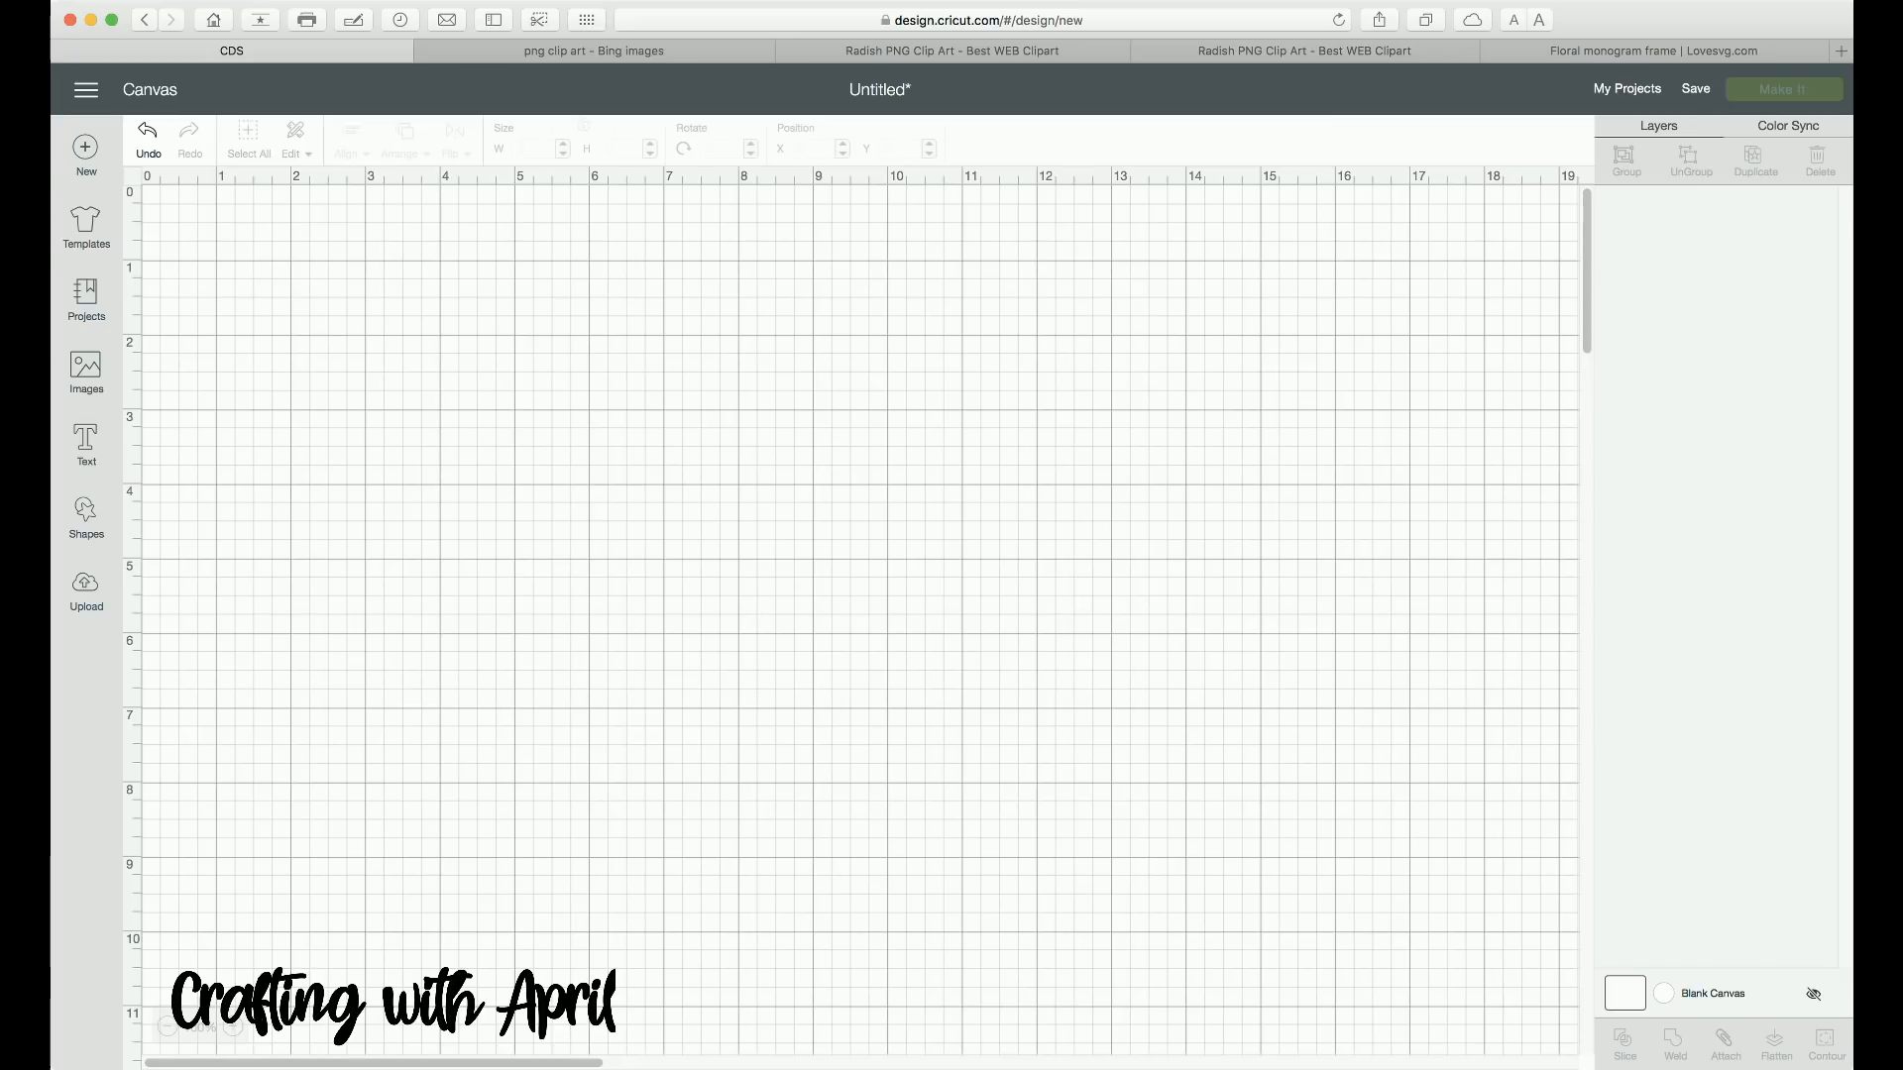